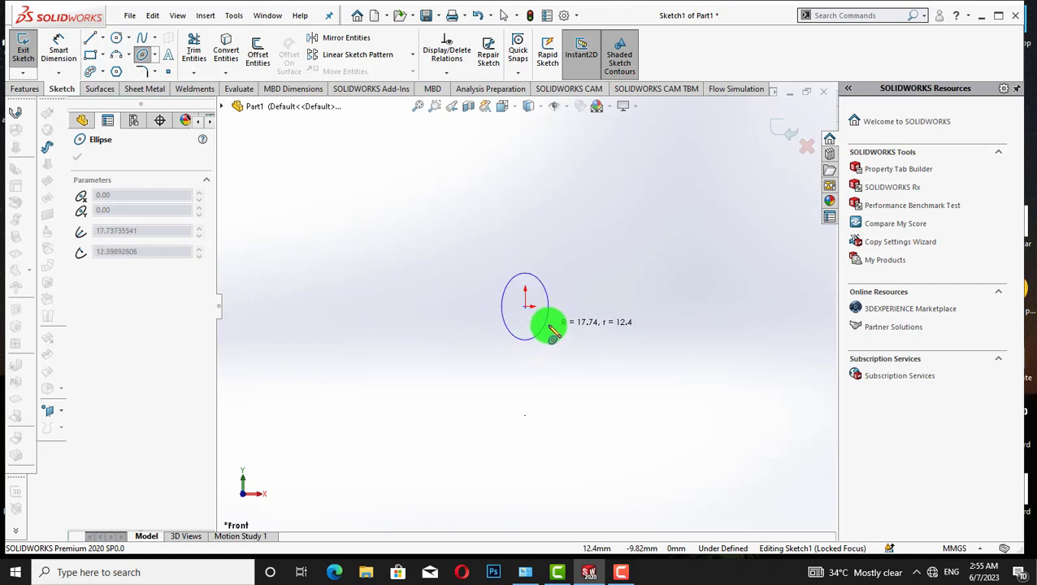
# - Finish the ellipse centred on the origin, with a vertical radius of about 17.7 mm, and close the sketch
pyautogui.click(555, 325)
pyautogui.press('Escape')
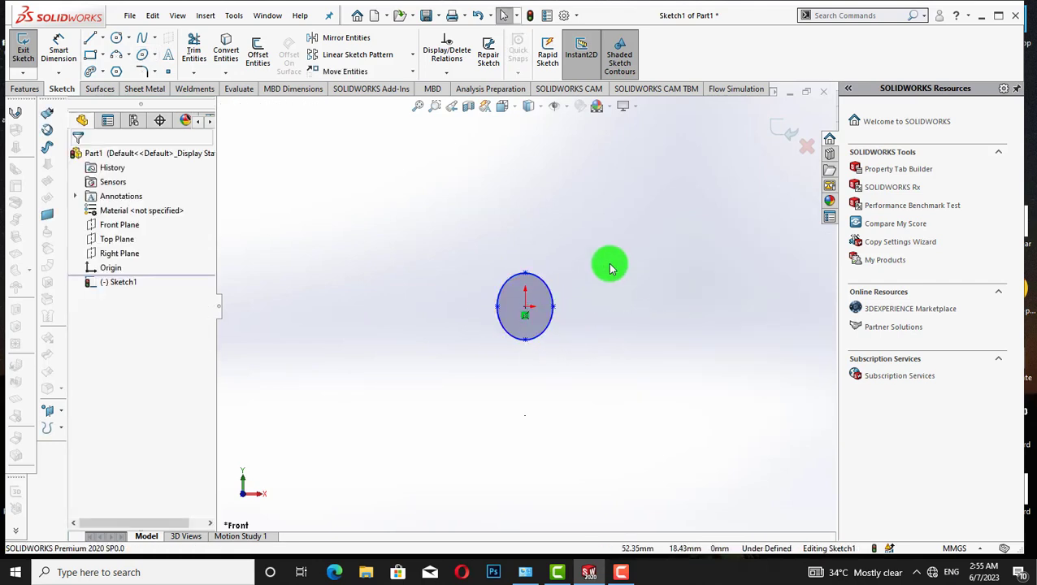
pyautogui.click(787, 132)
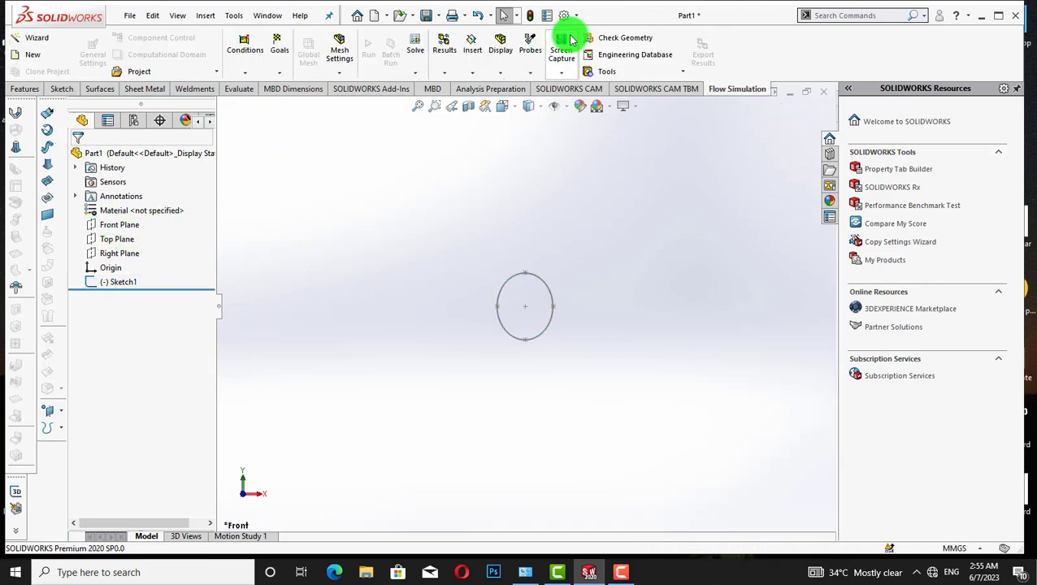
# - Create a reference plane offset 300 mm from the Front Plane, with the offset direction flipped
pyautogui.click(24, 88)
pyautogui.click(558, 71)
pyautogui.click(526, 71)
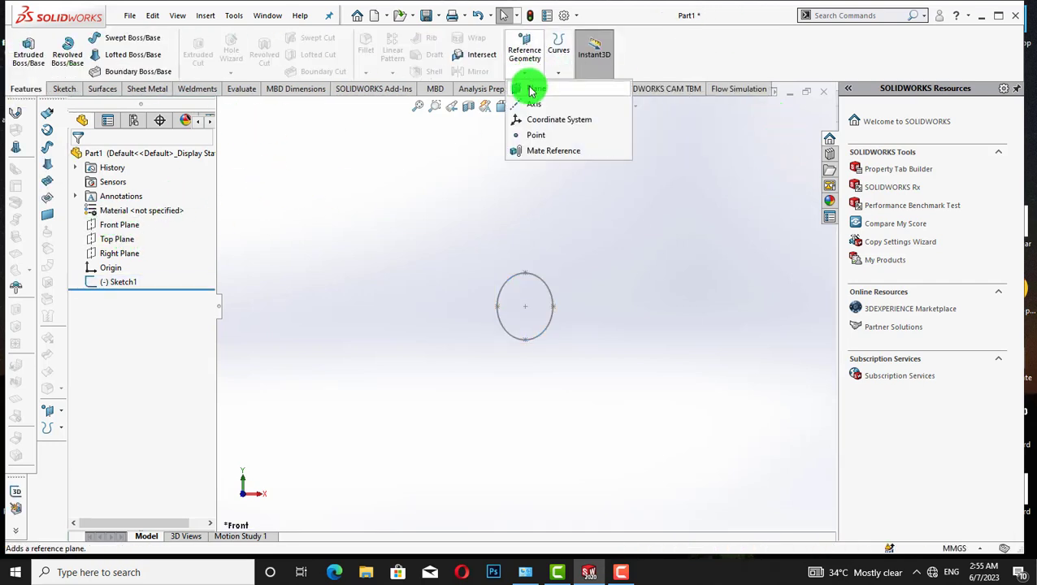
pyautogui.click(527, 88)
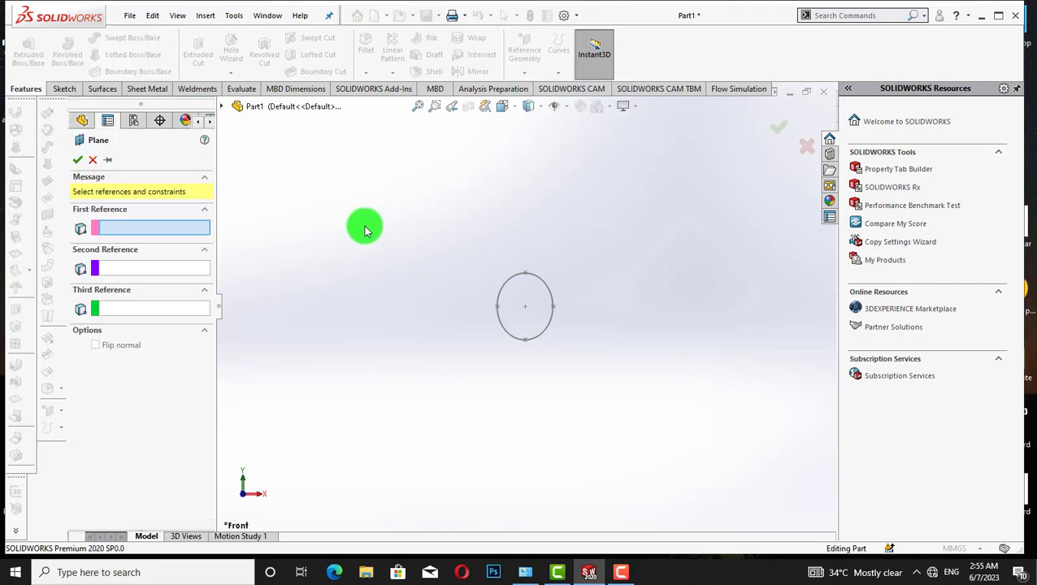
pyautogui.click(222, 110)
pyautogui.click(275, 177)
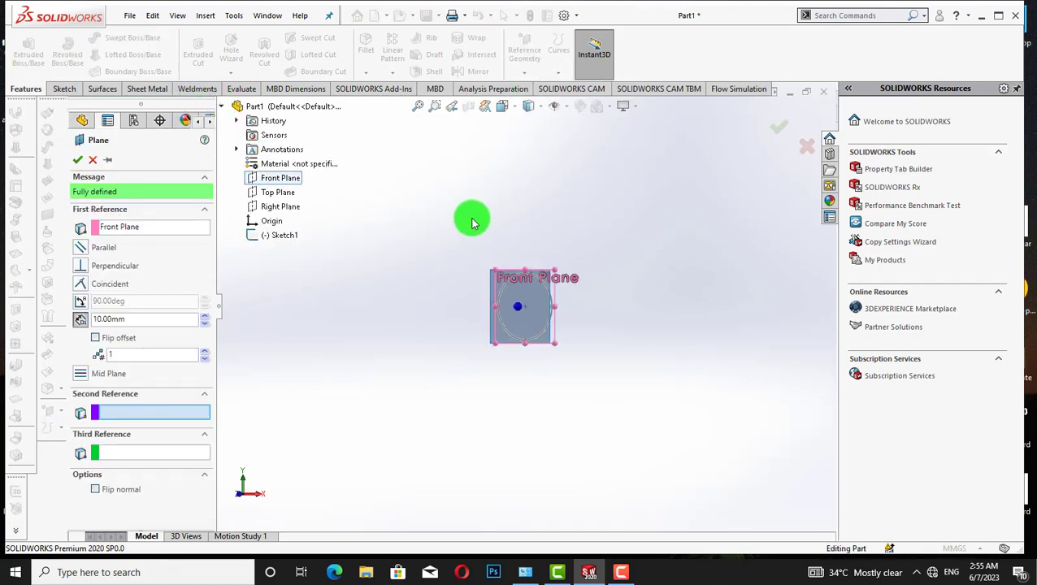
pyautogui.hotkey('ctrl', '4')
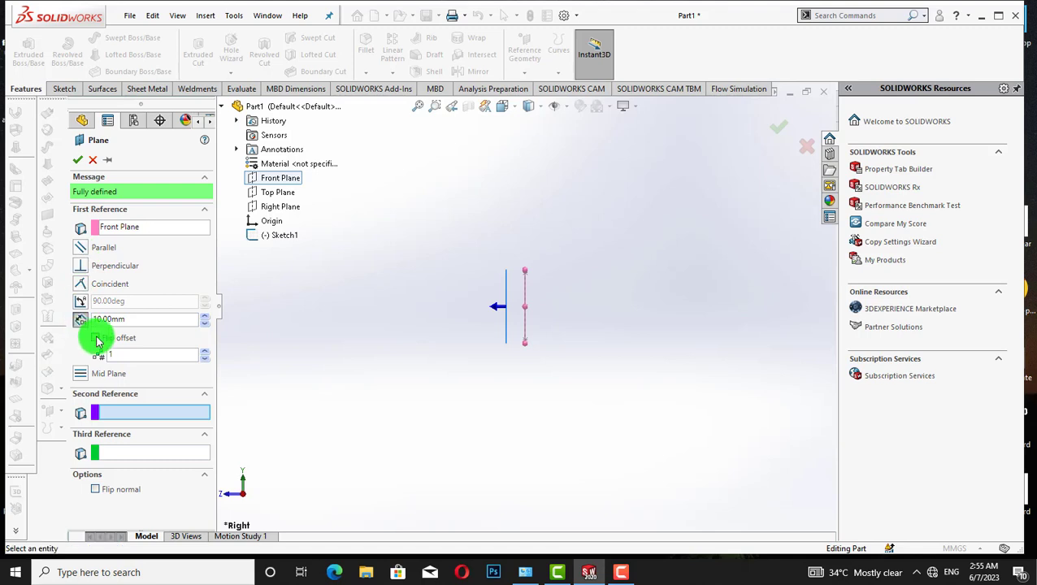
pyautogui.click(96, 338)
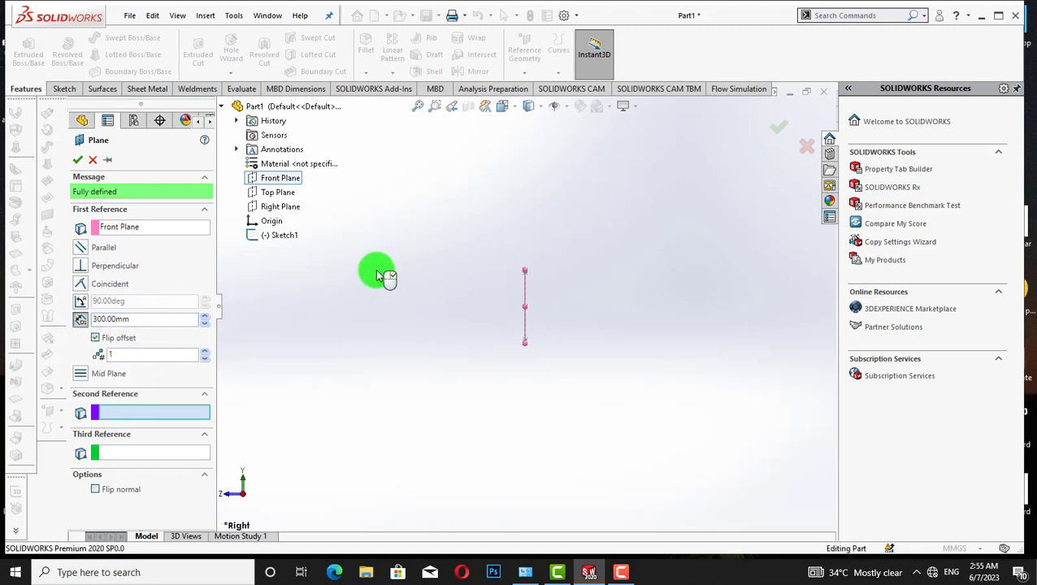
pyautogui.scroll(4, 376, 275)
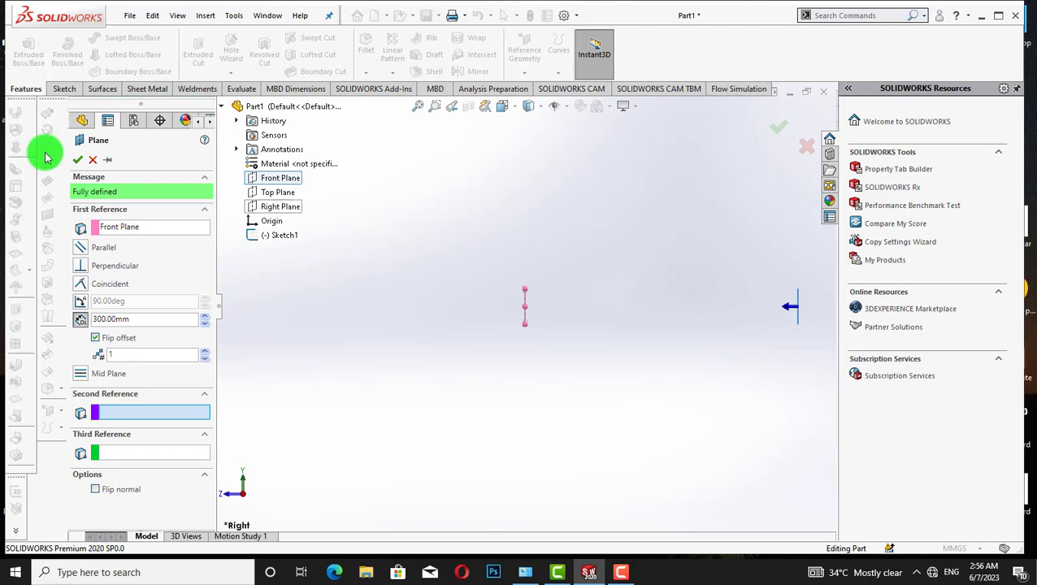
pyautogui.click(81, 161)
pyautogui.click(401, 275)
# - Start a sketch on the offset plane and draw a circle of about 7 mm radius centred about 8.6 mm above the origin
pyautogui.rightClick(106, 295)
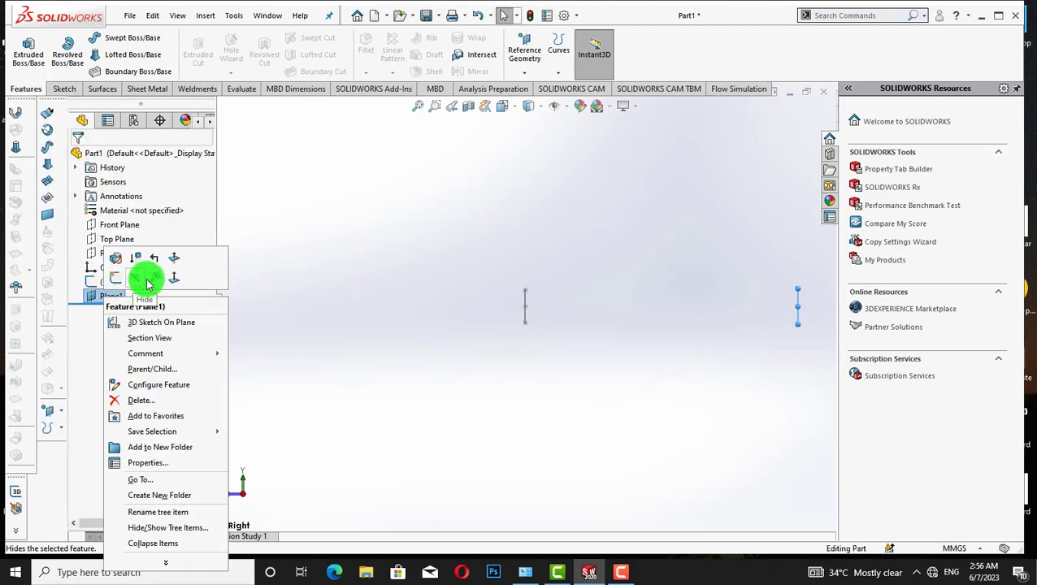
pyautogui.click(173, 278)
pyautogui.rightClick(106, 302)
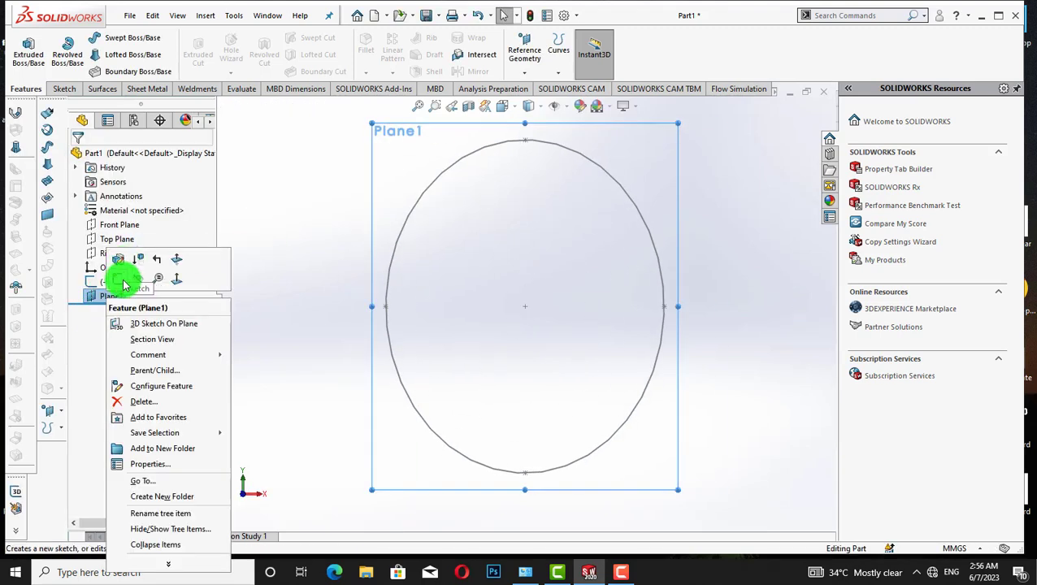
pyautogui.click(120, 279)
pyautogui.click(118, 40)
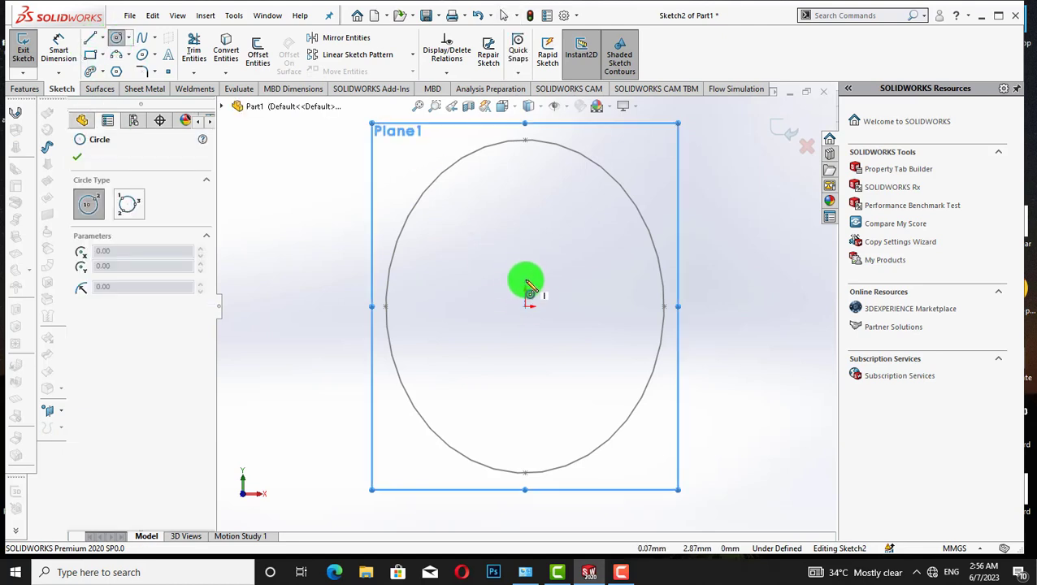
pyautogui.click(525, 225)
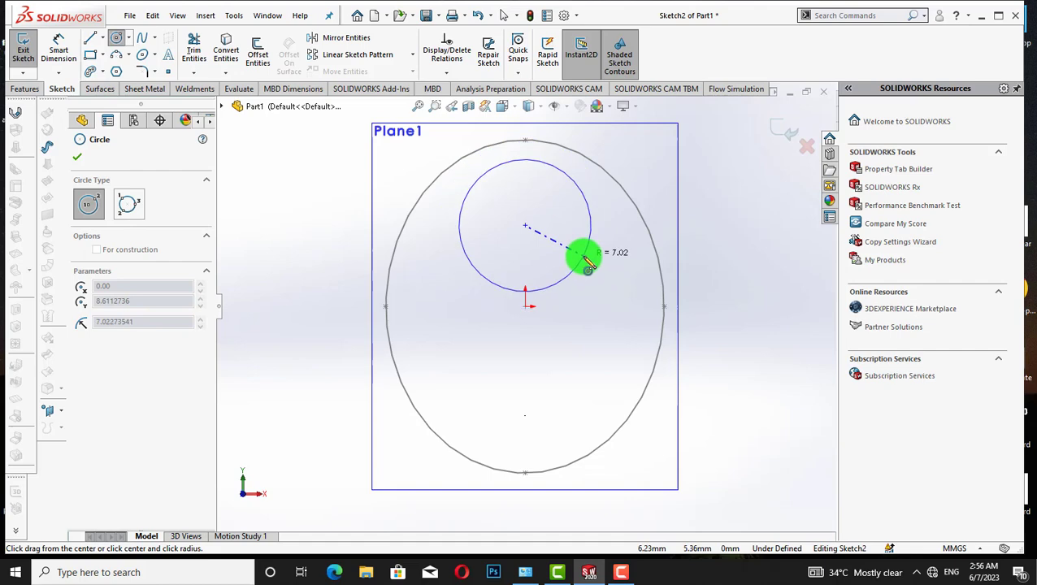
pyautogui.click(582, 256)
pyautogui.rightClick(270, 265)
pyautogui.click(295, 273)
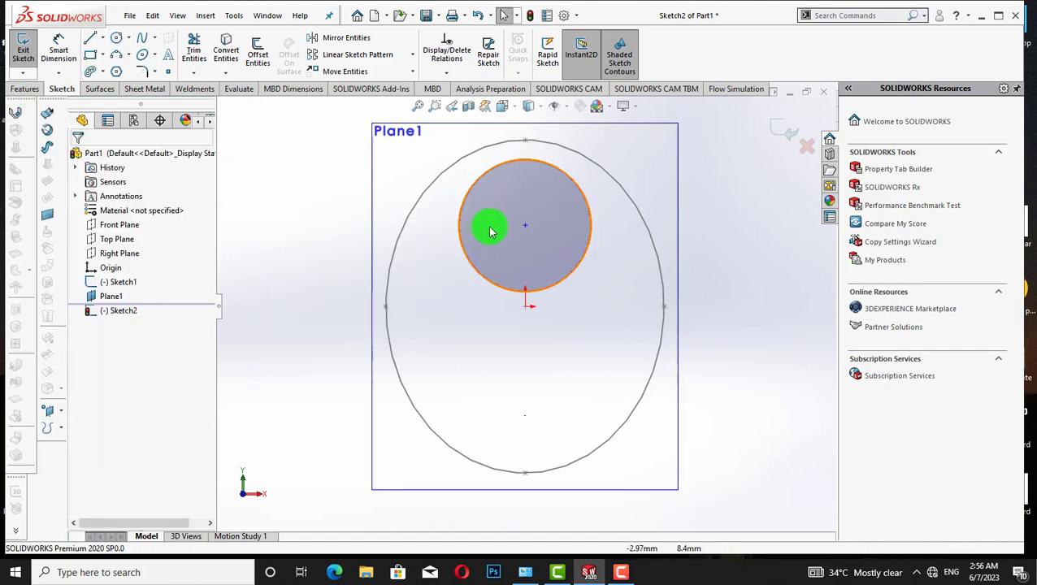
# - Move the circle's centre down to about 3.7 mm above the origin and add a Vertical relation between centre and origin
pyautogui.moveTo(525, 225)
pyautogui.mouseDown()
pyautogui.moveTo(525, 299)
pyautogui.moveTo(529, 272)
pyautogui.mouseUp()
pyautogui.click(229, 162)
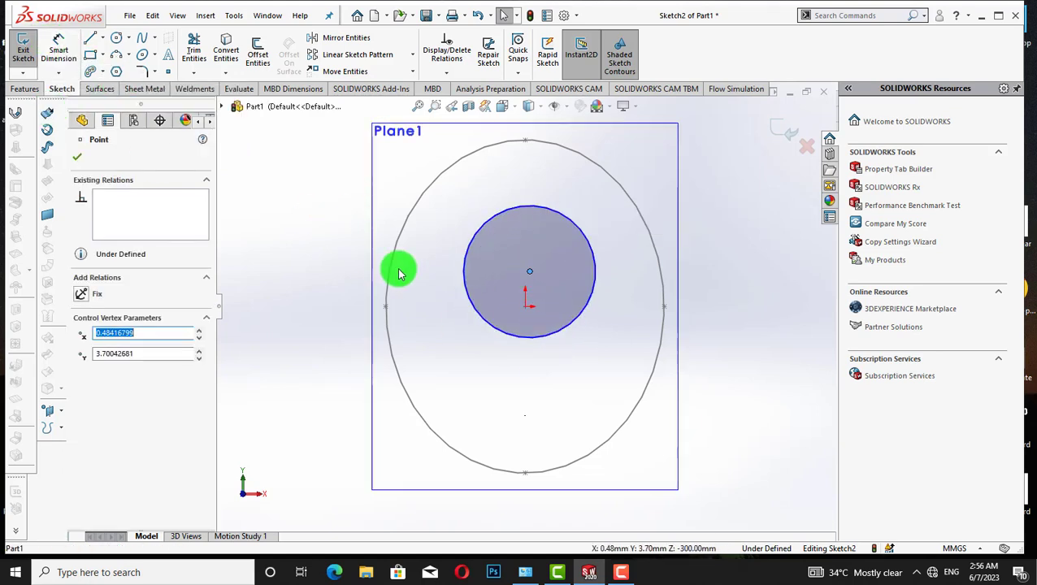
pyautogui.click(529, 272)
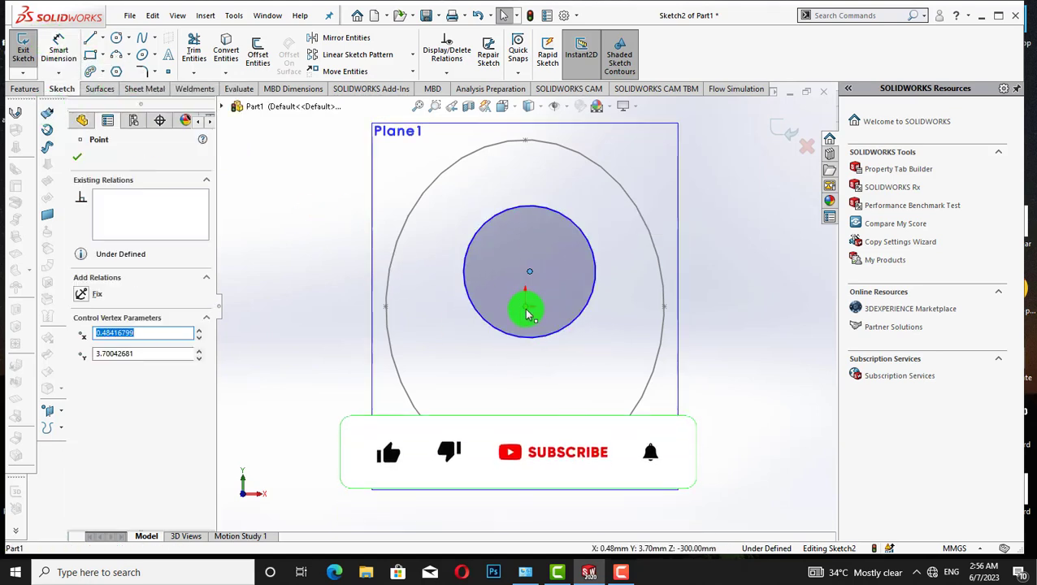
pyautogui.keyDown('ctrl'); pyautogui.click(525, 306); pyautogui.keyUp('ctrl')
pyautogui.click(101, 382)
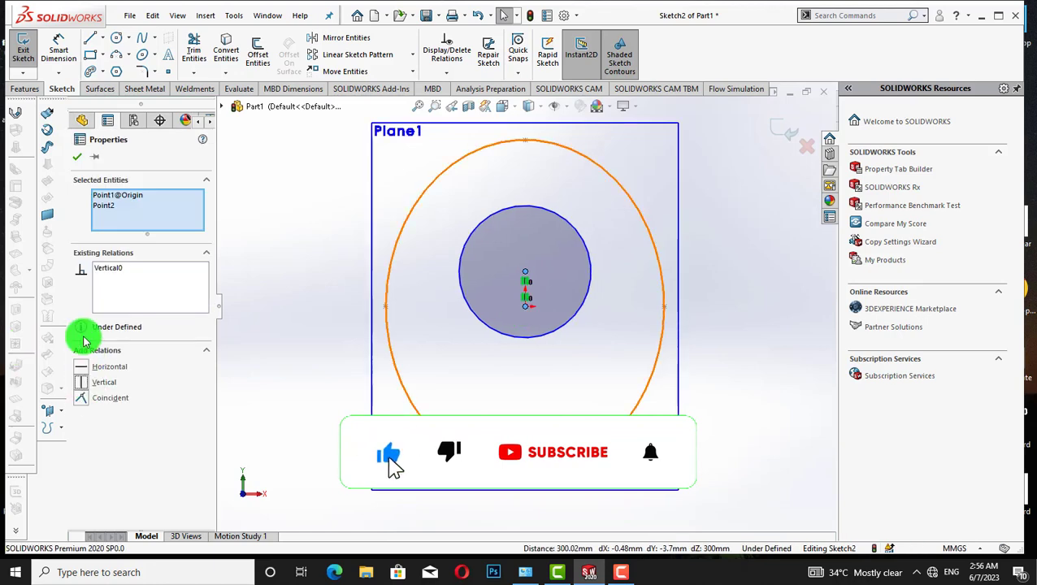
pyautogui.click(76, 156)
# - Dimension the circle's diameter as 15 mm and close the sketch
pyautogui.click(60, 43)
pyautogui.click(448, 280)
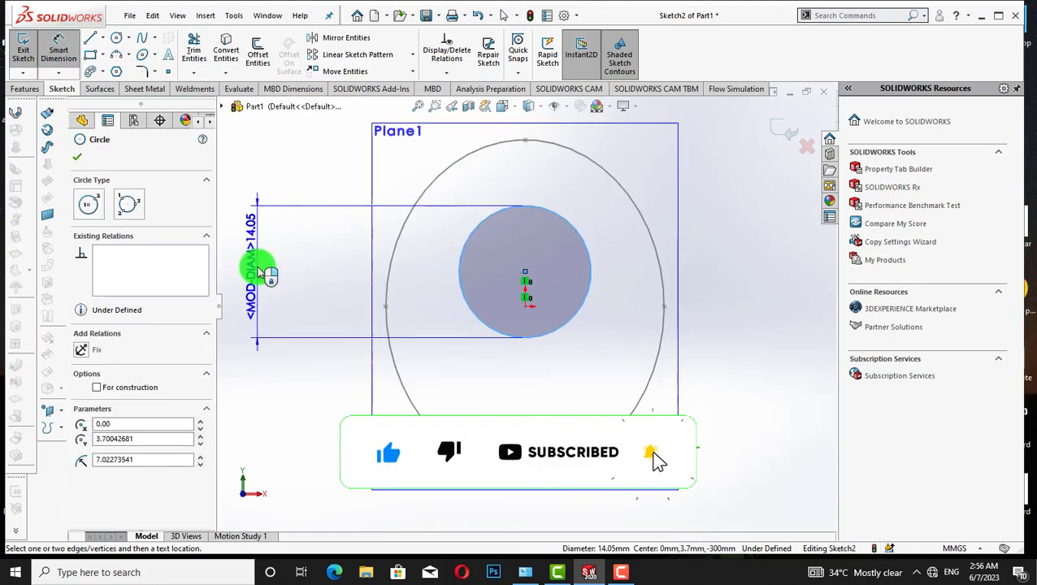
pyautogui.click(258, 271)
pyautogui.write('15')
pyautogui.press('Return')
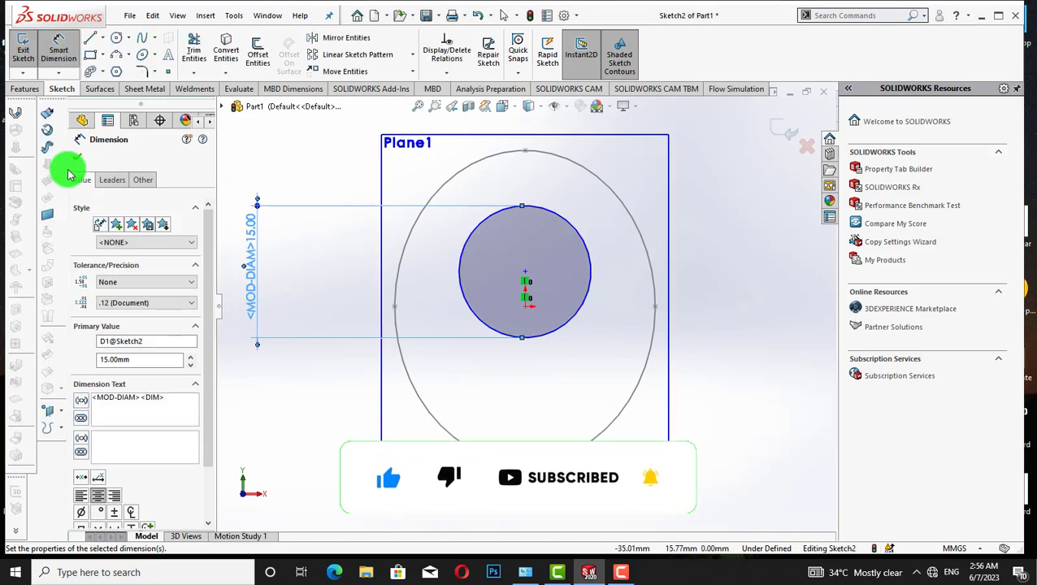
pyautogui.click(76, 156)
pyautogui.click(130, 253)
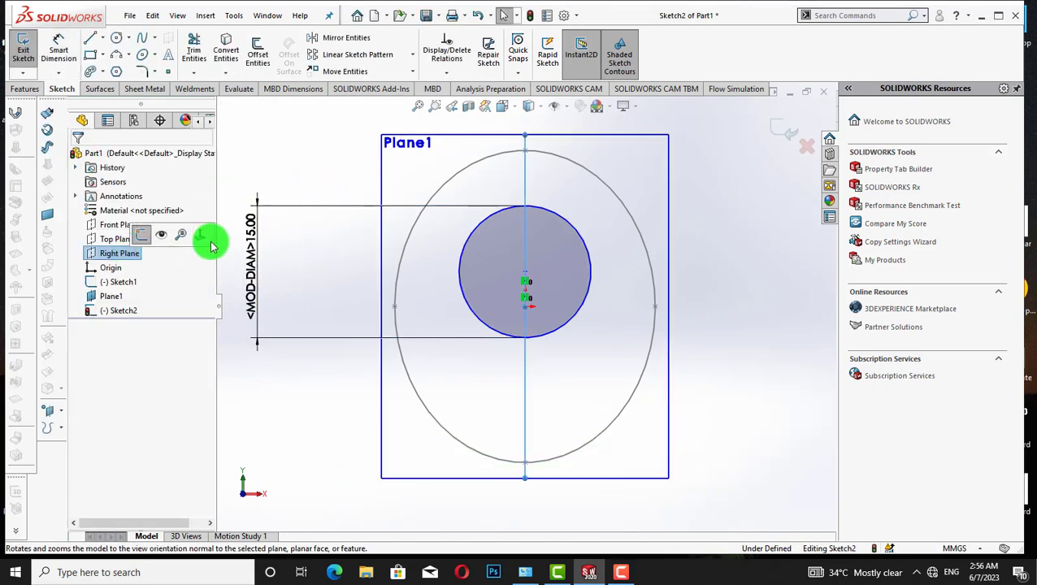
pyautogui.click(188, 235)
pyautogui.click(785, 130)
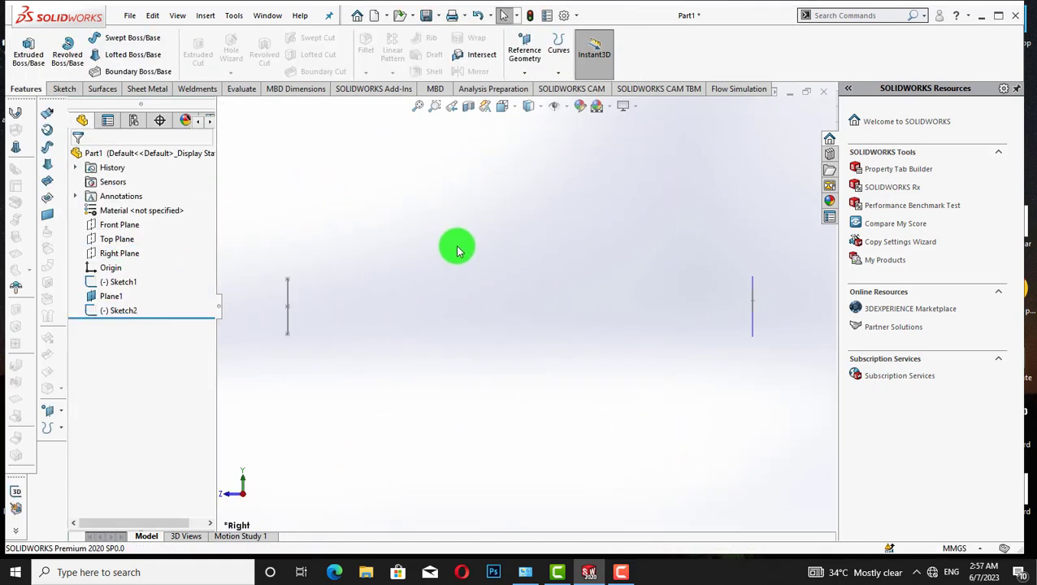
# - Start a sketch on the Right Plane and draw a two-point spline from the ellipse's upper end to the circle's upper edge
pyautogui.rightClick(127, 254)
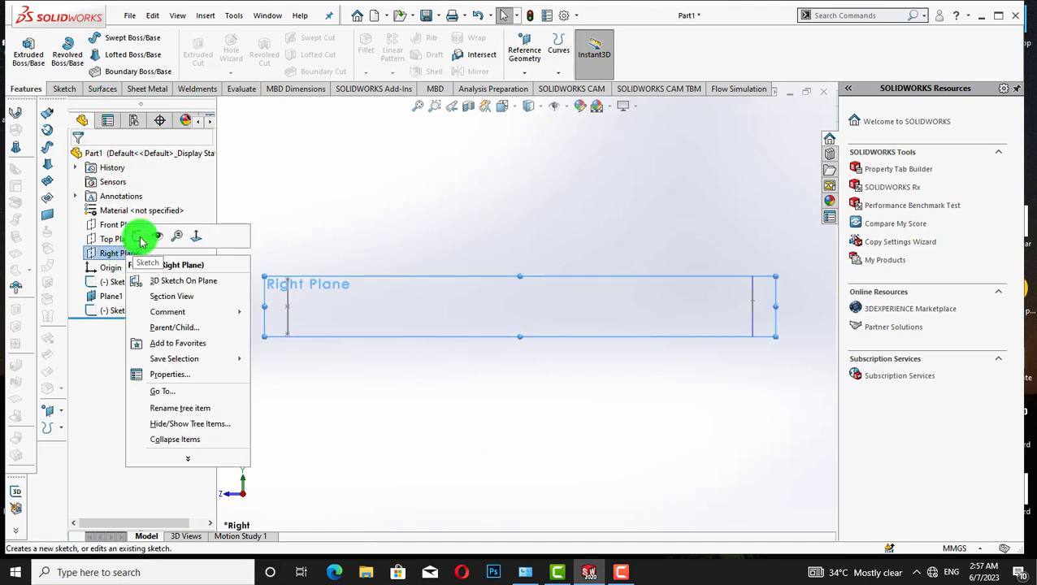
pyautogui.click(140, 236)
pyautogui.click(141, 41)
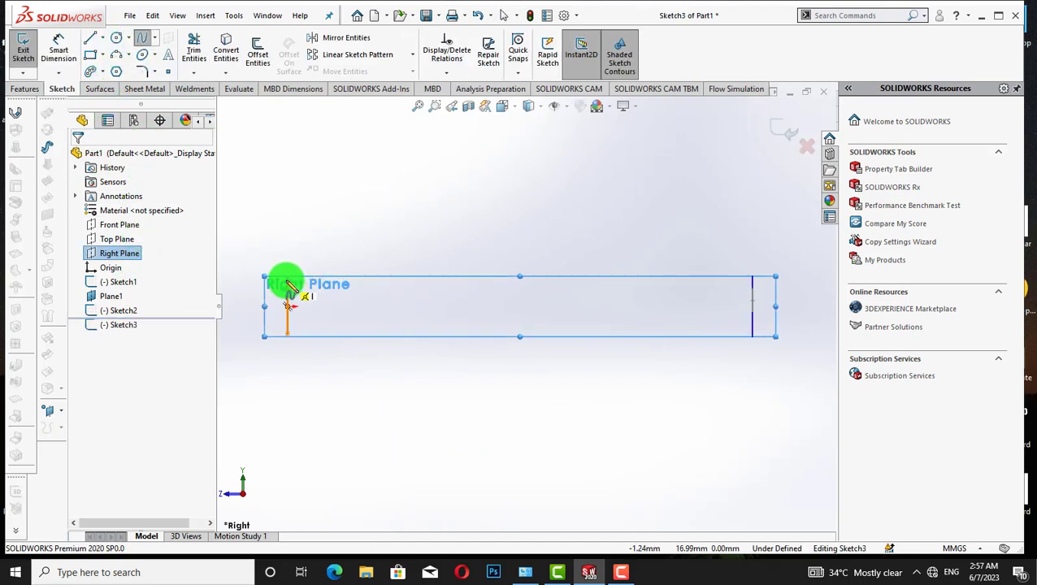
pyautogui.moveTo(288, 280); pyautogui.dragTo(756, 291)
pyautogui.click(755, 289)
pyautogui.rightClick(758, 289)
pyautogui.click(786, 306)
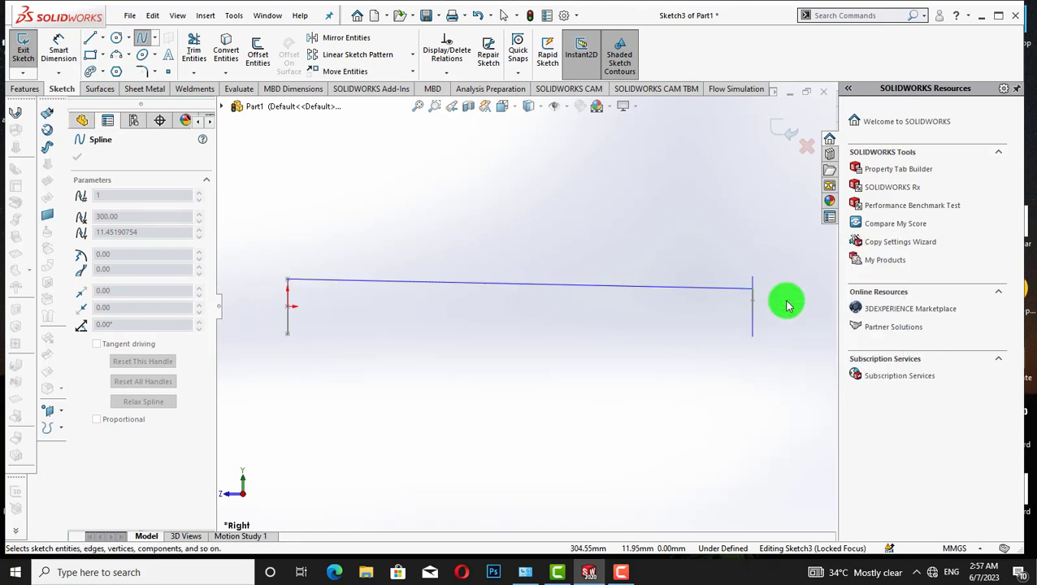
# - Bow the upper spline outward by adjusting the tangency handles at both of its ends
pyautogui.click(354, 281)
pyautogui.moveTo(415, 280); pyautogui.dragTo(352, 238)
pyautogui.moveTo(543, 259); pyautogui.dragTo(671, 266)
pyautogui.moveTo(333, 256); pyautogui.dragTo(323, 252)
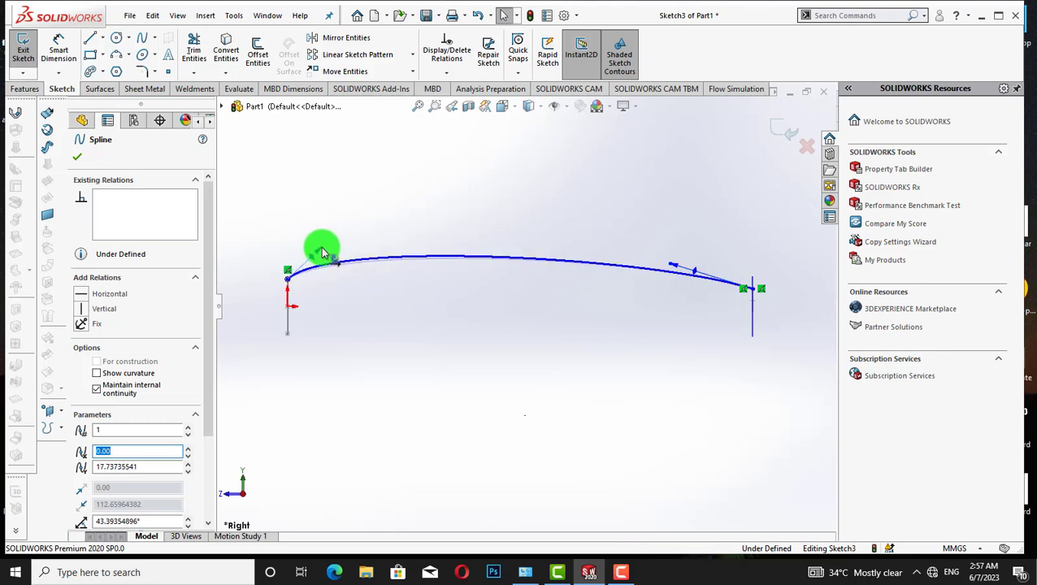
pyautogui.click(510, 216)
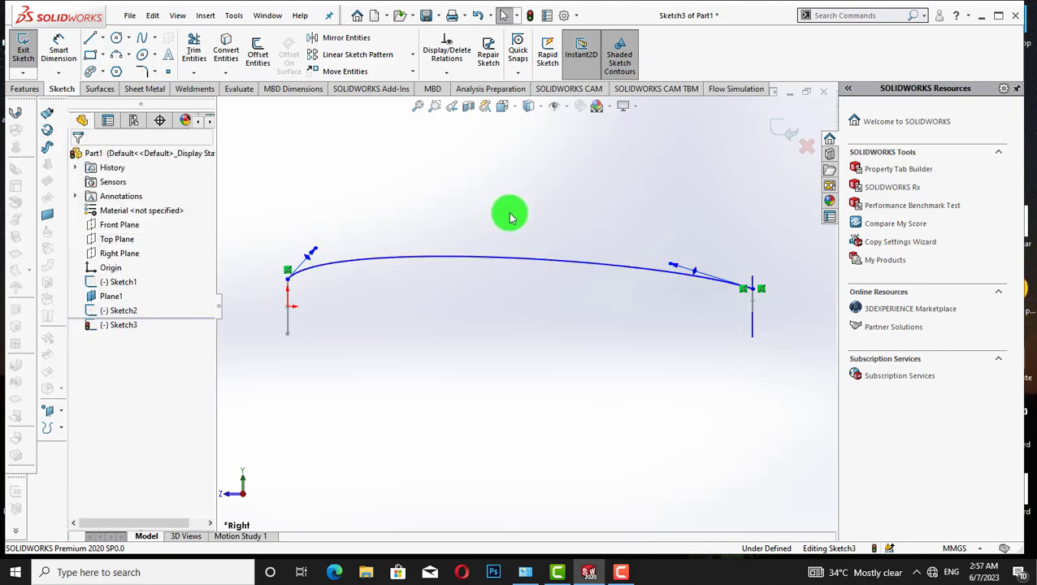
# - Keep the Right Plane sketch open and add a two-point spline from the ellipse's lower end to the circle's lower edge
pyautogui.click(773, 130)
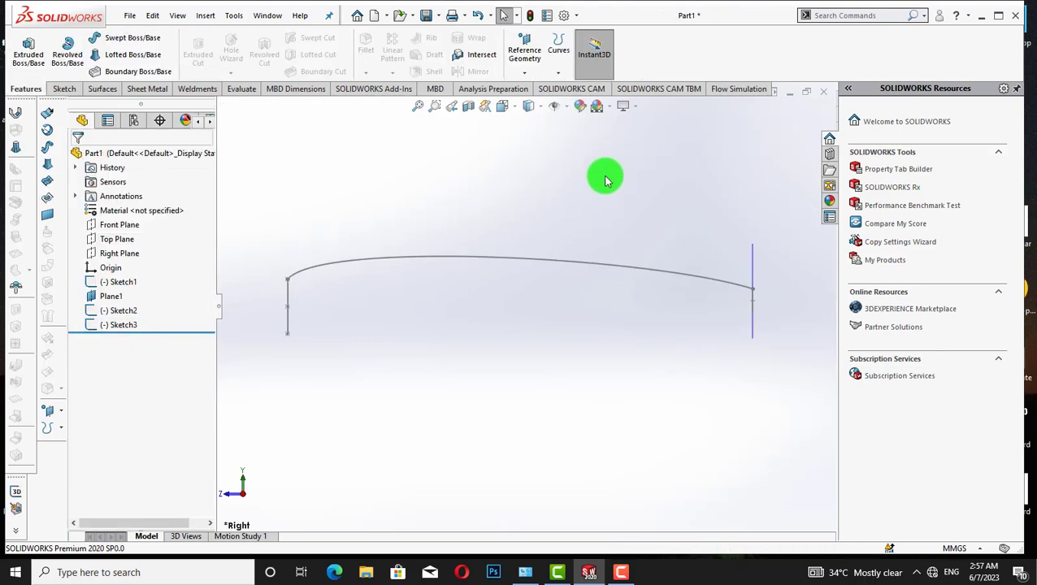
pyautogui.hotkey('ctrl', 'z')
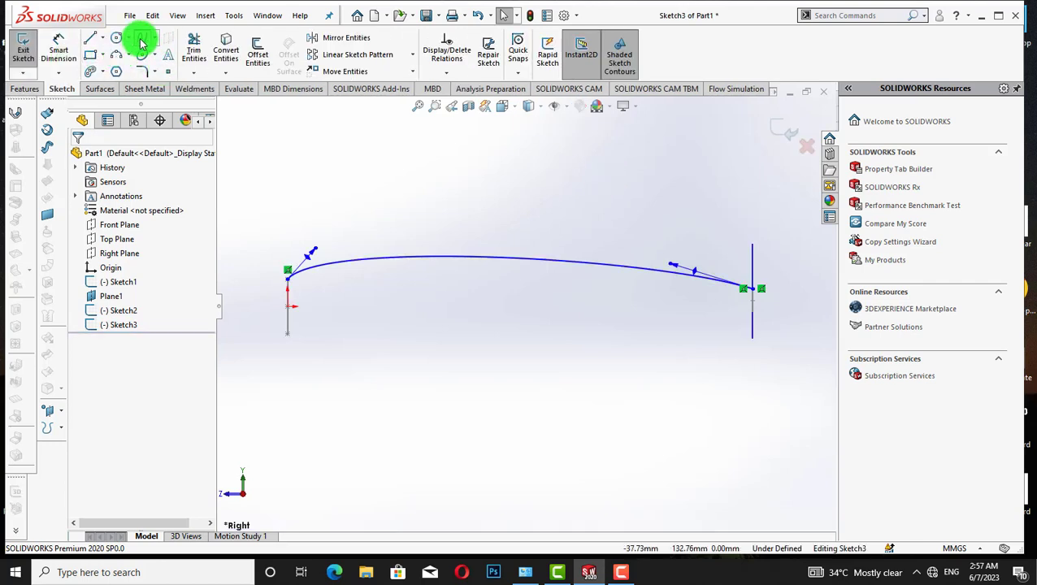
pyautogui.click(141, 41)
pyautogui.moveTo(290, 333); pyautogui.dragTo(753, 317)
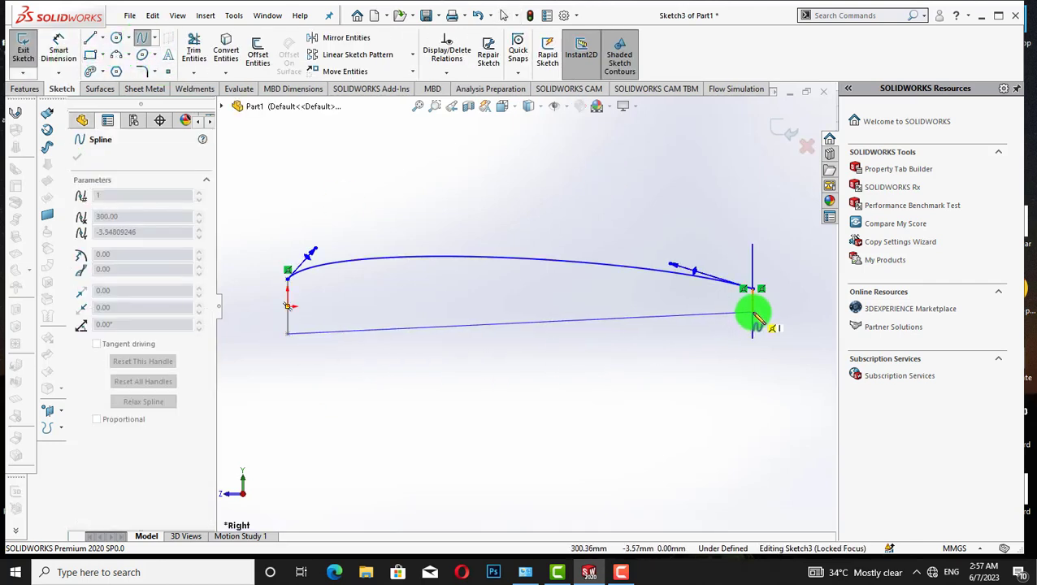
pyautogui.click(753, 312)
pyautogui.rightClick(785, 329)
pyautogui.click(777, 337)
# - Bow the lower spline outward, steepen the upper spline's end at the circle to match, and close the sketch
pyautogui.click(567, 321)
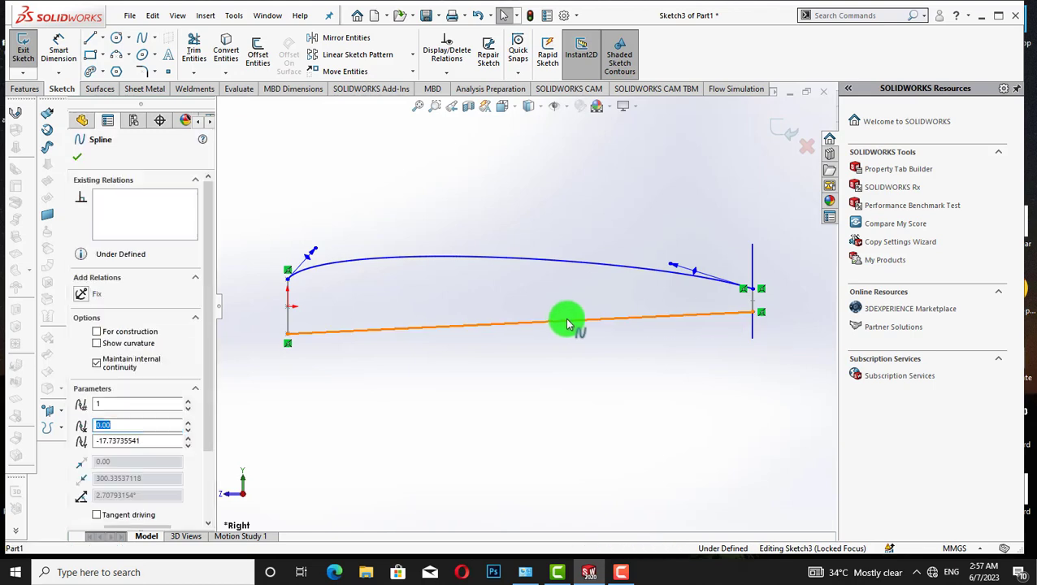
pyautogui.moveTo(479, 329); pyautogui.dragTo(338, 366)
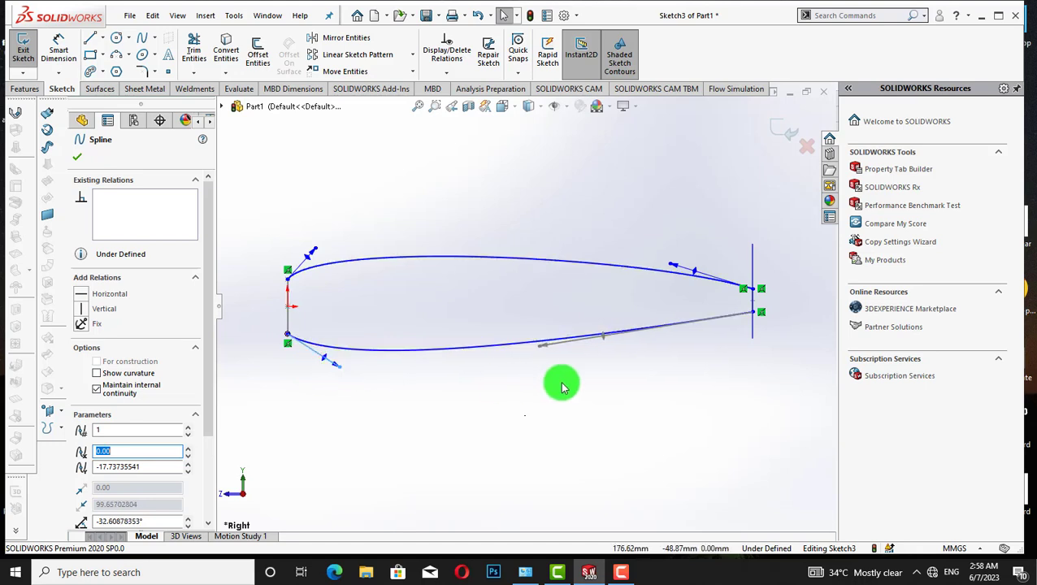
pyautogui.click(617, 333)
pyautogui.moveTo(624, 384); pyautogui.dragTo(697, 345)
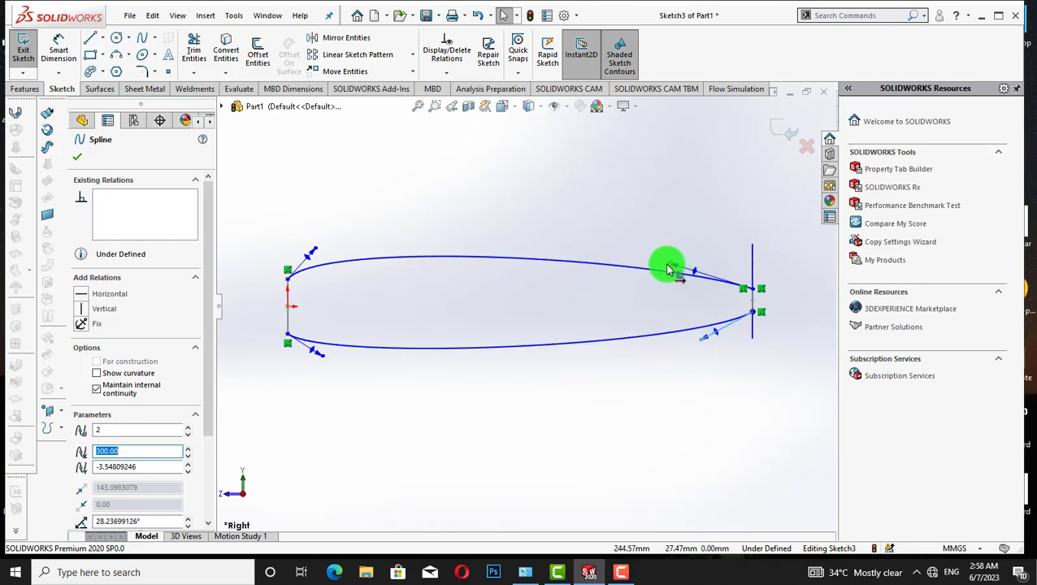
pyautogui.moveTo(666, 268); pyautogui.dragTo(719, 268)
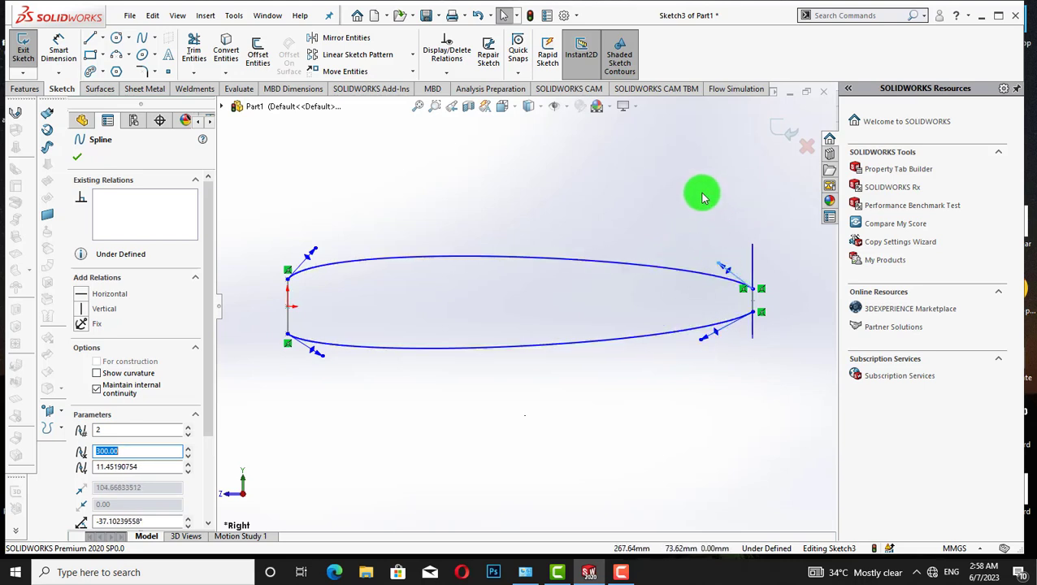
pyautogui.click(79, 157)
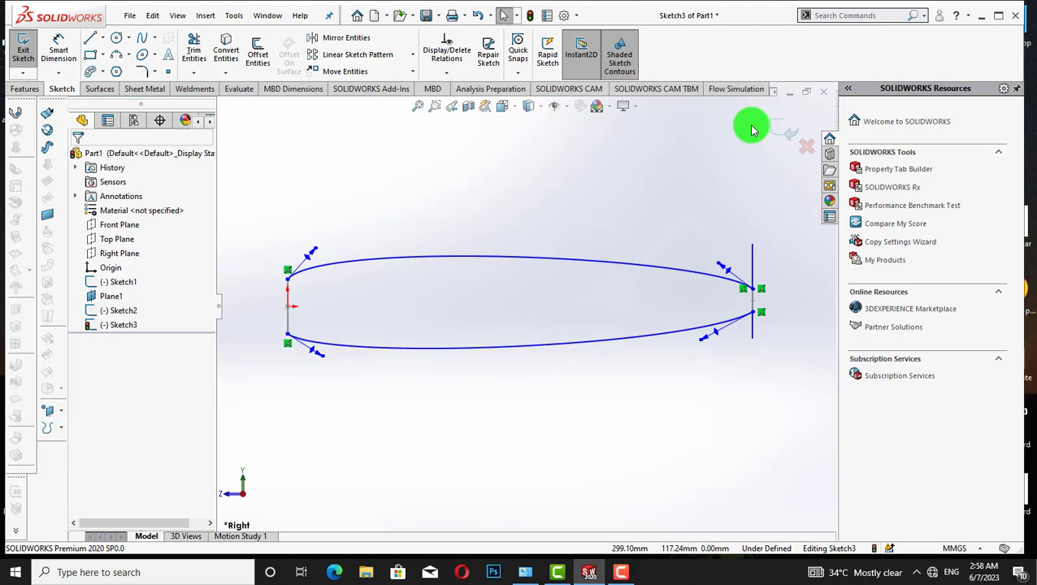
pyautogui.click(790, 132)
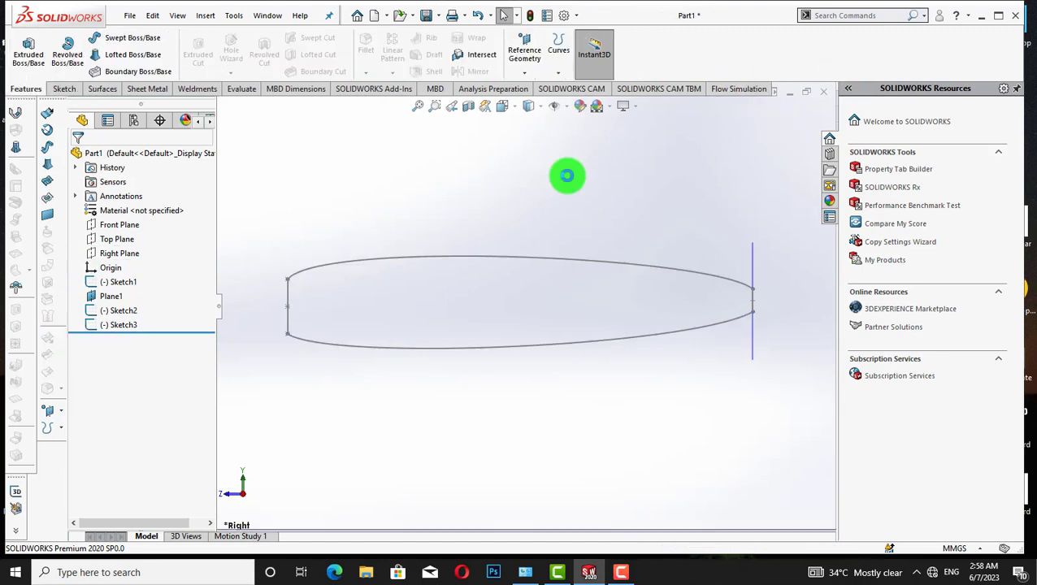
# - Start a 3D sketch and draw a two-point spline from the circle's left edge to the ellipse's left end, as seen from above
pyautogui.rightClick(118, 238)
pyautogui.click(152, 215)
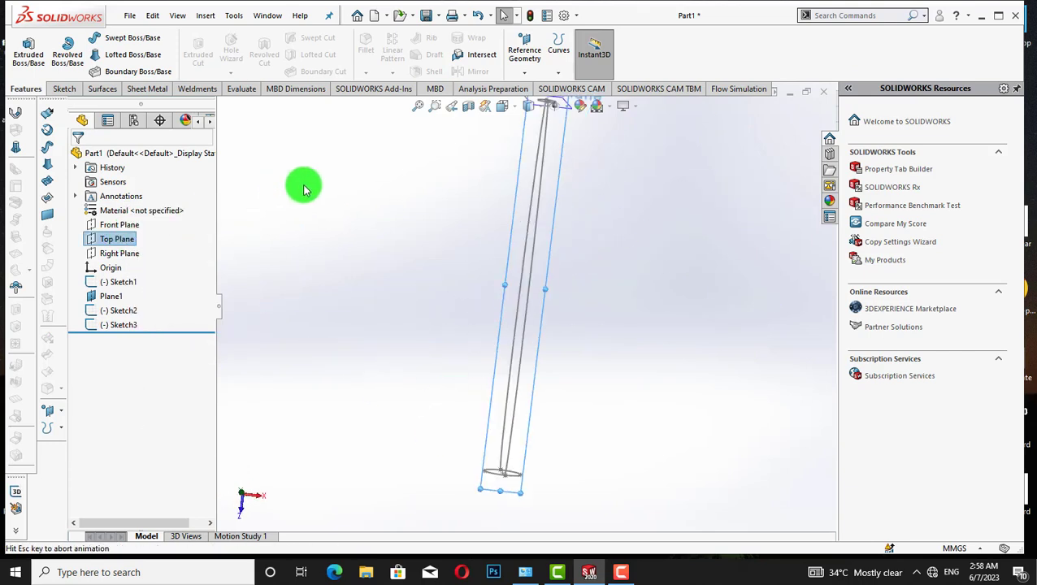
pyautogui.click(59, 89)
pyautogui.click(23, 72)
pyautogui.click(39, 103)
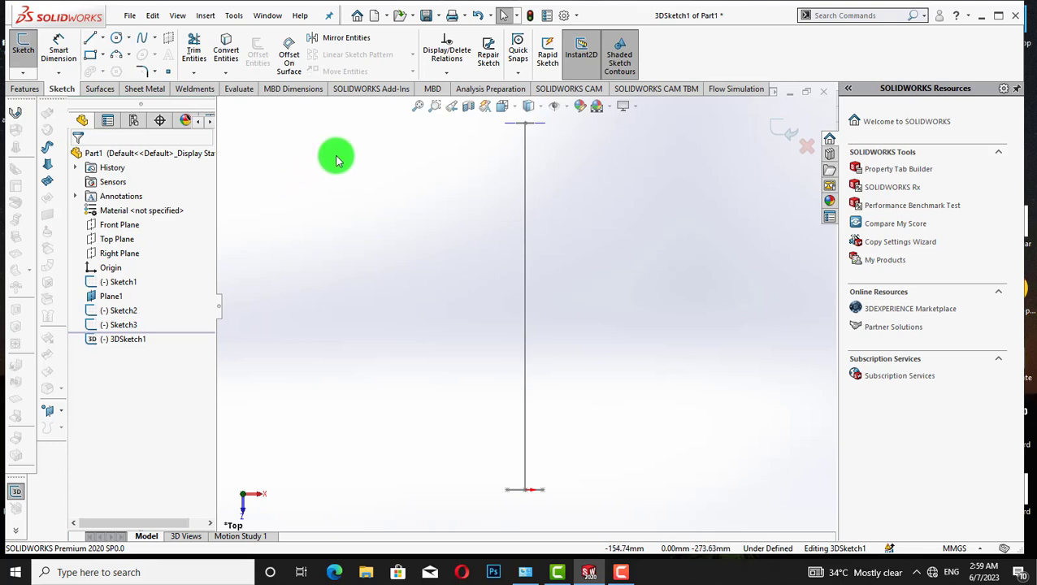
pyautogui.click(143, 41)
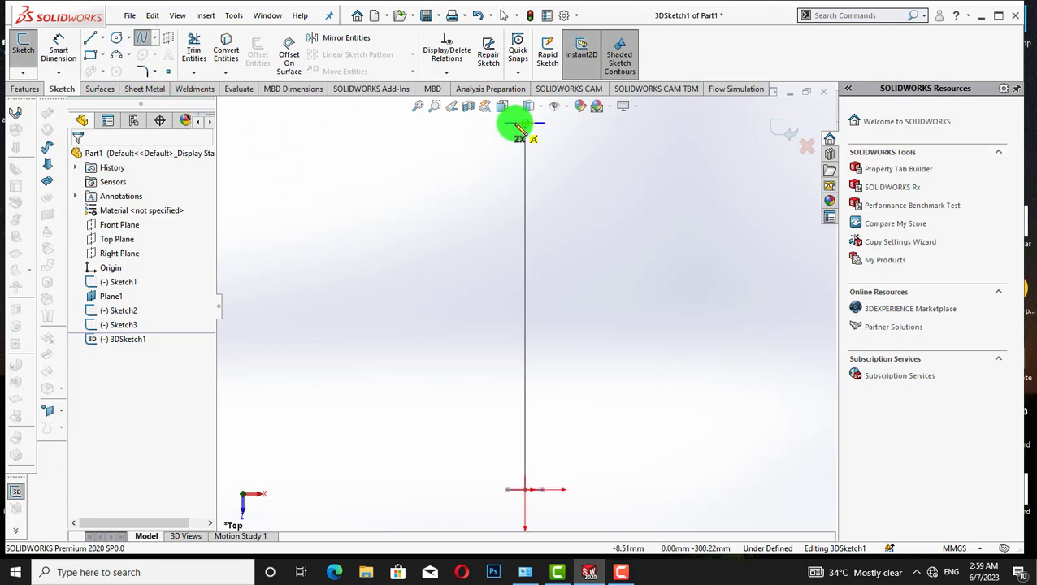
pyautogui.click(520, 130)
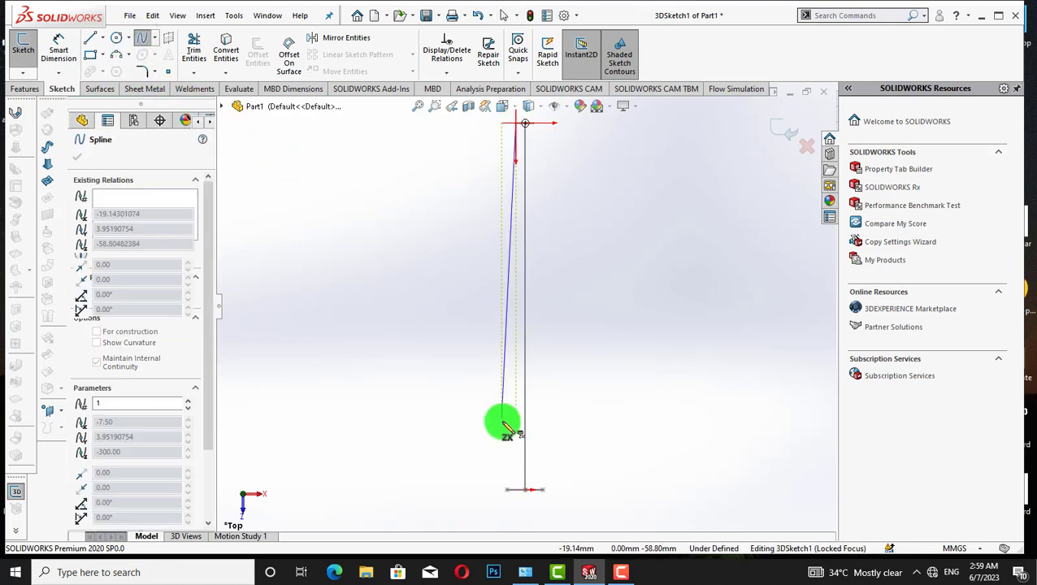
pyautogui.click(507, 490)
pyautogui.rightClick(604, 350)
pyautogui.click(623, 355)
# - Bow the 3D sketch spline outward by adjusting the tangency handles at both of its ends, and close the sketch
pyautogui.click(511, 363)
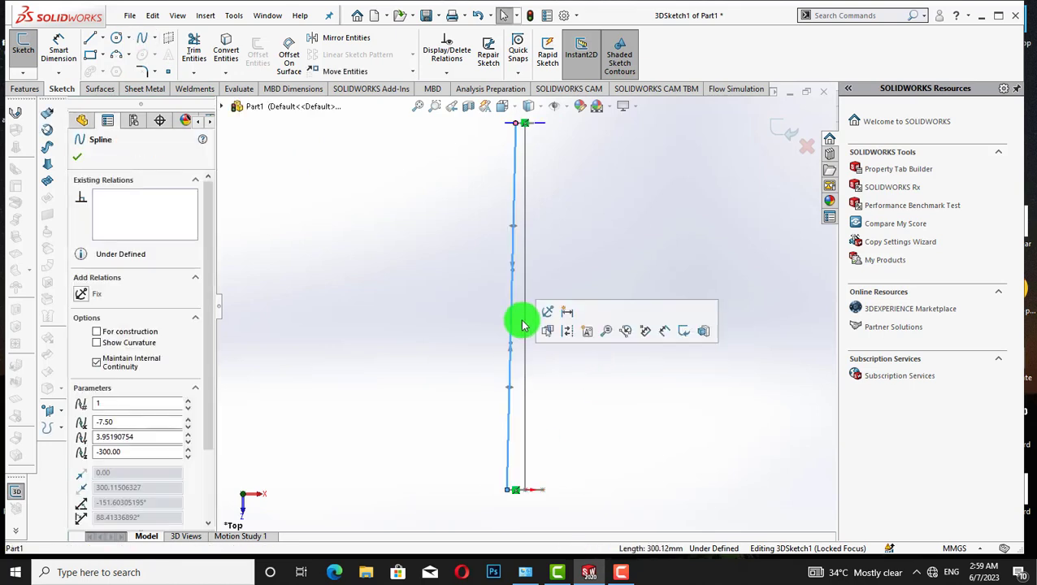
pyautogui.moveTo(514, 224); pyautogui.dragTo(495, 215)
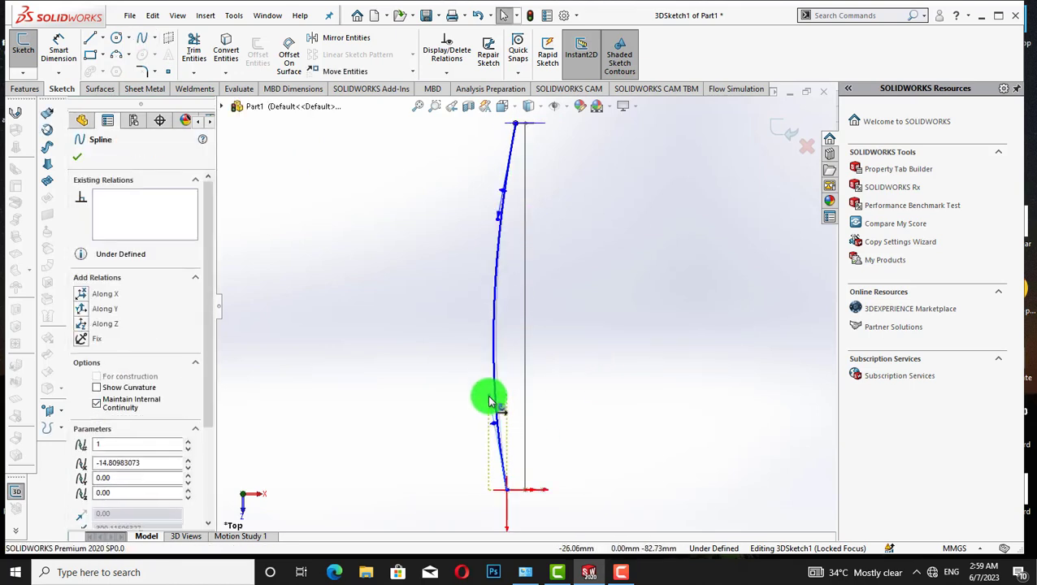
pyautogui.moveTo(489, 401); pyautogui.dragTo(488, 480)
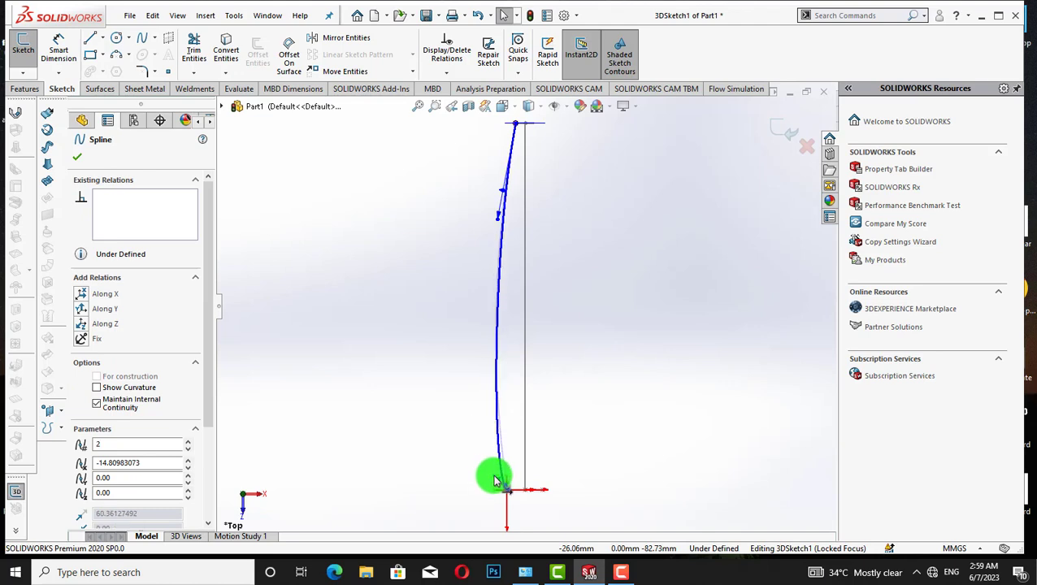
pyautogui.moveTo(493, 224); pyautogui.dragTo(493, 164)
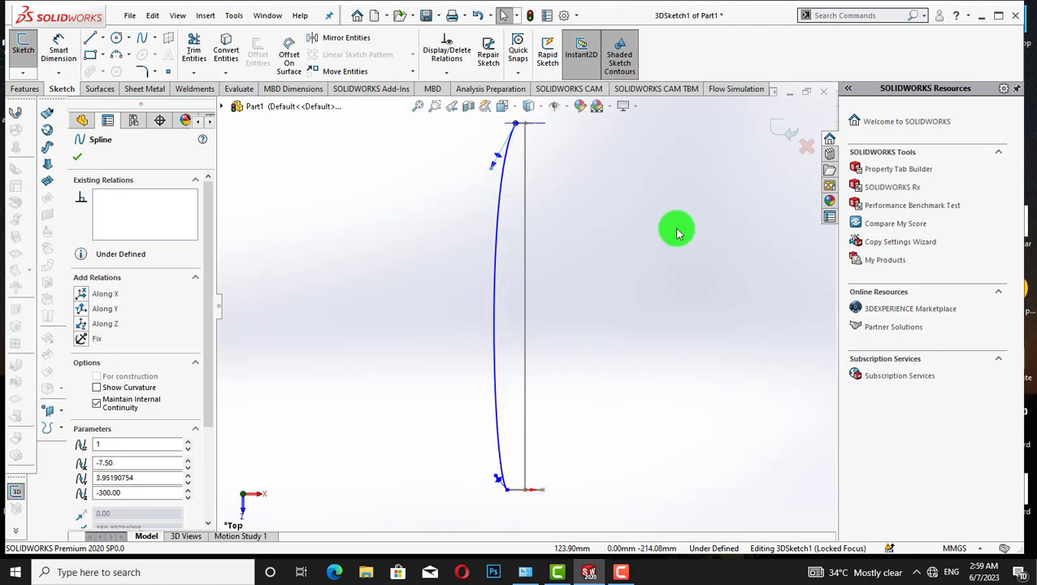
pyautogui.click(679, 234)
pyautogui.click(775, 128)
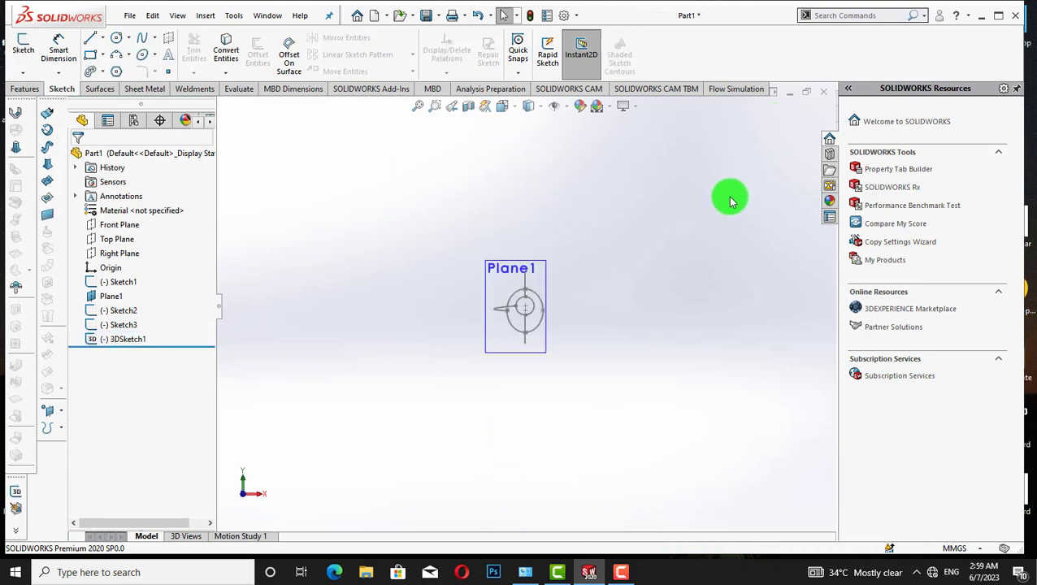
# - Start a surface loft with the ellipse and the circle as its profiles
pyautogui.hotkey('shift', 'Left')
pyautogui.hotkey('shift', 'Down')
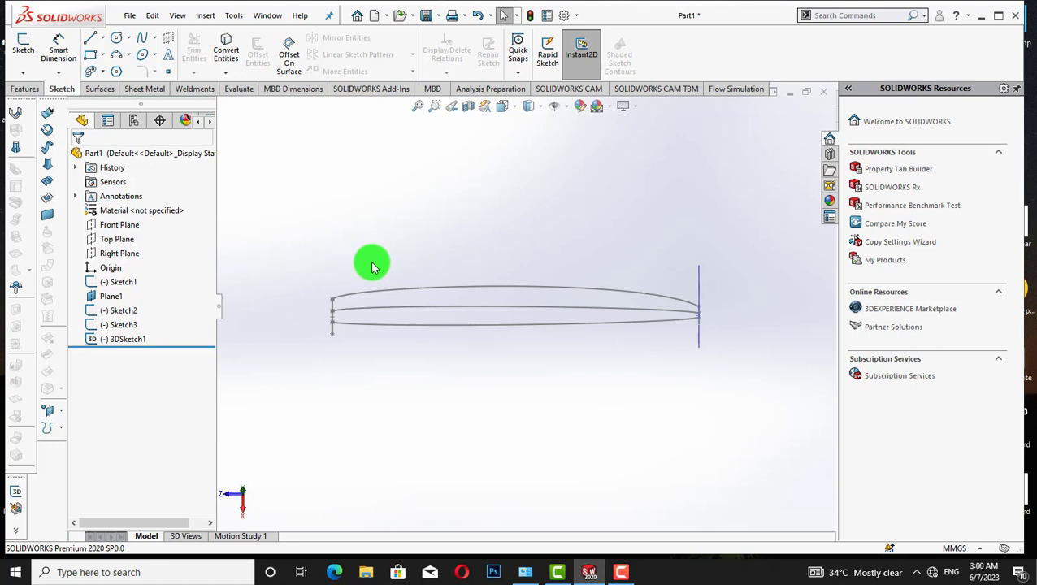
pyautogui.click(44, 169)
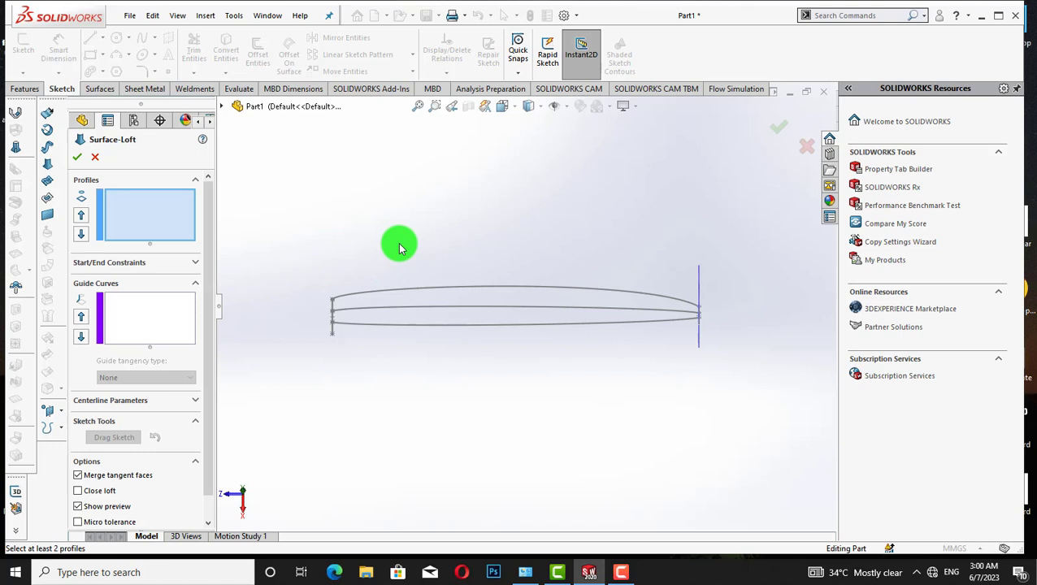
pyautogui.click(331, 330)
pyautogui.click(702, 322)
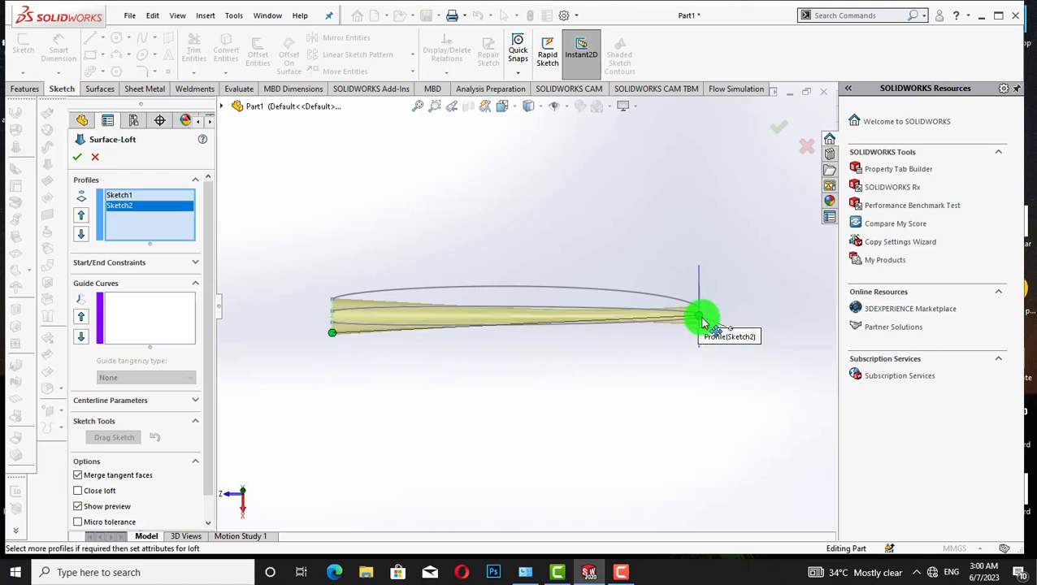
# - Add the two Right Plane splines and the 3D sketch spline as guide curves, and complete the surface loft
pyautogui.click(125, 318)
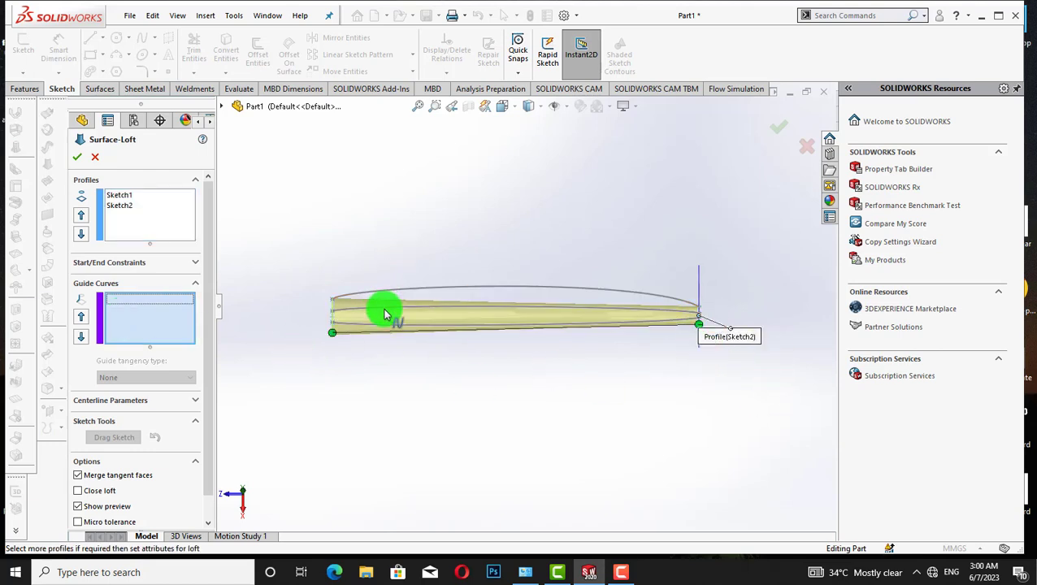
pyautogui.click(386, 313)
pyautogui.click(420, 350)
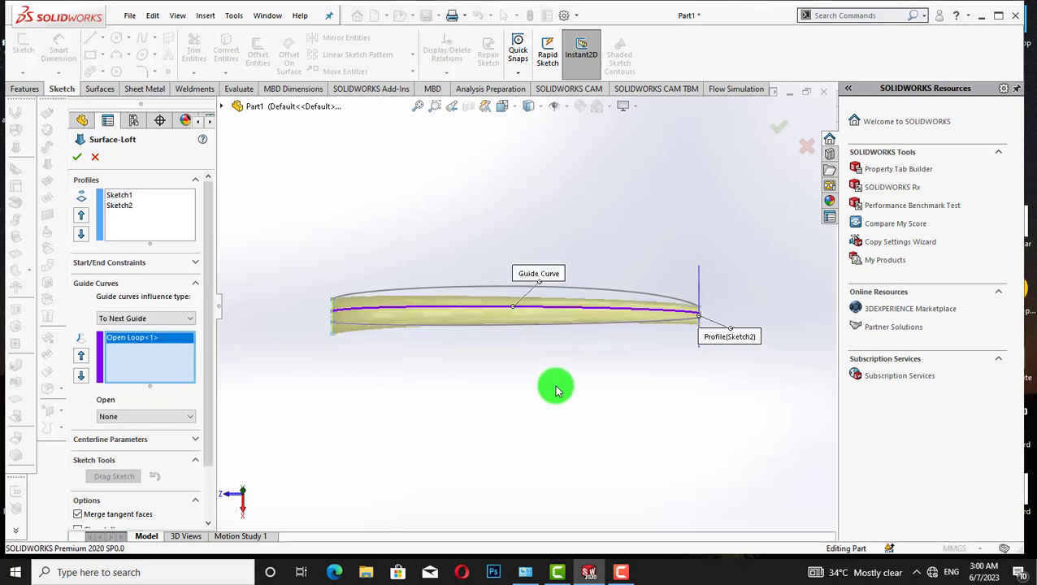
pyautogui.click(516, 347)
pyautogui.click(554, 387)
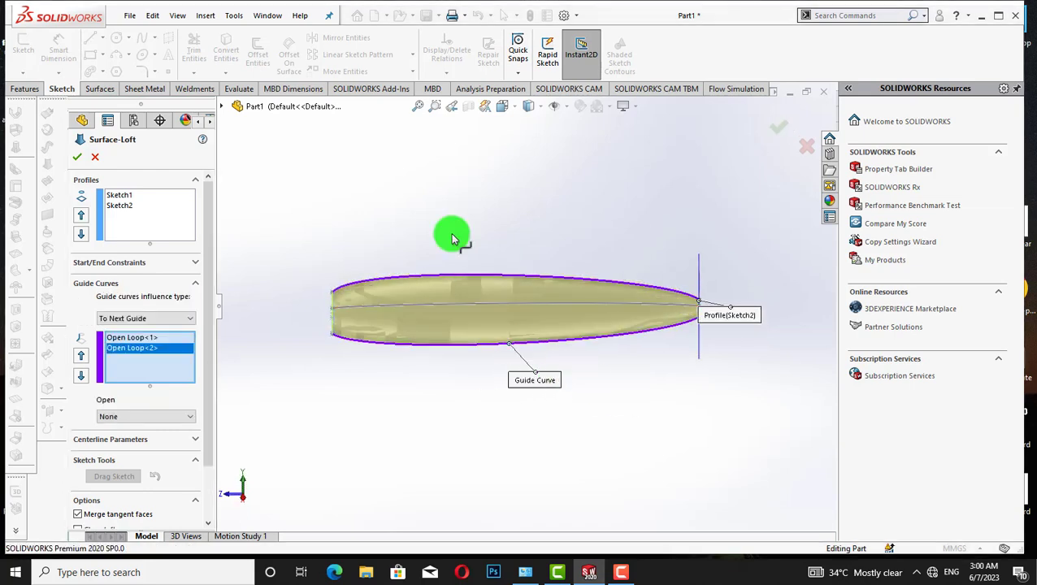
pyautogui.press('Down')
pyautogui.press('Down')
pyautogui.press('Down')
pyautogui.press('Down')
pyautogui.press('Down')
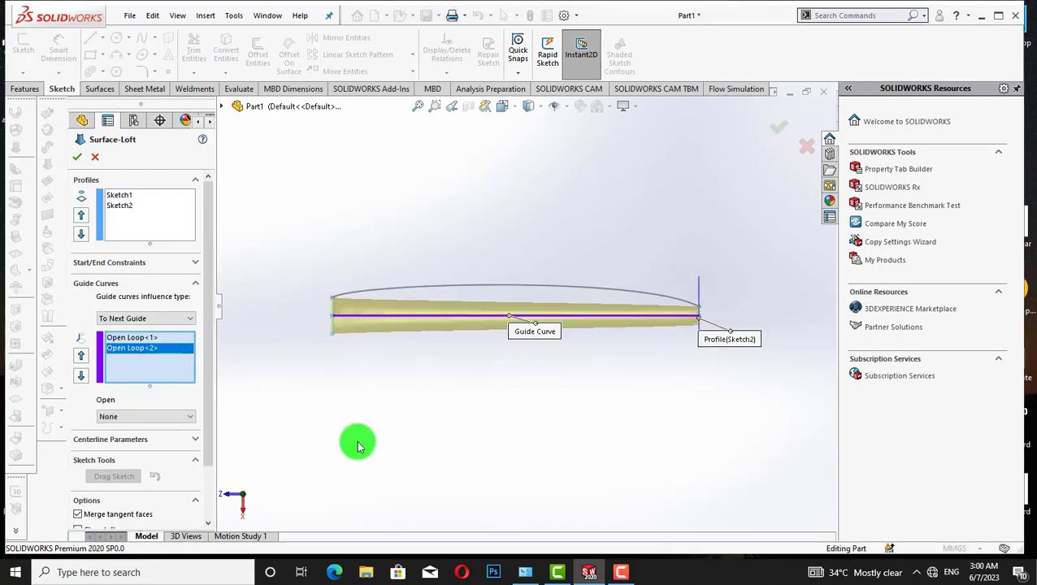
pyautogui.click(443, 289)
pyautogui.click(77, 157)
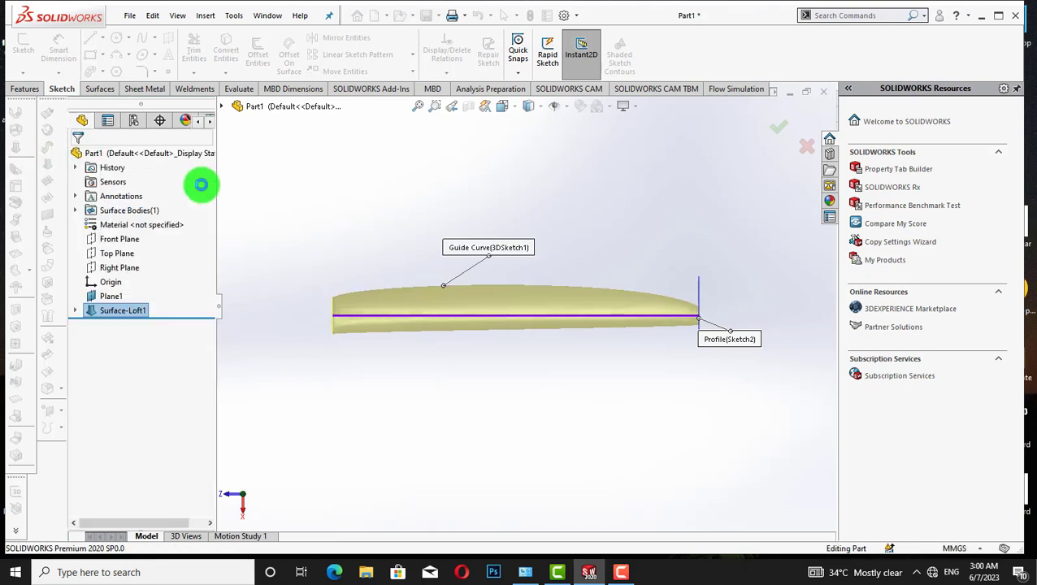
# - Examine the lofted surface's shape from several sides
pyautogui.press('Up')
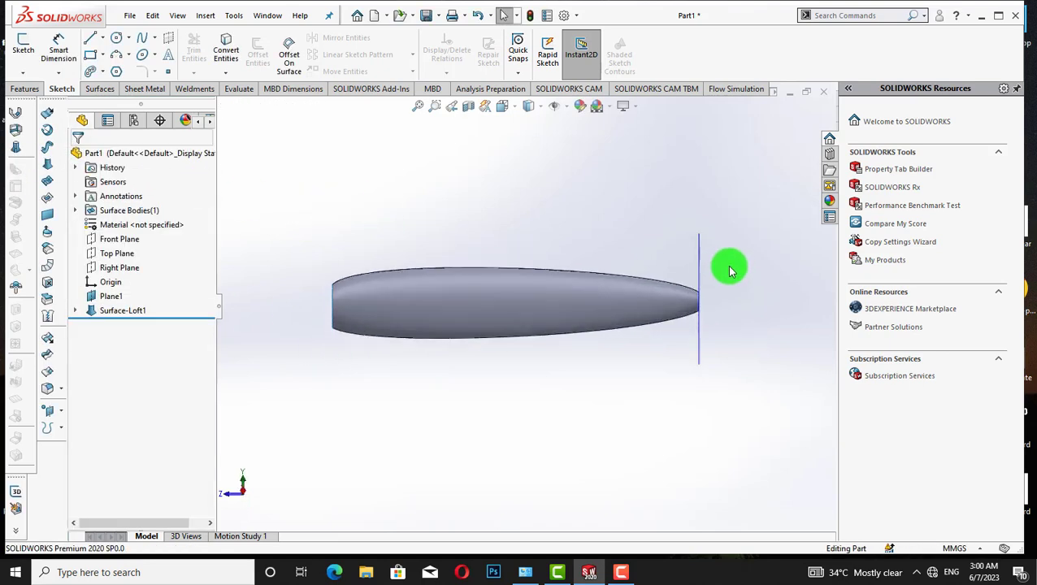
pyautogui.press('Right')
pyautogui.press('Right')
pyautogui.press('Right')
pyautogui.press('Right')
pyautogui.press('Right')
pyautogui.press('Right')
pyautogui.press('Left')
pyautogui.press('Left')
pyautogui.press('Left')
pyautogui.press('Left')
pyautogui.press('Left')
pyautogui.press('Left')
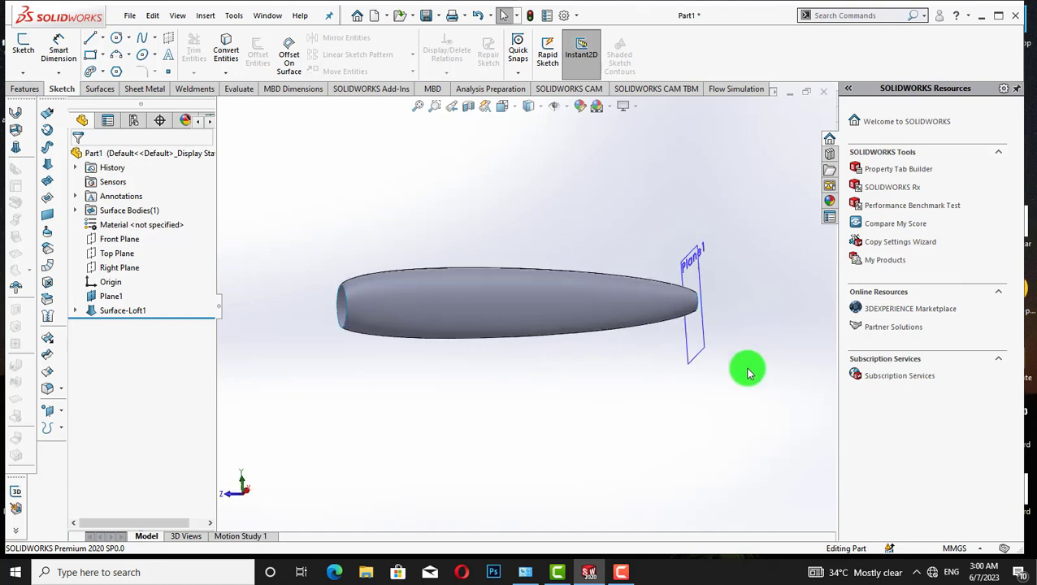
pyautogui.press('Down')
pyautogui.press('Down')
pyautogui.press('Down')
pyautogui.press('Down')
pyautogui.press('Down')
pyautogui.press('Down')
pyautogui.press('Down')
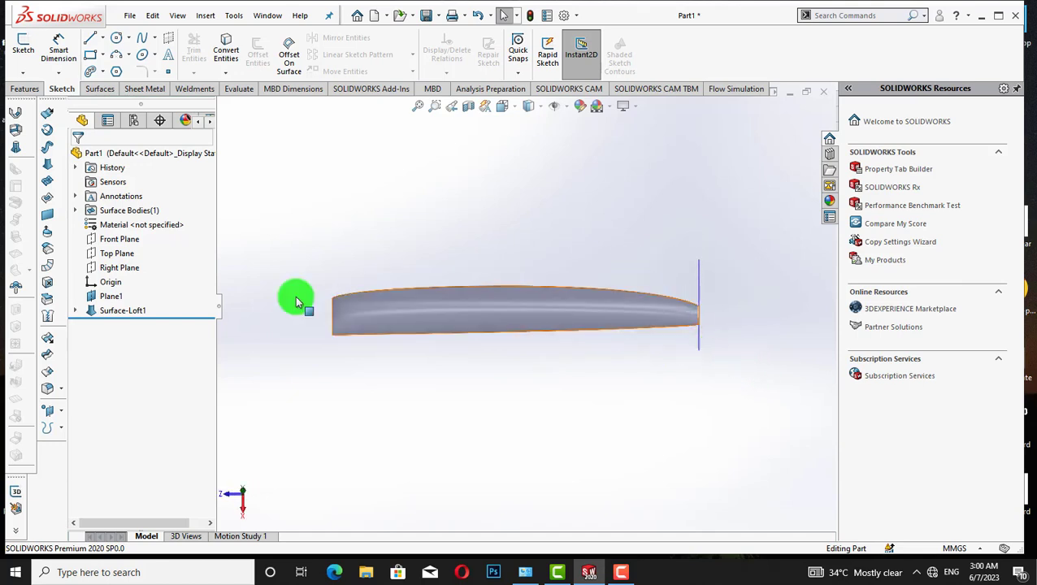
# - Sketch a corner rectangle on the Top Plane from the circle's centre to beyond the ellipse end, covering the surface's unshaped side
pyautogui.rightClick(102, 251)
pyautogui.click(173, 226)
pyautogui.click(354, 242)
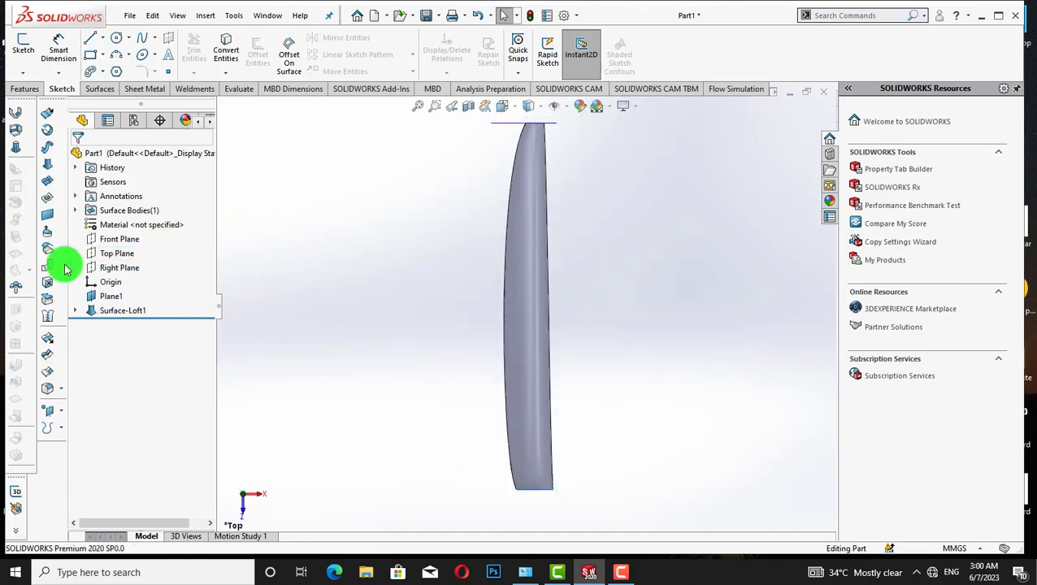
pyautogui.rightClick(109, 252)
pyautogui.click(115, 226)
pyautogui.click(103, 56)
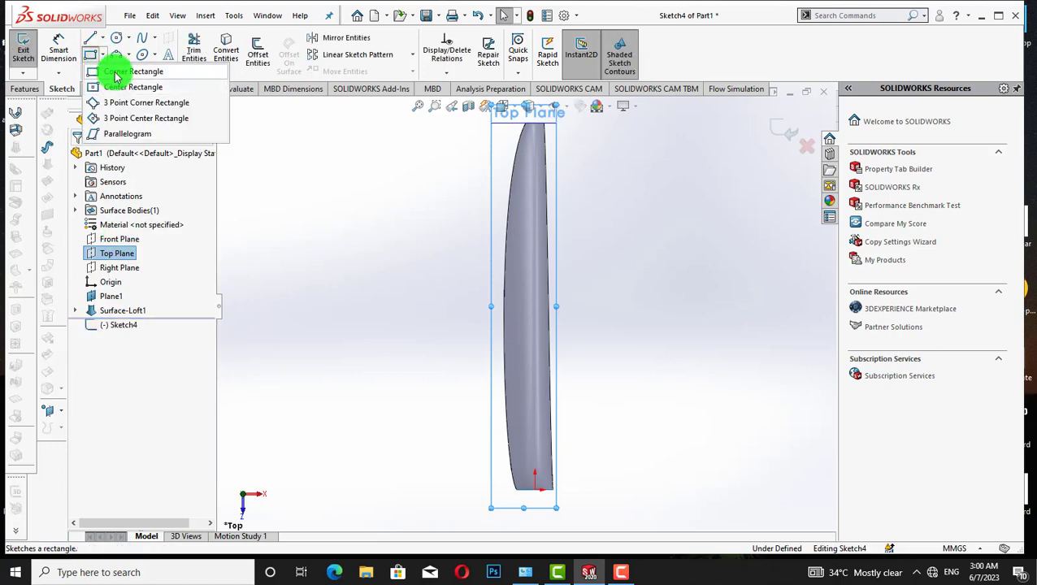
pyautogui.click(111, 71)
pyautogui.click(534, 124)
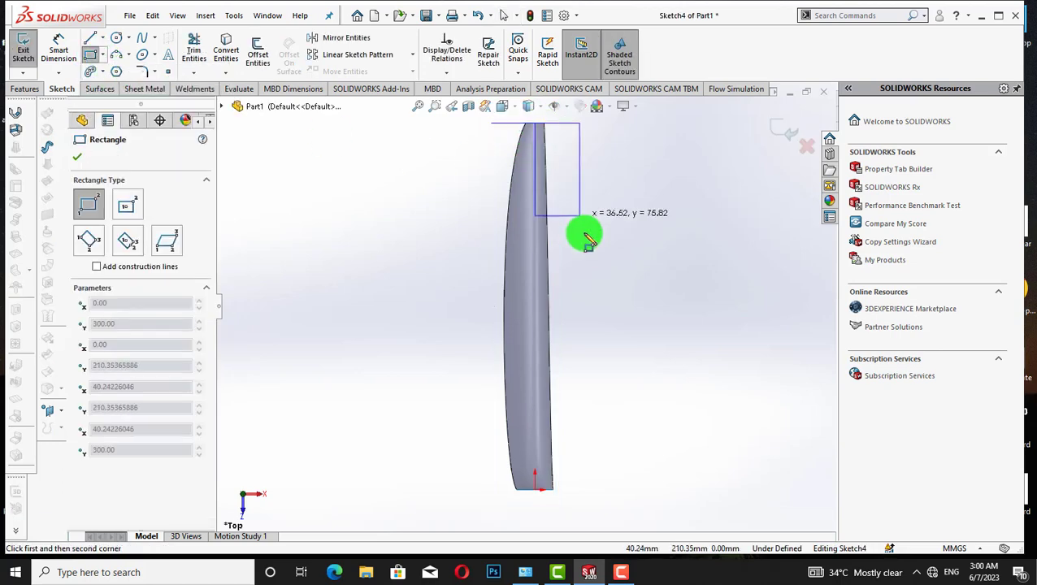
pyautogui.click(674, 508)
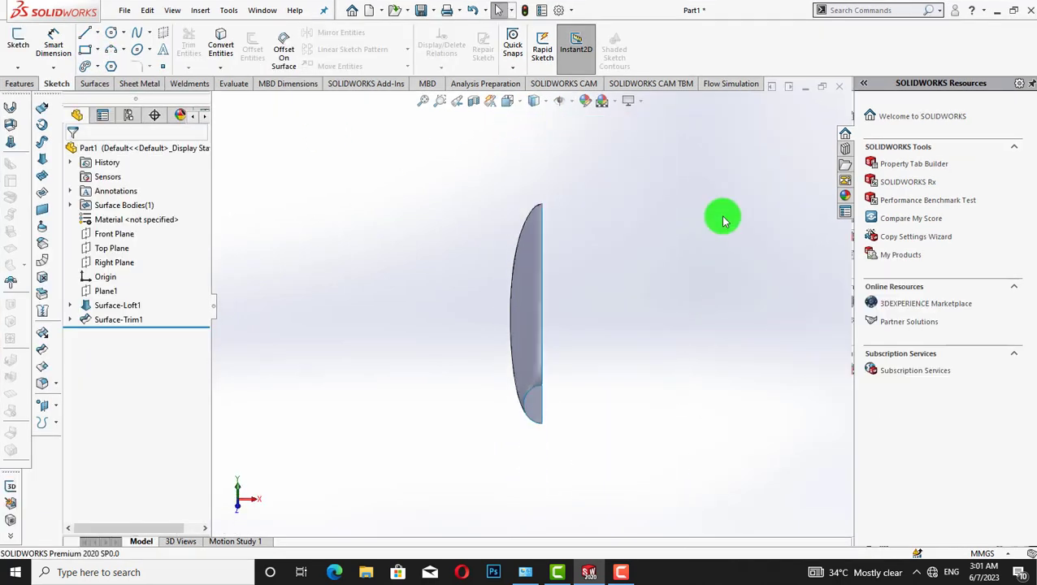
# - Mirror the trimmed surface body about the Right Plane with Knit surfaces enabled
pyautogui.hotkey('ctrl', '4')
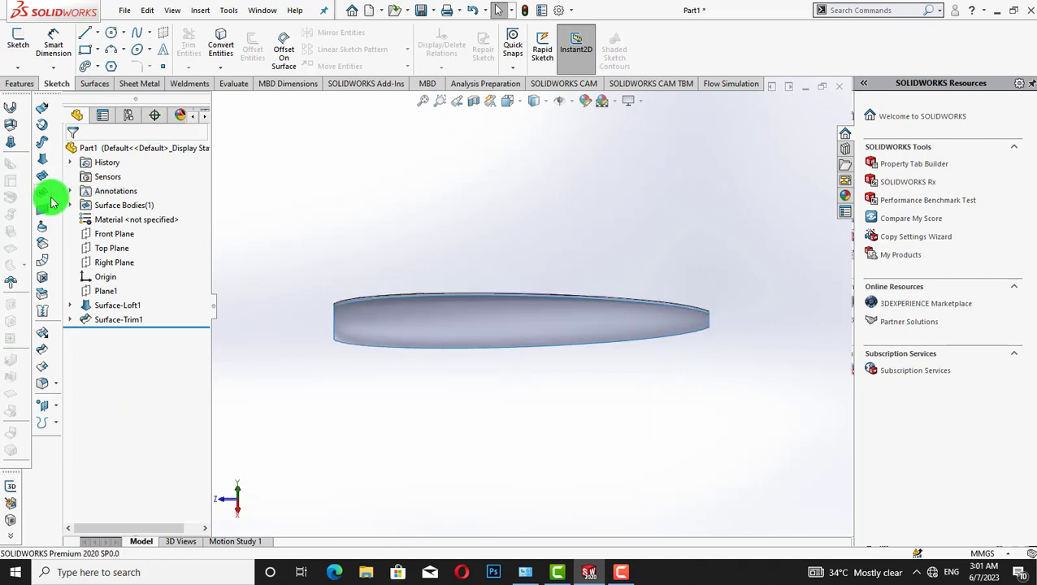
pyautogui.click(20, 84)
pyautogui.click(469, 65)
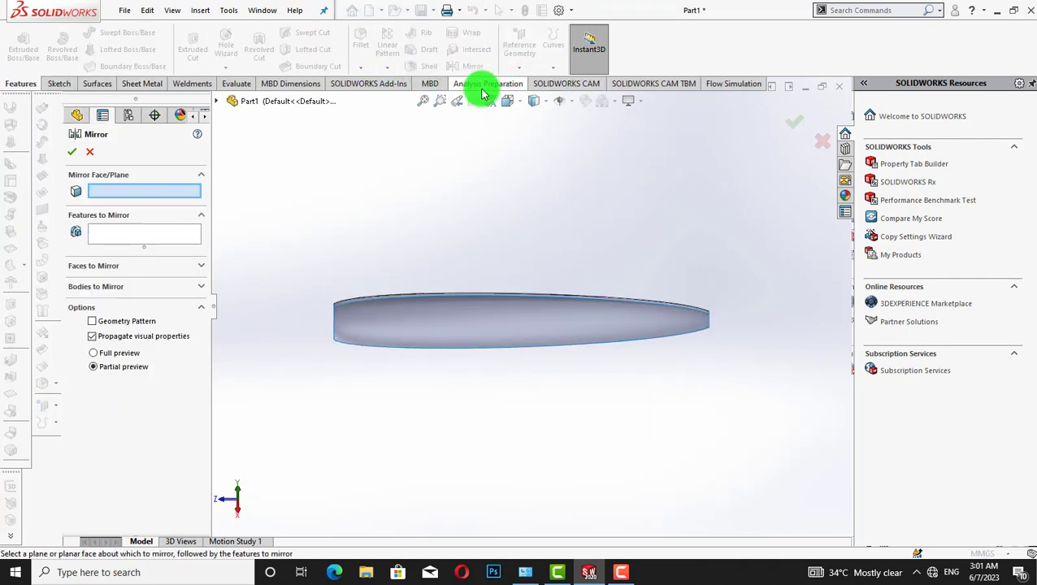
pyautogui.click(201, 286)
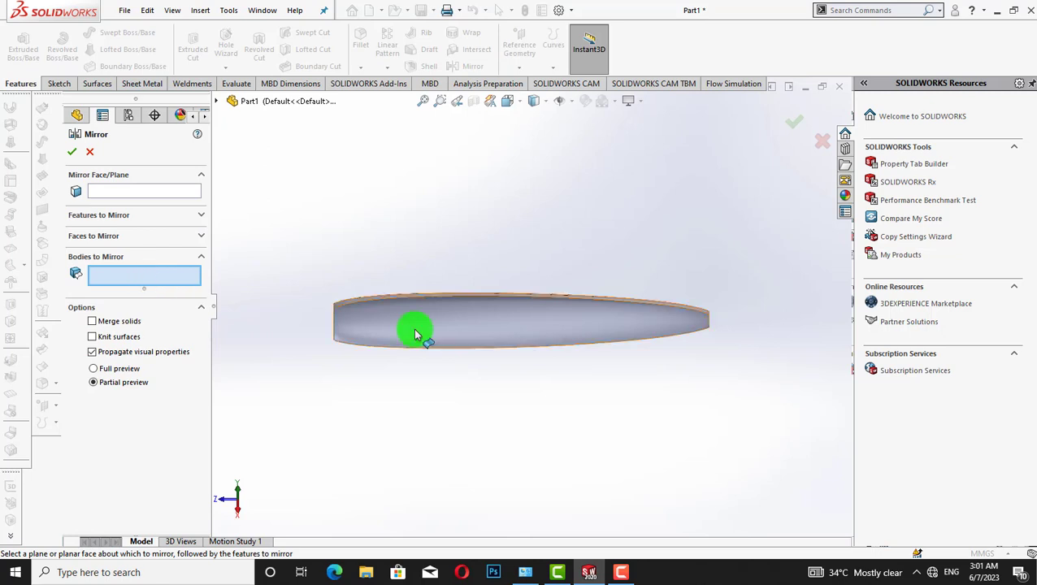
pyautogui.click(416, 333)
pyautogui.click(132, 193)
pyautogui.click(217, 103)
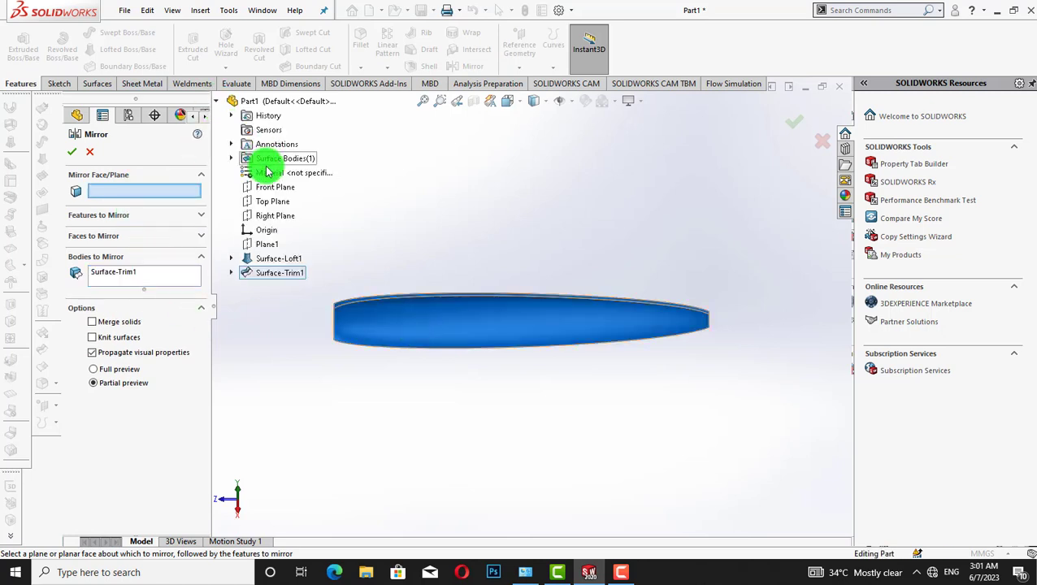
pyautogui.click(268, 187)
pyautogui.rightClick(132, 191)
pyautogui.click(144, 197)
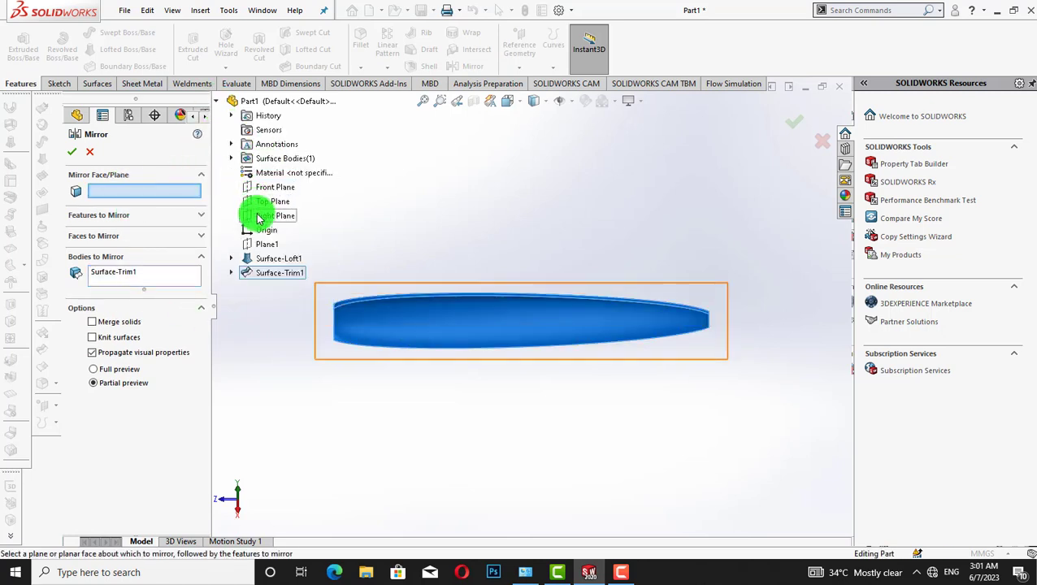
pyautogui.click(274, 215)
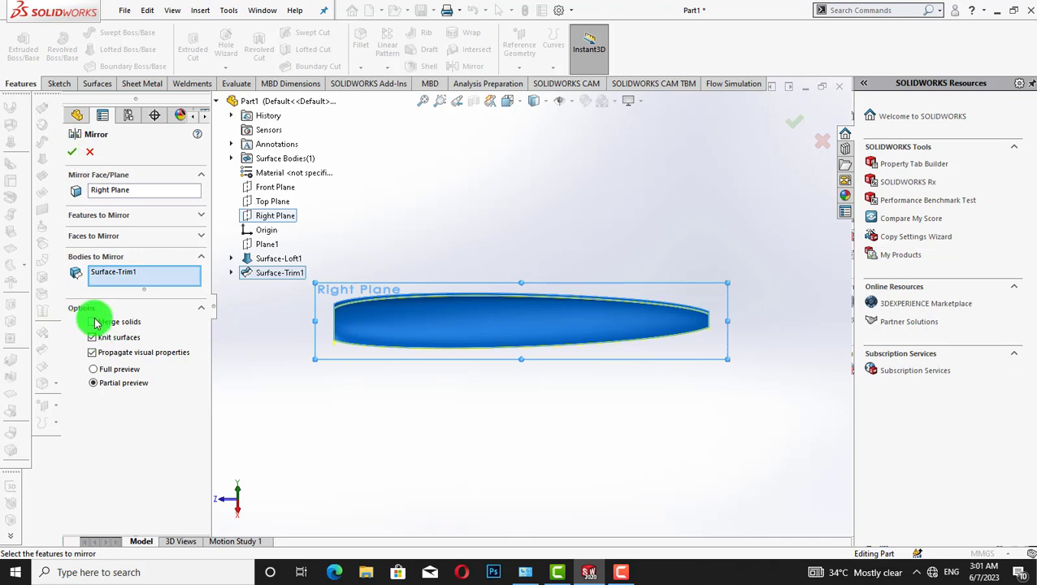
pyautogui.rightClick(417, 202)
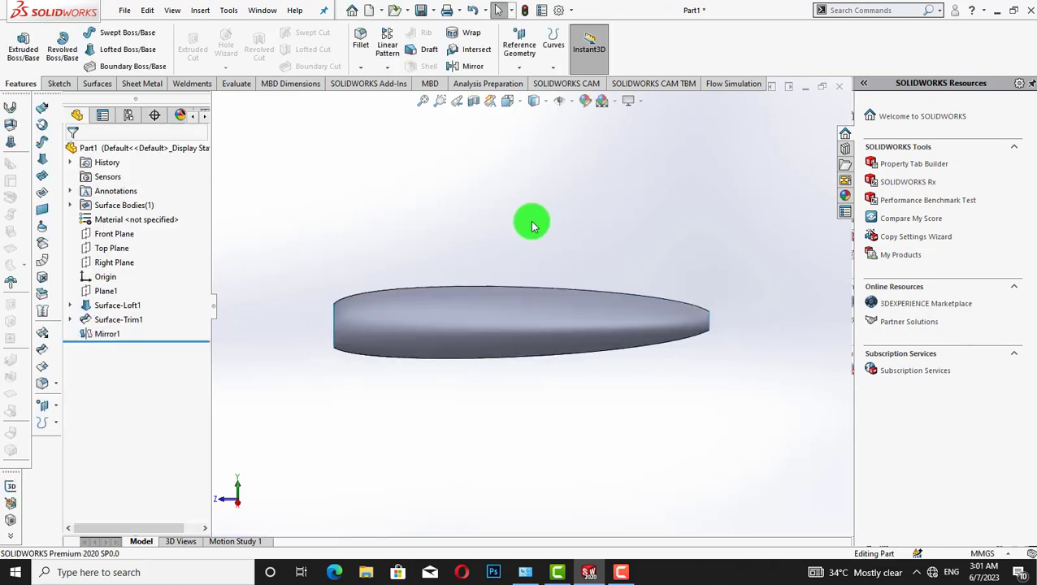
# - Start a new sketch on the Right Plane
pyautogui.hotkey('shift', 'Right')
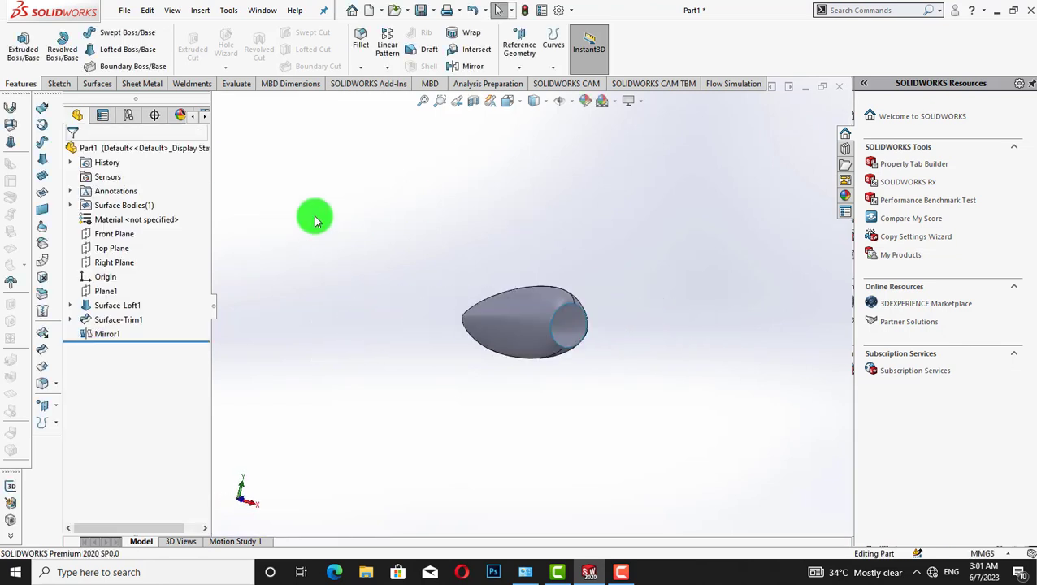
pyautogui.rightClick(112, 261)
pyautogui.click(188, 240)
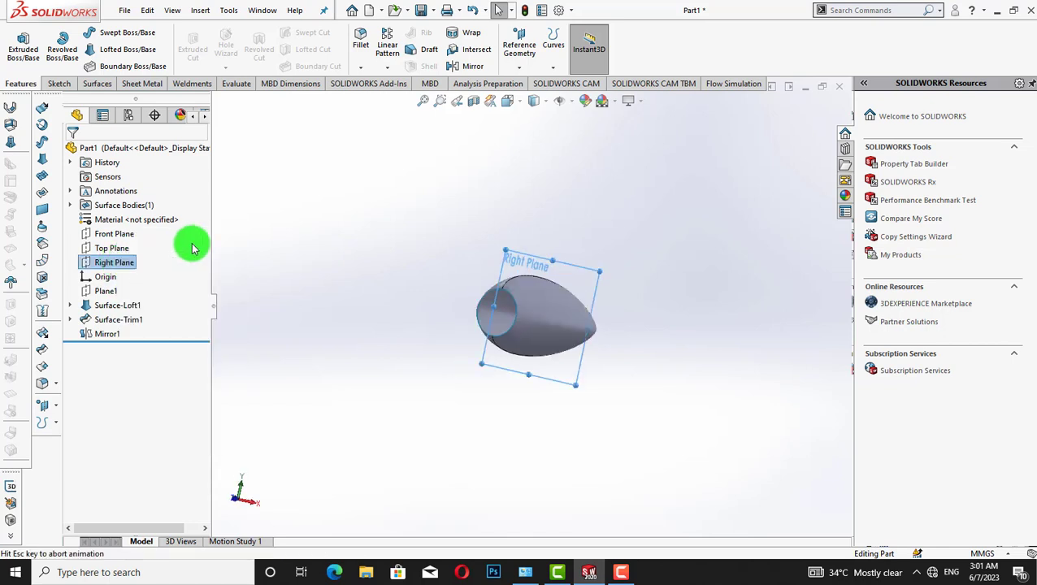
pyautogui.click(390, 197)
pyautogui.click(118, 262)
pyautogui.click(132, 219)
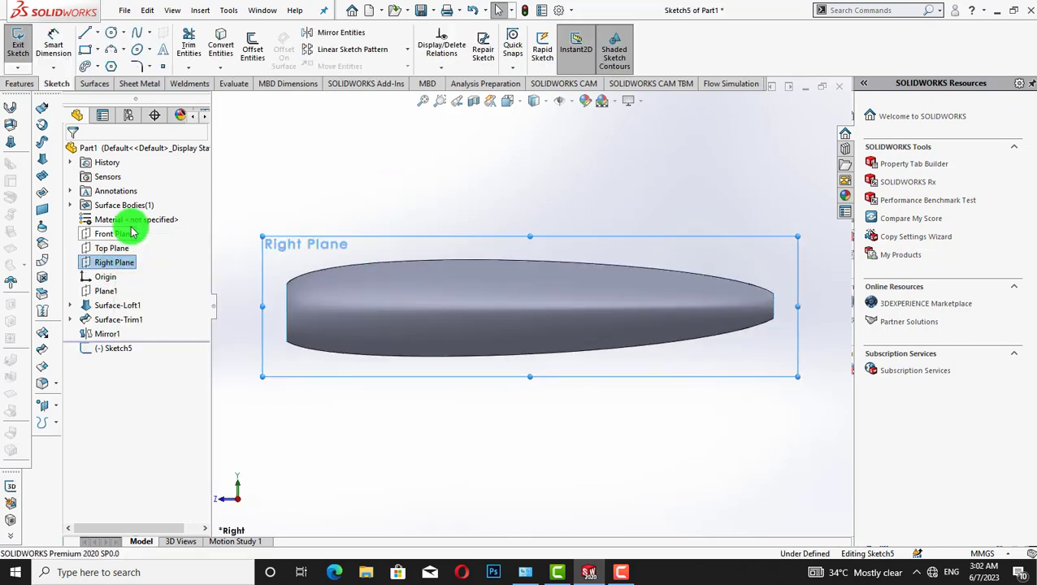
pyautogui.click(84, 34)
pyautogui.rightClick(456, 157)
pyautogui.click(447, 159)
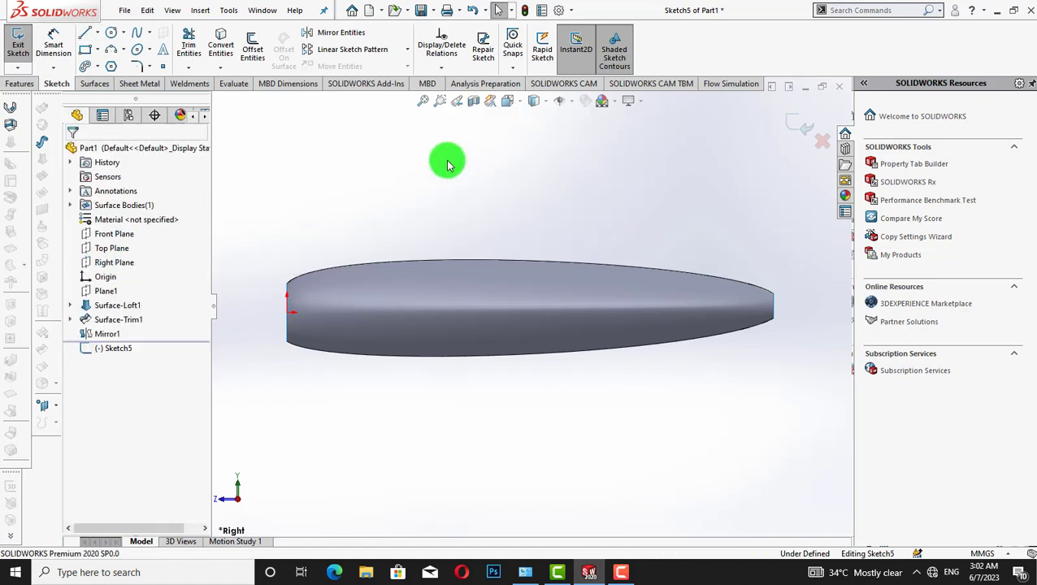
# - Sketch a closed four-sided line profile on the Right Plane, with a slanted edge about 39 mm long cutting across the body's ellipse end
pyautogui.rightClick(446, 160)
pyautogui.moveTo(495, 186)
pyautogui.click(620, 234)
pyautogui.moveTo(593, 308); pyautogui.dragTo(750, 269)
pyautogui.scroll(-2, 569, 284)
pyautogui.rightClick(327, 161)
pyautogui.click(344, 173)
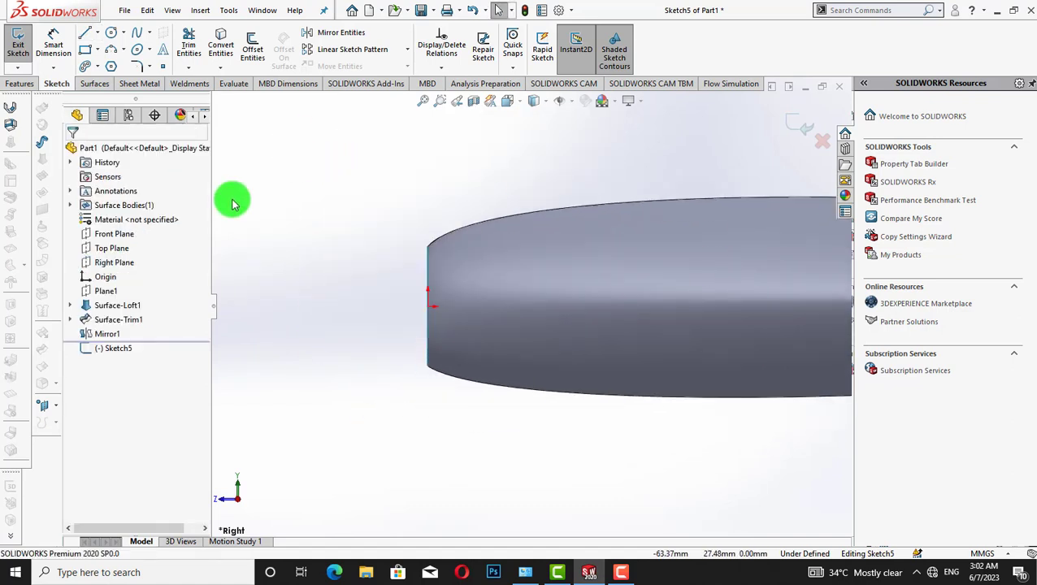
pyautogui.click(114, 264)
pyautogui.click(84, 33)
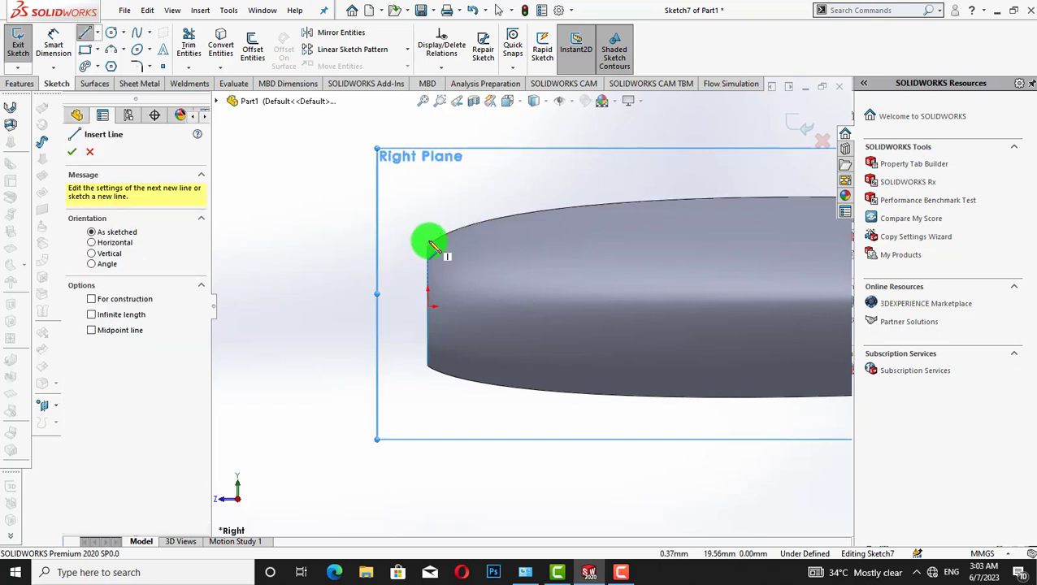
pyautogui.moveTo(430, 243); pyautogui.dragTo(450, 383)
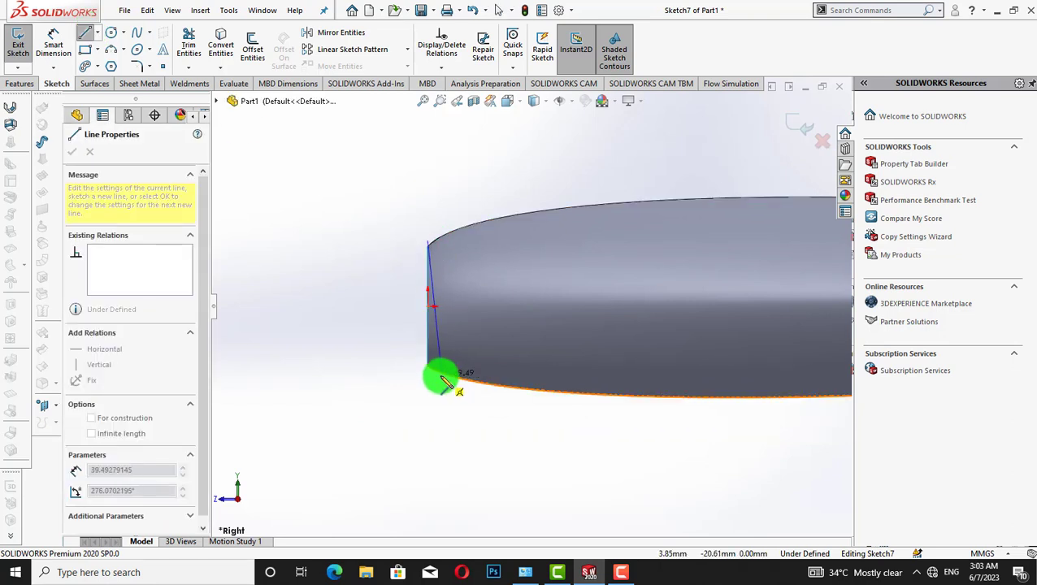
pyautogui.click(439, 376)
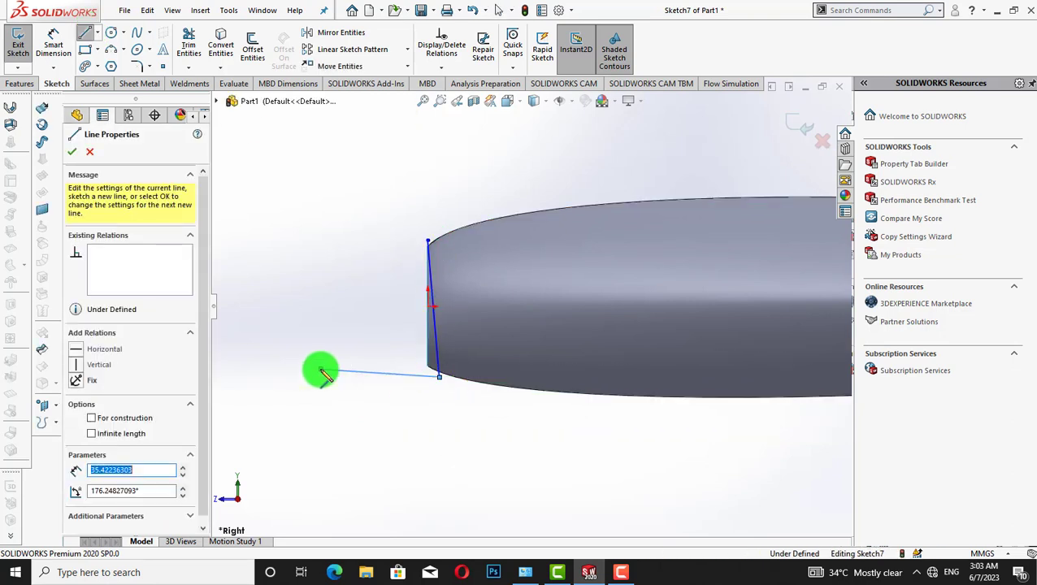
pyautogui.click(321, 370)
pyautogui.click(433, 202)
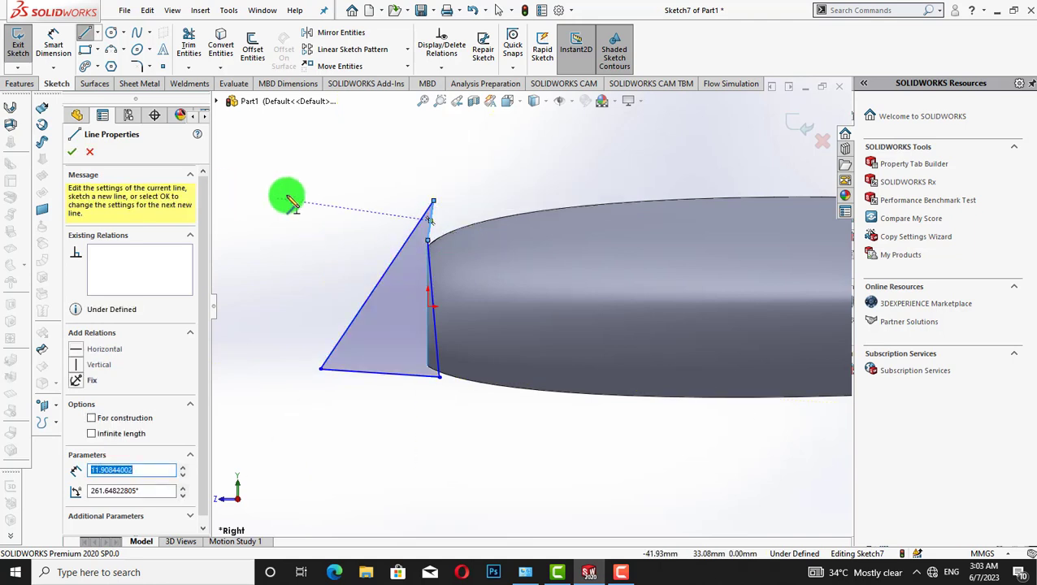
pyautogui.press('Escape')
# - Trim the surface body with the sketch, removing the thin sliver at the ellipse end
pyautogui.click(43, 350)
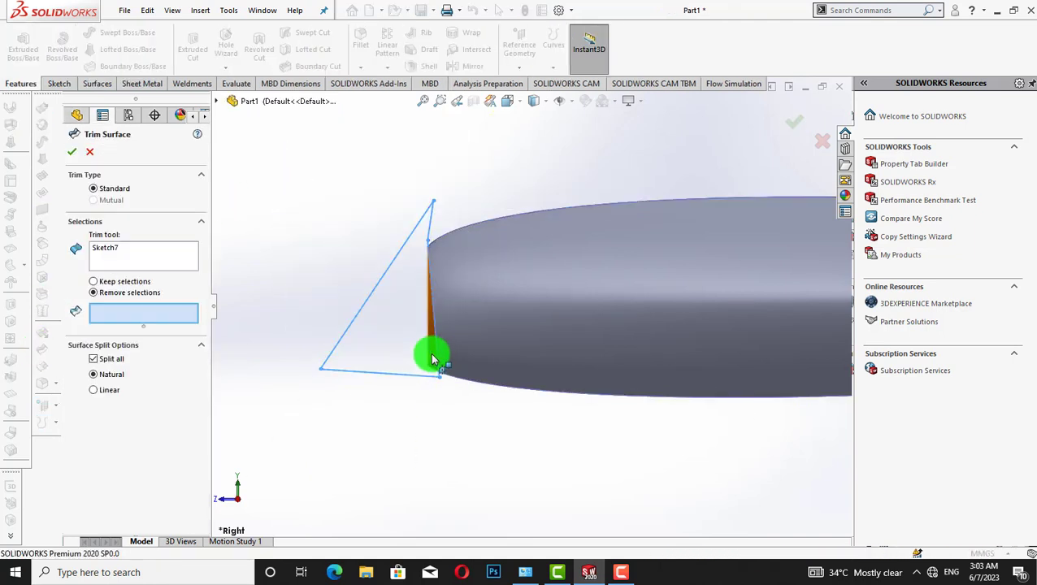
pyautogui.click(429, 354)
pyautogui.click(74, 154)
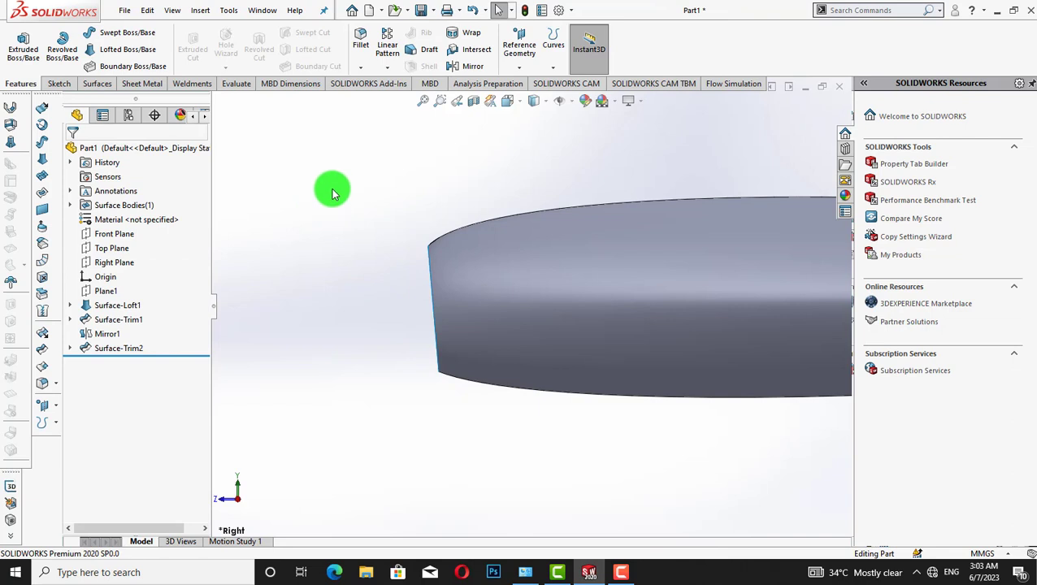
# - Sketch a three-point arc about 74 mm wide on the Right Plane, starting and ending on the body's upper edge and dipping into the body
pyautogui.scroll(7, 331, 189)
pyautogui.hotkey('shift', 'Down')
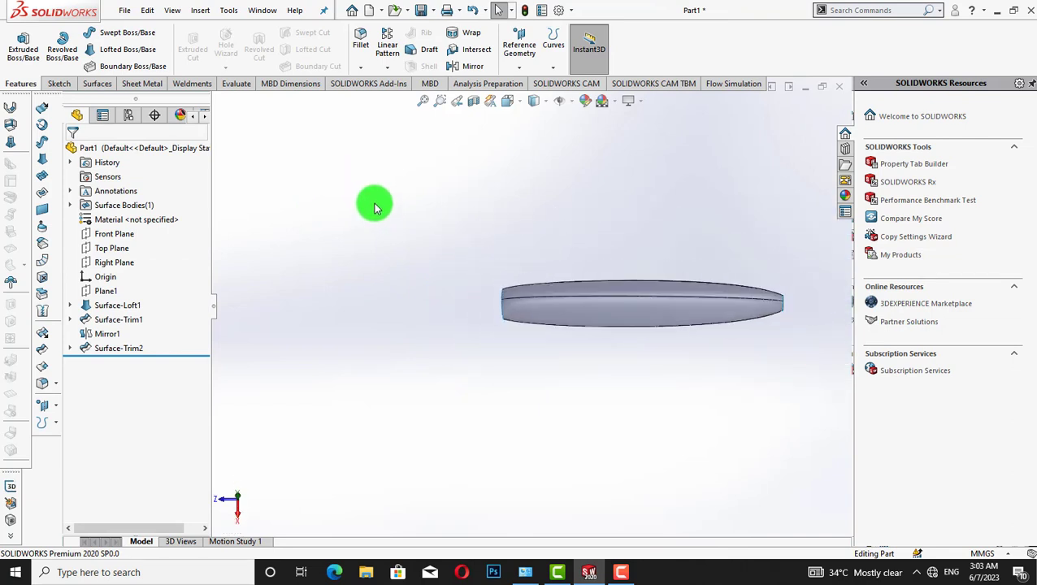
pyautogui.rightClick(114, 262)
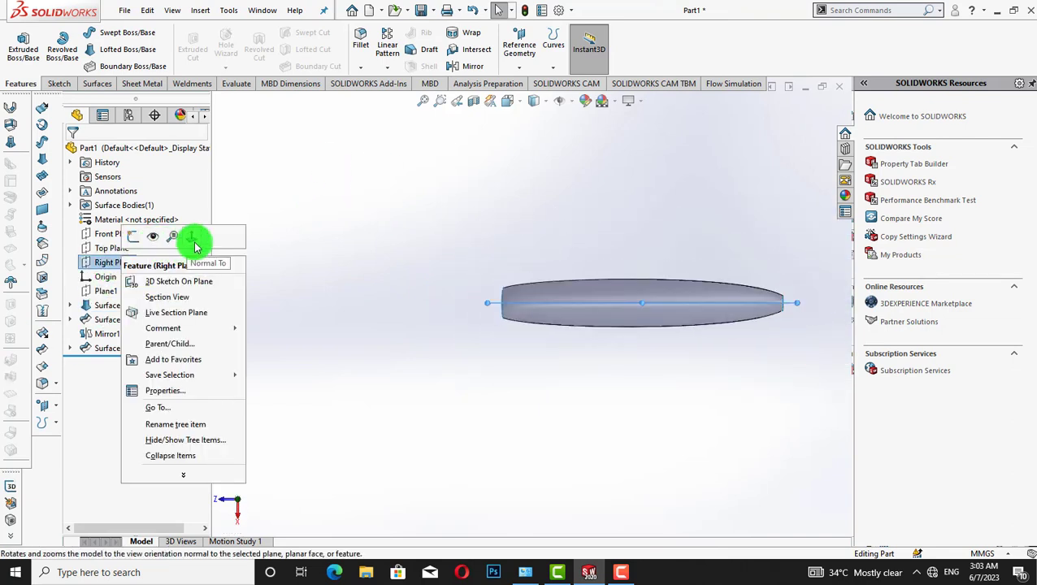
pyautogui.click(194, 238)
pyautogui.rightClick(119, 261)
pyautogui.click(135, 241)
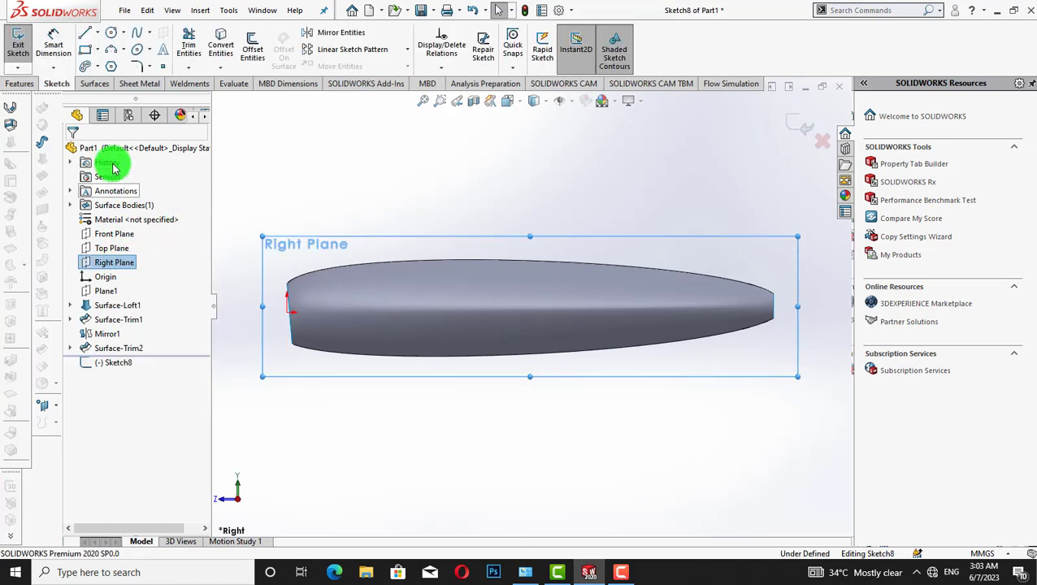
pyautogui.click(111, 48)
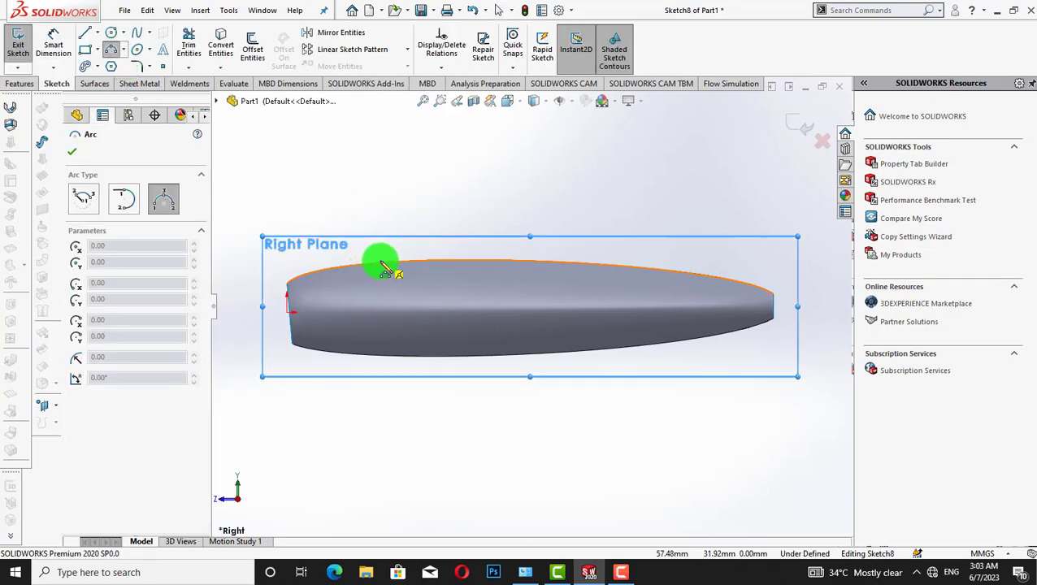
pyautogui.moveTo(385, 262); pyautogui.dragTo(520, 261)
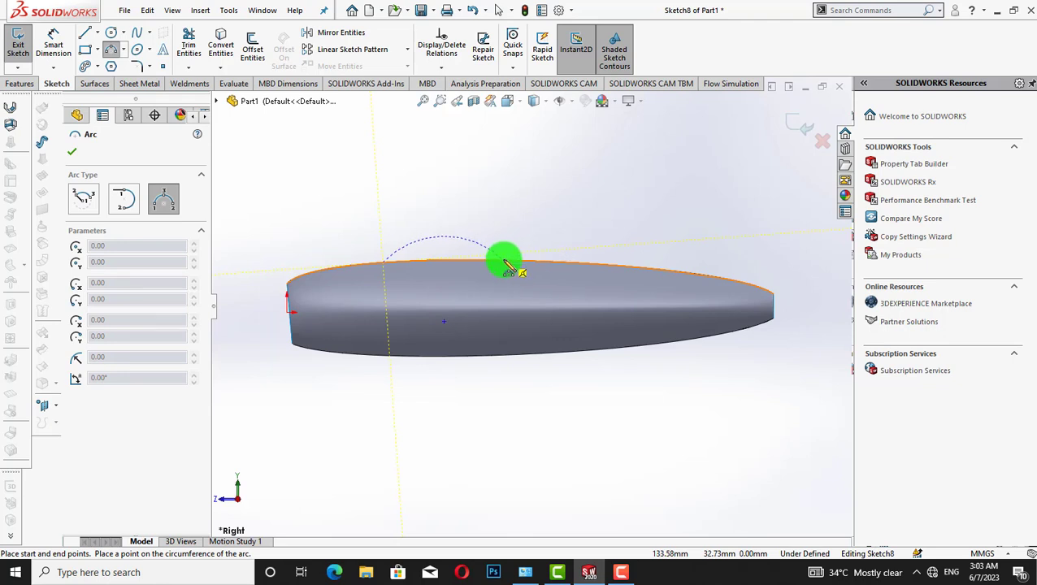
pyautogui.click(459, 284)
pyautogui.press('Escape')
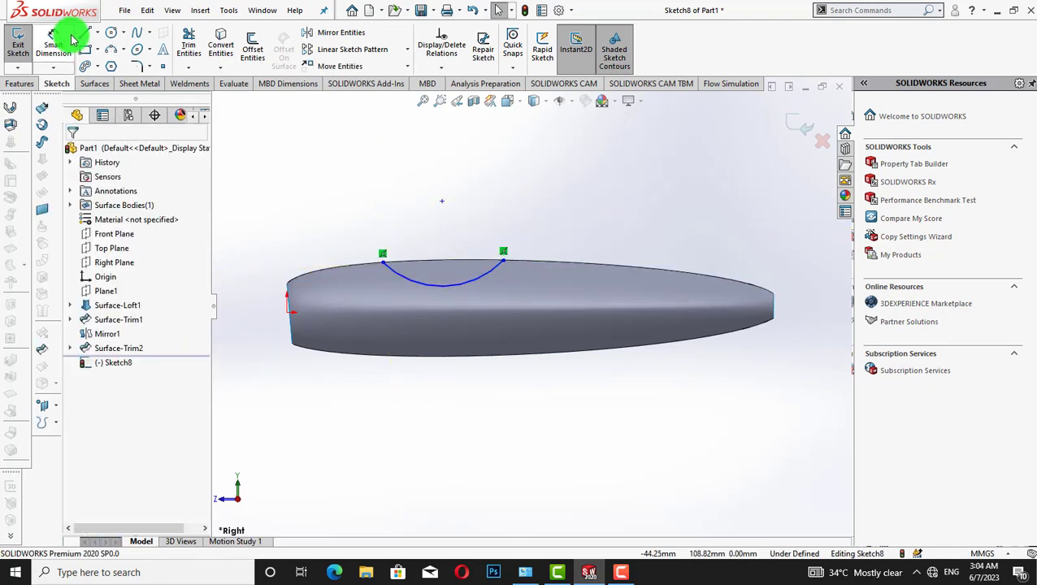
# - Close the arc into a profile with three connected lines above the body
pyautogui.click(84, 33)
pyautogui.click(383, 259)
pyautogui.click(396, 208)
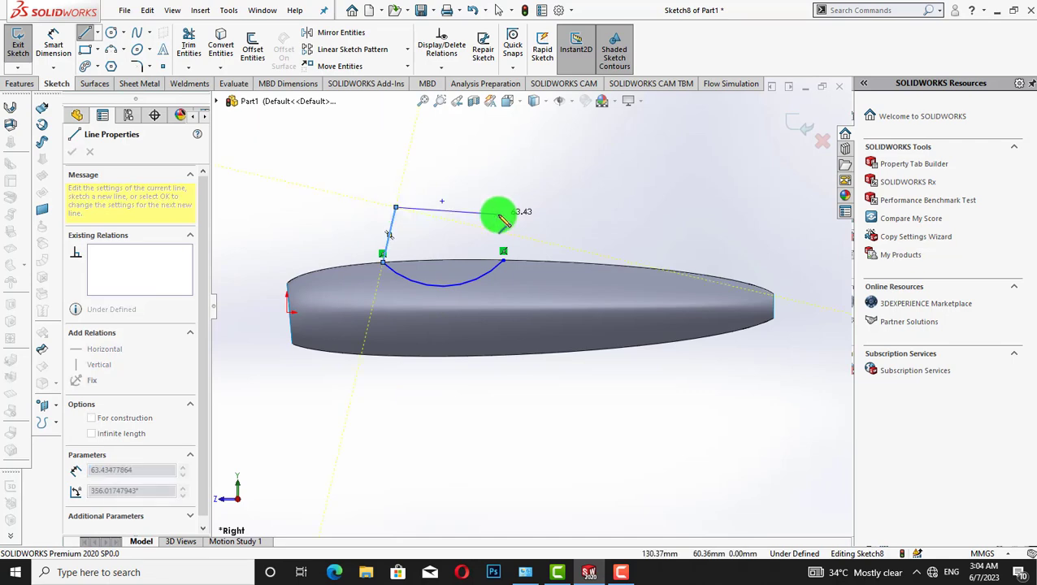
pyautogui.click(498, 214)
pyautogui.click(502, 252)
pyautogui.press('Escape')
pyautogui.press('Escape')
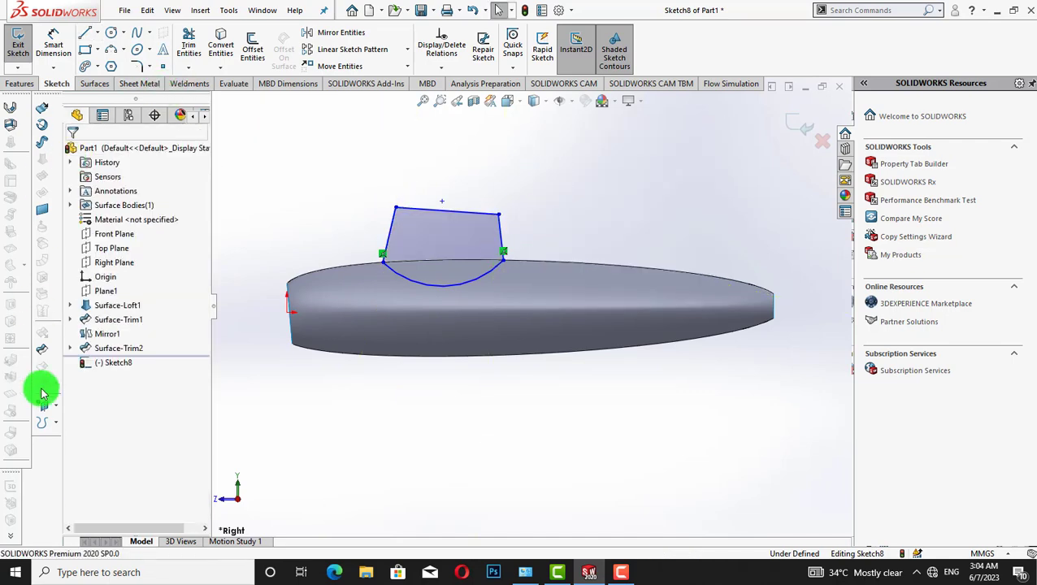
# - Trim the surface body with the arc profile, removing the region above the arc to form a curved opening
pyautogui.click(41, 347)
pyautogui.click(408, 278)
pyautogui.click(71, 152)
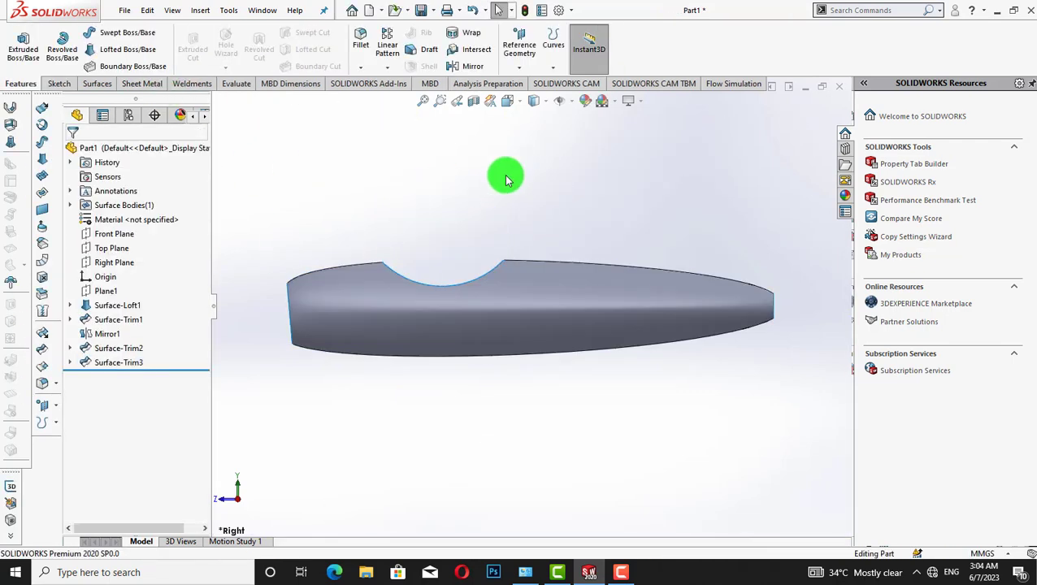
# - Sketch an upward-bulging three-point arc about 74 mm wide on the Right Plane, joining the two ends of the opening, and finish the sketch
pyautogui.rightClick(114, 261)
pyautogui.click(144, 241)
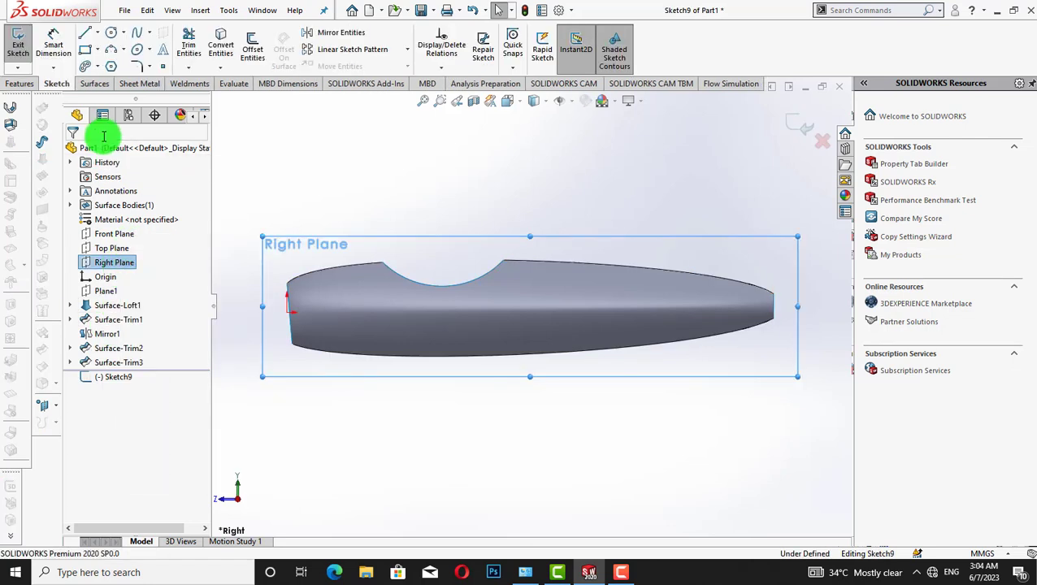
pyautogui.click(111, 50)
pyautogui.click(383, 262)
pyautogui.click(504, 260)
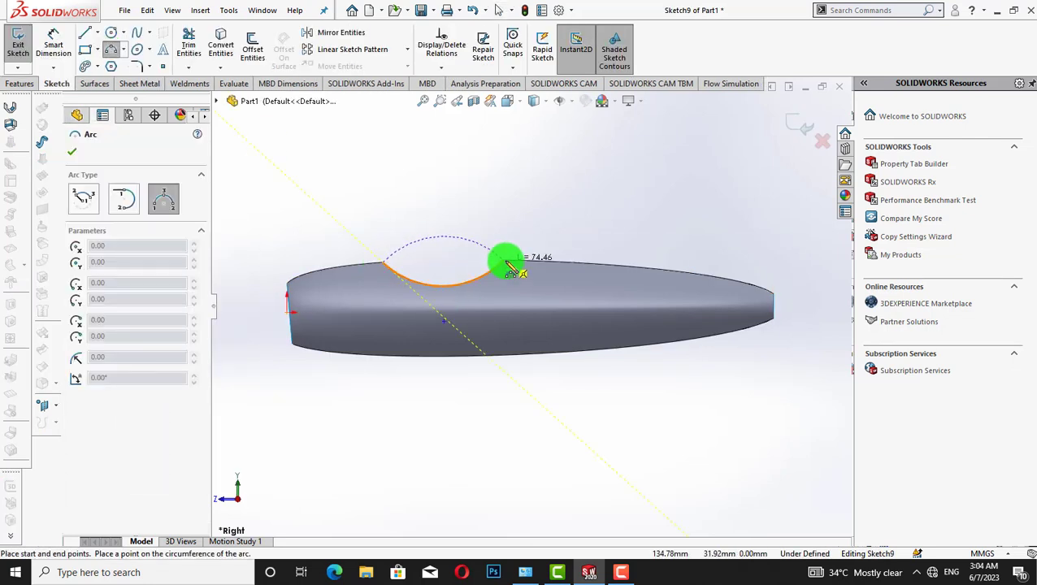
pyautogui.click(425, 254)
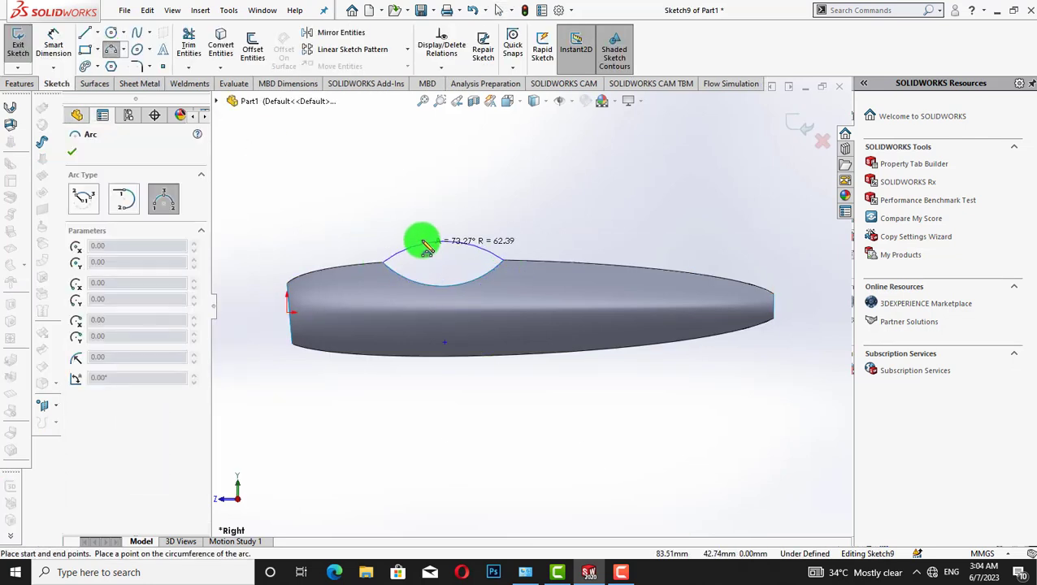
pyautogui.click(434, 242)
pyautogui.rightClick(560, 221)
pyautogui.click(569, 226)
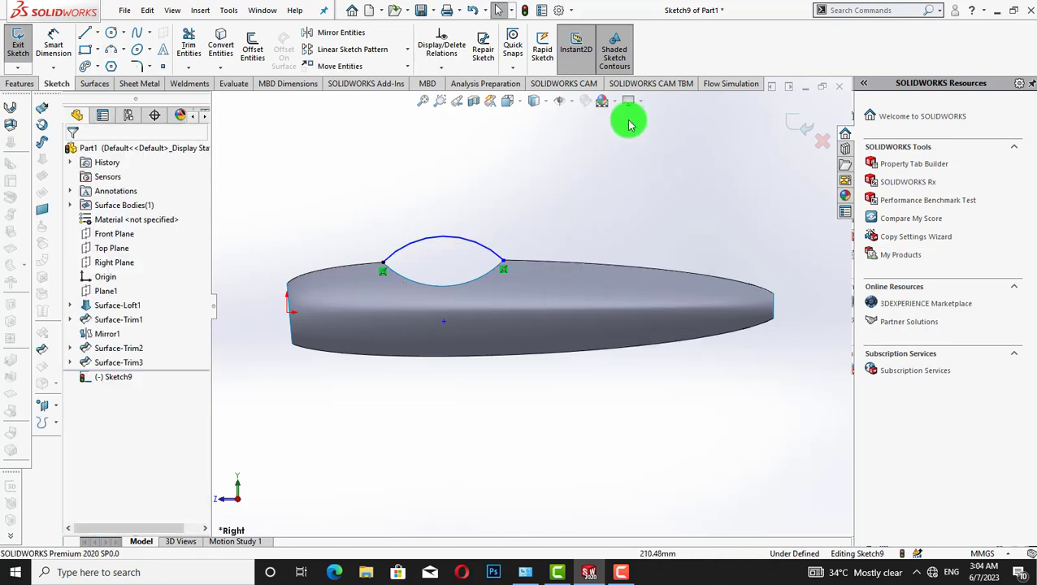
pyautogui.click(793, 126)
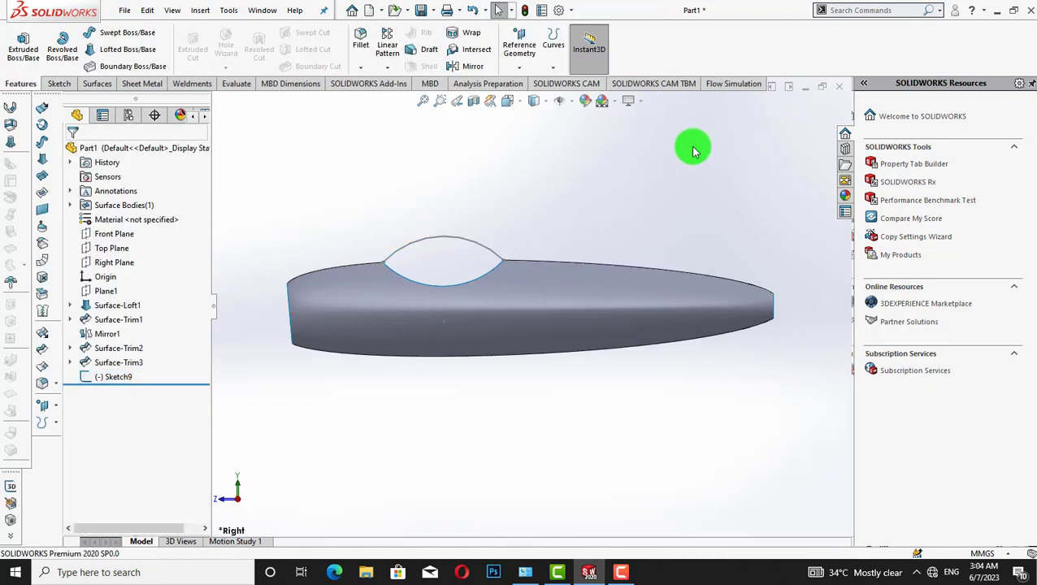
# - Fill the opening with a Contact surface from its two edges, with Fix up boundary enabled and the upward arc as constraint curve
pyautogui.click(42, 199)
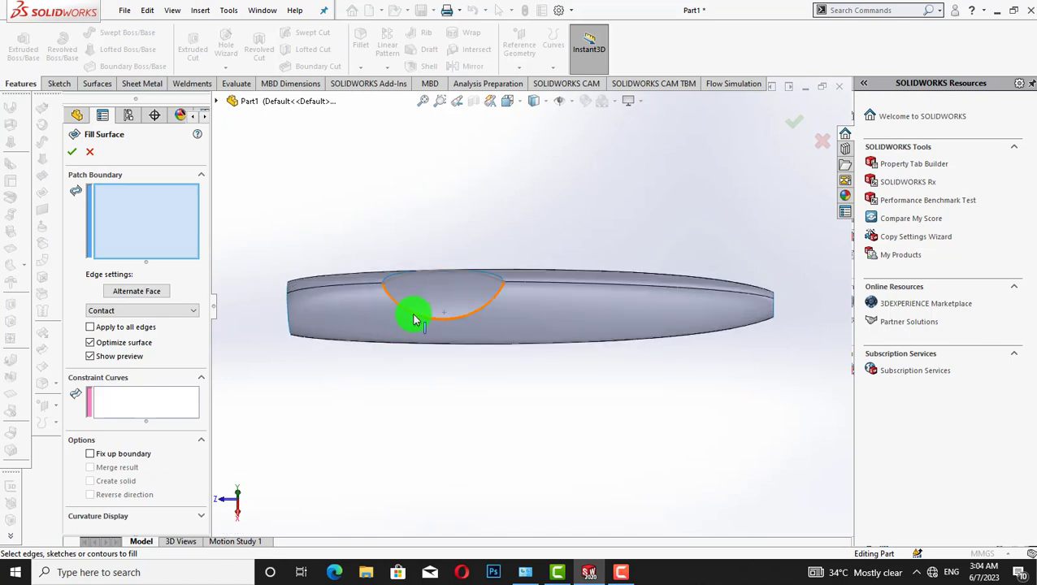
pyautogui.click(415, 319)
pyautogui.click(389, 273)
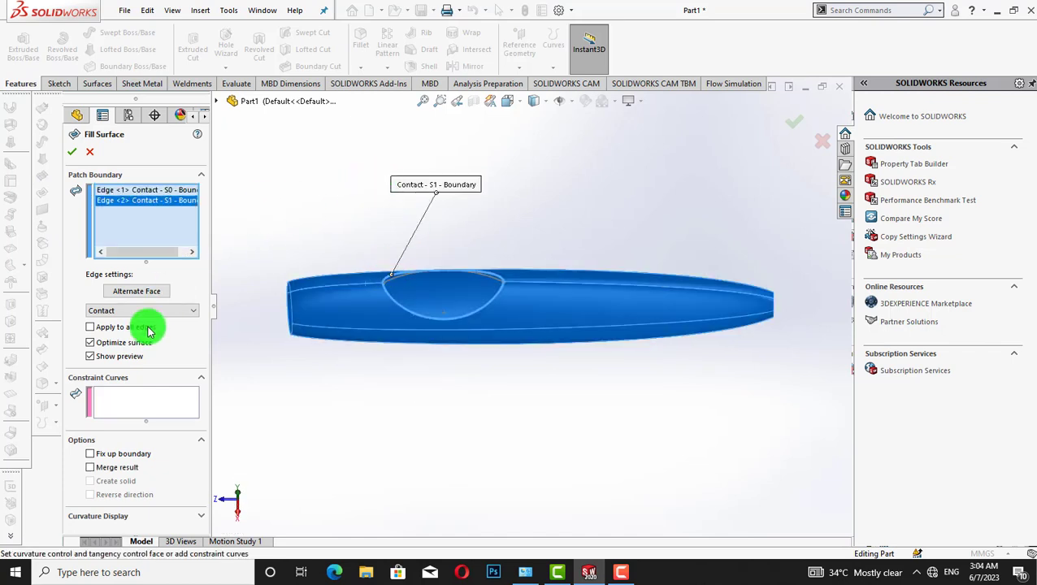
pyautogui.click(89, 455)
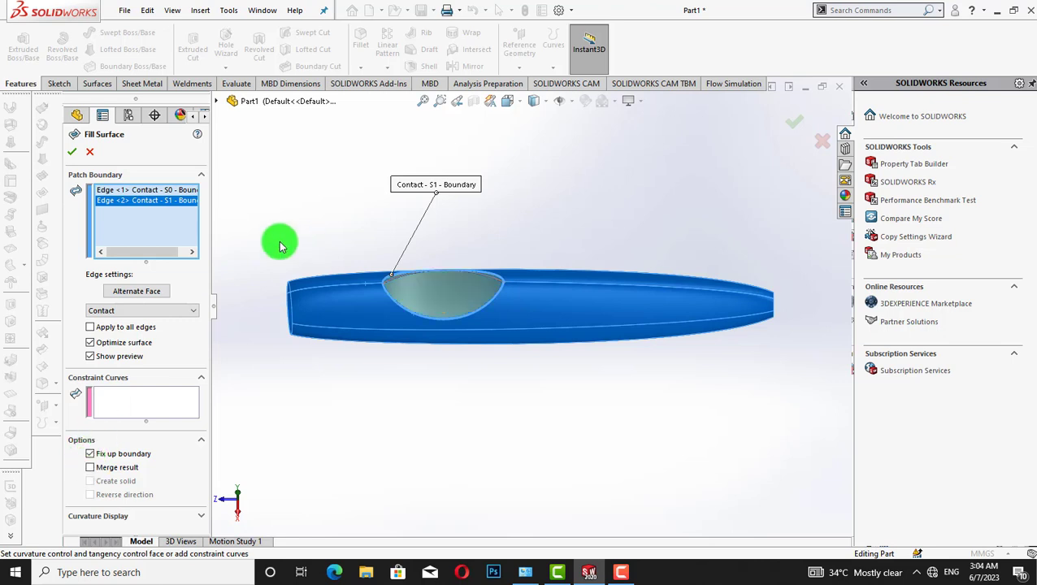
pyautogui.click(110, 397)
pyautogui.moveTo(264, 262); pyautogui.dragTo(467, 216, button='middle')
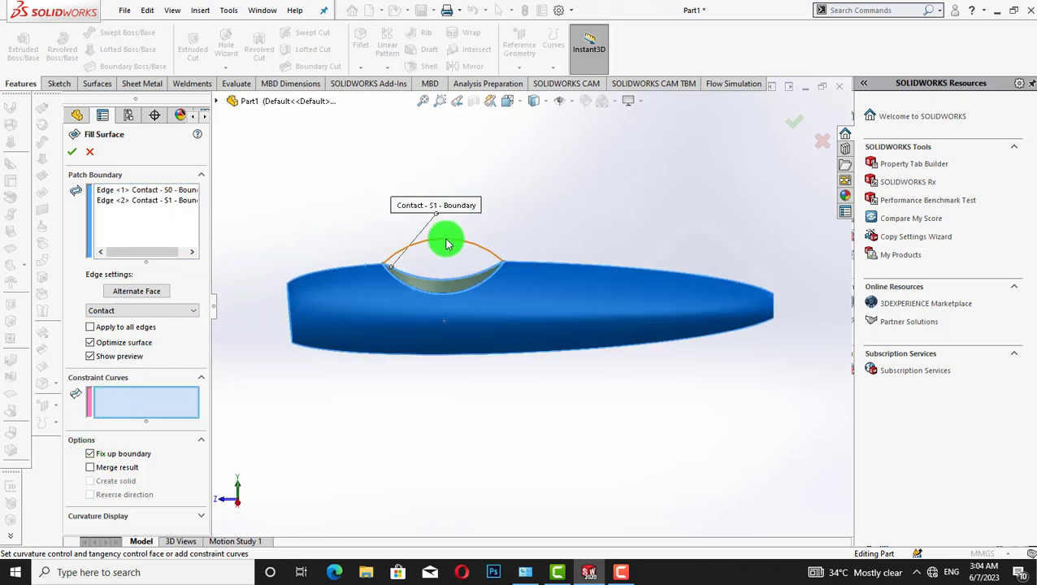
pyautogui.click(71, 152)
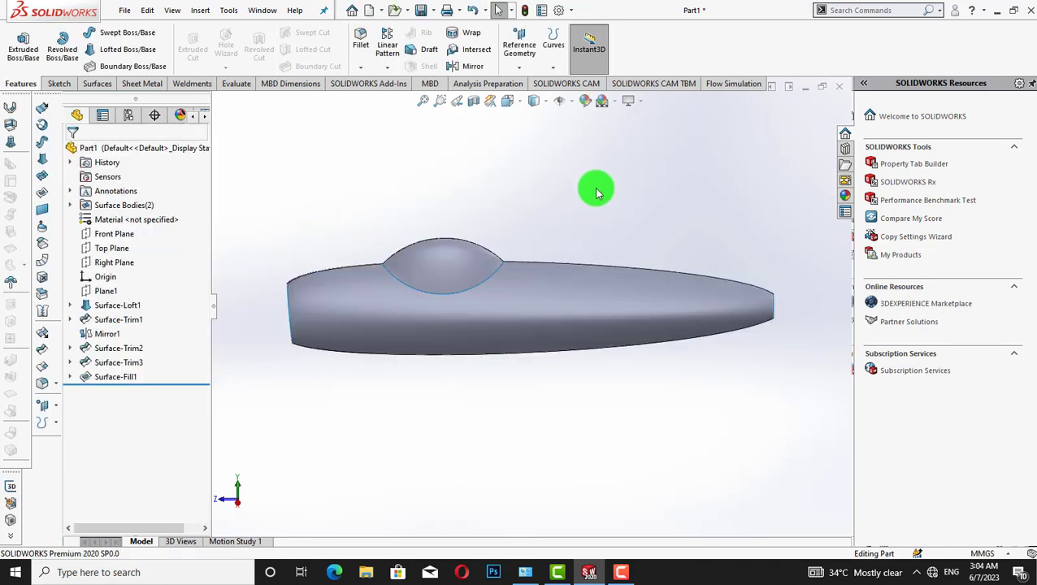
pyautogui.hotkey('ctrl', '1')
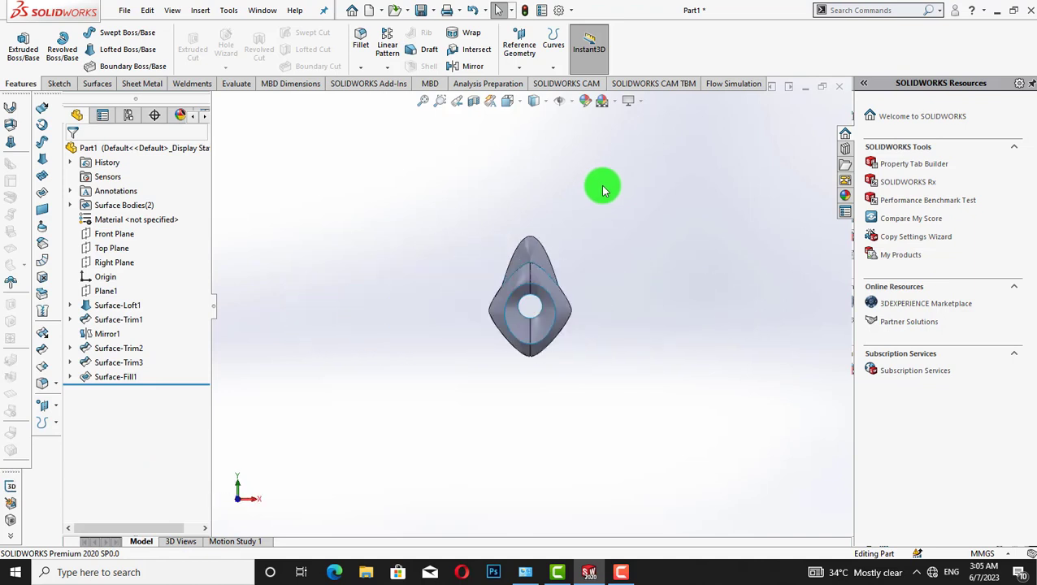
pyautogui.hotkey('ctrl', '4')
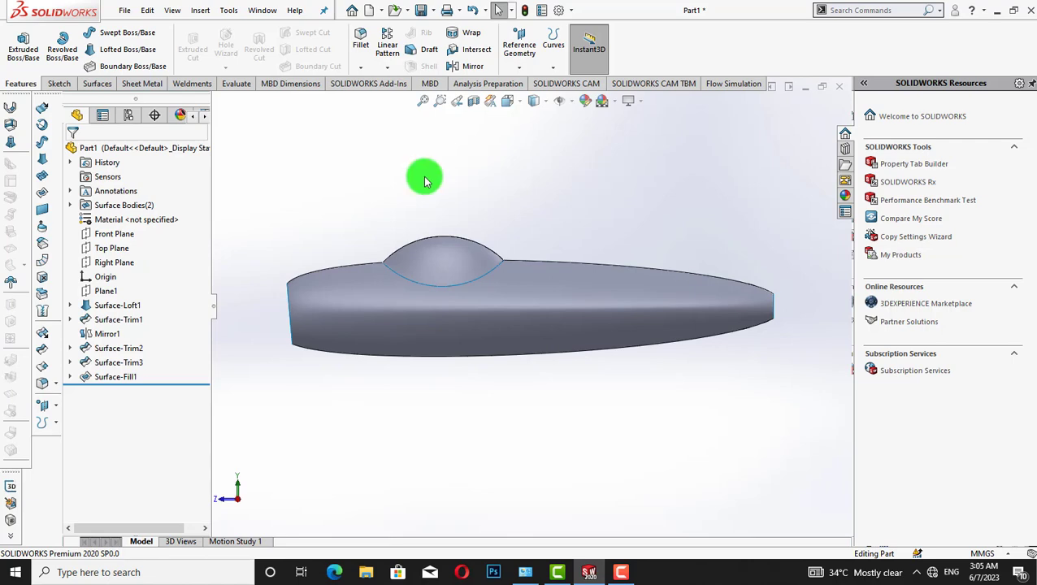
# - Sketch an upright center rectangle about 9 mm wide on Plane1, centred on the body's vertical midline inside the circular end's upper half
pyautogui.rightClick(109, 290)
pyautogui.click(185, 270)
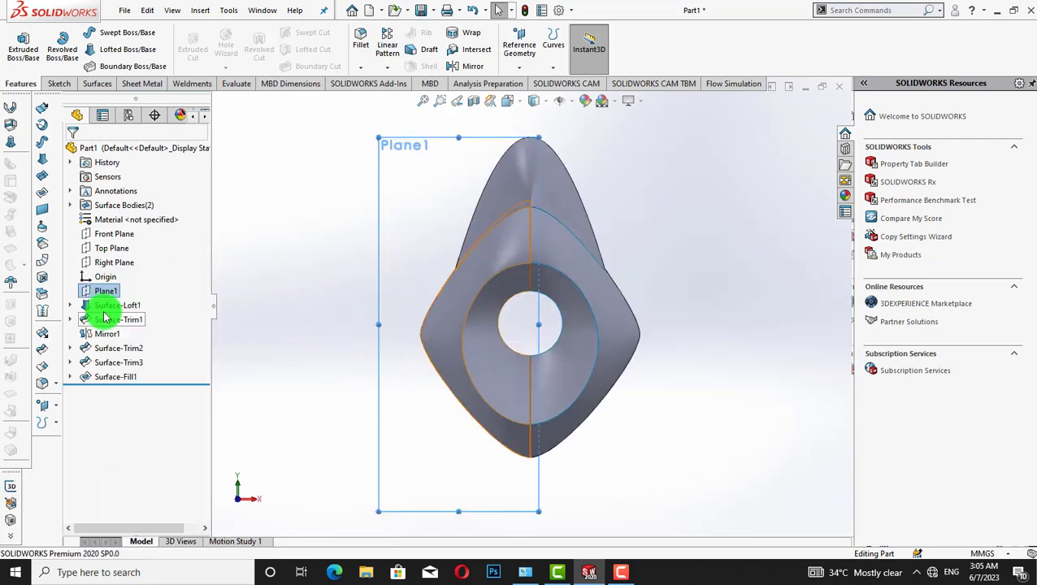
pyautogui.rightClick(106, 291)
pyautogui.click(180, 272)
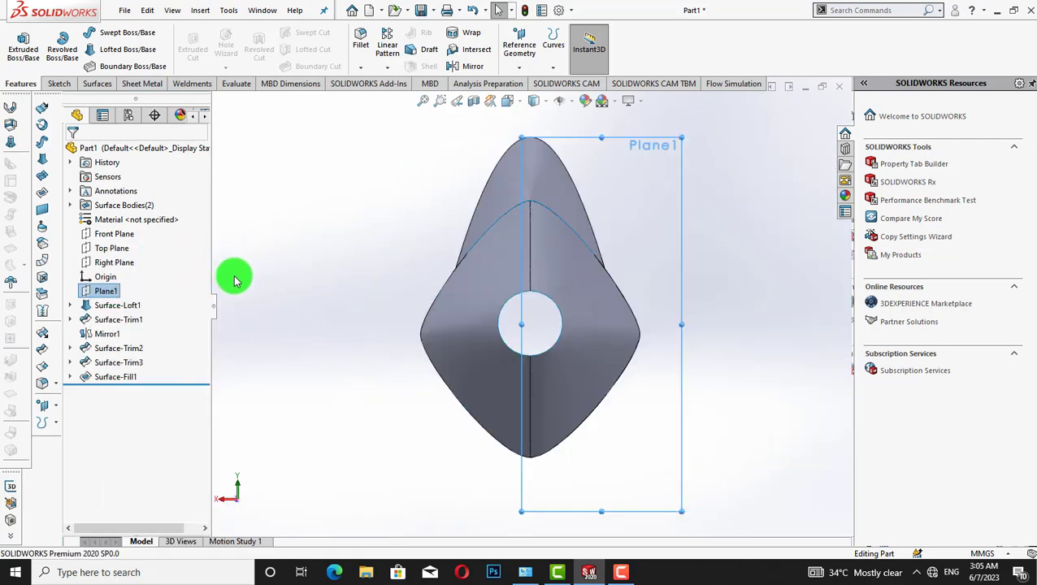
pyautogui.rightClick(109, 289)
pyautogui.click(125, 269)
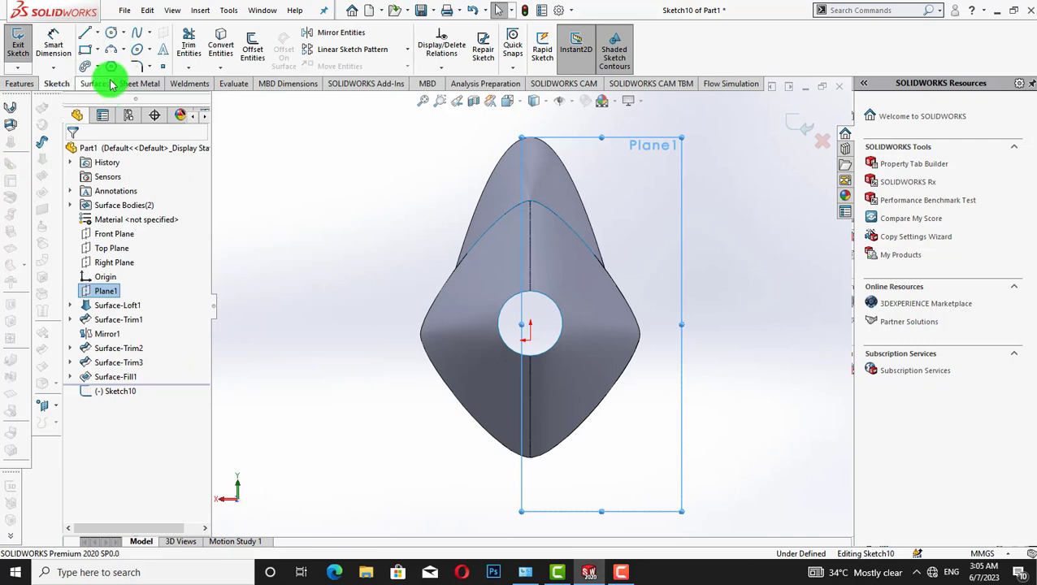
pyautogui.click(98, 49)
pyautogui.click(107, 84)
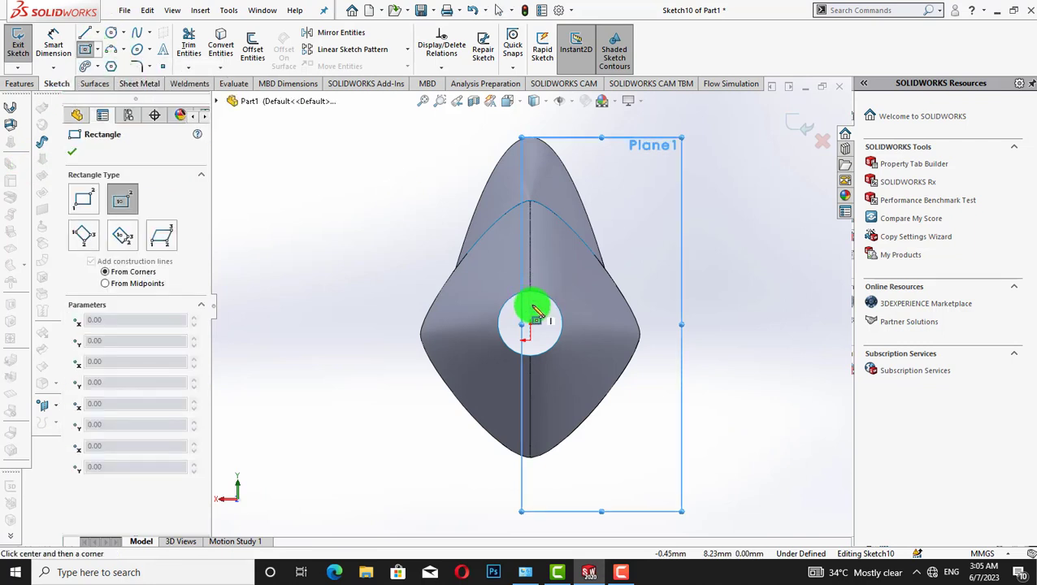
pyautogui.click(529, 303)
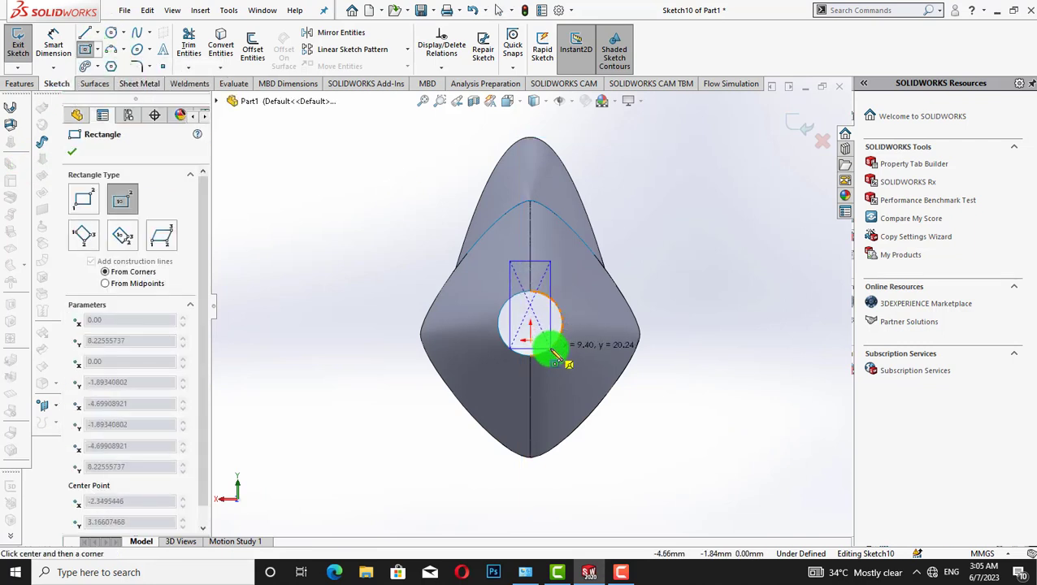
pyautogui.click(551, 358)
pyautogui.rightClick(667, 210)
pyautogui.click(668, 238)
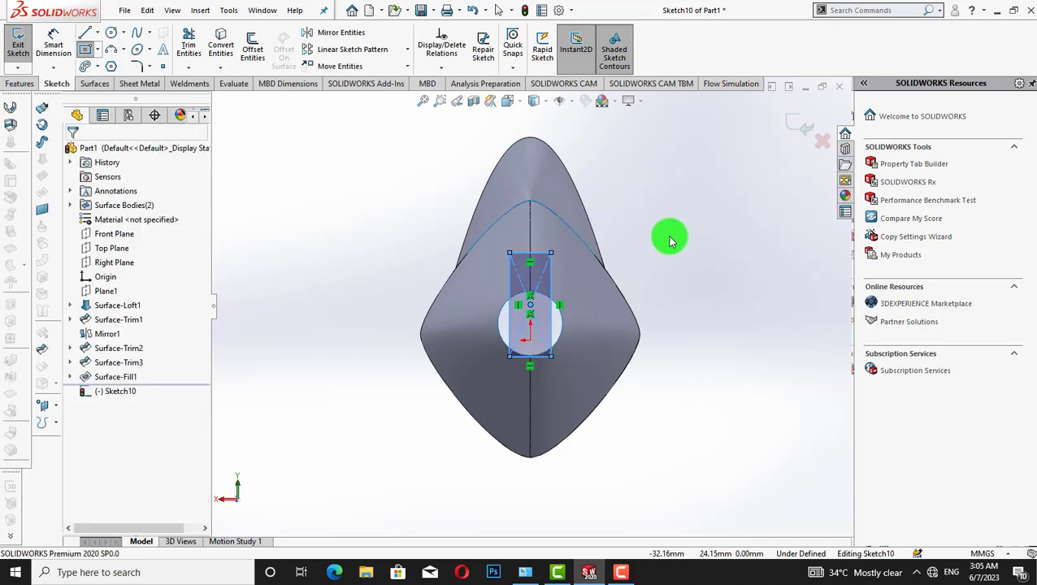
pyautogui.hotkey('shift', 'Right')
pyautogui.press('f')
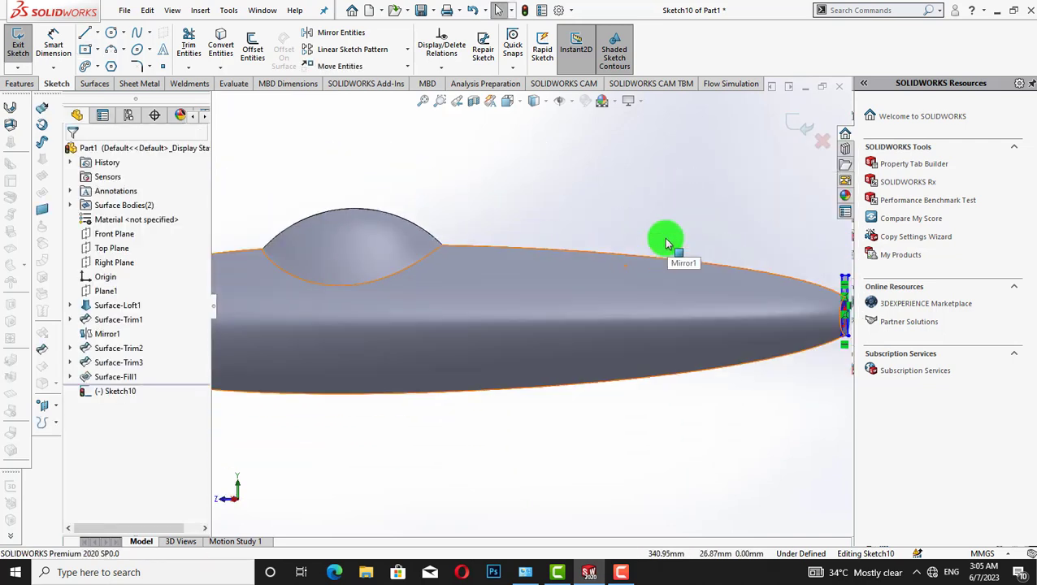
# - Reposition the rectangle along the body's vertical midline so its lower edge lies inside the circular opening
pyautogui.hotkey('shift', 'Right')
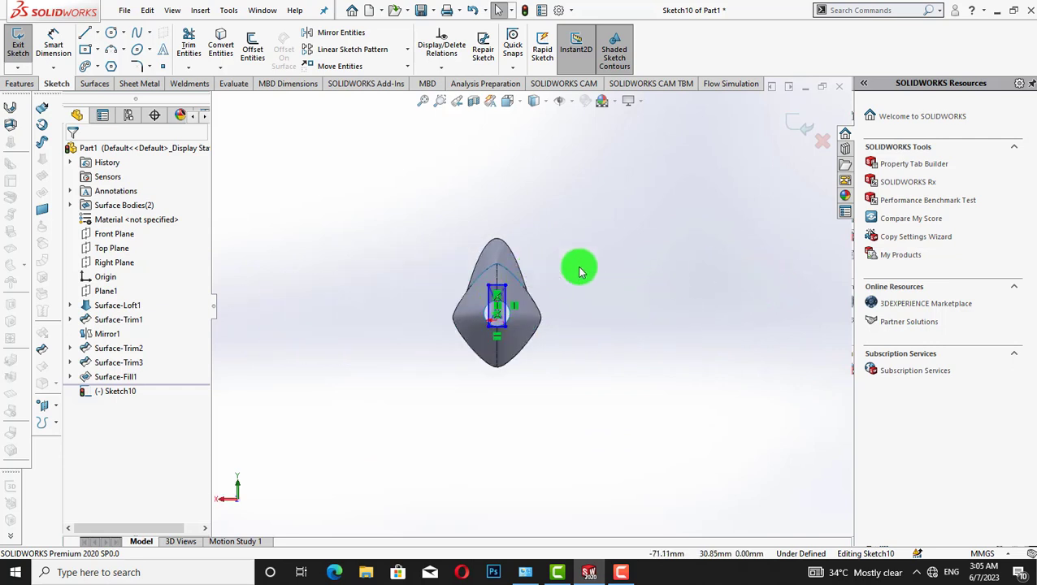
pyautogui.scroll(-5, 568, 293)
pyautogui.moveTo(446, 313); pyautogui.dragTo(447, 269)
pyautogui.click(704, 210)
pyautogui.hotkey('shift', 'Left')
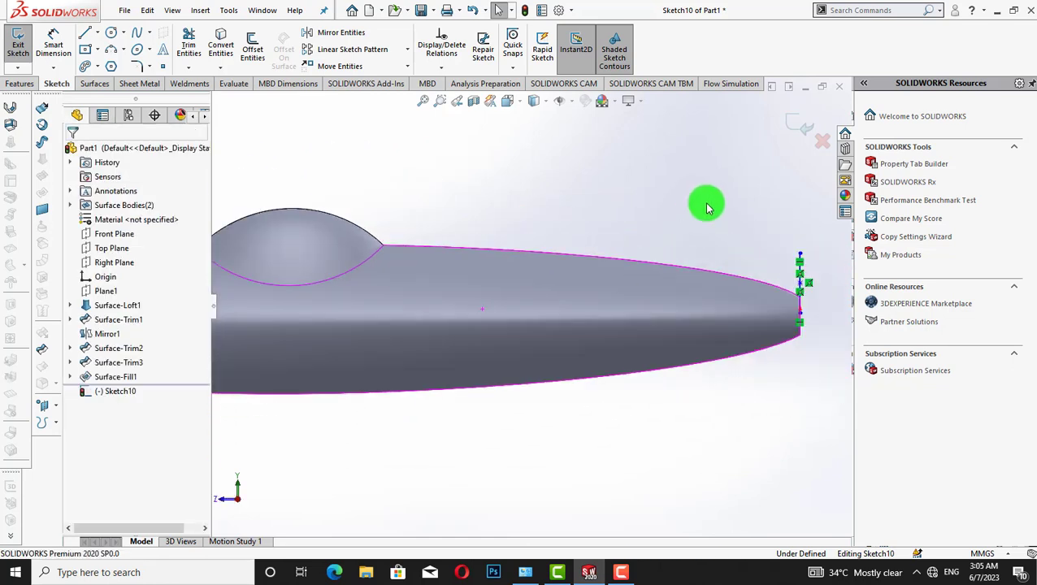
pyautogui.hotkey('shift', 'Right')
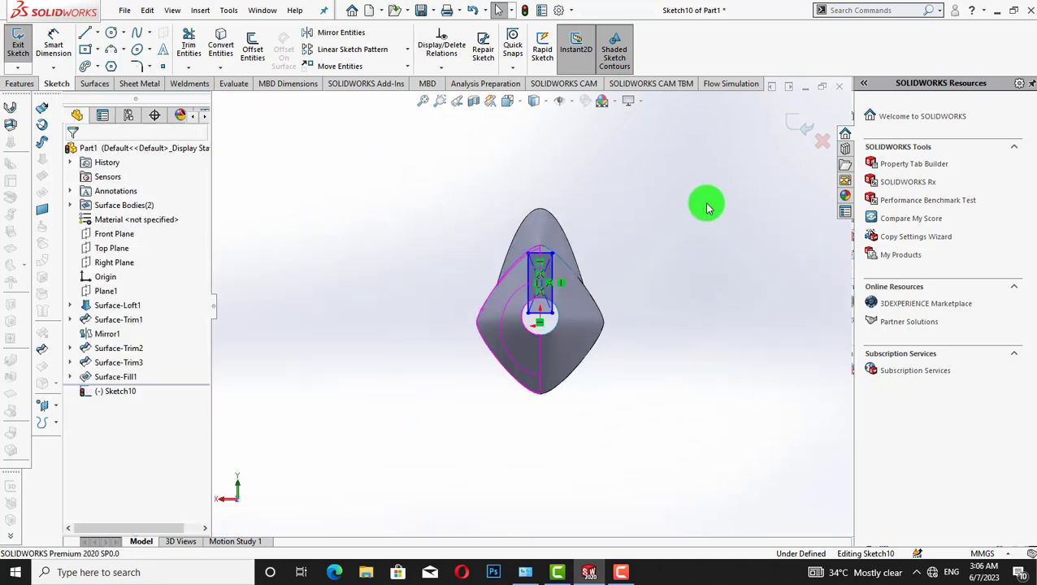
pyautogui.press('f')
pyautogui.click(551, 260)
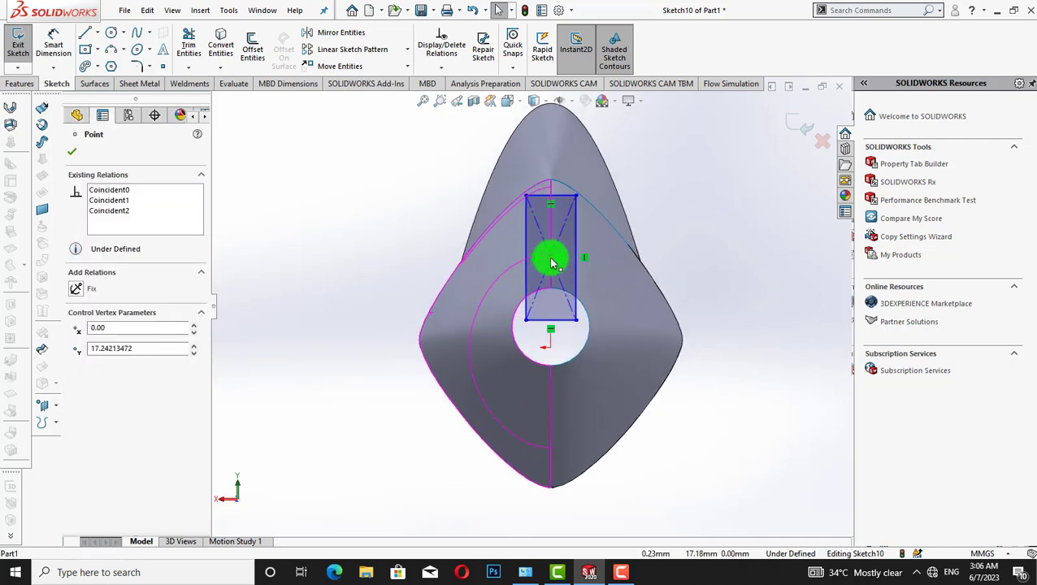
pyautogui.moveTo(549, 271); pyautogui.dragTo(550, 276)
pyautogui.click(706, 224)
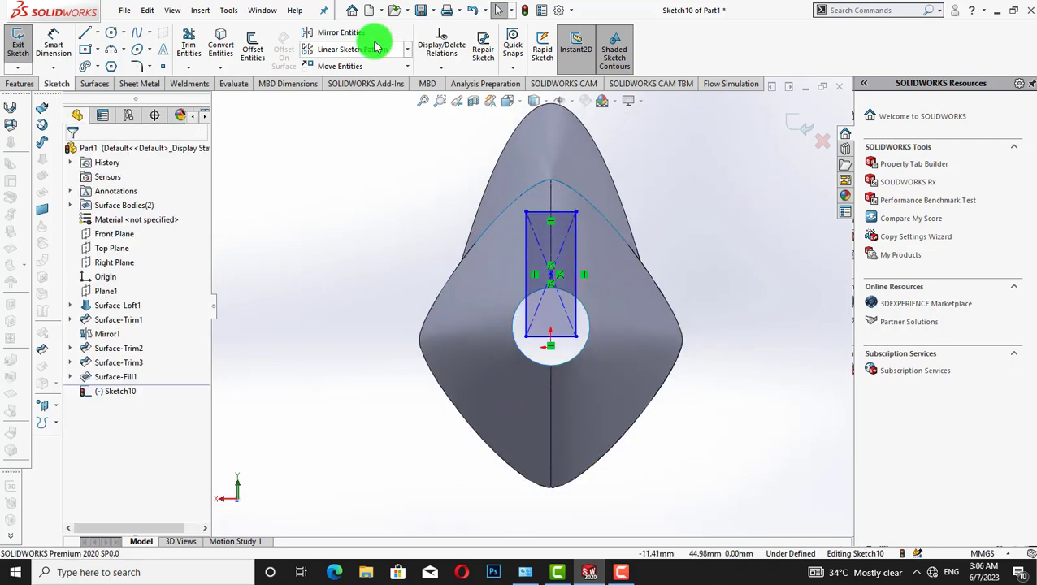
# - Trim away the rectangle's diagonal construction lines
pyautogui.click(130, 67)
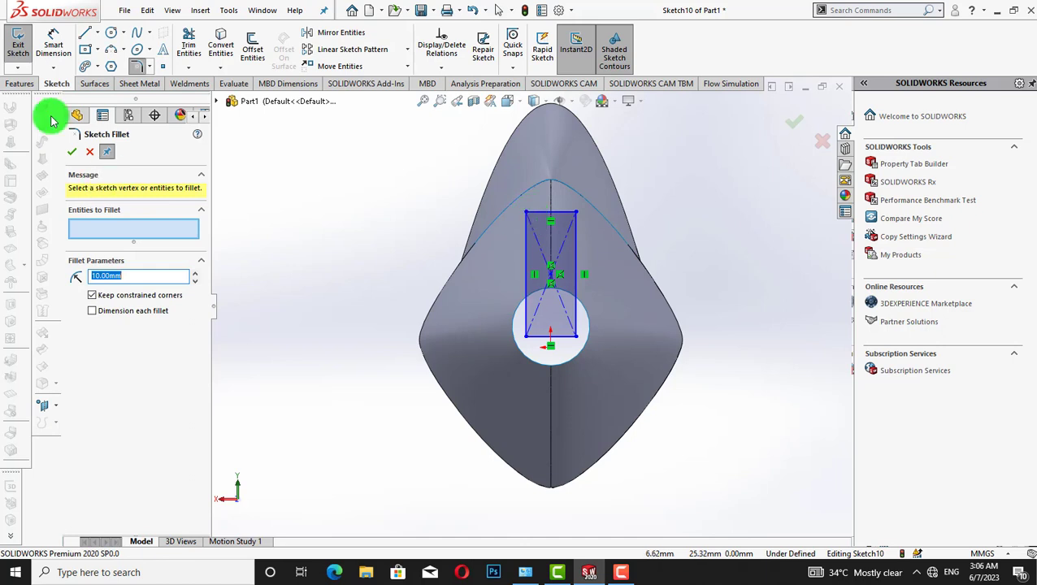
pyautogui.click(188, 44)
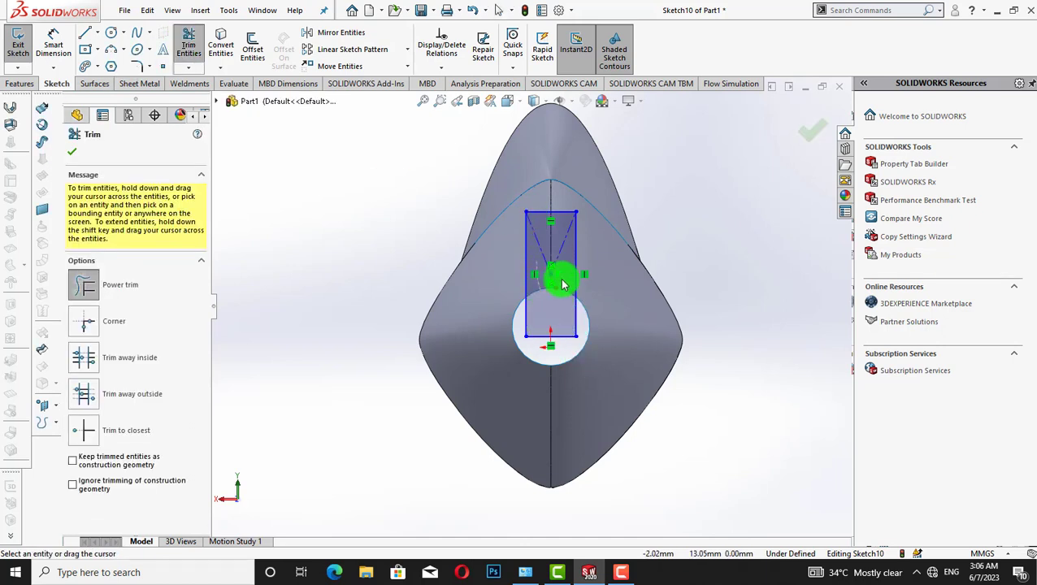
pyautogui.click(73, 152)
# - Round the rectangle's two upper corners with 3 mm sketch fillets and finish the sketch
pyautogui.click(136, 66)
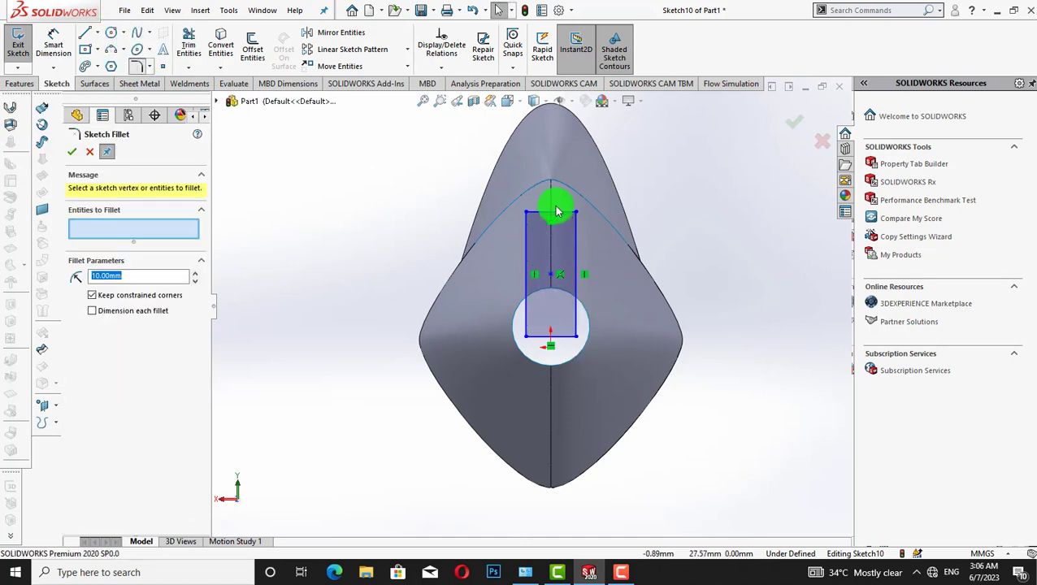
pyautogui.write('2')
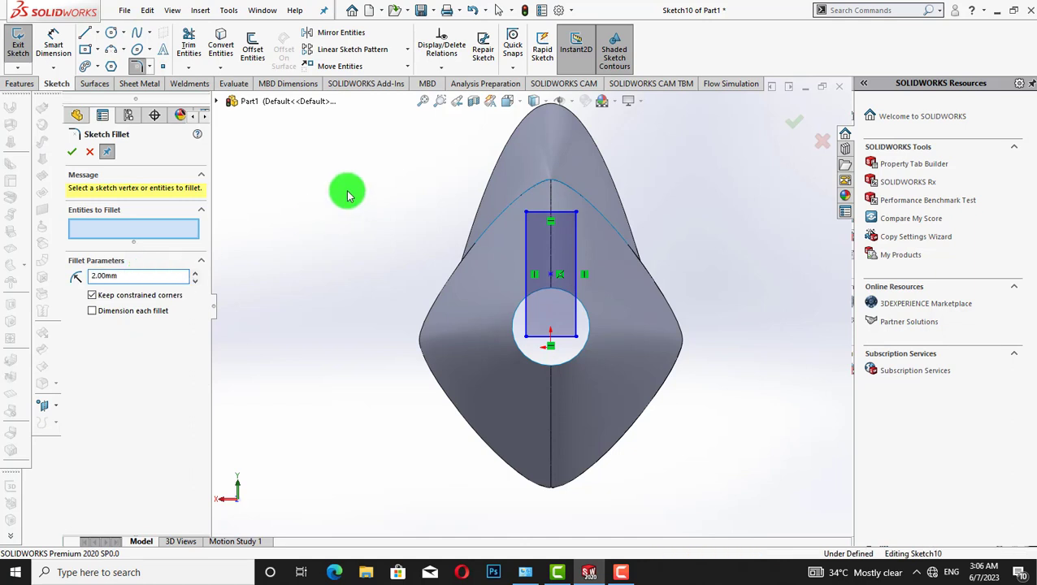
pyautogui.click(525, 213)
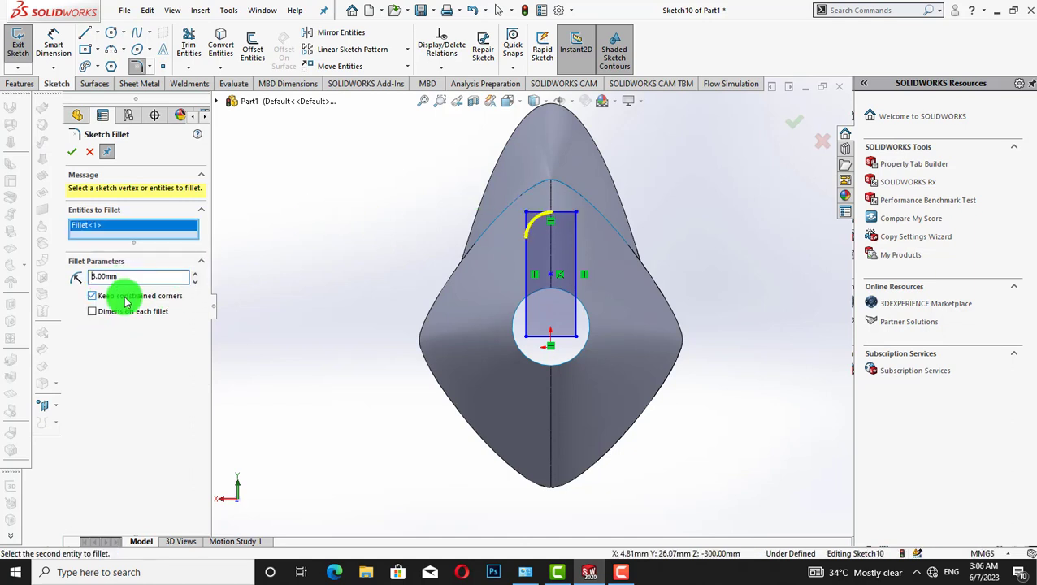
pyautogui.click(136, 277)
pyautogui.write('3')
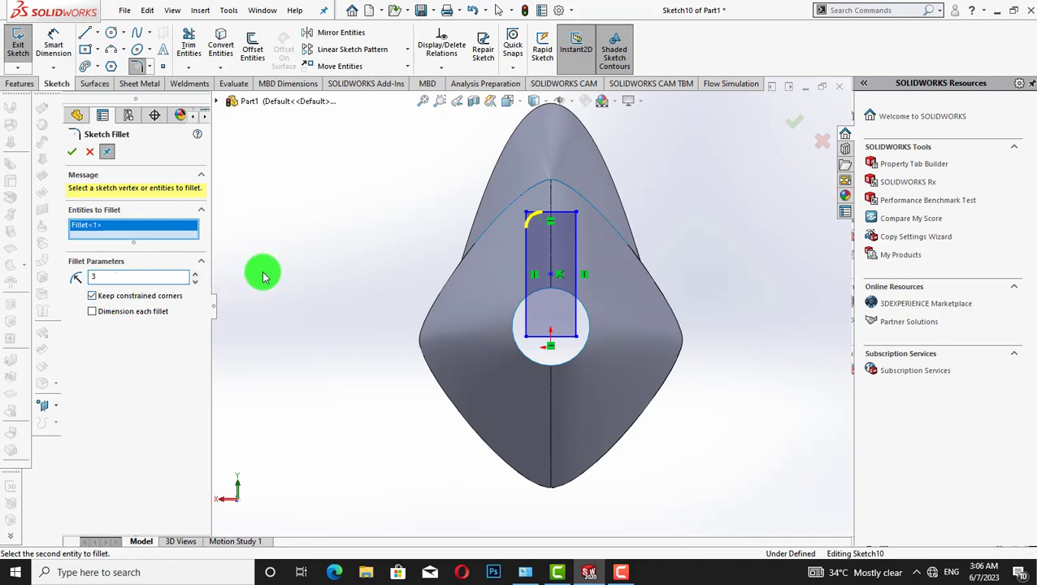
pyautogui.click(576, 214)
pyautogui.click(72, 152)
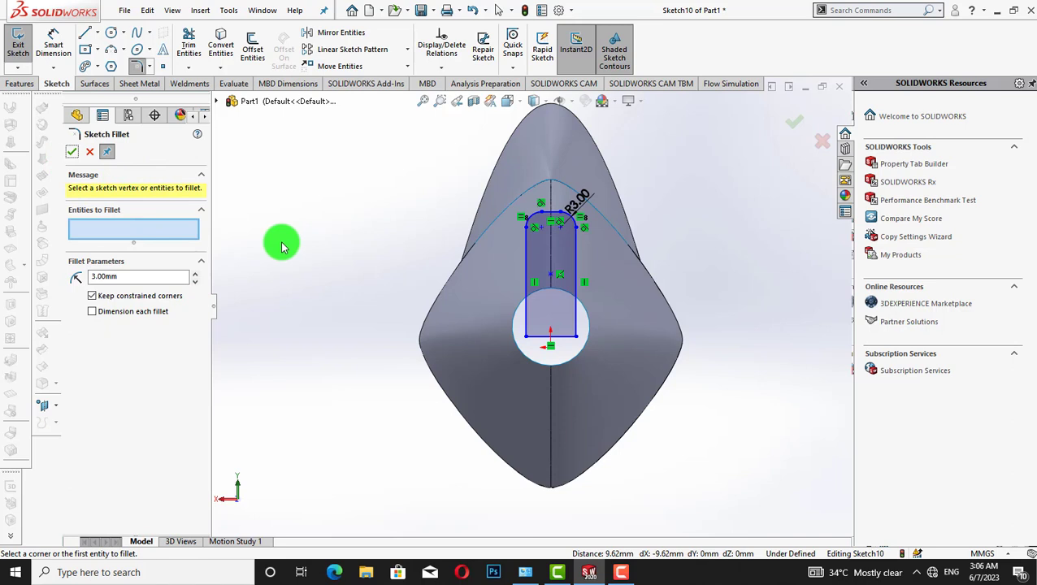
pyautogui.click(71, 152)
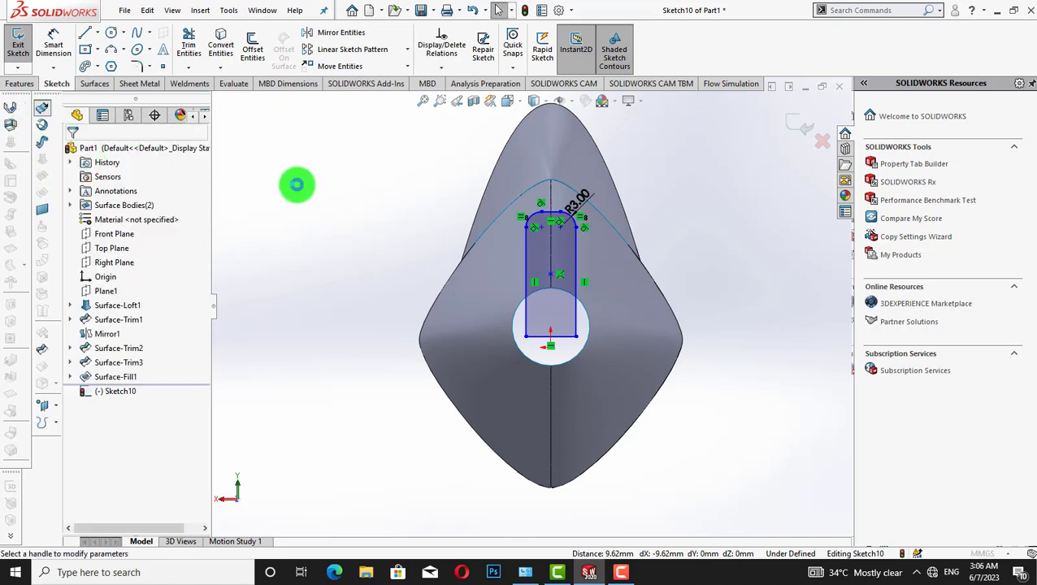
pyautogui.click(90, 152)
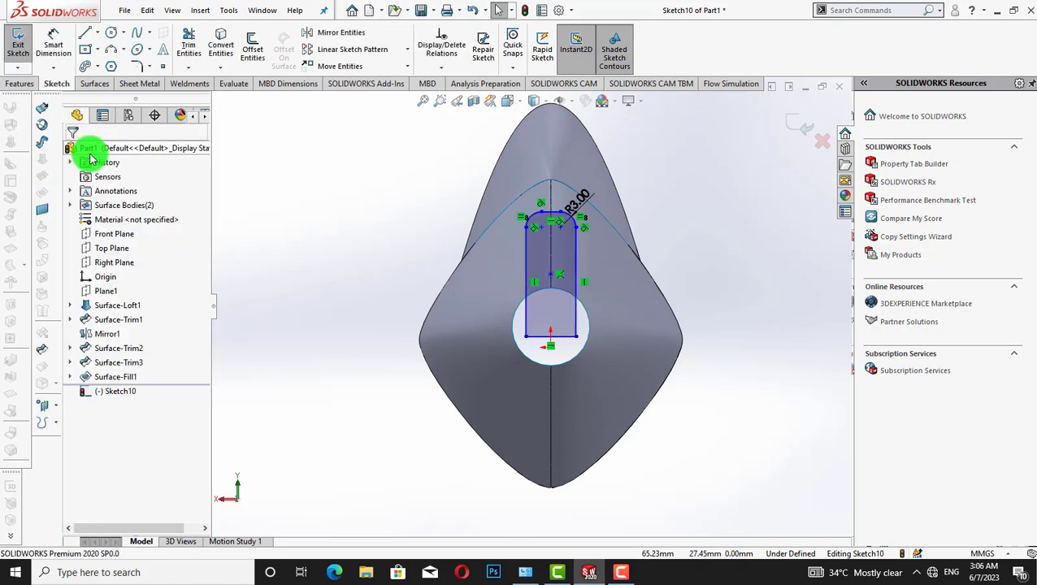
pyautogui.click(792, 124)
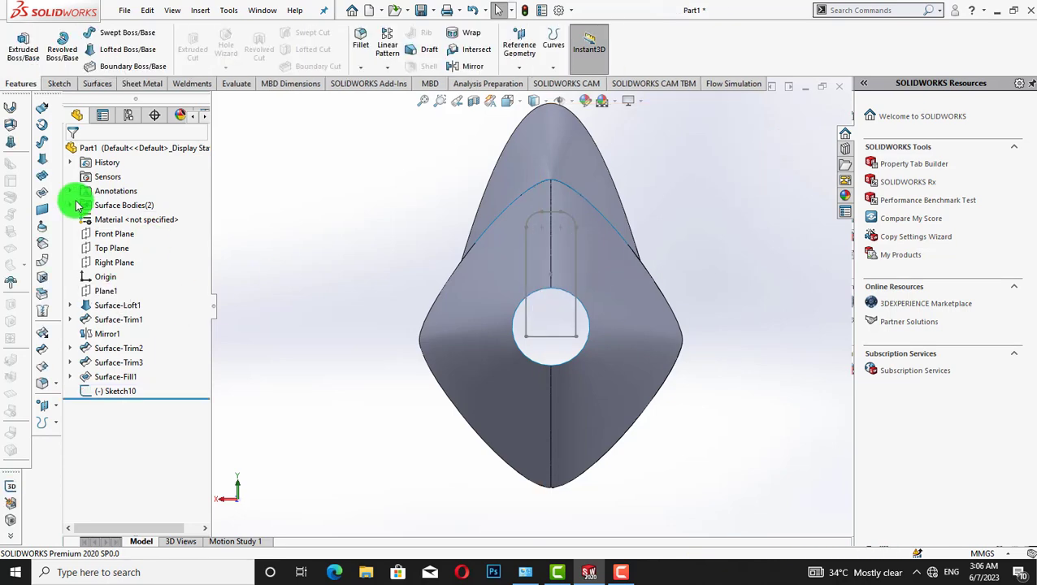
# - Extrude the rounded rectangle contour as a surface 98 mm from the circular end towards the canopy
pyautogui.click(43, 114)
pyautogui.click(533, 221)
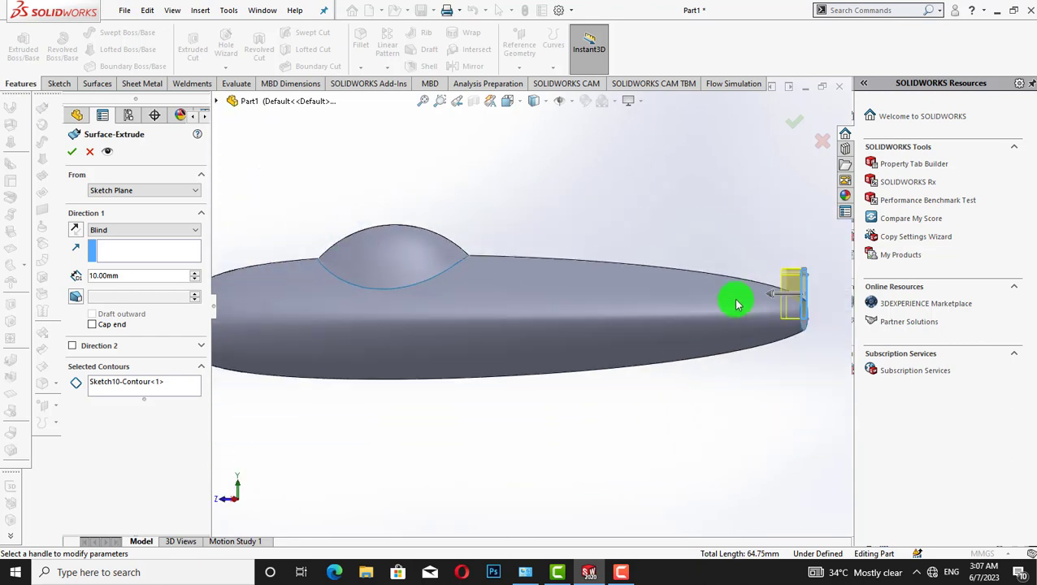
pyautogui.moveTo(772, 294); pyautogui.dragTo(605, 294)
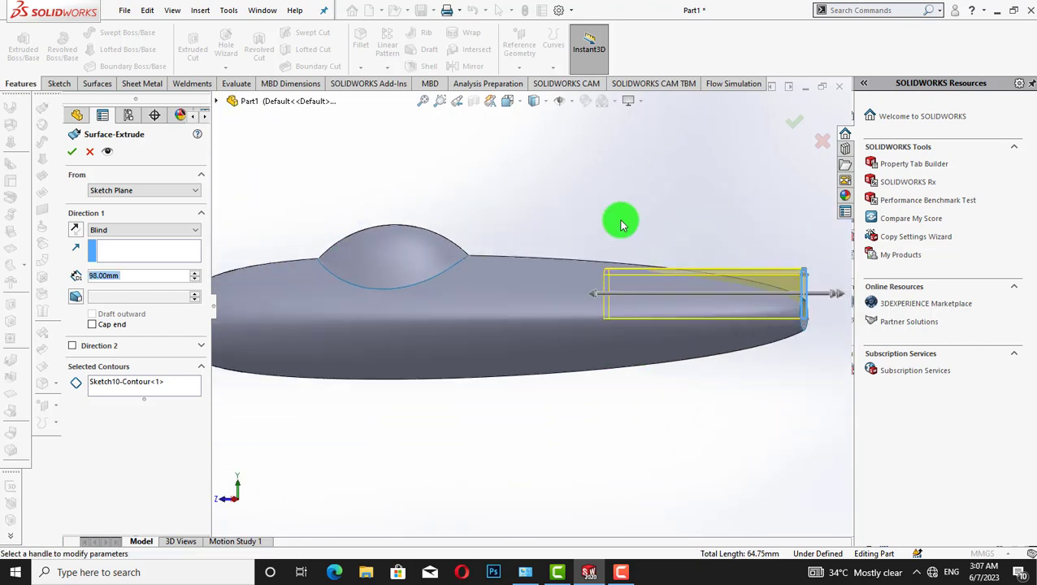
pyautogui.click(72, 151)
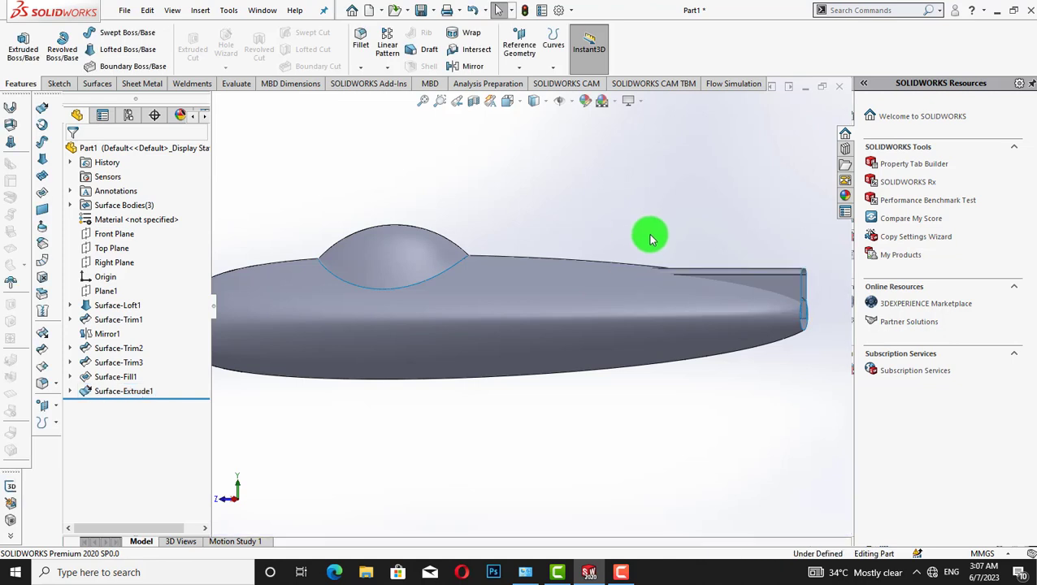
# - Examine from several angles how the extruded surface meets the body at its circular end
pyautogui.press('Down')
pyautogui.press('Down')
pyautogui.press('Down')
pyautogui.press('Up')
pyautogui.press('Up')
pyautogui.press('Up')
pyautogui.press('Up')
pyautogui.press('Up')
pyautogui.press('Down')
pyautogui.press('Left')
pyautogui.press('Left')
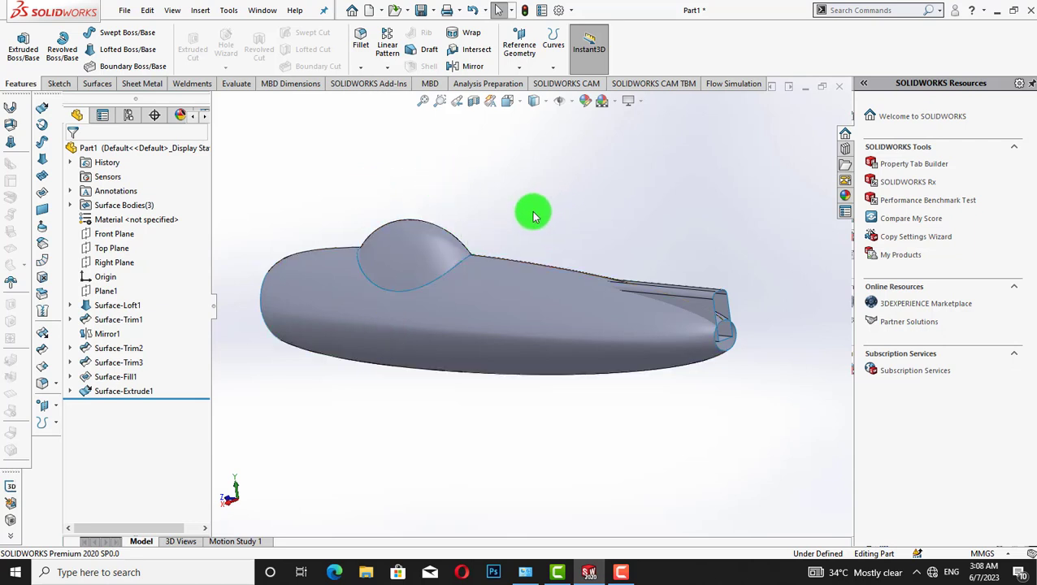
# - Sketch a straight line about 117 mm long on the Top Plane, running along the body's centreline from the tail end towards the canopy
pyautogui.rightClick(115, 248)
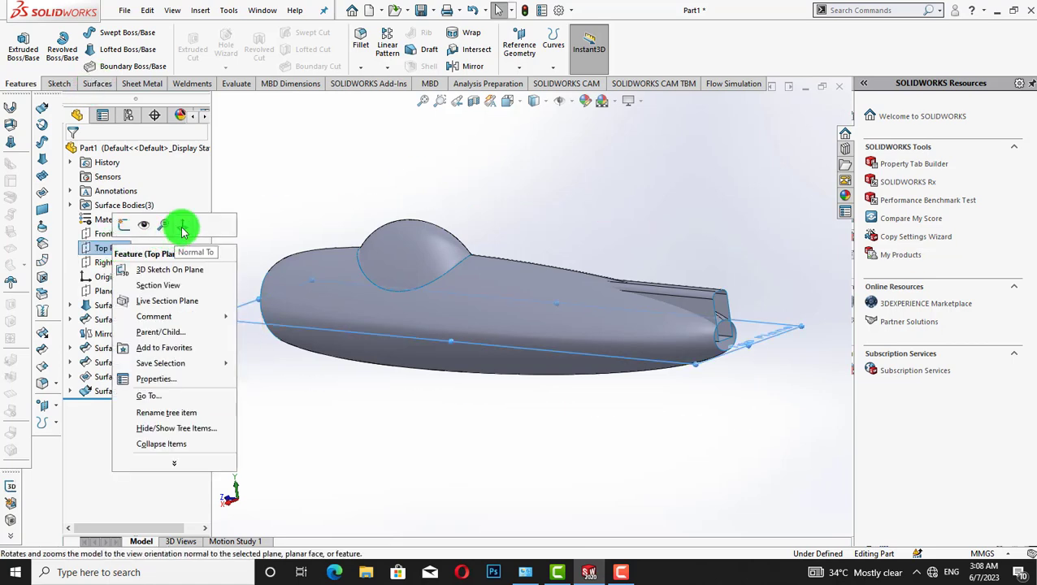
pyautogui.click(182, 231)
pyautogui.rightClick(312, 175)
pyautogui.click(352, 238)
pyautogui.moveTo(352, 238); pyautogui.dragTo(471, 164)
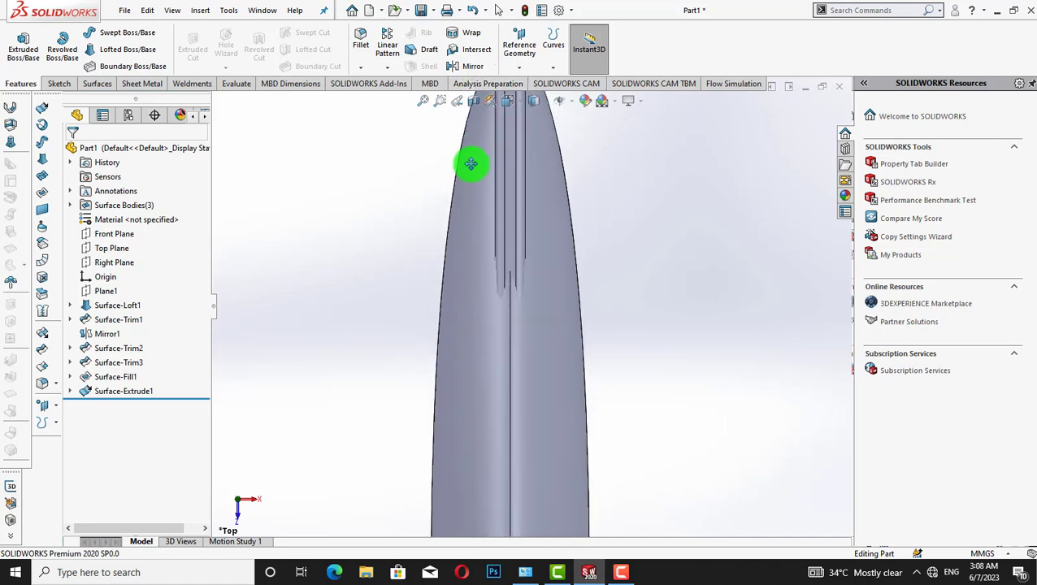
pyautogui.scroll(2, 435, 258)
pyautogui.rightClick(398, 239)
pyautogui.click(430, 248)
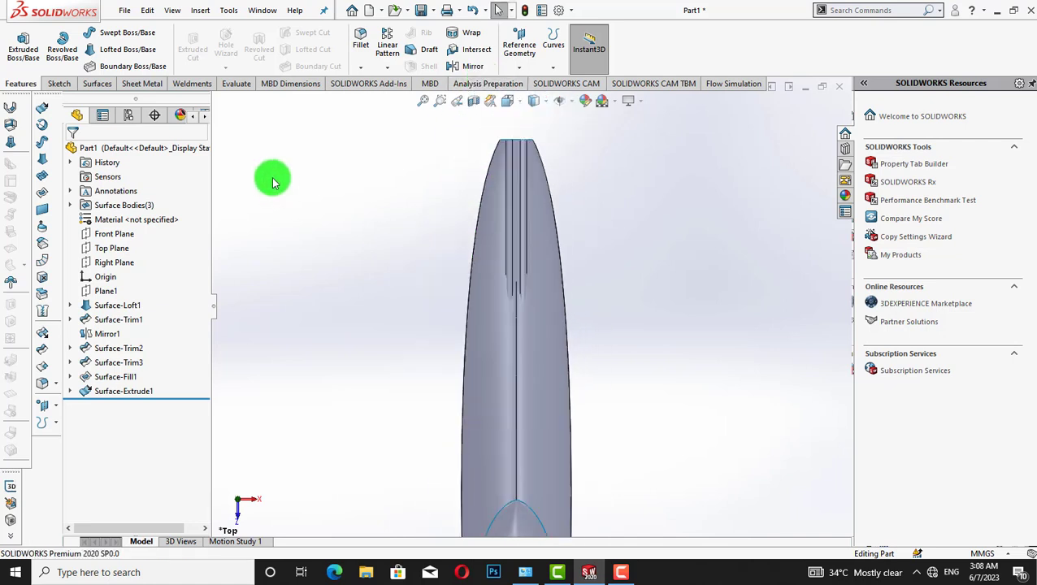
pyautogui.click(114, 248)
pyautogui.click(85, 33)
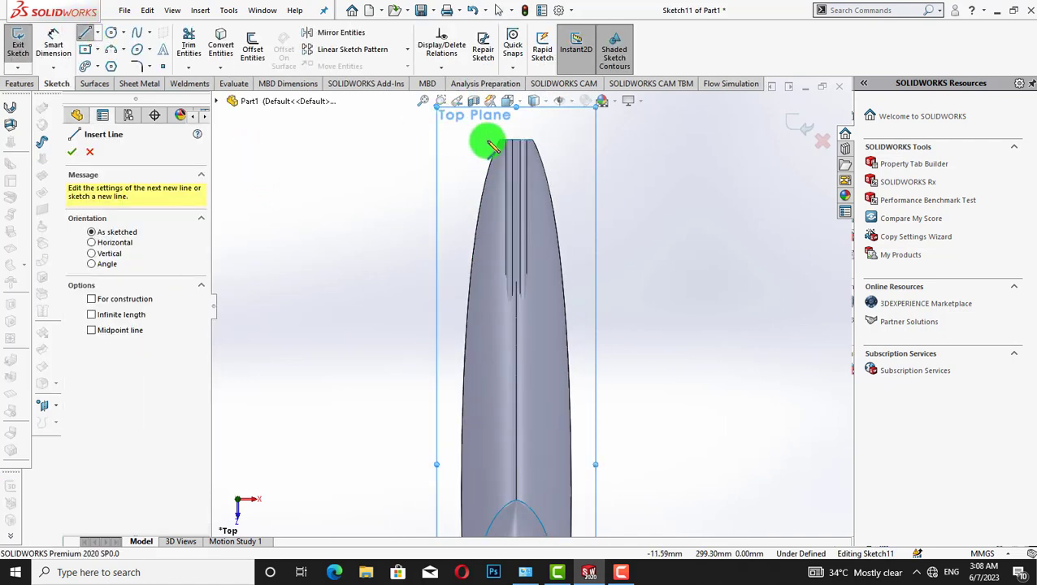
pyautogui.moveTo(514, 143); pyautogui.dragTo(520, 360)
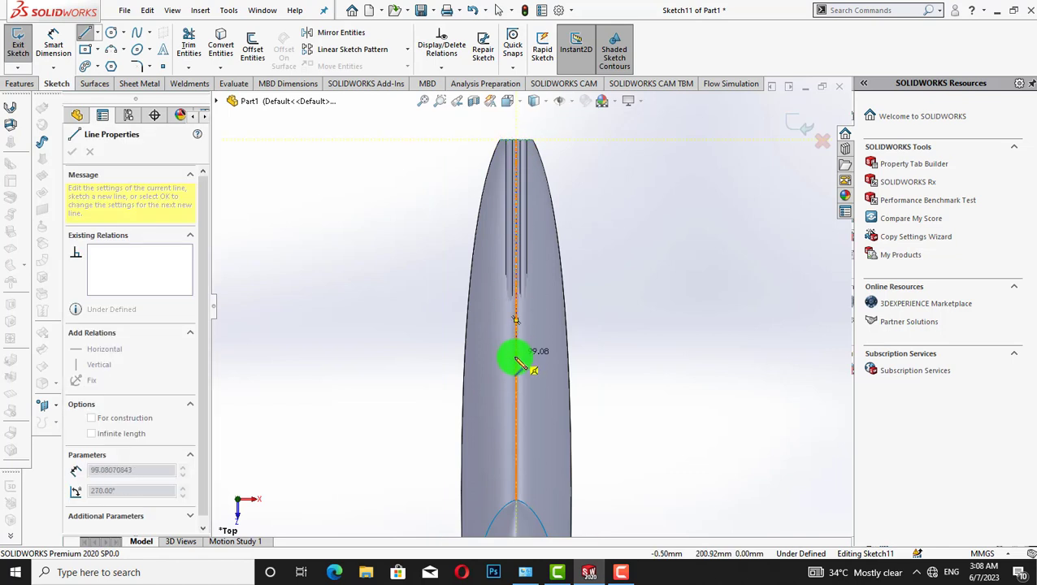
pyautogui.moveTo(515, 396); pyautogui.dragTo(516, 394)
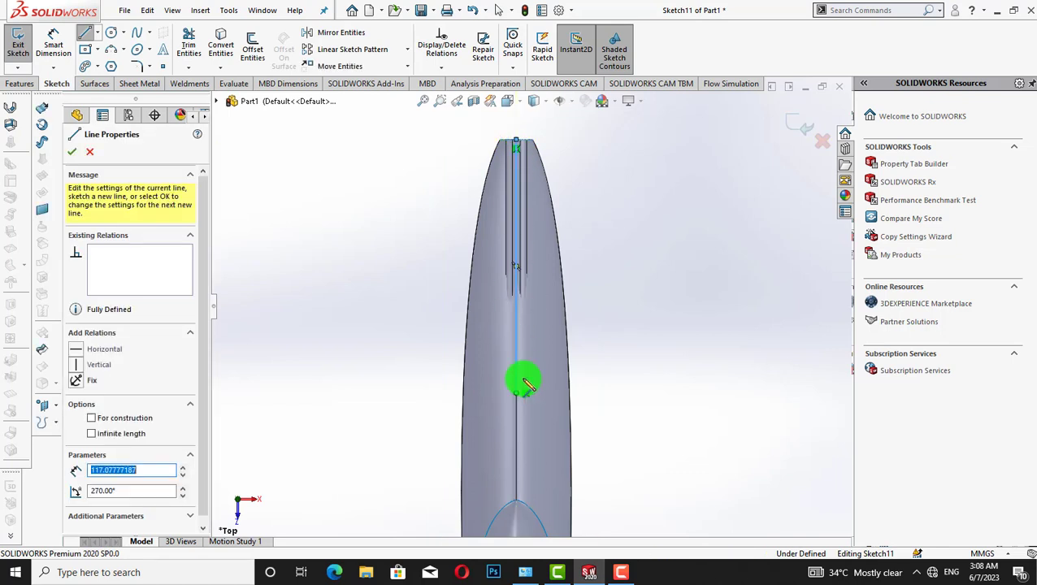
pyautogui.rightClick(654, 199)
pyautogui.click(675, 210)
# - Extrude the centreline sketch upward 98 mm as a flat vertical surface at the tail
pyautogui.press('Up')
pyautogui.press('Up')
pyautogui.press('Up')
pyautogui.press('Up')
pyautogui.press('Up')
pyautogui.press('Up')
pyautogui.press('Left')
pyautogui.press('Left')
pyautogui.press('Left')
pyautogui.press('Left')
pyautogui.press('Left')
pyautogui.press('Left')
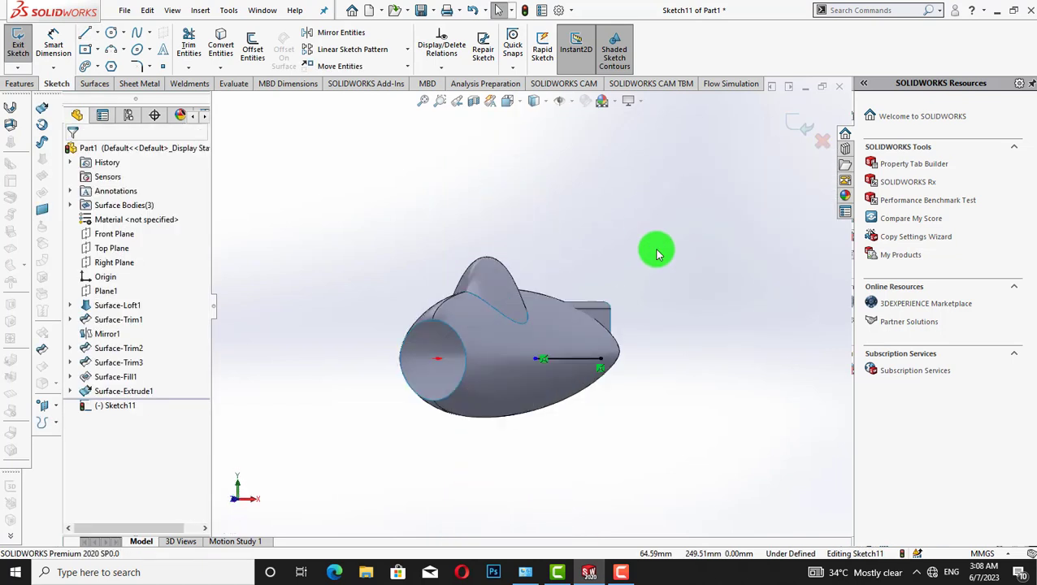
pyautogui.click(40, 109)
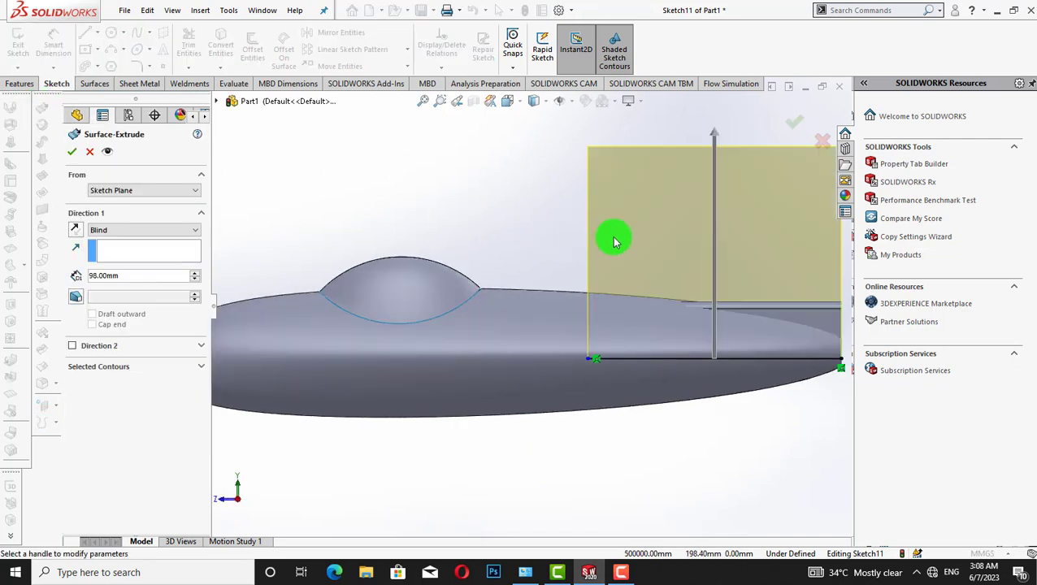
pyautogui.scroll(3, 520, 195)
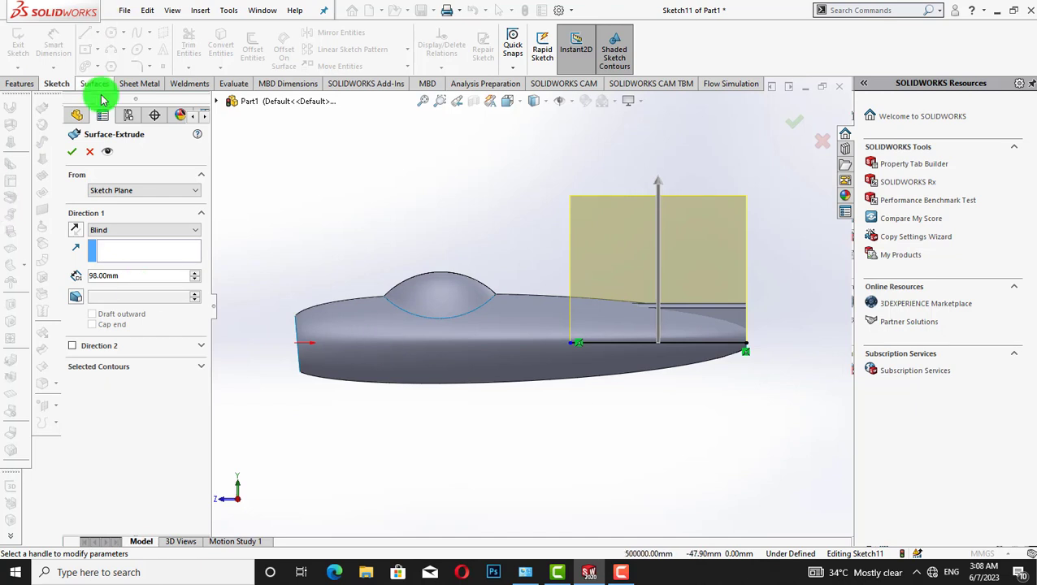
pyautogui.click(72, 151)
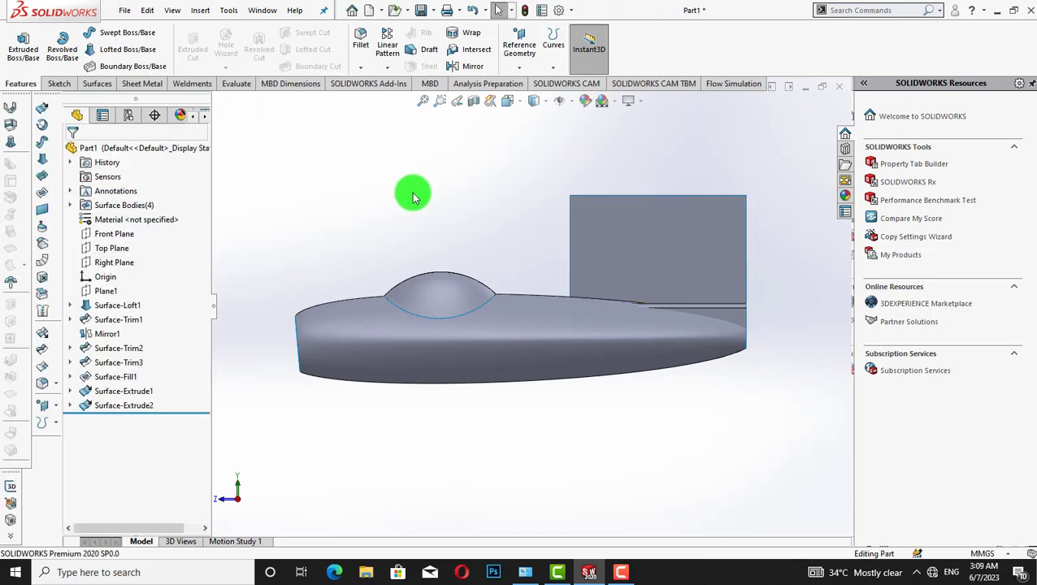
# - On the Right Plane, sketch a shallow rising line from the vertical surface's front edge at the body, continued by a steep line up near the surface's top
pyautogui.scroll(-2, 413, 197)
pyautogui.rightClick(434, 172)
pyautogui.click(462, 244)
pyautogui.moveTo(546, 277); pyautogui.dragTo(360, 284)
pyautogui.moveTo(337, 180); pyautogui.dragTo(347, 186)
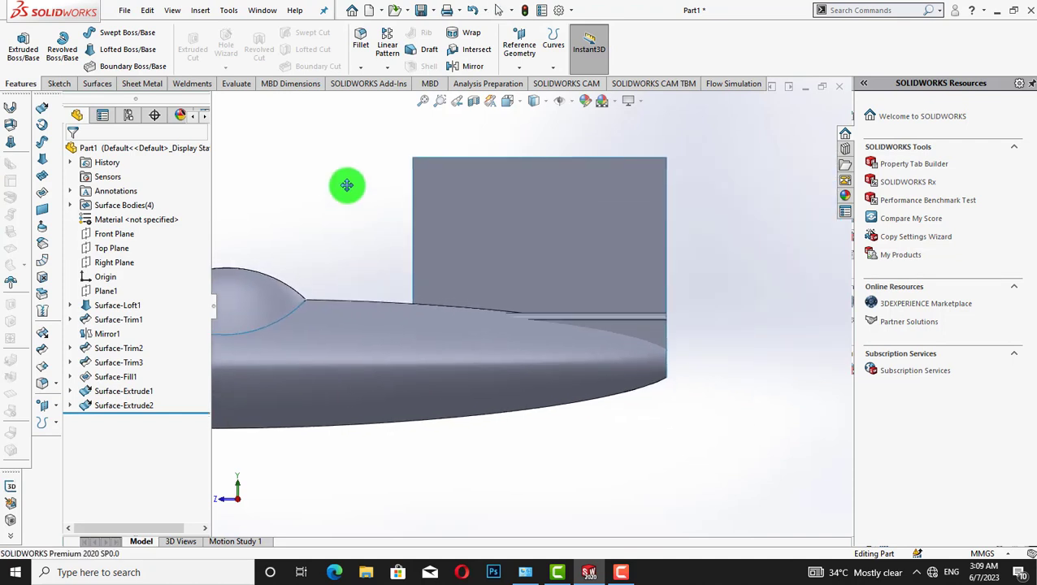
pyautogui.rightClick(347, 185)
pyautogui.click(369, 195)
pyautogui.rightClick(110, 261)
pyautogui.click(123, 237)
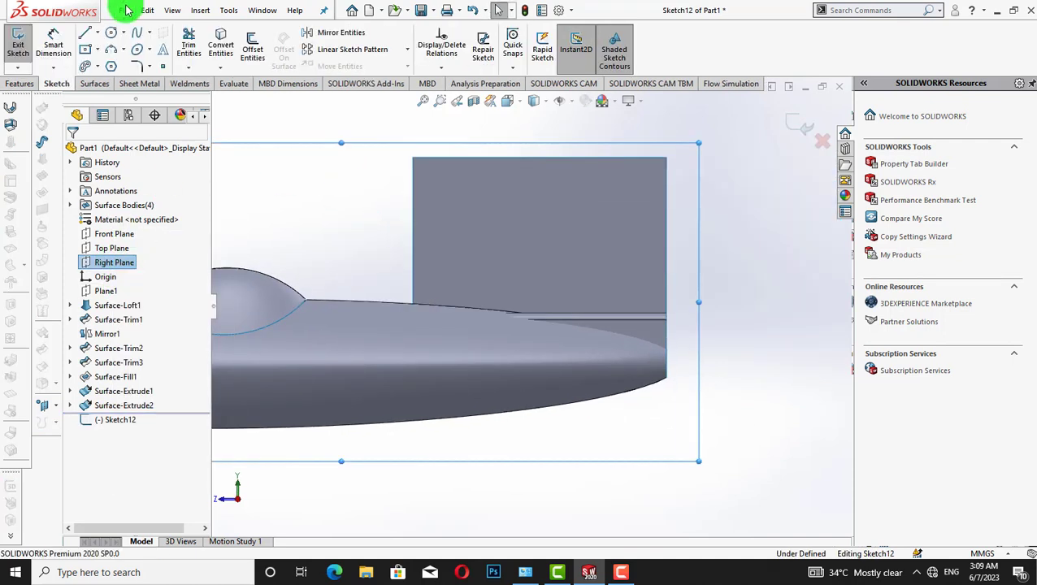
pyautogui.click(83, 33)
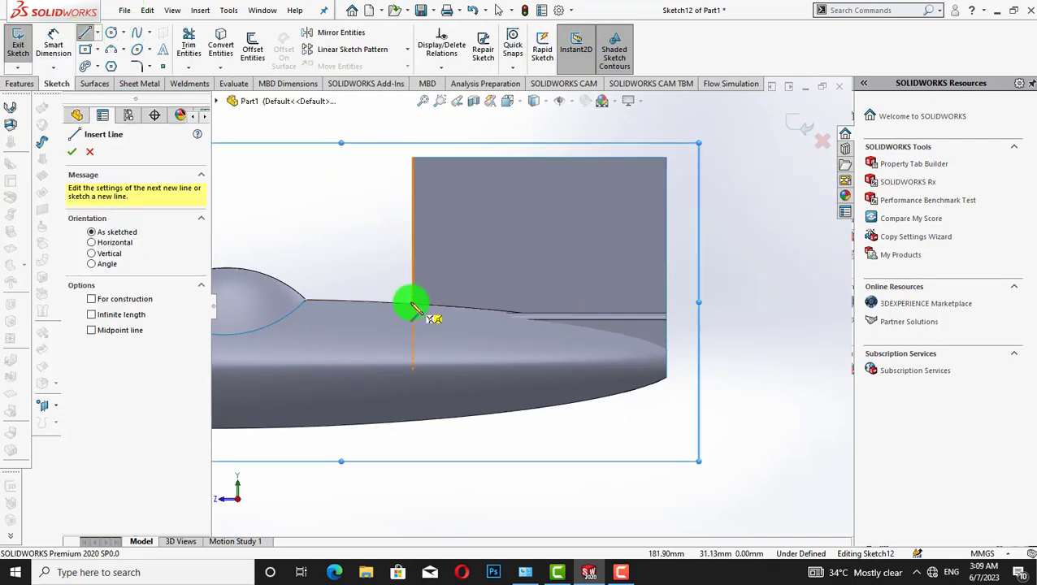
pyautogui.moveTo(413, 307); pyautogui.dragTo(543, 294)
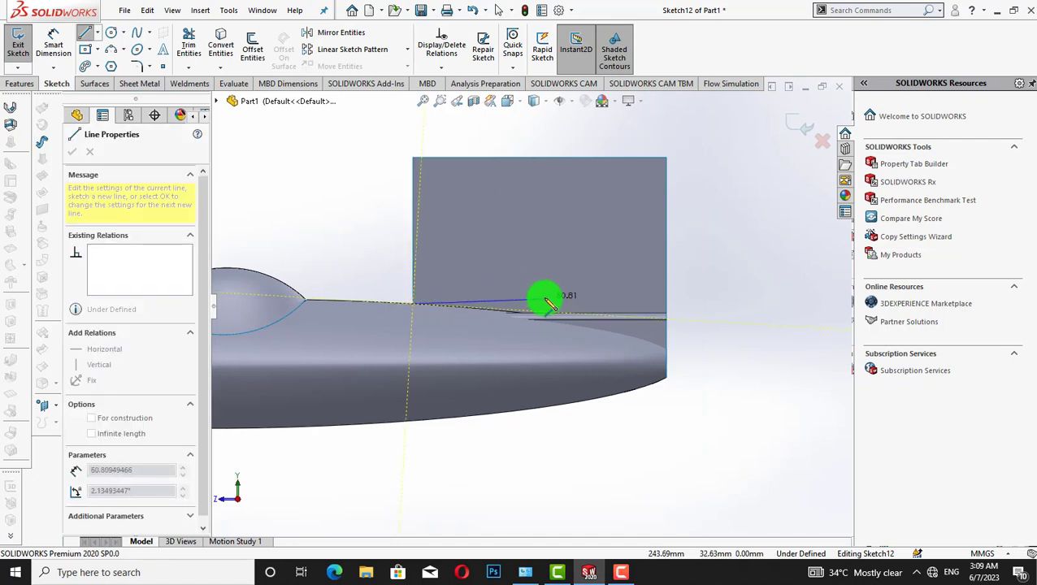
pyautogui.click(550, 290)
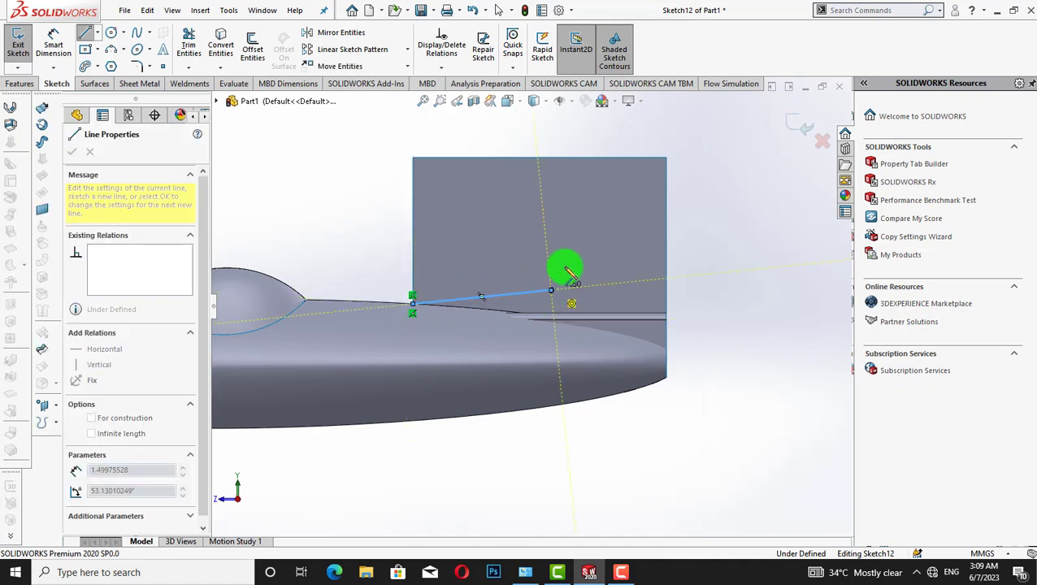
pyautogui.click(607, 188)
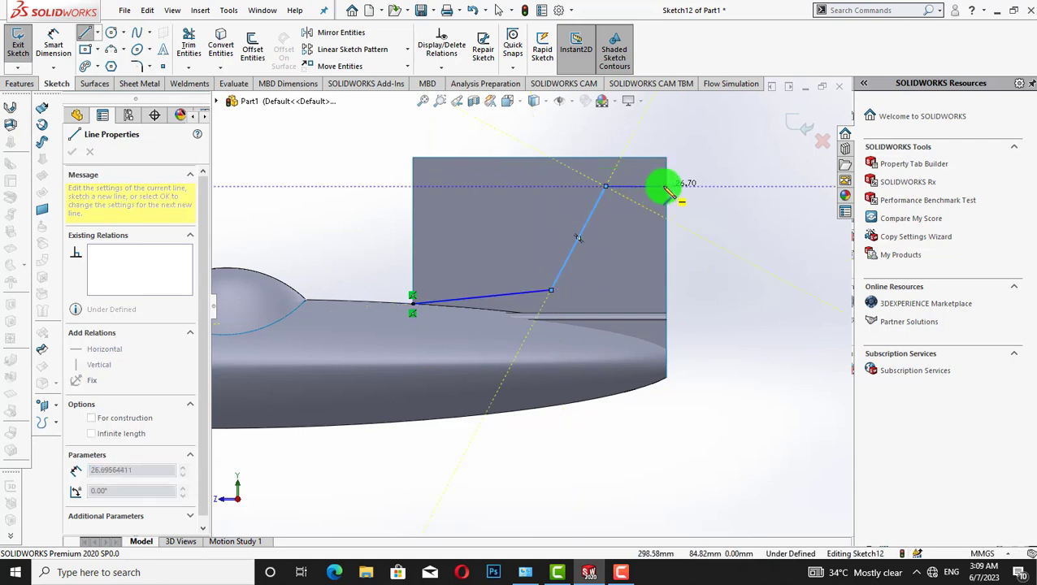
# - Extend the outline horizontally past the surface's rear edge and close it around the upper front part of the vertical surface
pyautogui.click(671, 186)
pyautogui.click(682, 145)
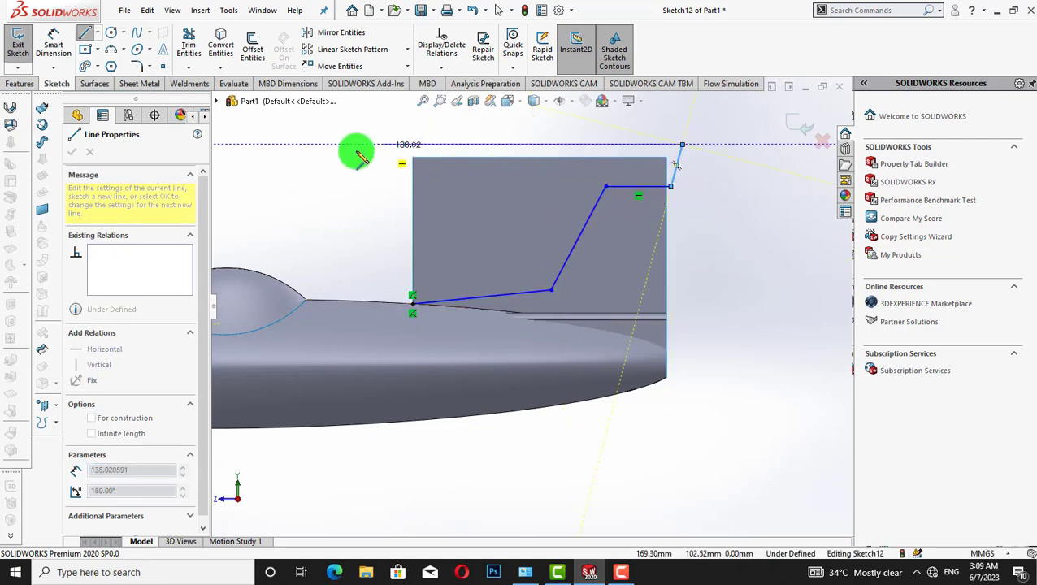
pyautogui.click(328, 153)
pyautogui.click(413, 304)
pyautogui.rightClick(317, 225)
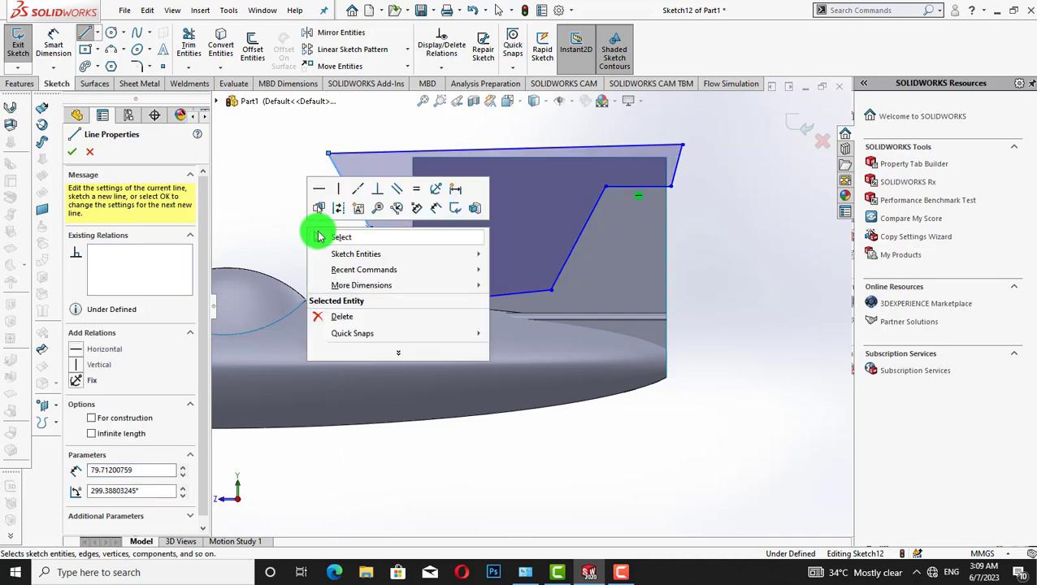
pyautogui.click(337, 235)
# - Trim the vertical tail surface with the outline, removing the upper front portion to leave the swept fin
pyautogui.click(524, 227)
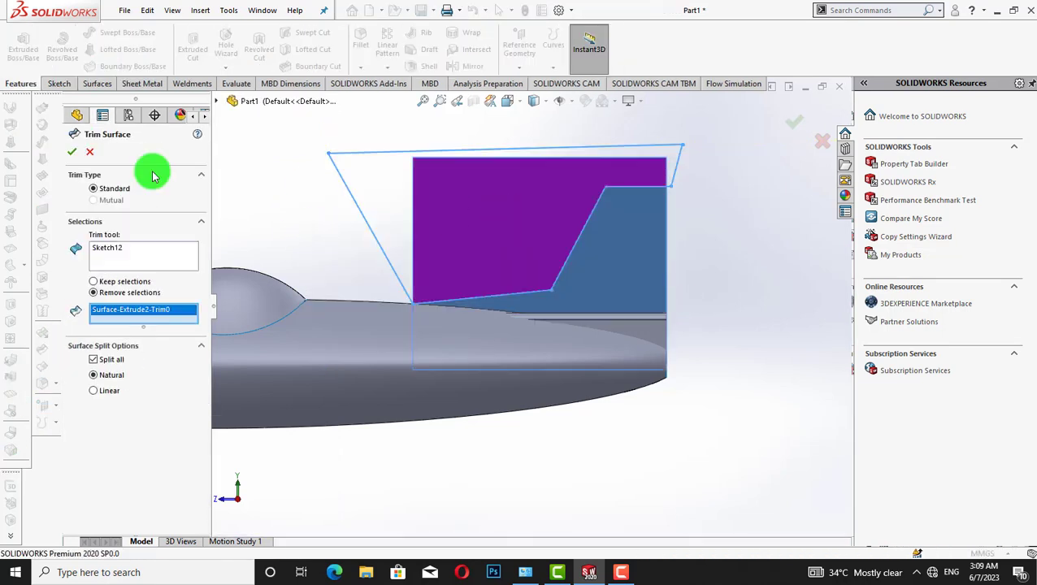
pyautogui.click(73, 153)
pyautogui.click(781, 283)
# - Examine the trimmed fin from above, below and behind to check its shape and its junction with the body
pyautogui.press('Down')
pyautogui.press('Down')
pyautogui.press('Down')
pyautogui.press('Down')
pyautogui.press('Down')
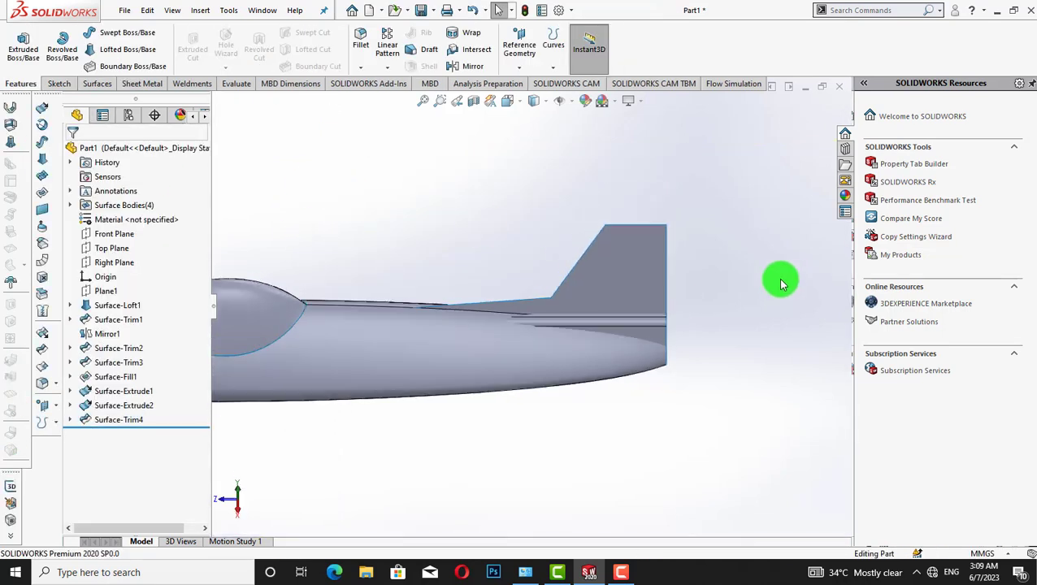
pyautogui.press('Up')
pyautogui.press('Up')
pyautogui.press('Up')
pyautogui.press('Up')
pyautogui.press('Up')
pyautogui.press('Down')
pyautogui.press('Left')
pyautogui.press('Left')
pyautogui.press('Left')
pyautogui.press('Left')
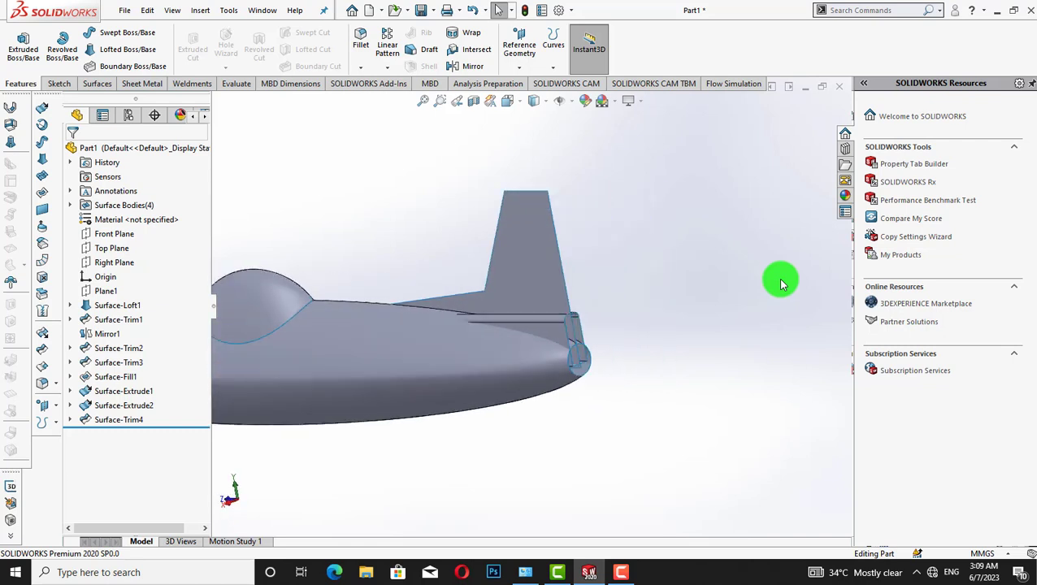
pyautogui.press('Right')
pyautogui.press('Right')
pyautogui.press('Right')
pyautogui.press('Right')
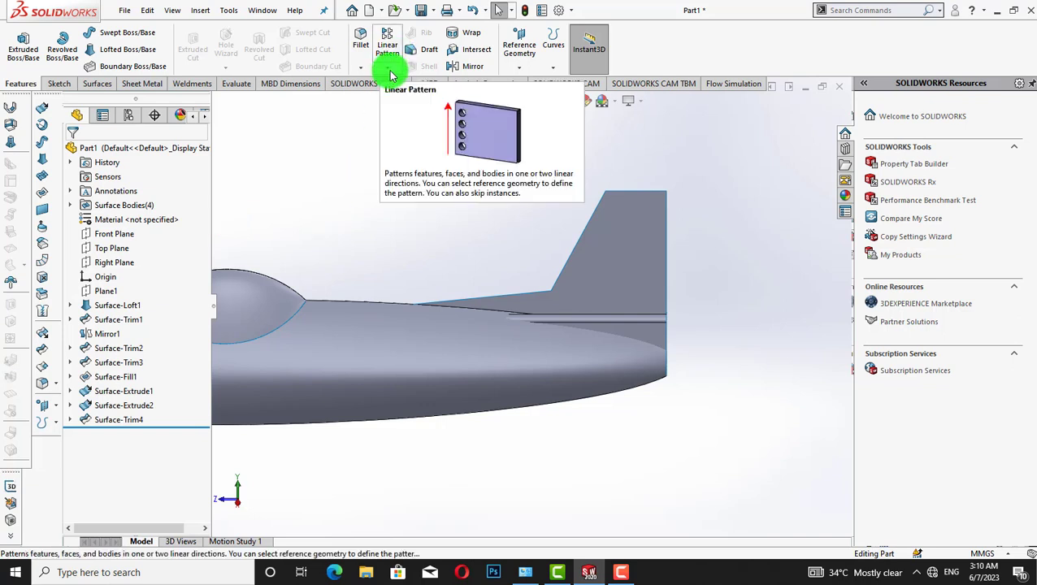
# - On the Right Plane, sketch a closed four-sided outline behind the fin, with its front side slanting about 59 mm from the upper rear corner to the fin's base
pyautogui.click(104, 261)
pyautogui.click(112, 239)
pyautogui.click(85, 32)
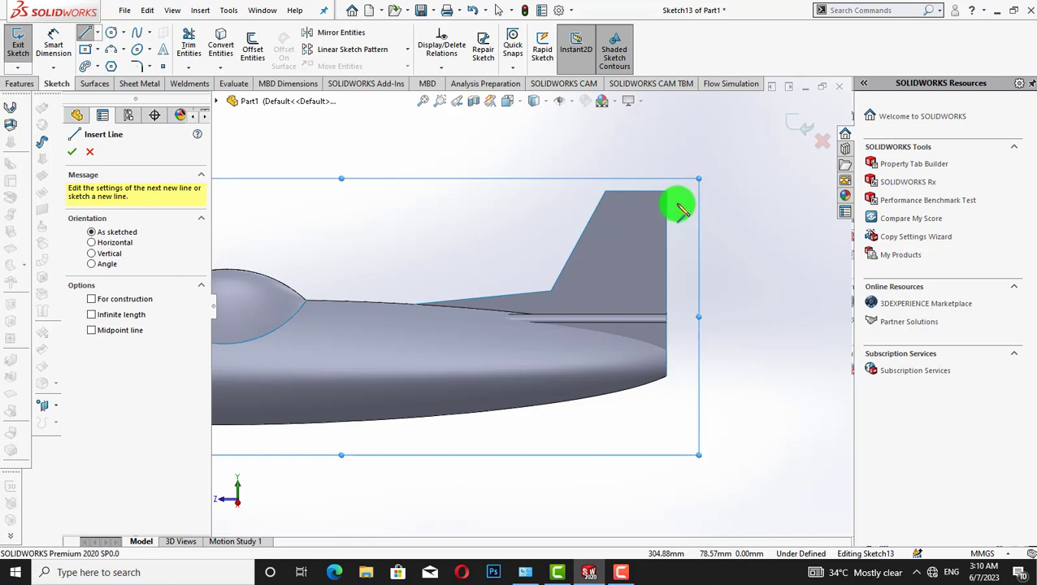
pyautogui.click(666, 192)
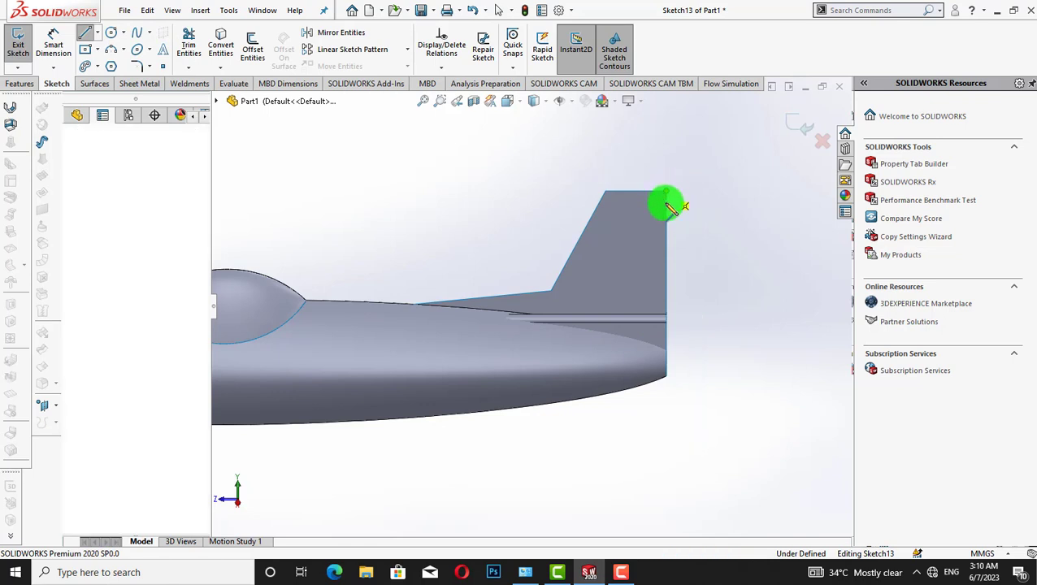
pyautogui.click(654, 313)
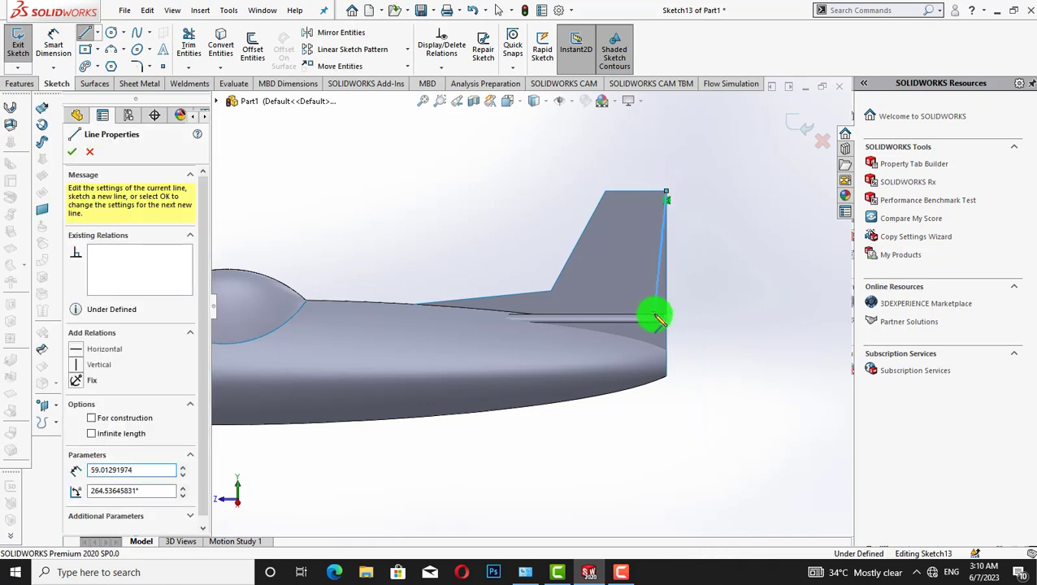
pyautogui.click(690, 313)
pyautogui.click(713, 178)
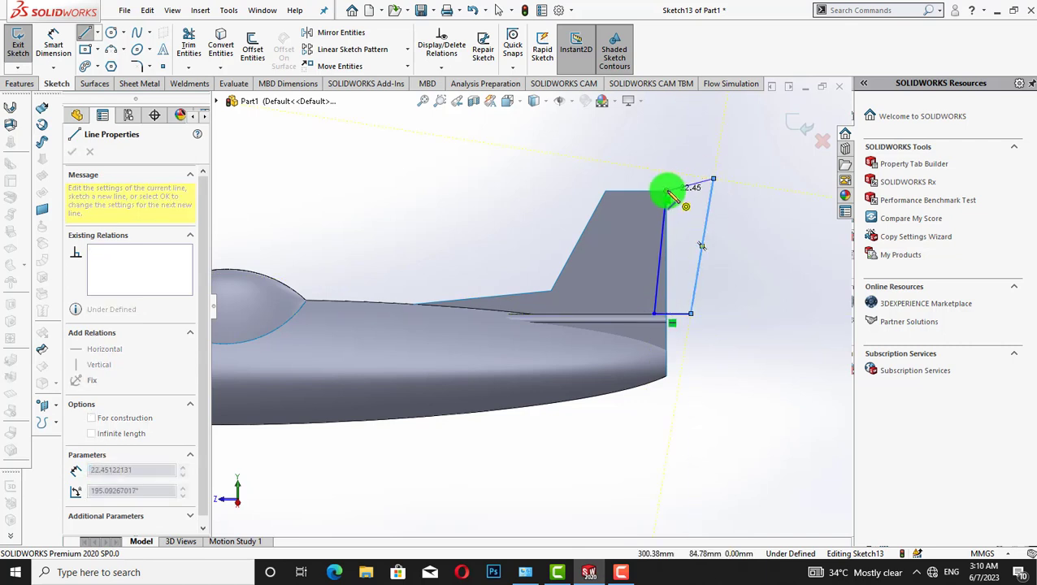
pyautogui.click(666, 192)
pyautogui.press('Escape')
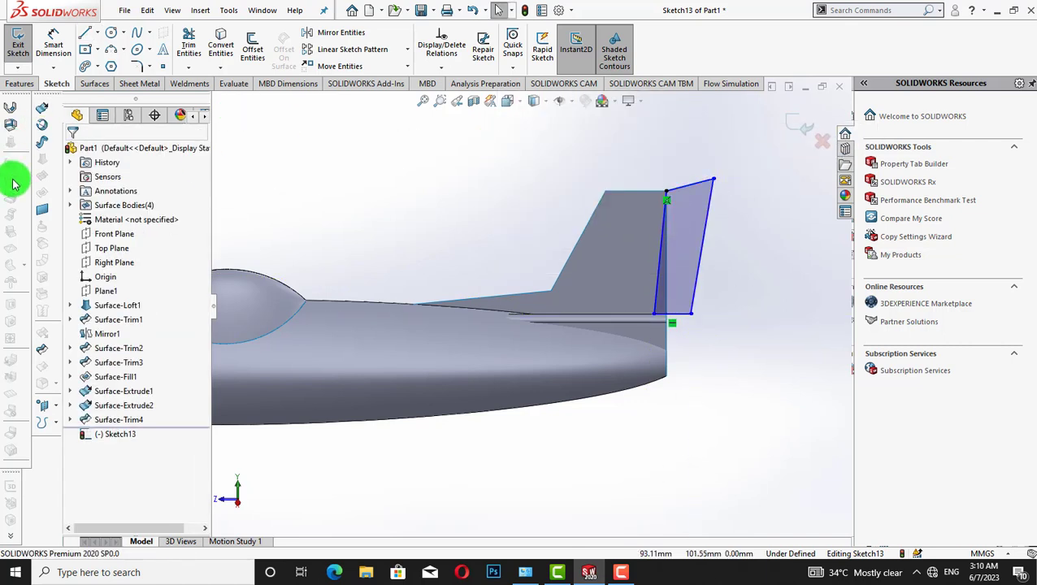
# - Trim the fin with the four-sided outline, removing the narrow wedge along its rear edge
pyautogui.click(42, 349)
pyautogui.click(655, 297)
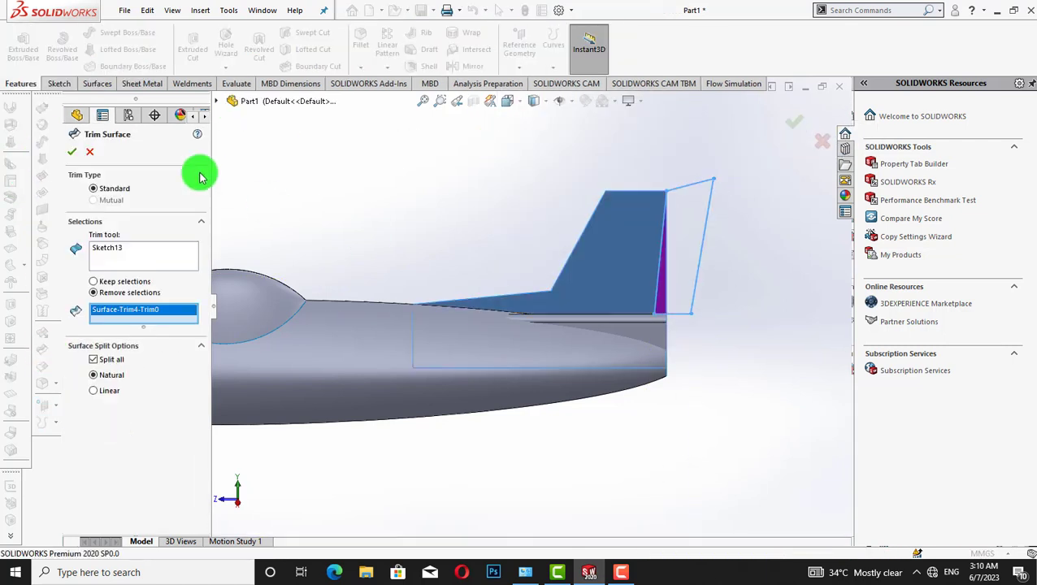
pyautogui.click(72, 152)
# - Sketch a horizontal line about 48 mm long on the Right Plane, along the tail just below the fin's base
pyautogui.scroll(-5, 546, 206)
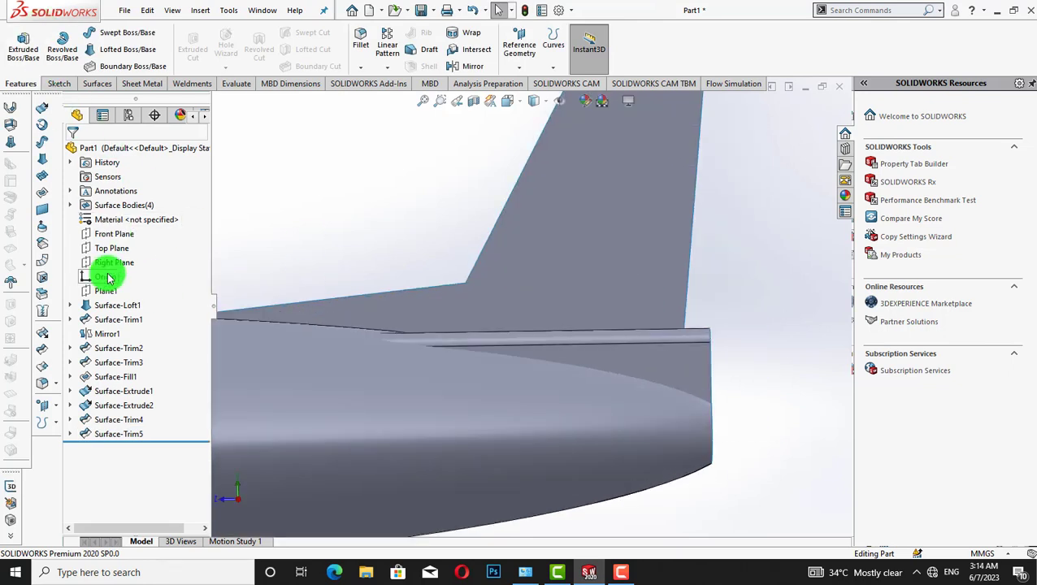
pyautogui.rightClick(112, 265)
pyautogui.click(139, 242)
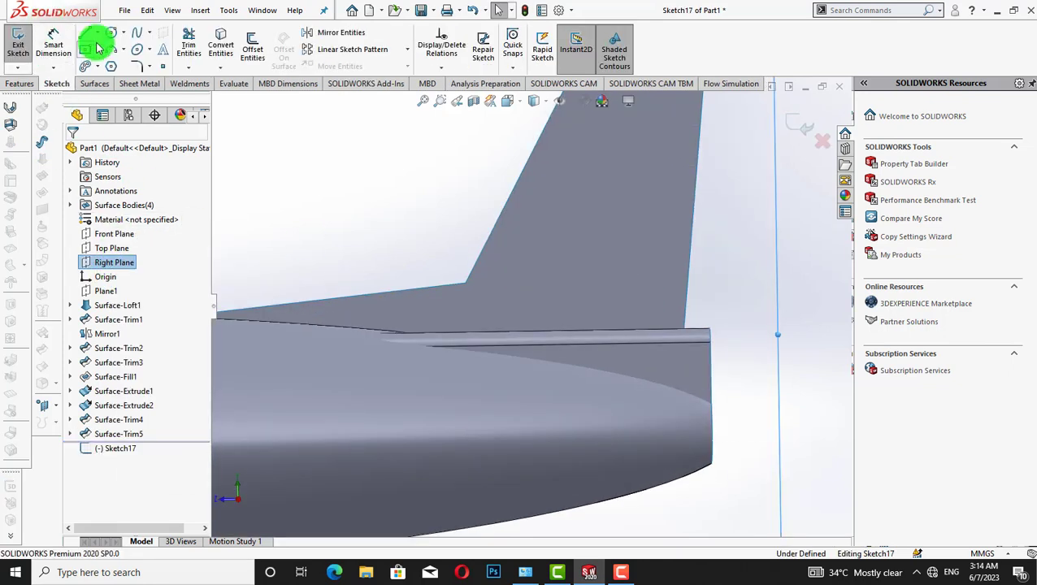
pyautogui.click(86, 33)
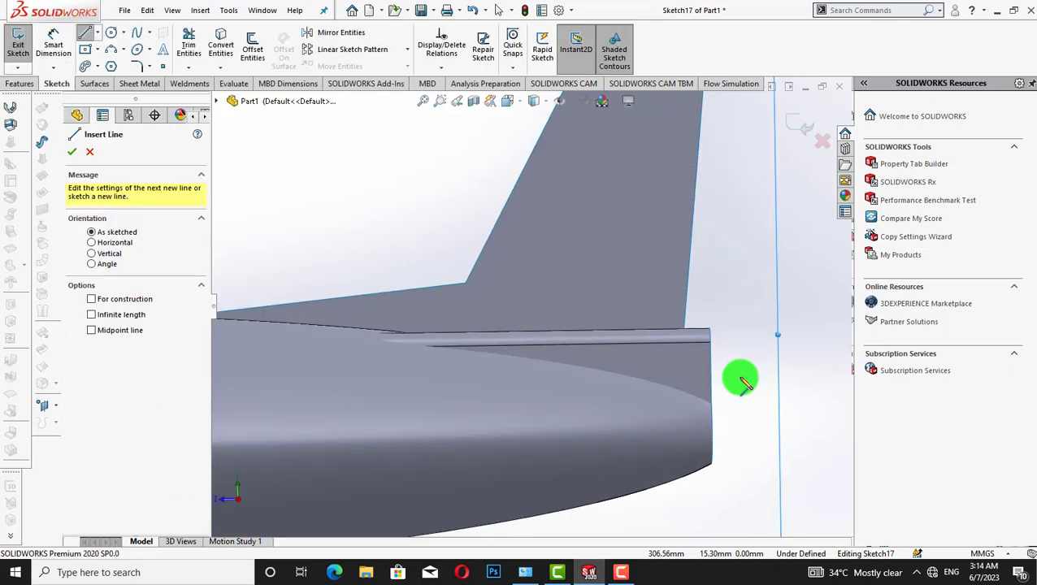
pyautogui.click(468, 348)
pyautogui.click(688, 342)
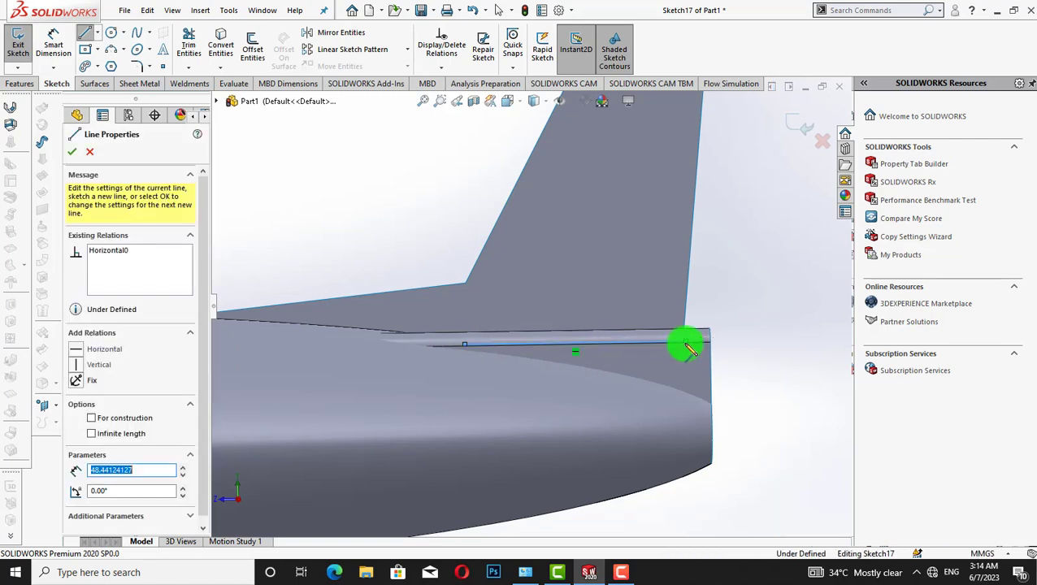
pyautogui.rightClick(740, 250)
pyautogui.click(767, 257)
# - Extrude the horizontal tail line 98 mm sideways as a flat surface
pyautogui.click(34, 102)
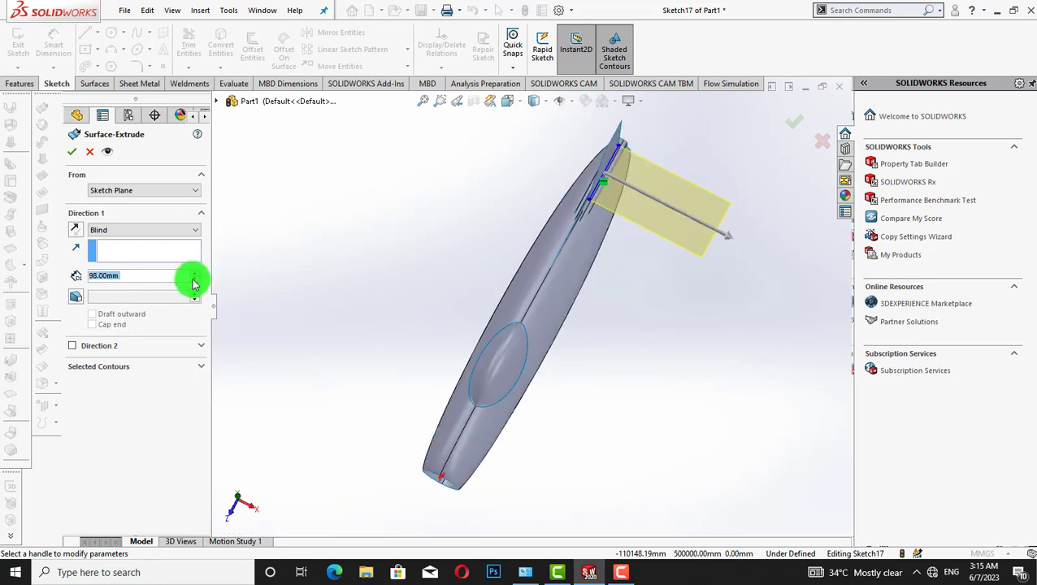
pyautogui.click(73, 151)
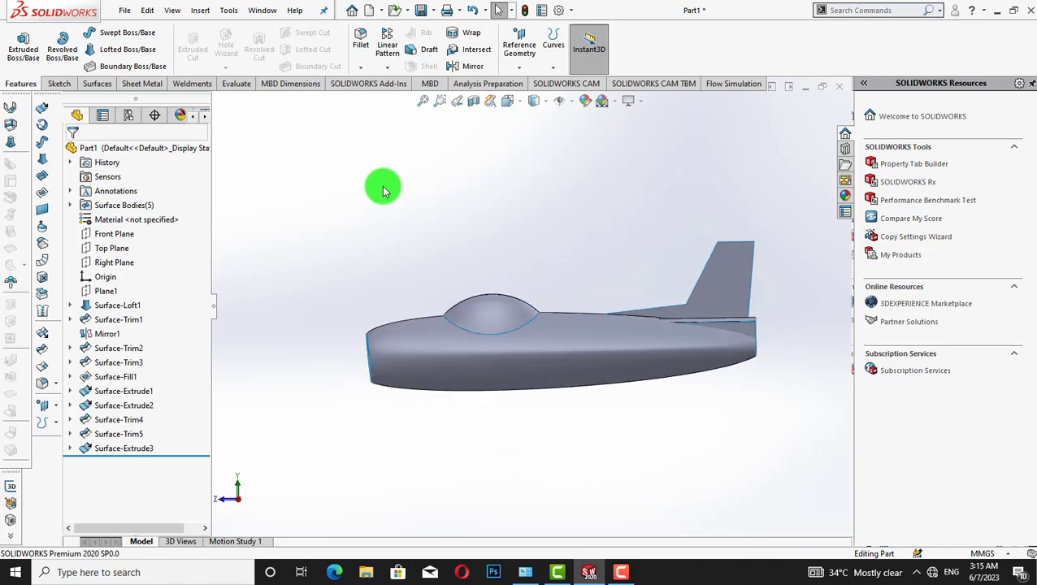
# - Examine the new horizontal tail surface from above, looking square onto the Top Plane
pyautogui.press('Down')
pyautogui.press('Down')
pyautogui.press('Down')
pyautogui.press('Down')
pyautogui.press('Down')
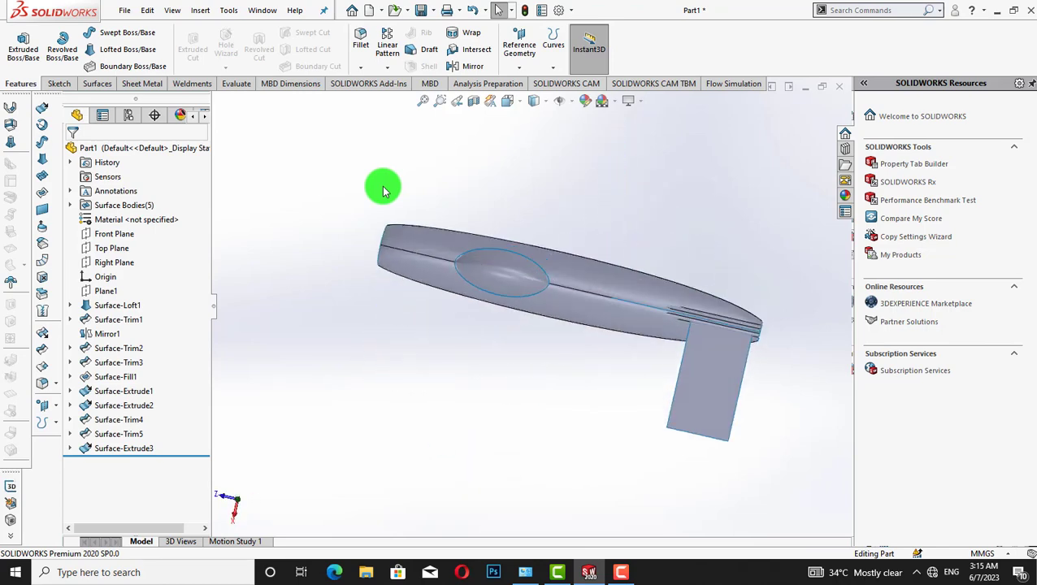
pyautogui.click(112, 247)
pyautogui.click(196, 226)
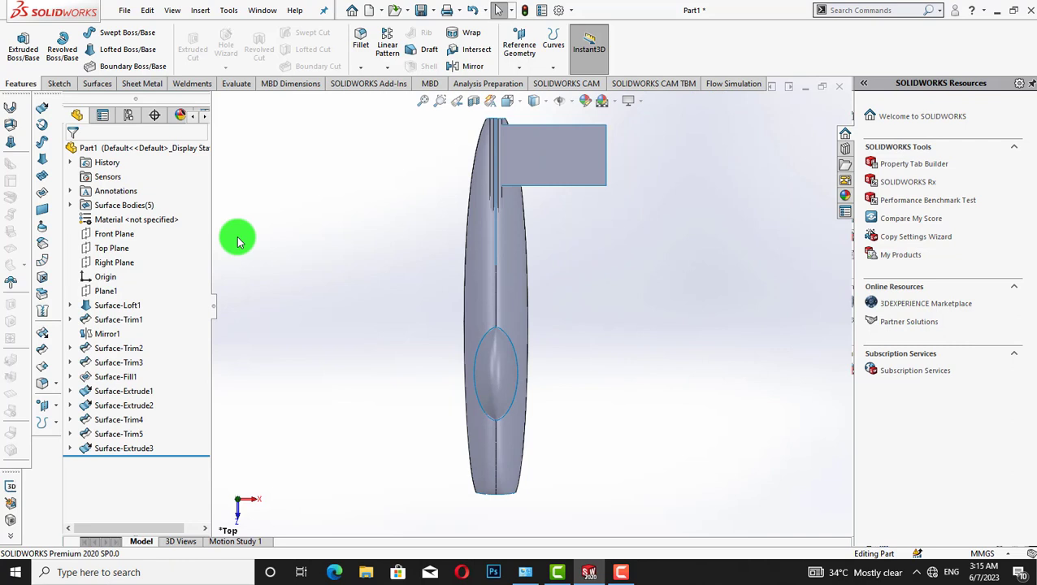
pyautogui.rightClick(118, 247)
pyautogui.click(145, 227)
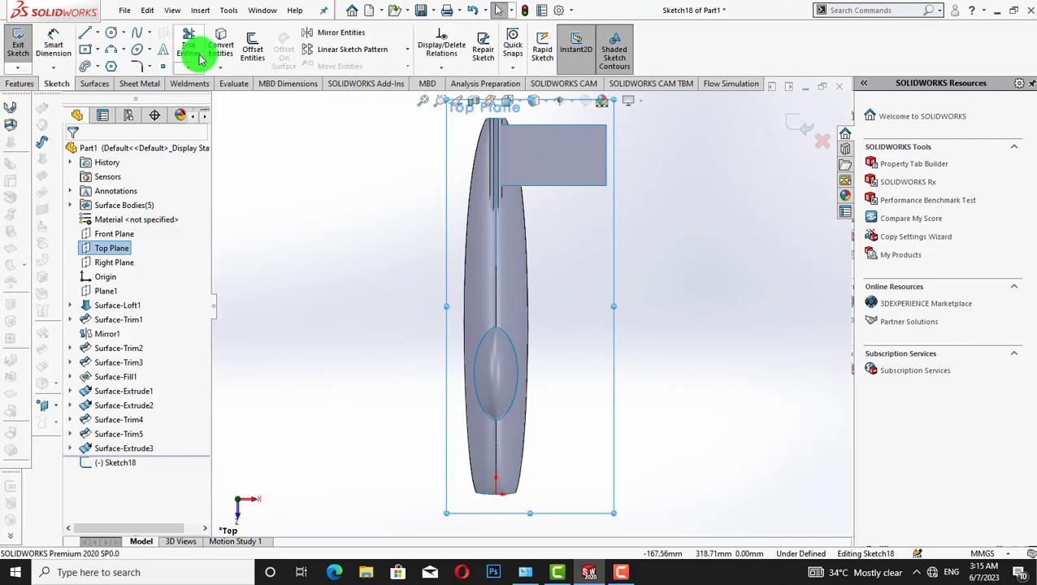
pyautogui.click(85, 33)
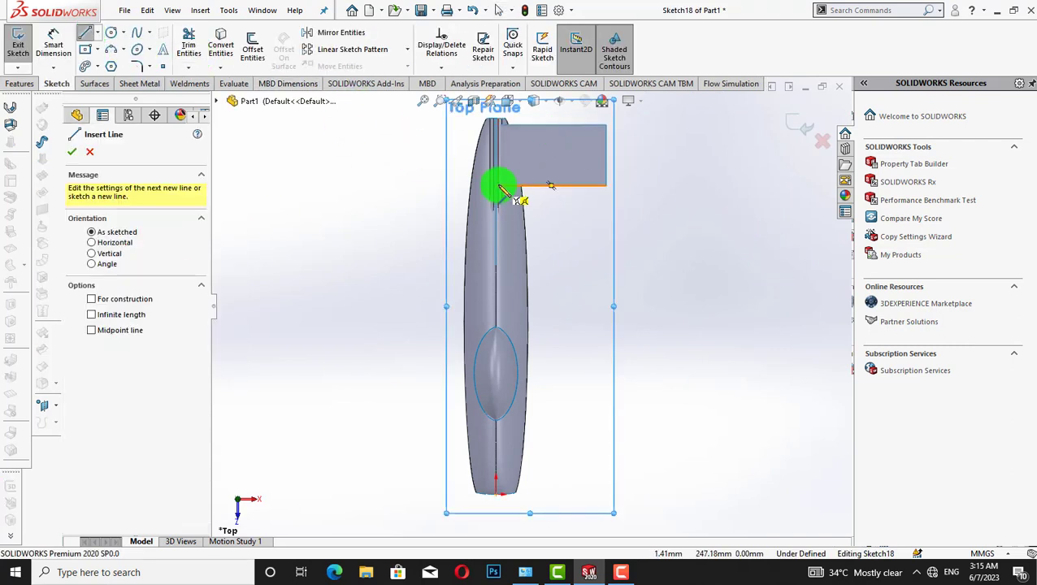
pyautogui.scroll(-5, 532, 166)
pyautogui.rightClick(322, 162)
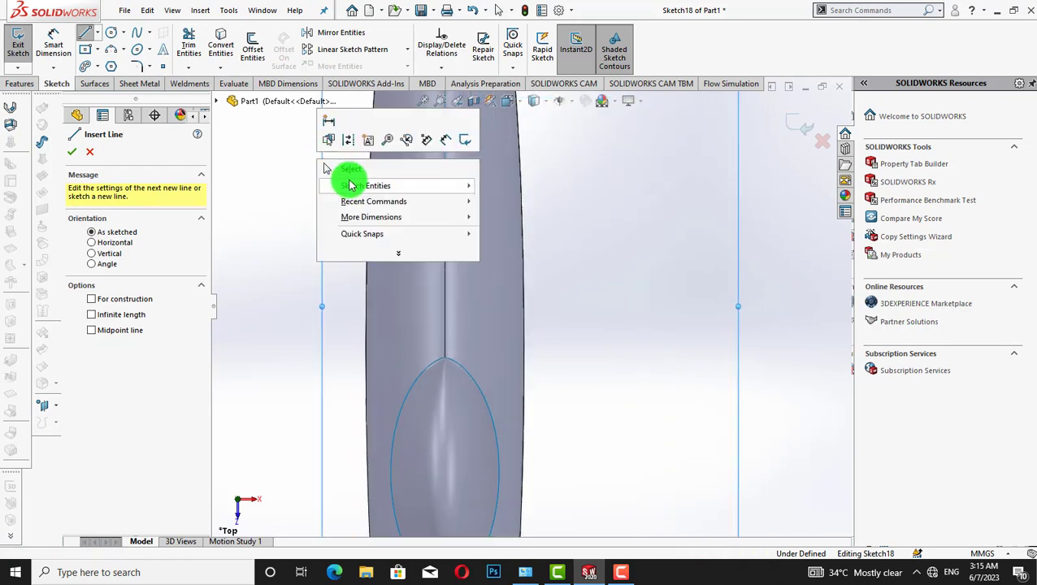
pyautogui.click(346, 169)
pyautogui.rightClick(298, 169)
pyautogui.click(522, 249)
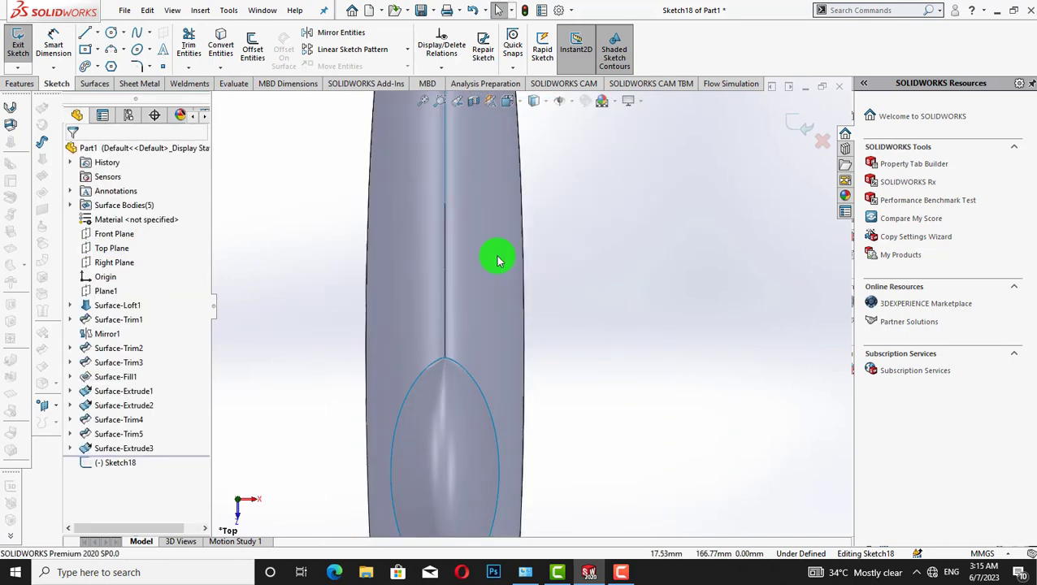
pyautogui.keyDown('ctrl'); pyautogui.moveTo(530, 135); pyautogui.dragTo(507, 496, button='middle'); pyautogui.keyUp('ctrl')
pyautogui.scroll(-1, 507, 496)
pyautogui.rightClick(273, 229)
pyautogui.click(297, 235)
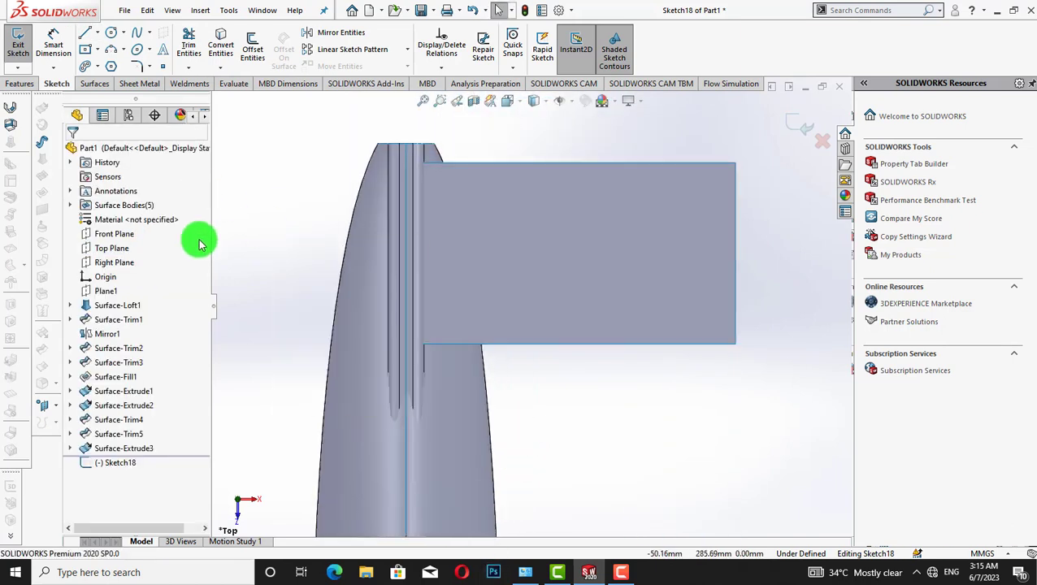
pyautogui.rightClick(110, 247)
pyautogui.click(87, 35)
pyautogui.click(520, 347)
pyautogui.click(423, 347)
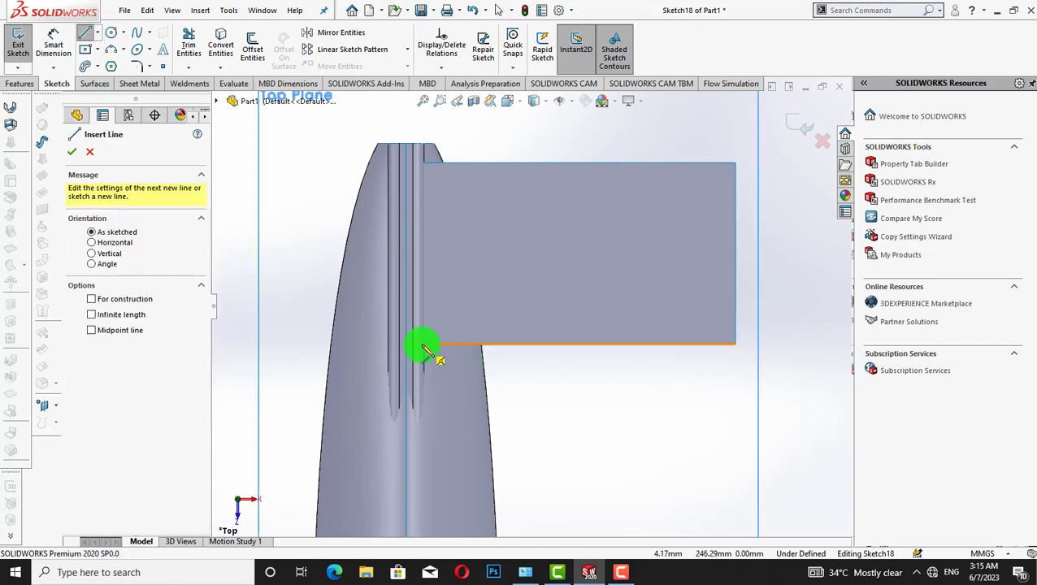
pyautogui.click(88, 152)
pyautogui.rightClick(111, 249)
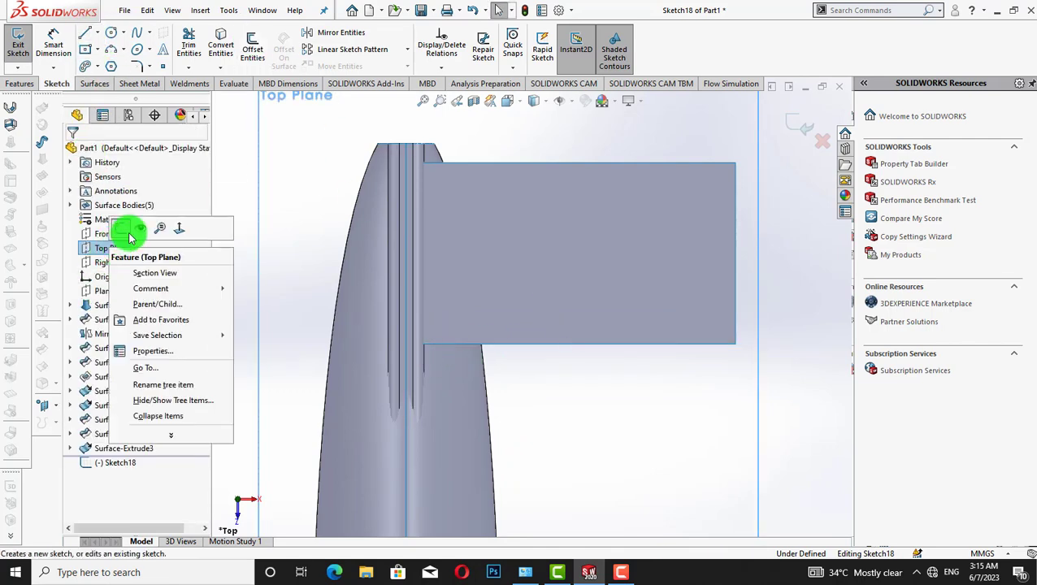
pyautogui.click(797, 126)
# - Sketch a closed six-sided outline on the Top Plane, starting at the horizontal tail's inner front corner and enclosing its outer and swept front area
pyautogui.click(114, 249)
pyautogui.press('l')
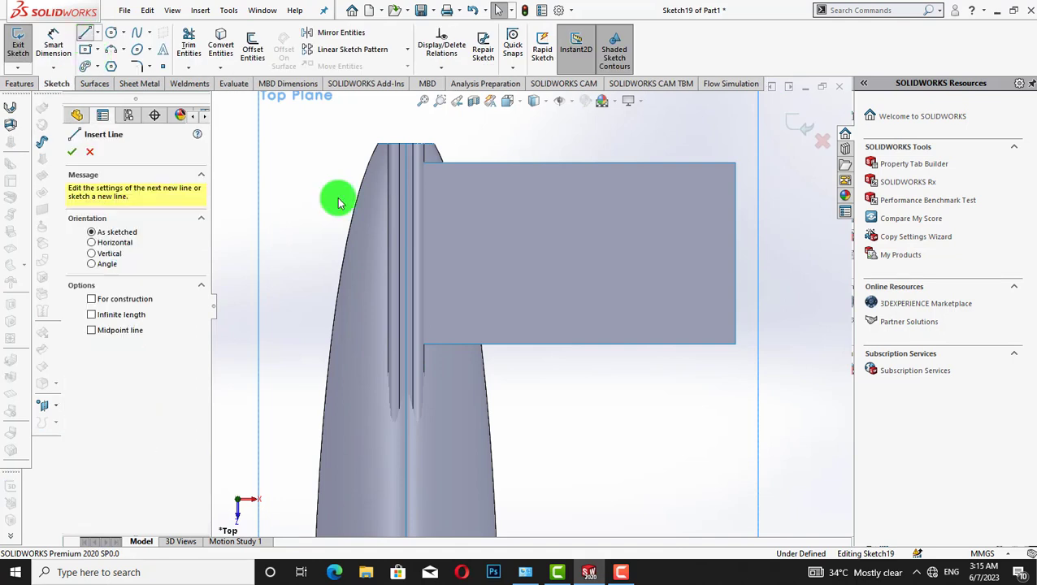
pyautogui.click(424, 344)
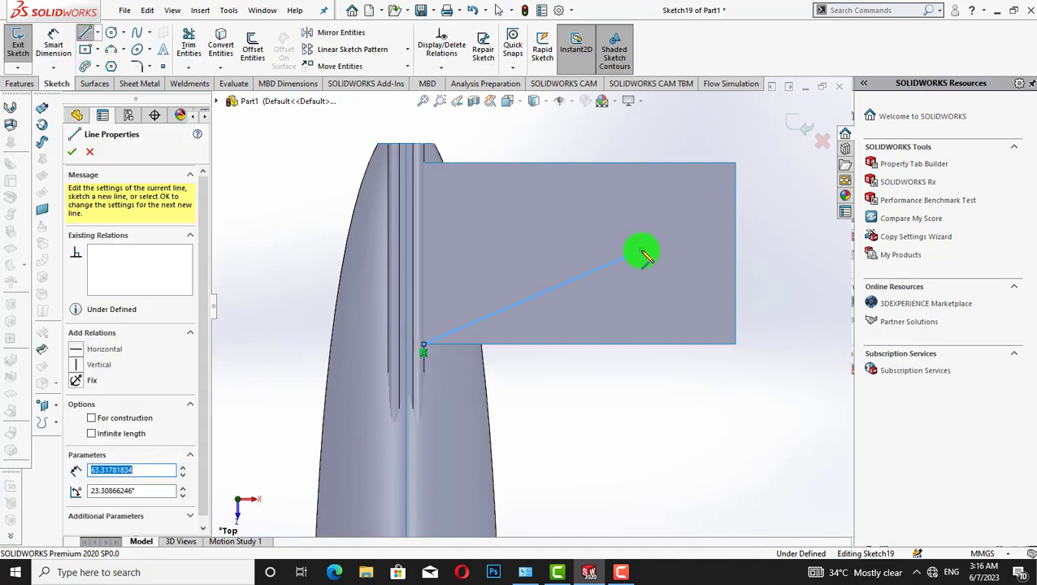
pyautogui.click(641, 249)
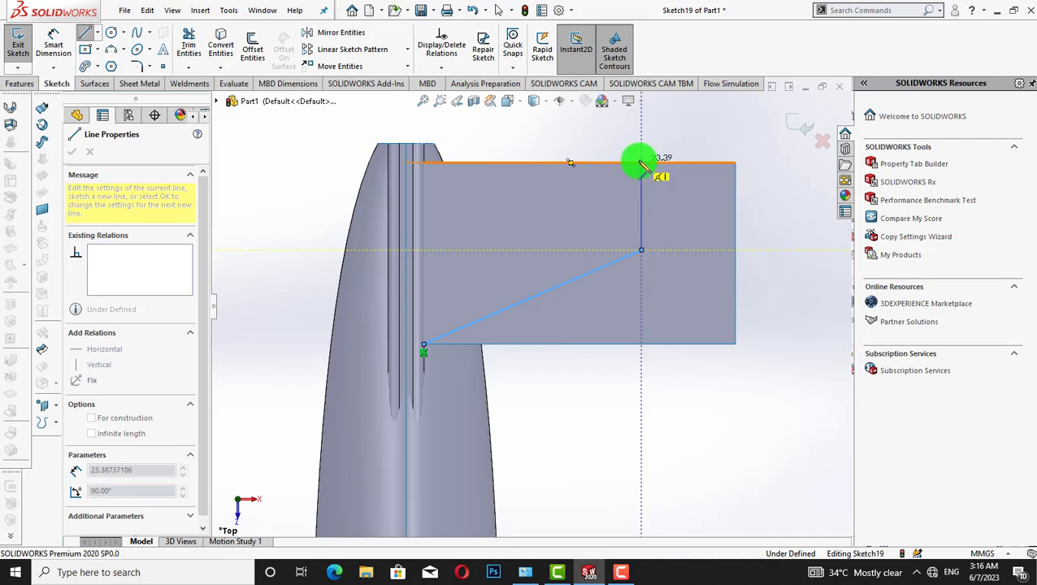
pyautogui.click(641, 162)
pyautogui.click(666, 129)
pyautogui.click(806, 157)
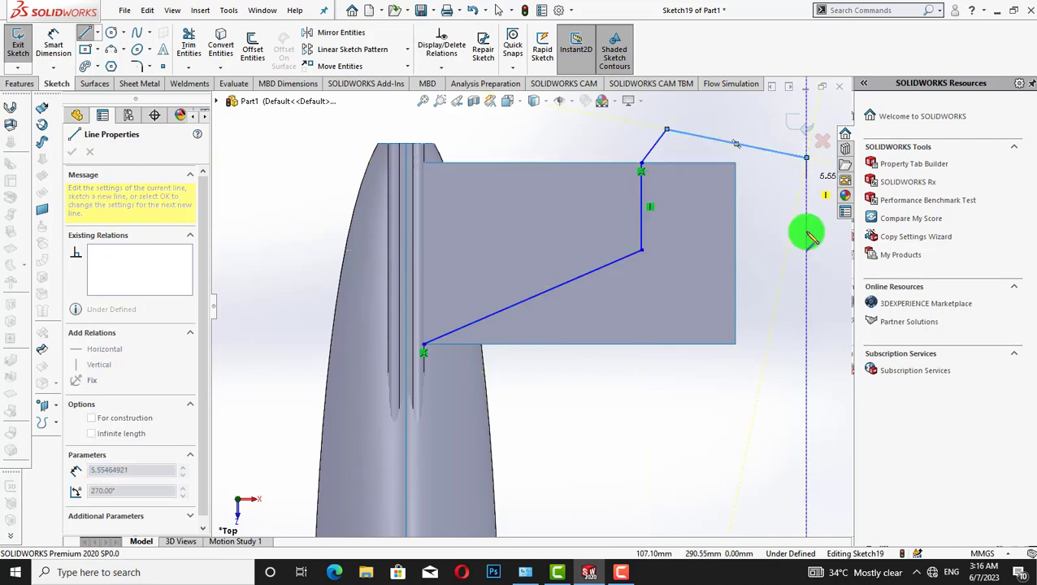
pyautogui.click(793, 405)
pyautogui.click(424, 344)
pyautogui.rightClick(579, 406)
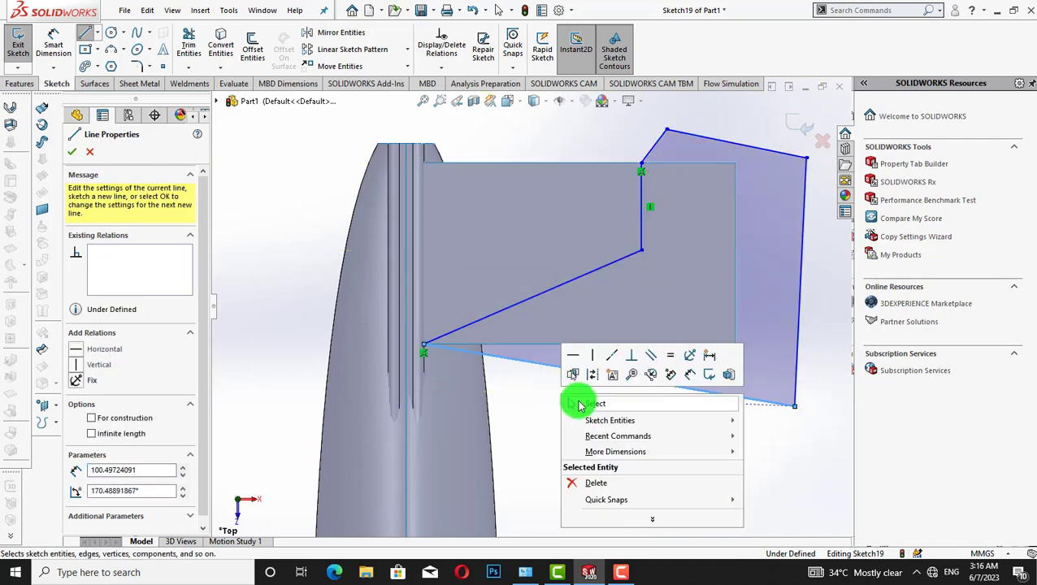
pyautogui.click(593, 404)
# - Trim the horizontal tail surface with the six-sided outline, removing the area inside it to leave a swept front edge and shortened tip
pyautogui.hotkey('ctrl', '1')
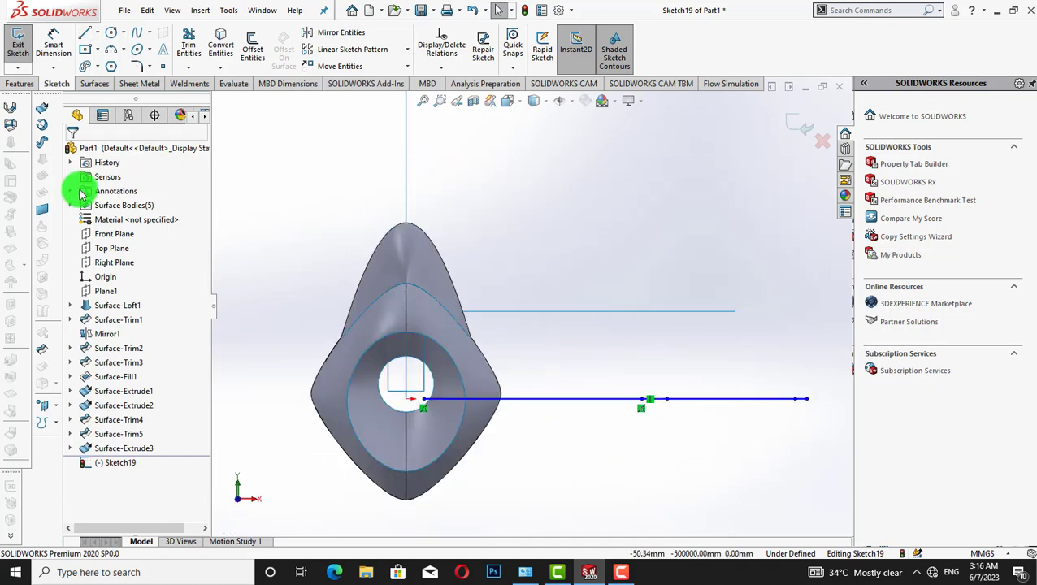
pyautogui.click(41, 348)
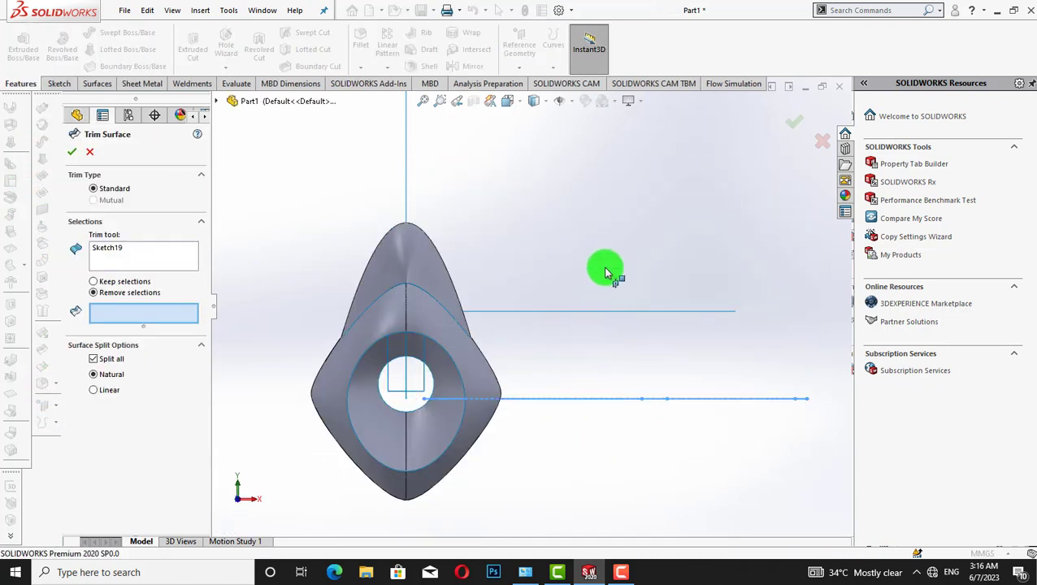
pyautogui.hotkey('ctrl', '6')
pyautogui.hotkey('ctrl', '5')
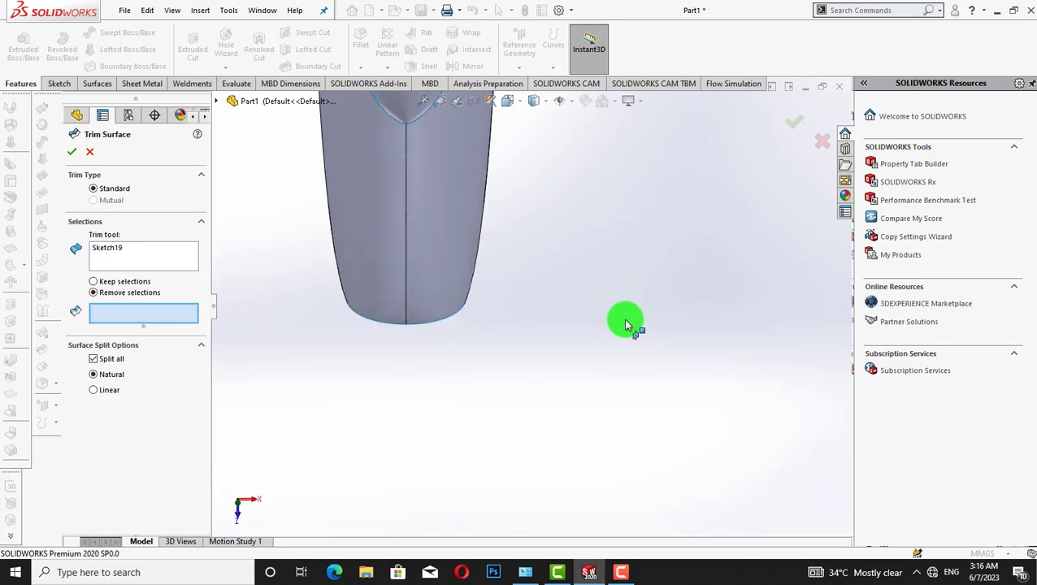
pyautogui.hotkey('shift', 'Down')
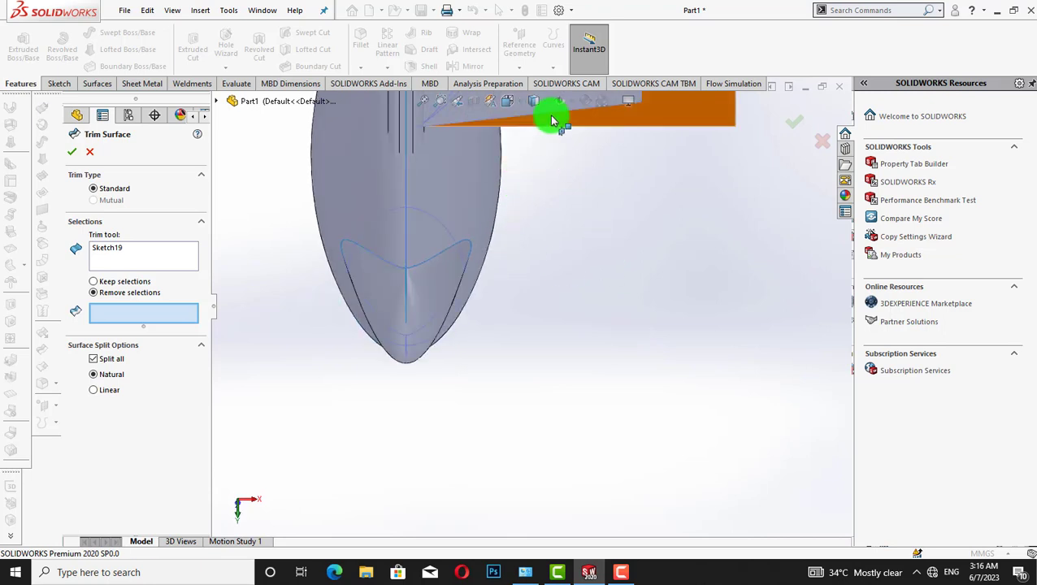
pyautogui.click(551, 120)
pyautogui.hotkey('ctrl', '1')
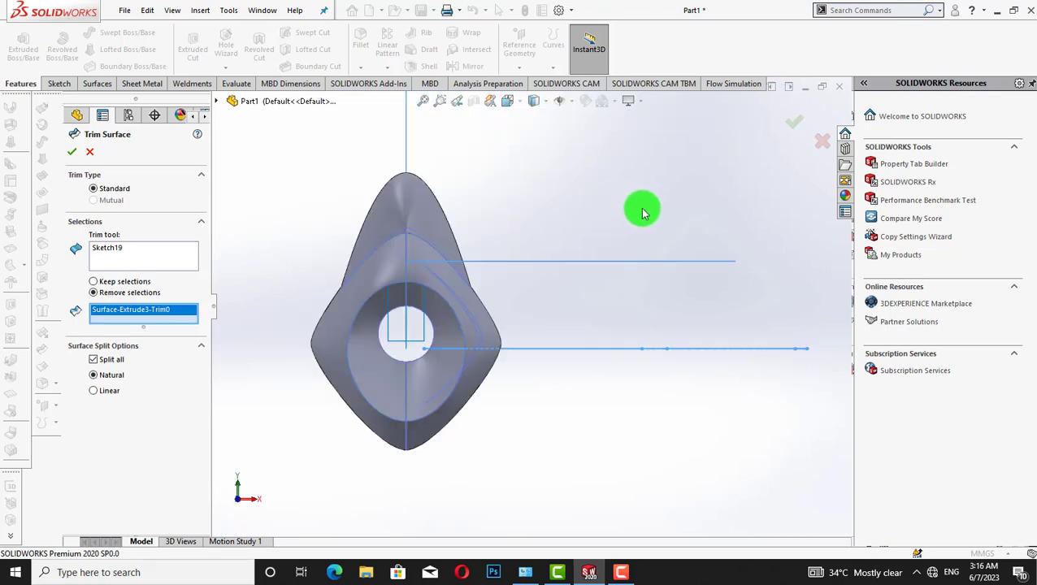
pyautogui.hotkey('ctrl', '4')
pyautogui.click(73, 152)
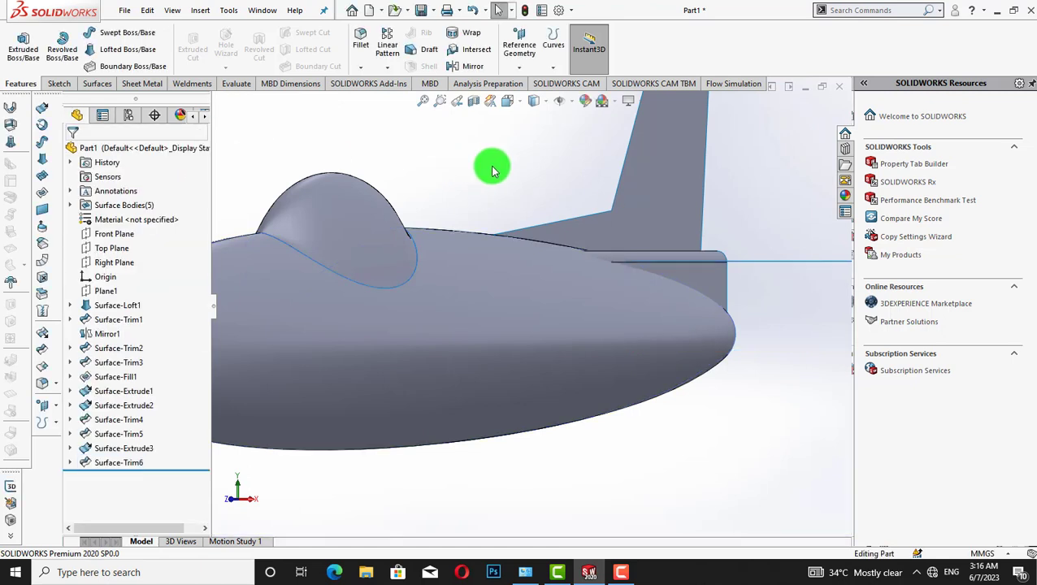
# - Sketch a closed four-sided outline on the Top Plane, running from the tail's rear tip corner to just inside its rear root corner
pyautogui.moveTo(491, 166); pyautogui.dragTo(474, 143, button='middle')
pyautogui.scroll(3, 520, 167)
pyautogui.rightClick(475, 143)
pyautogui.click(506, 203)
pyautogui.moveTo(507, 203); pyautogui.dragTo(496, 421)
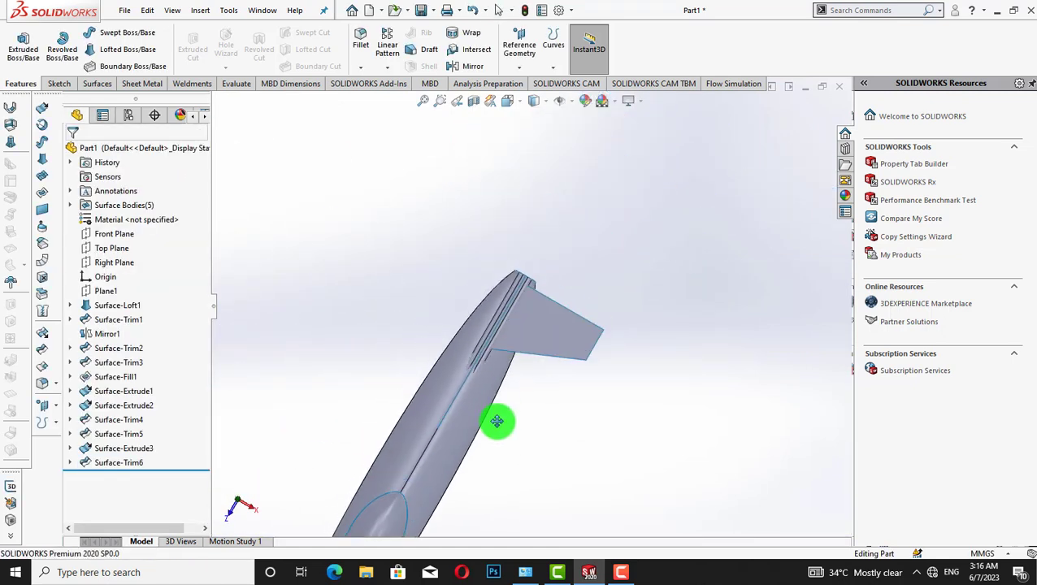
pyautogui.scroll(-3, 677, 280)
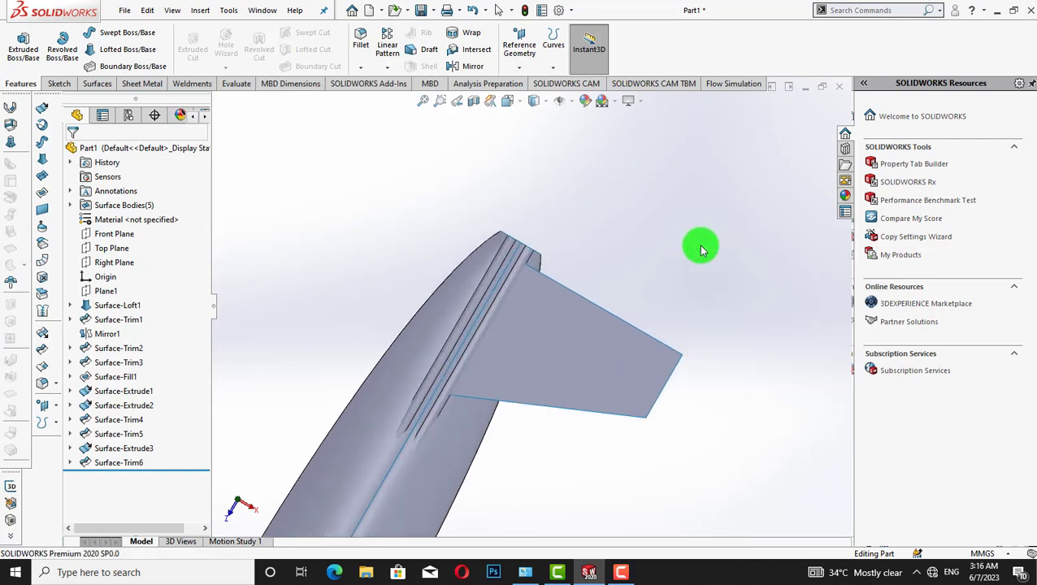
pyautogui.press('Escape')
pyautogui.rightClick(112, 248)
pyautogui.click(114, 232)
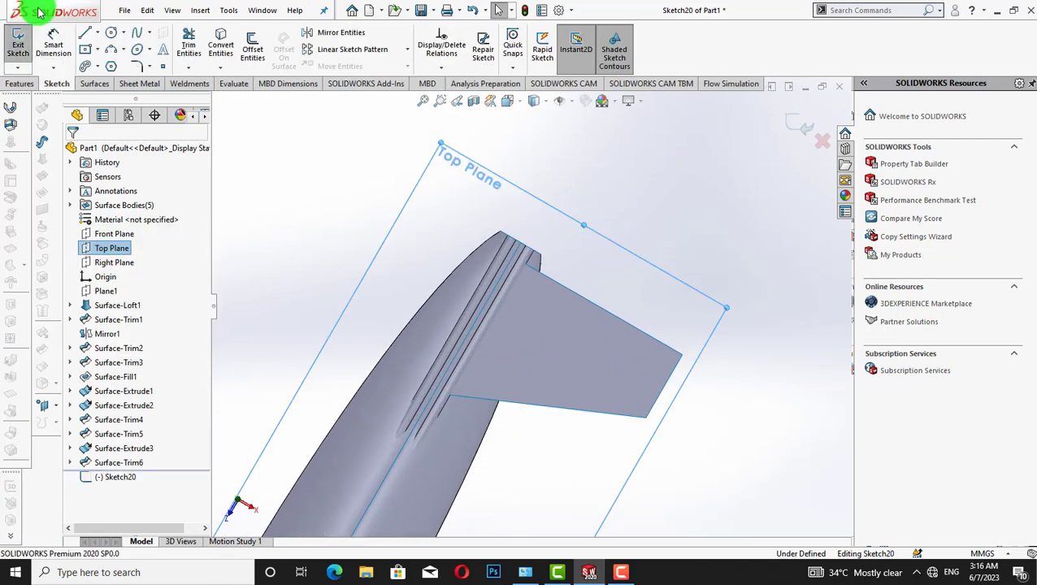
pyautogui.click(86, 32)
pyautogui.click(682, 354)
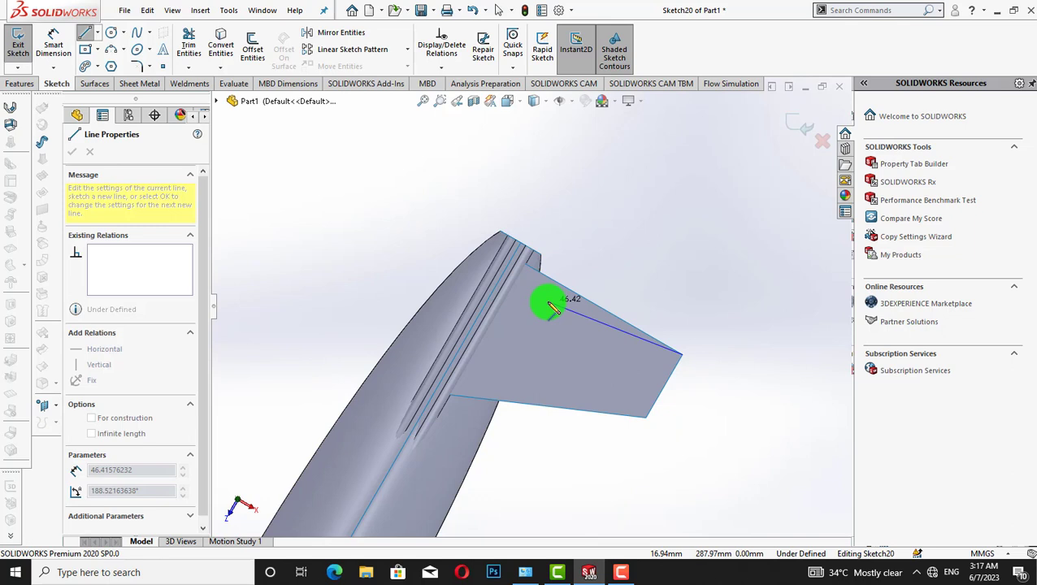
pyautogui.click(518, 273)
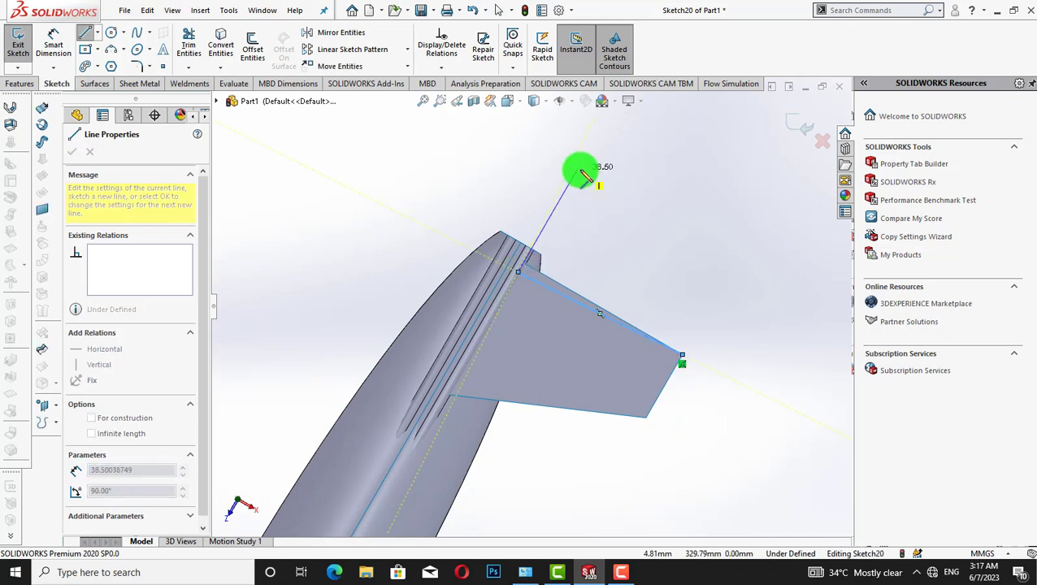
pyautogui.click(761, 260)
pyautogui.click(683, 354)
pyautogui.rightClick(705, 370)
pyautogui.click(729, 379)
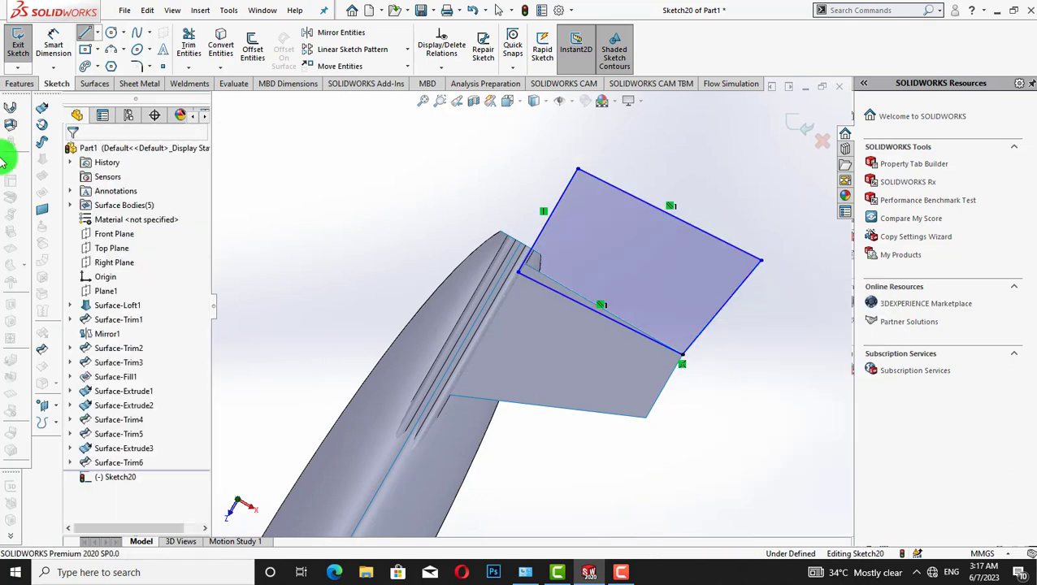
# - Trim the horizontal tail with the four-sided outline, removing the narrow wedge along its rear edge
pyautogui.click(33, 365)
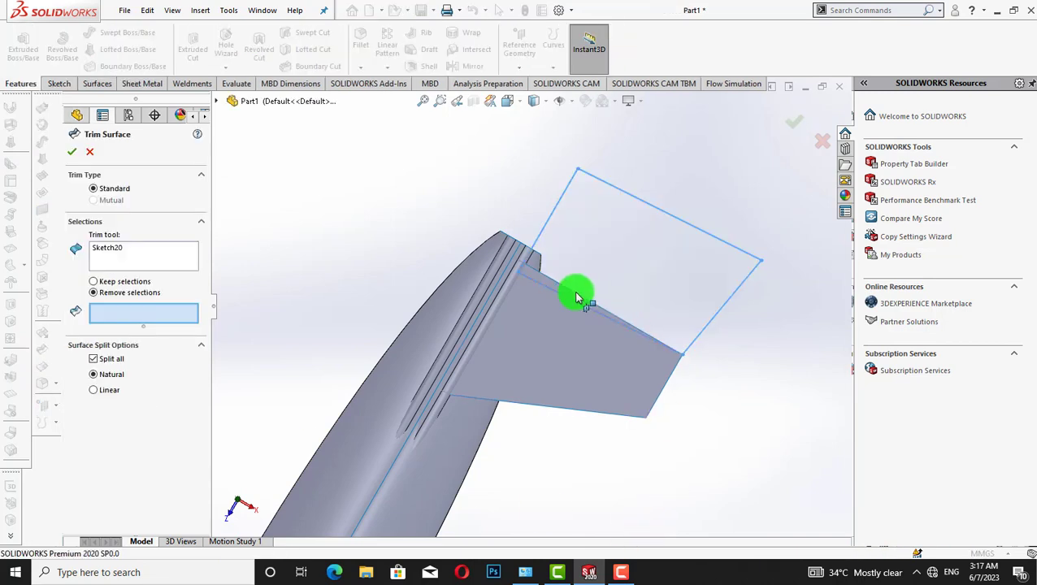
pyautogui.click(576, 292)
pyautogui.click(72, 151)
# - Examine the whole aircraft body with its fin and horizontal tail from the side and from above
pyautogui.moveTo(322, 210); pyautogui.dragTo(329, 213, button='middle')
pyautogui.rightClick(300, 198)
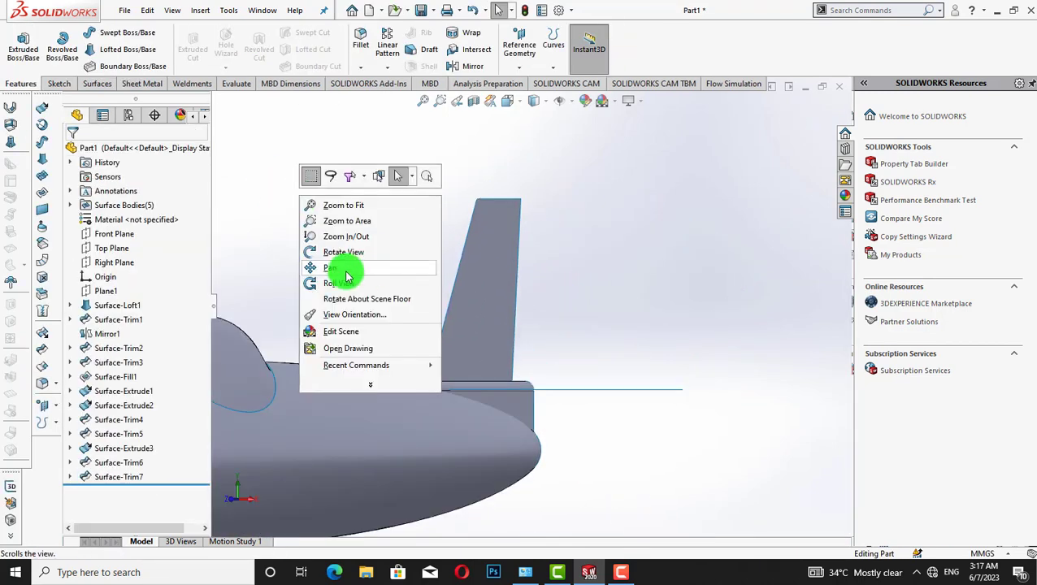
pyautogui.click(345, 269)
pyautogui.moveTo(360, 292); pyautogui.dragTo(673, 263)
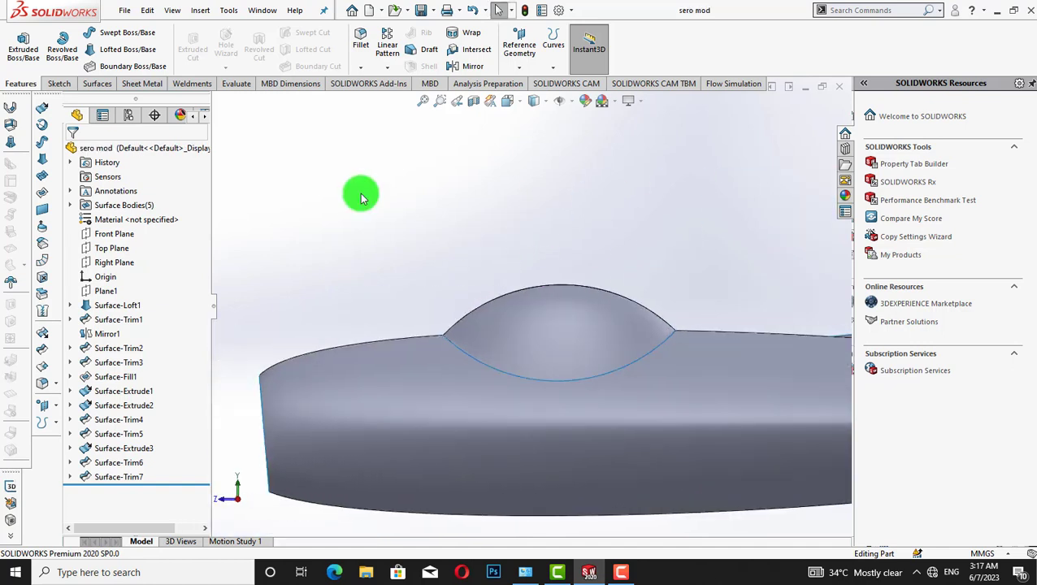
pyautogui.scroll(3, 359, 192)
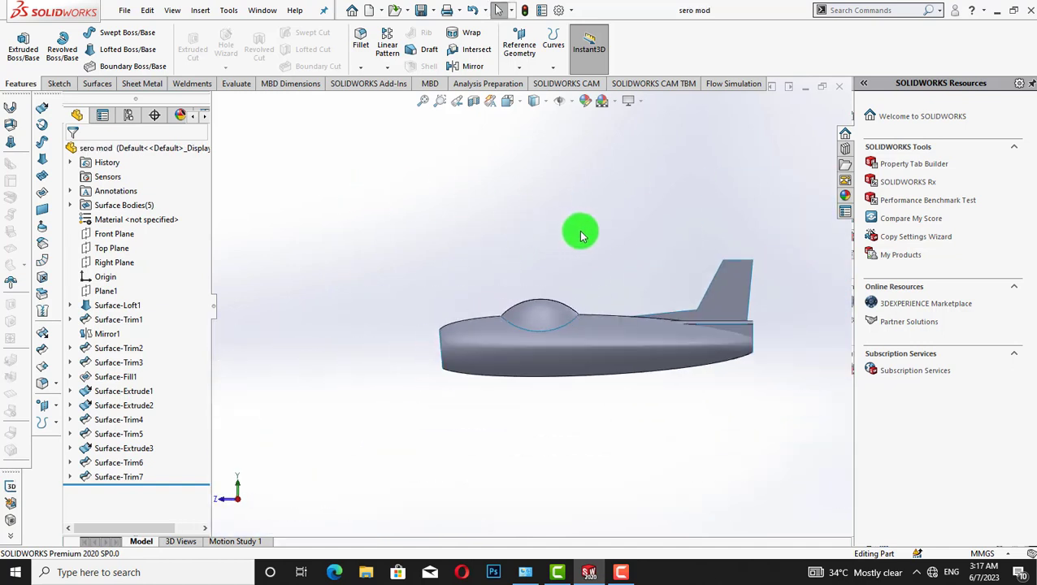
pyautogui.press('Down')
pyautogui.press('Down')
pyautogui.press('Down')
pyautogui.press('Down')
pyautogui.press('Down')
pyautogui.press('Down')
pyautogui.press('Up')
pyautogui.press('Up')
pyautogui.press('Up')
pyautogui.press('Up')
pyautogui.press('Up')
pyautogui.press('Up')
# - Open a new sketch on the Right Plane with the full side of the aircraft in view
pyautogui.rightClick(402, 174)
pyautogui.click(450, 245)
pyautogui.moveTo(606, 318); pyautogui.dragTo(507, 213)
pyautogui.scroll(-2, 507, 213)
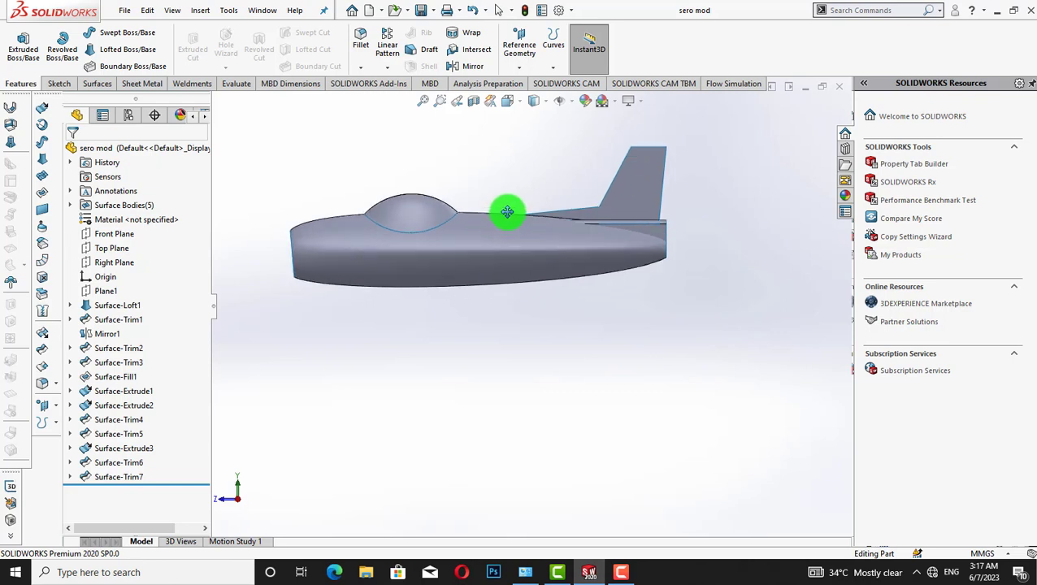
pyautogui.moveTo(345, 183); pyautogui.dragTo(377, 195)
pyautogui.rightClick(99, 263)
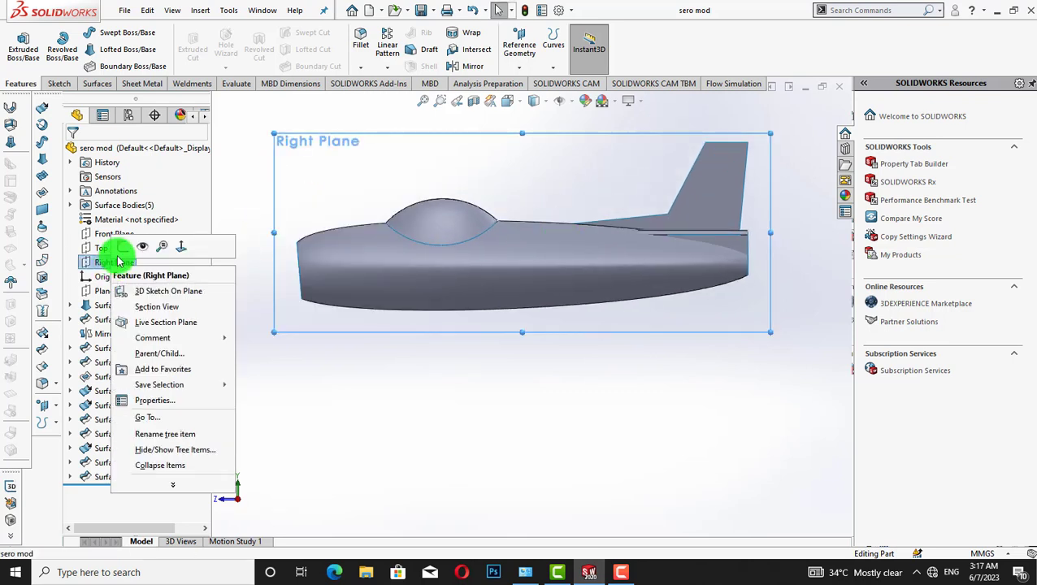
pyautogui.click(114, 240)
# - Sketch a flat ellipse with radii of about 57 mm and 3.6 mm along the fuselage below the canopy, and shift its centre toward the tail
pyautogui.click(149, 49)
pyautogui.click(163, 82)
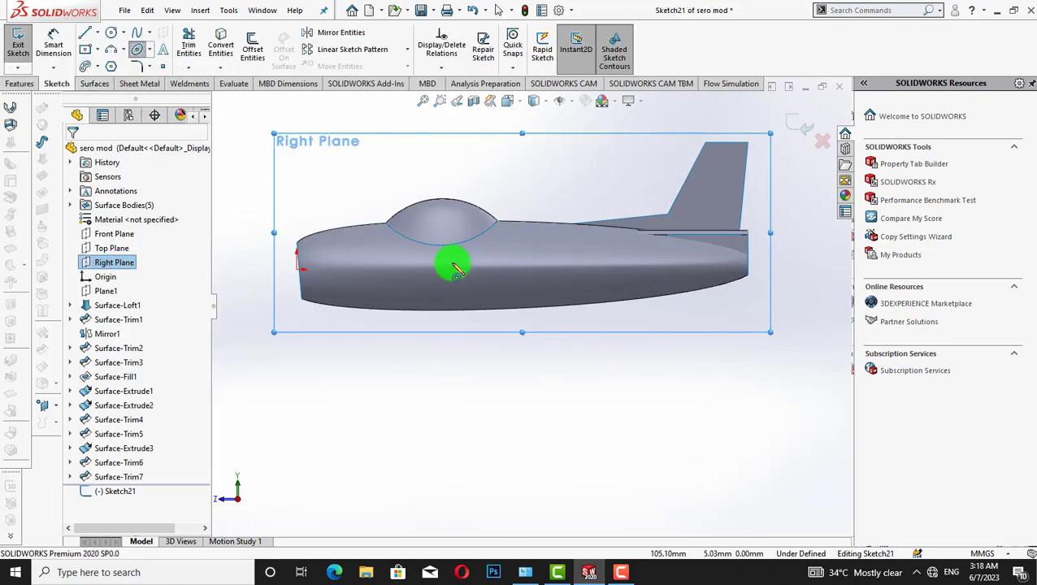
pyautogui.moveTo(436, 272); pyautogui.dragTo(516, 275)
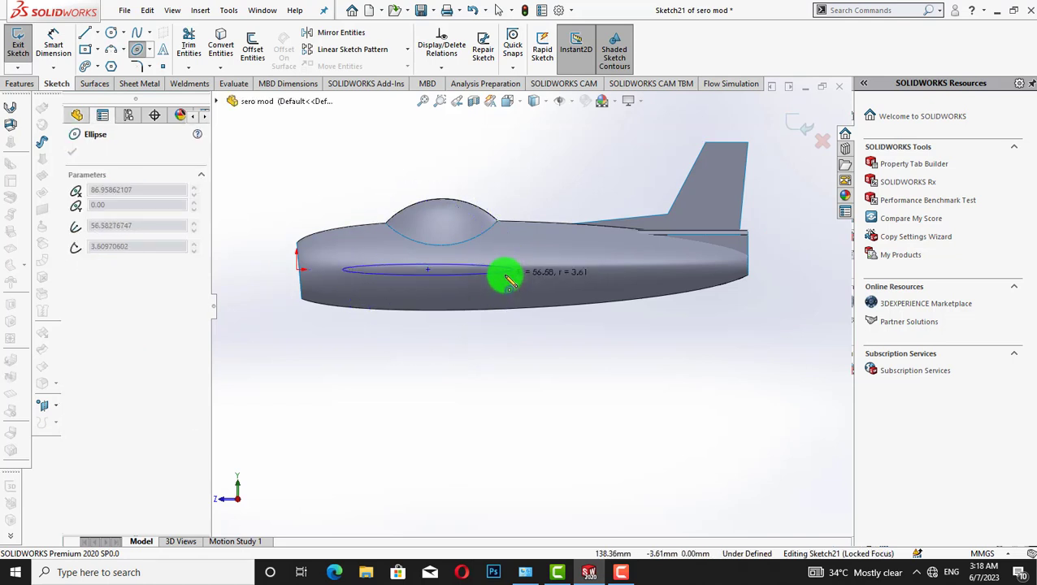
pyautogui.click(505, 277)
pyautogui.rightClick(280, 311)
pyautogui.click(305, 323)
pyautogui.moveTo(428, 270); pyautogui.dragTo(447, 270)
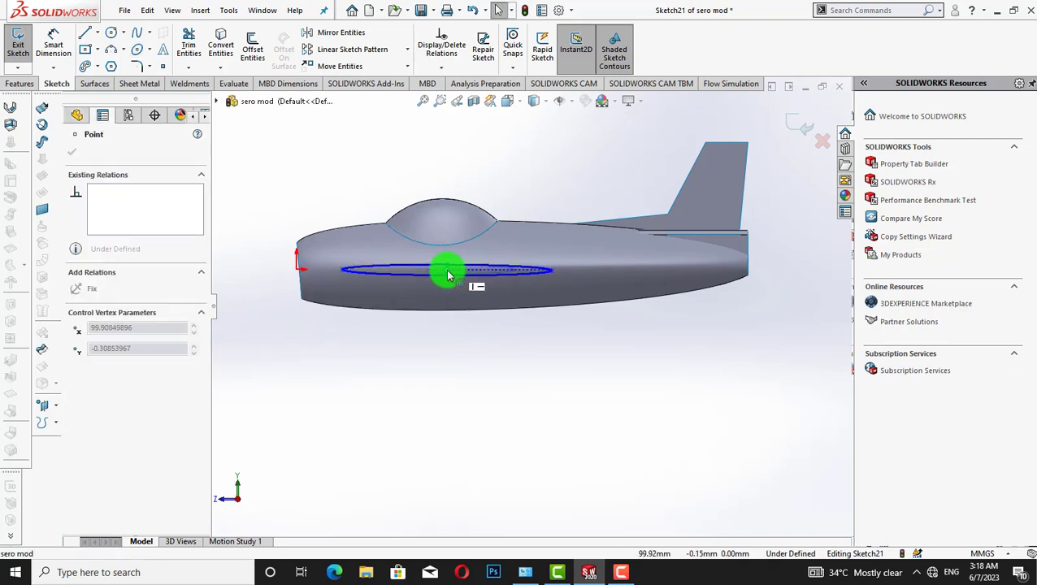
pyautogui.click(477, 342)
# - Check the ellipse from above, and undo it completely while keeping the Right Plane sketch open
pyautogui.press('Down')
pyautogui.press('Down')
pyautogui.press('Down')
pyautogui.press('Down')
pyautogui.press('Down')
pyautogui.press('Down')
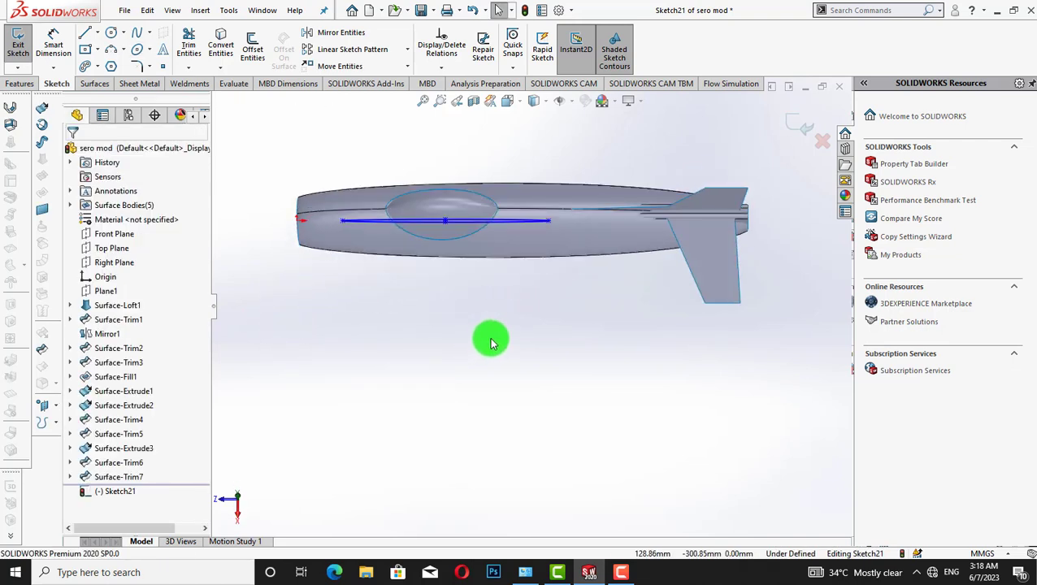
pyautogui.press('Up')
pyautogui.hotkey('ctrl', 'z')
pyautogui.hotkey('ctrl', 'z')
pyautogui.hotkey('ctrl', 'z')
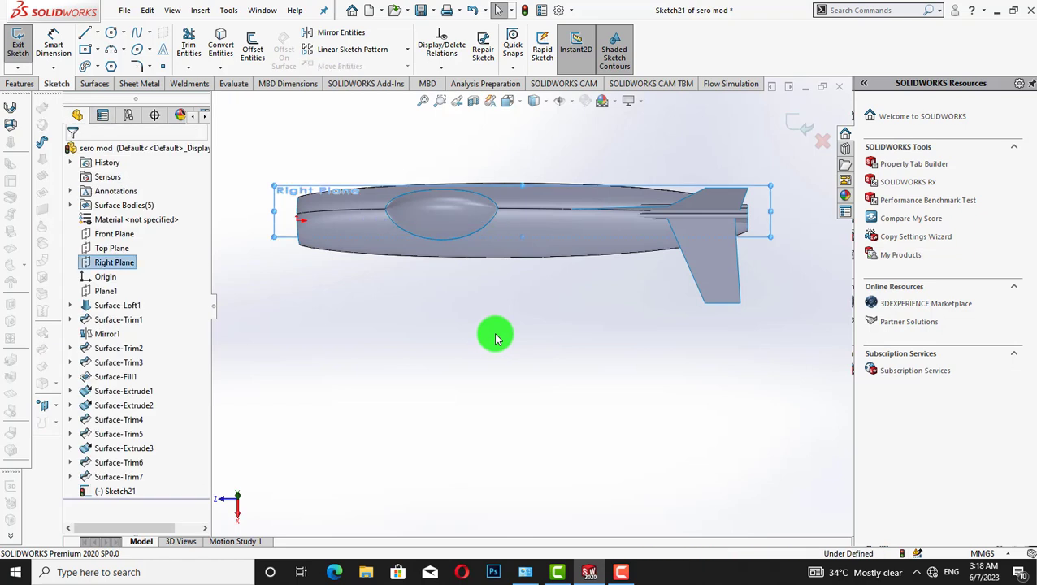
pyautogui.press('Up')
pyautogui.press('Up')
pyautogui.press('Up')
pyautogui.press('Up')
pyautogui.press('Up')
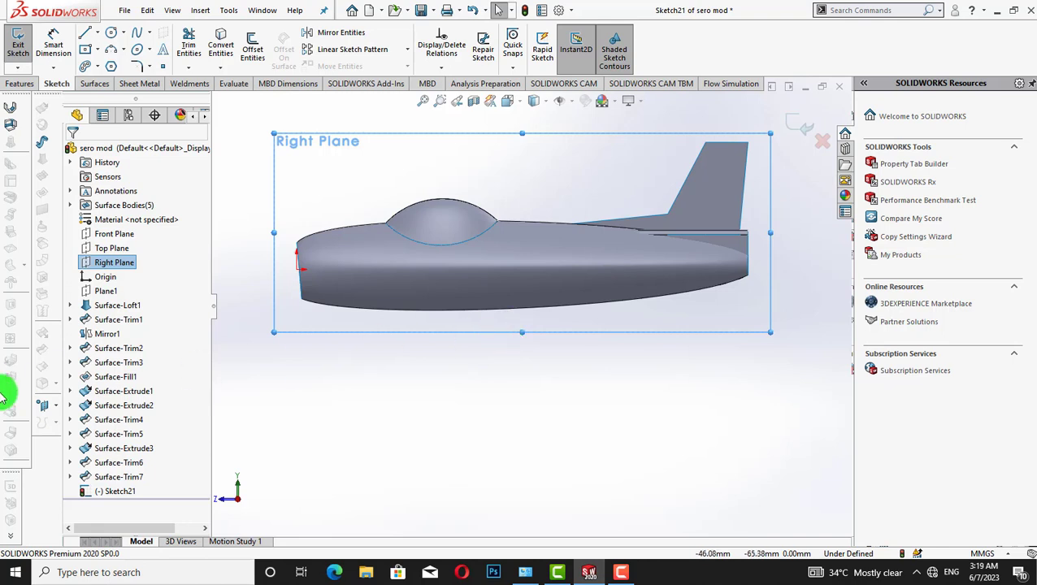
# - Sketch a flat horizontal ellipse with radii of about 41 mm and 2 mm low on the fuselage side, slightly behind the canopy's centre
pyautogui.rightClick(120, 262)
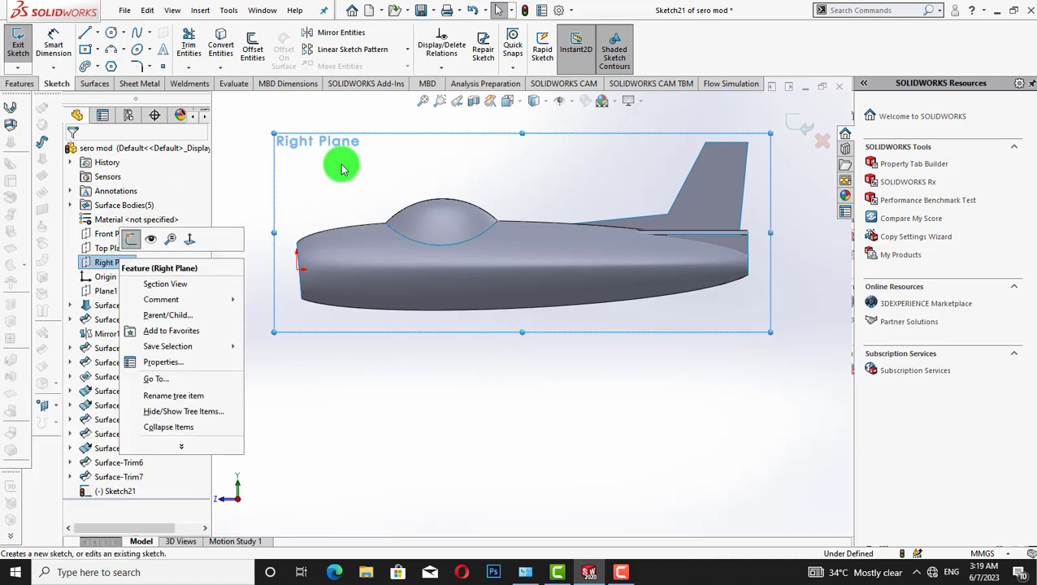
pyautogui.click(636, 111)
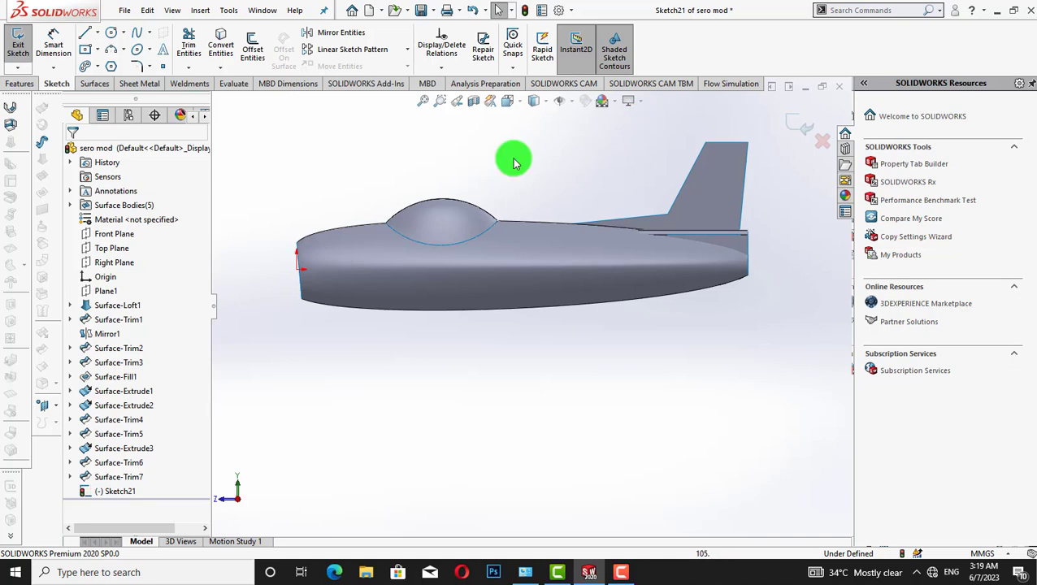
pyautogui.click(153, 54)
pyautogui.click(162, 81)
pyautogui.click(475, 295)
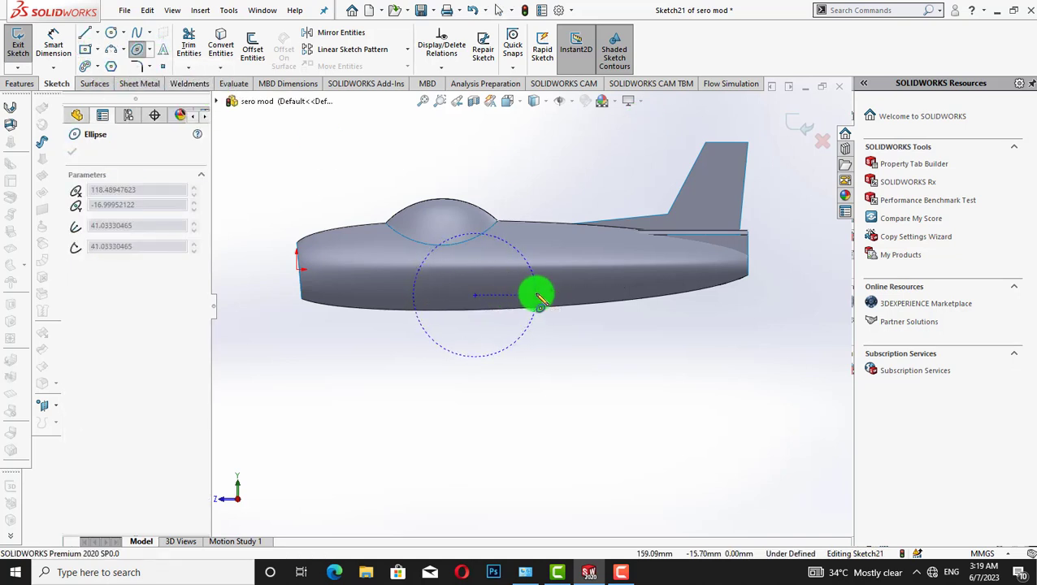
pyautogui.click(538, 300)
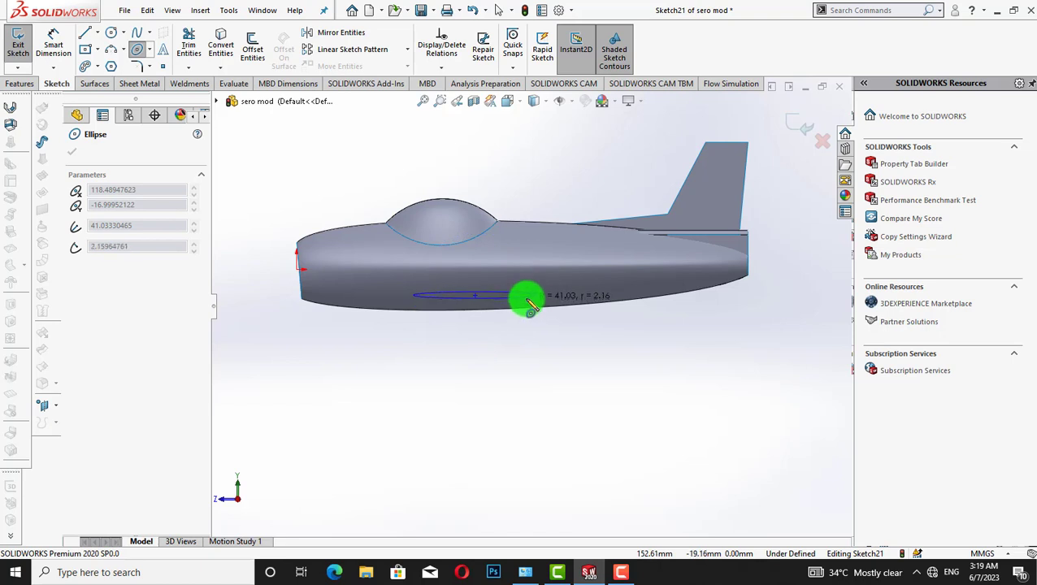
pyautogui.click(529, 303)
pyautogui.press('Escape')
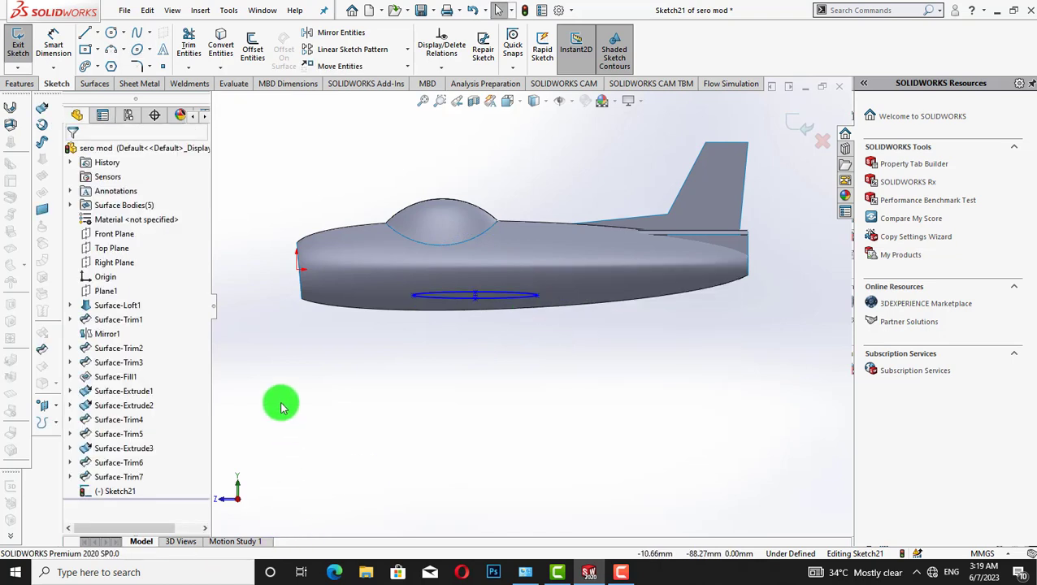
# - Examine the ellipse's position on the fuselage from an angled front view
pyautogui.press('Up')
pyautogui.press('Up')
pyautogui.press('Right')
pyautogui.press('Right')
pyautogui.press('Right')
pyautogui.press('Right')
pyautogui.press('Right')
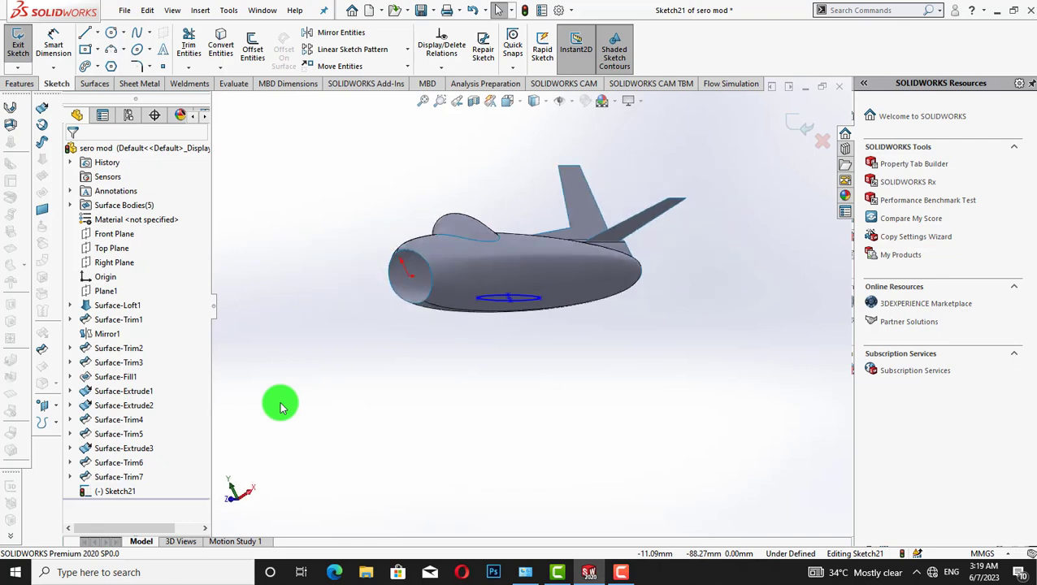
# - Face the Right Plane straight on and finish the flat ellipse sketch low on the fuselage, keeping the ellipse
pyautogui.hotkey('ctrl', '7')
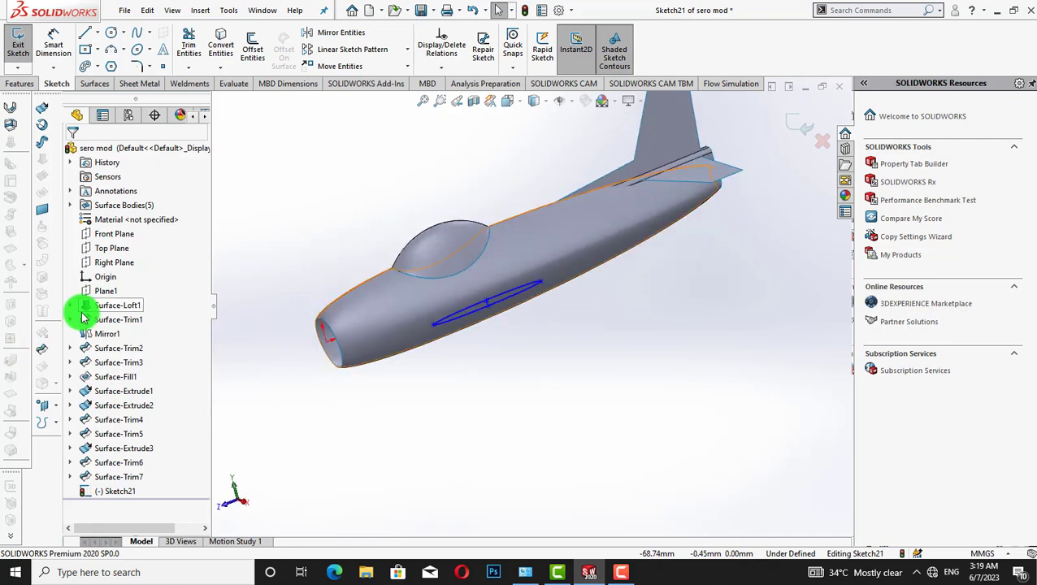
pyautogui.rightClick(100, 263)
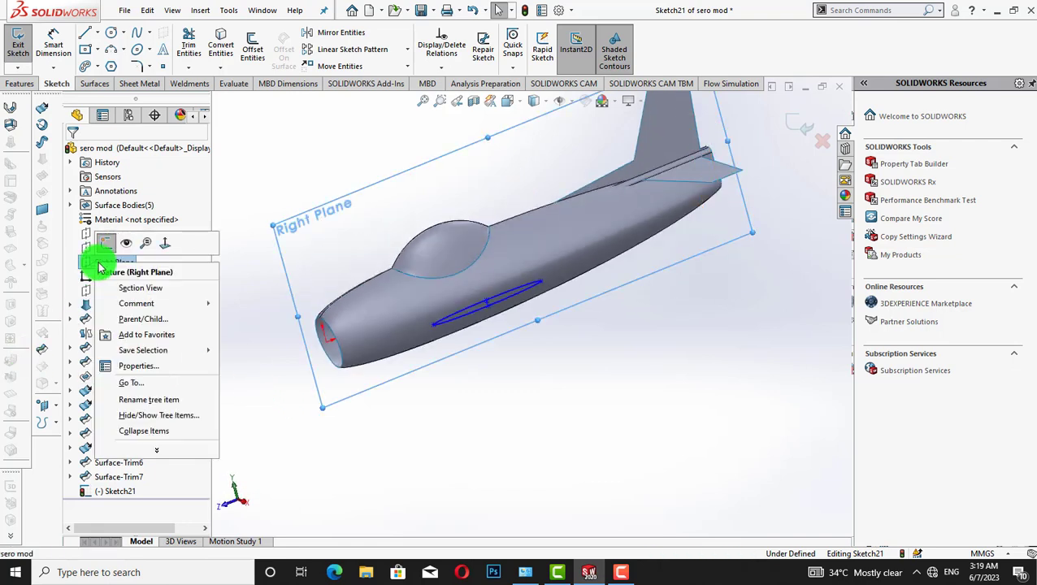
pyautogui.click(162, 252)
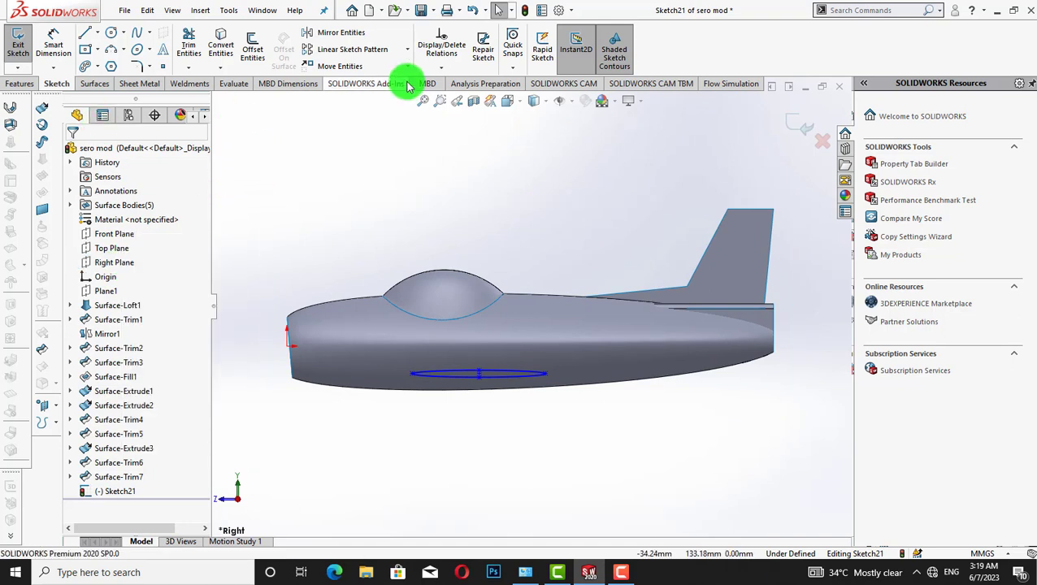
pyautogui.click(20, 83)
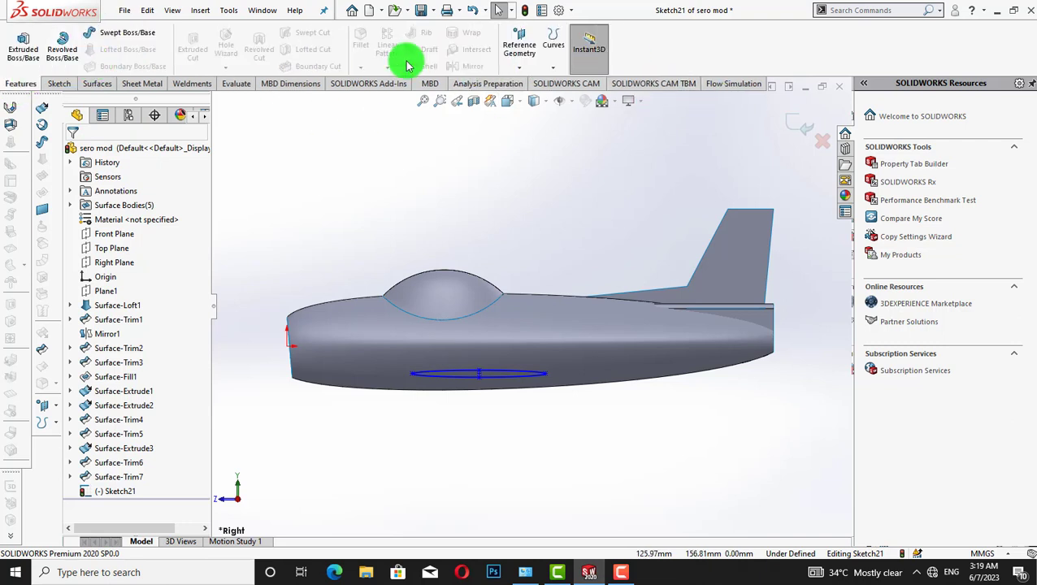
pyautogui.click(519, 67)
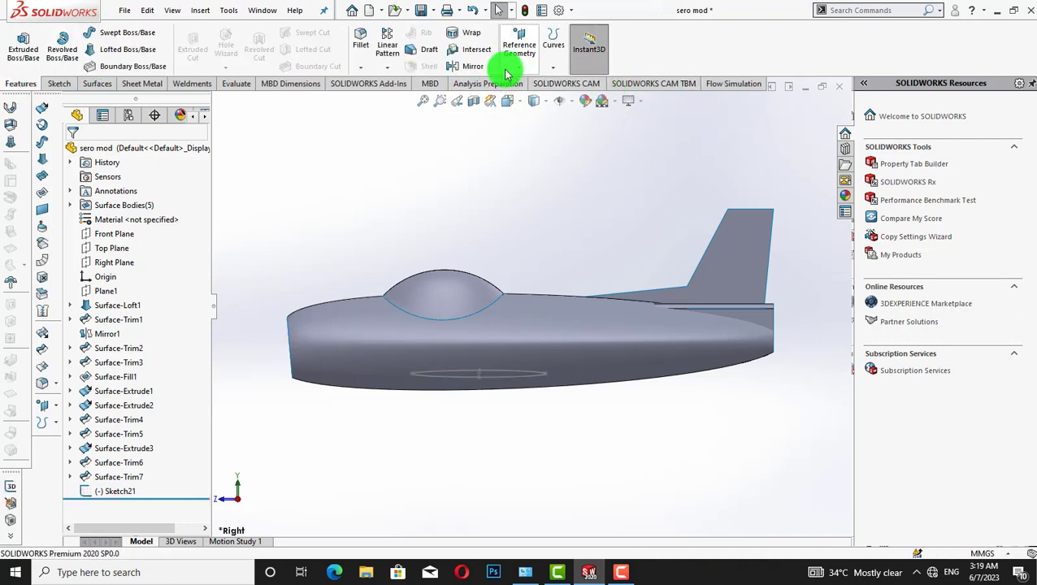
# - Start a new reference plane and expand the part's feature list so that an existing plane can be picked as first reference
pyautogui.click(519, 68)
pyautogui.click(532, 85)
pyautogui.click(217, 101)
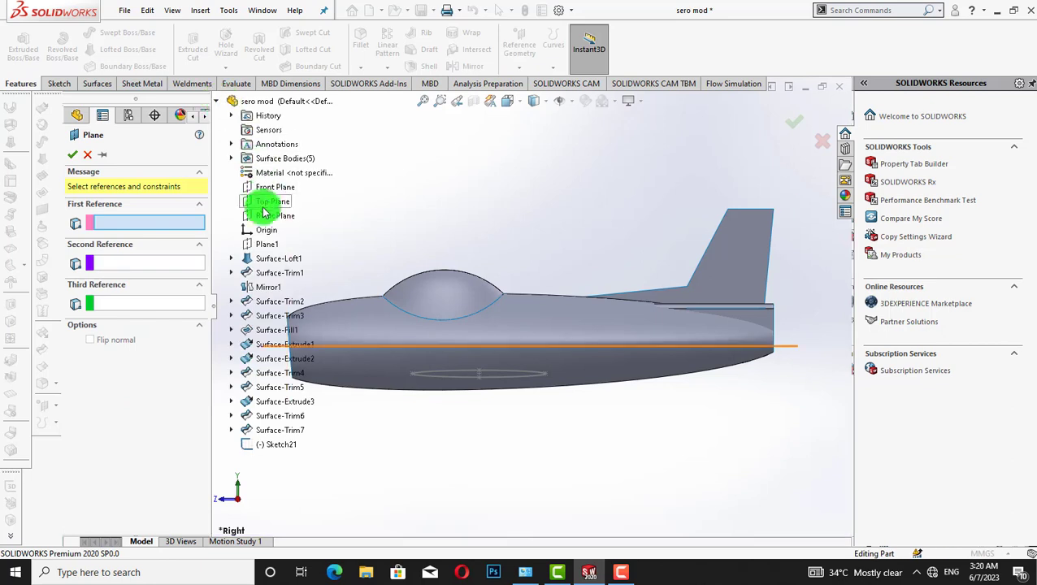
# - Create a reference plane offset 150 mm from the Right Plane, on the tailplane side of the fuselage
pyautogui.click(265, 218)
pyautogui.hotkey('ctrl', '8')
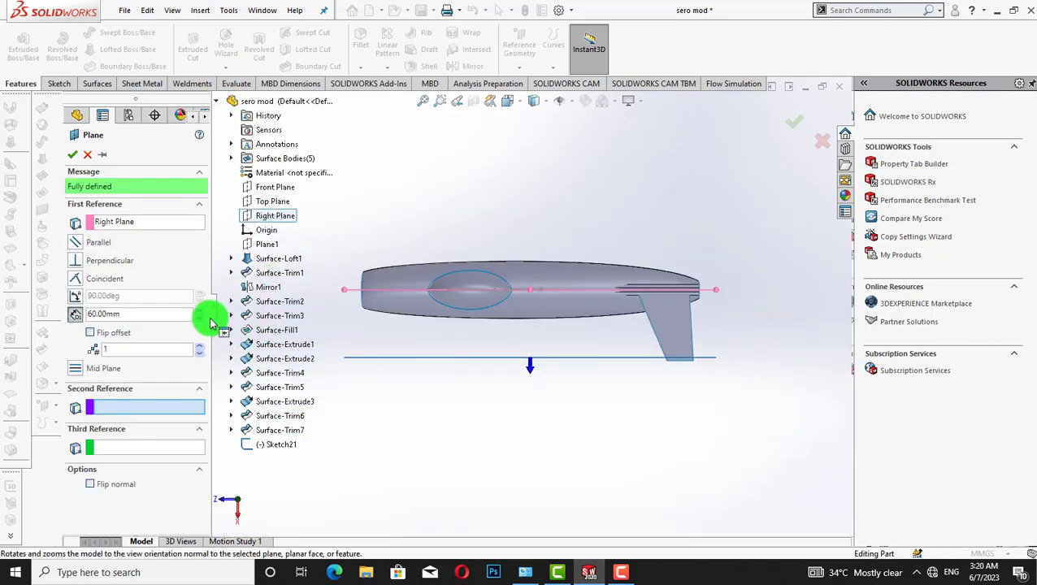
pyautogui.click(200, 310)
pyautogui.click(203, 315)
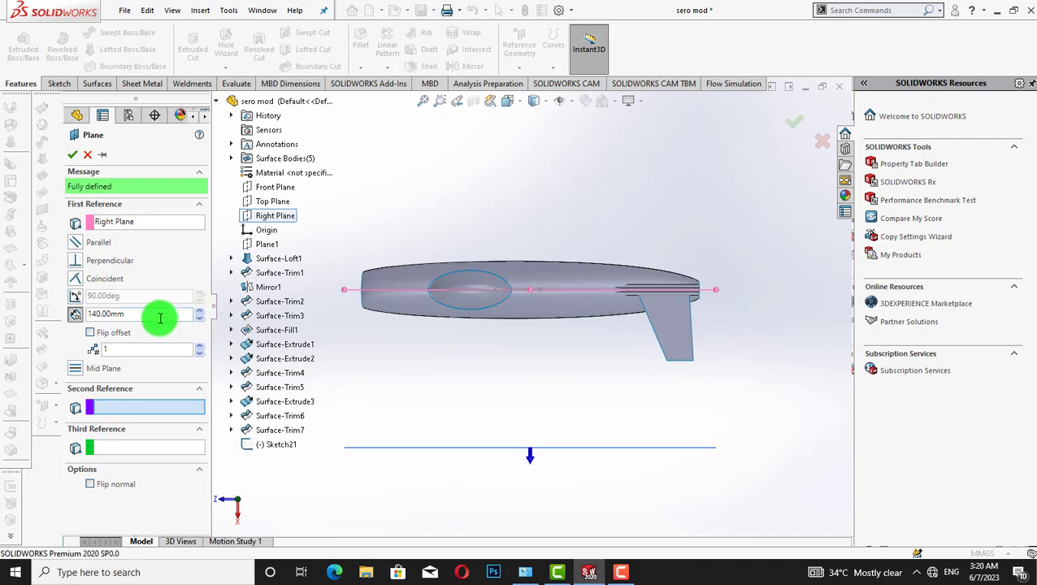
pyautogui.write('0')
pyautogui.press('Return')
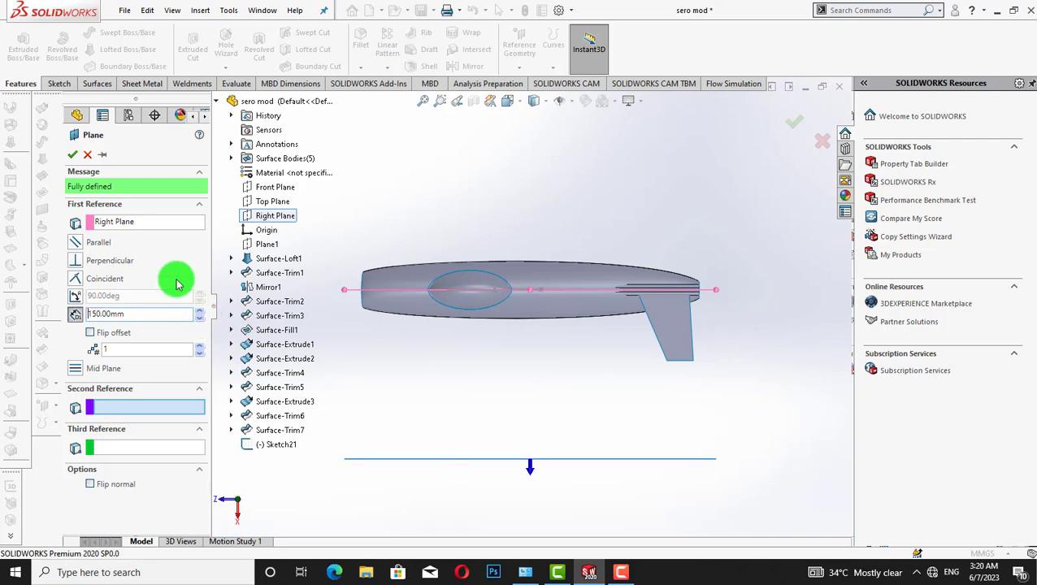
pyautogui.click(71, 156)
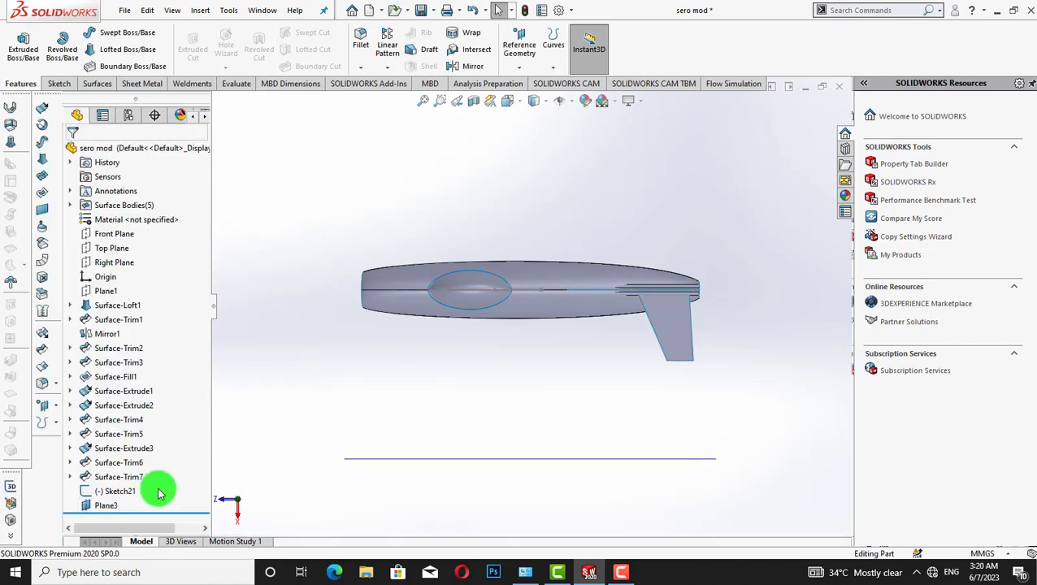
# - Try to sketch a flat ellipse with radii of about 25 mm and 1.9 mm on the new offset plane, over the rear half of the wing-root ellipse
pyautogui.rightClick(110, 505)
pyautogui.click(188, 278)
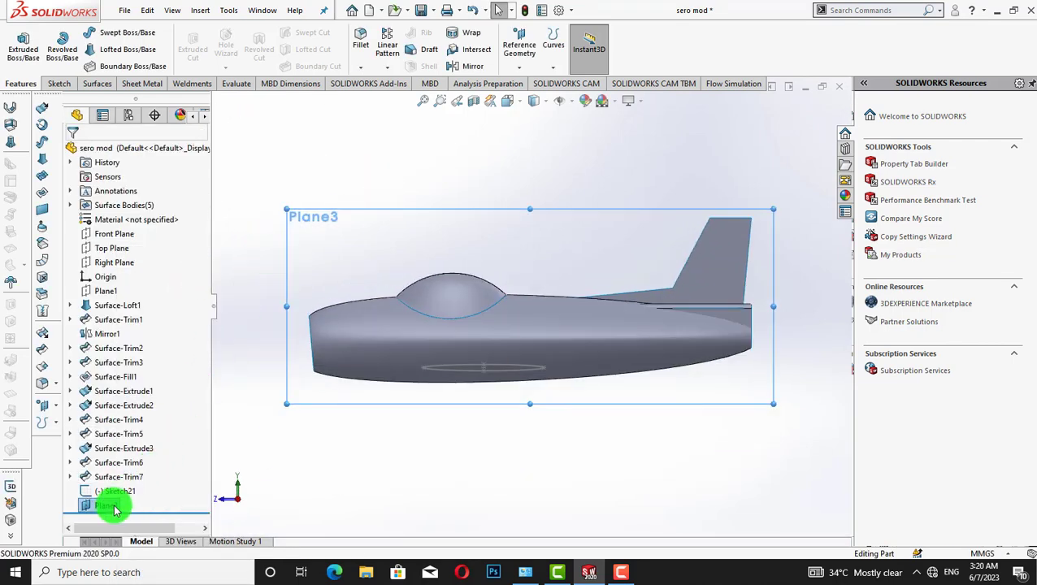
pyautogui.rightClick(109, 504)
pyautogui.click(128, 277)
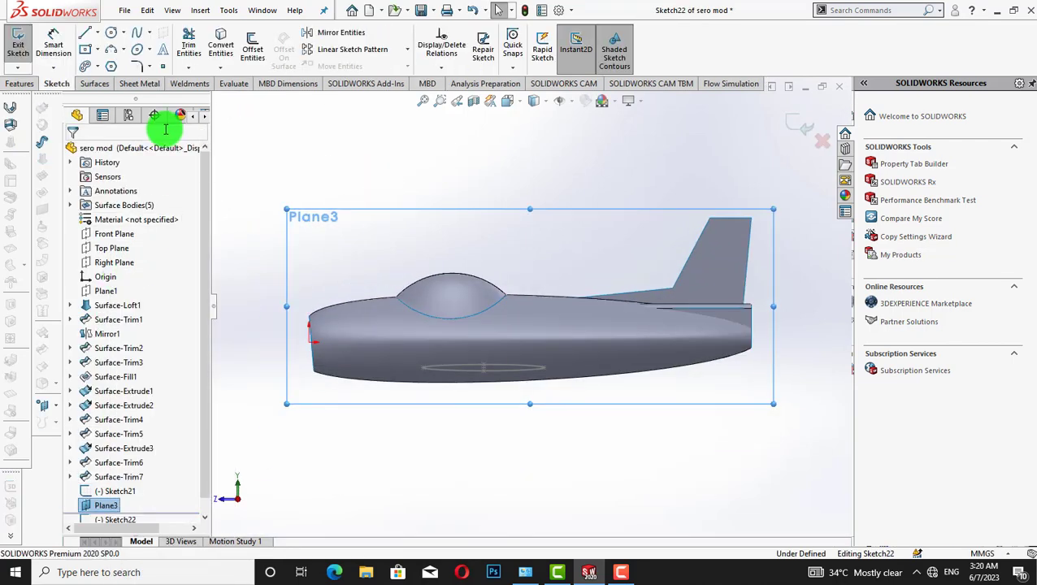
pyautogui.click(149, 50)
pyautogui.click(175, 81)
pyautogui.scroll(-5, 428, 215)
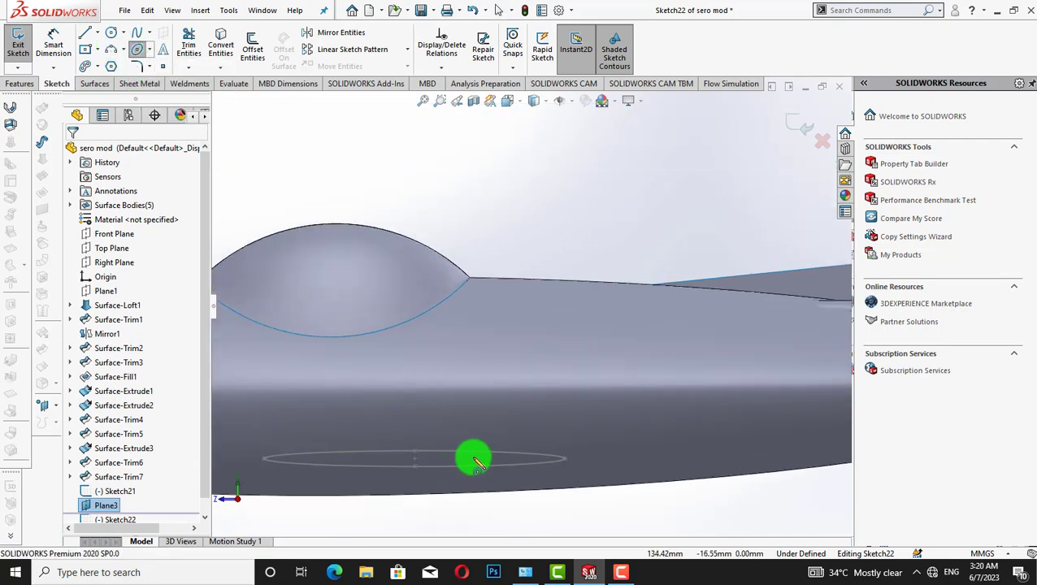
pyautogui.click(474, 461)
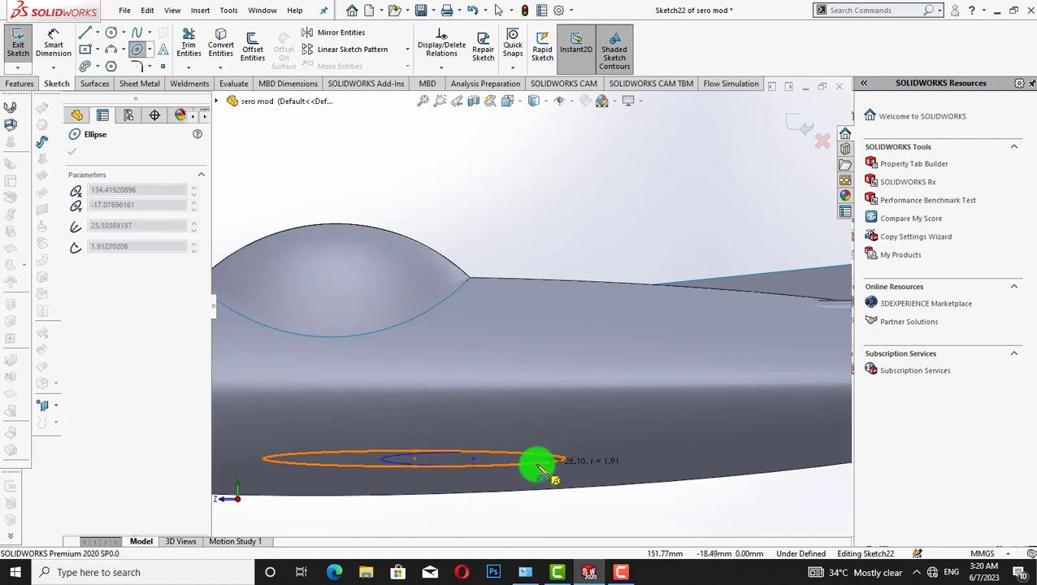
pyautogui.click(538, 466)
pyautogui.rightClick(573, 251)
pyautogui.click(589, 251)
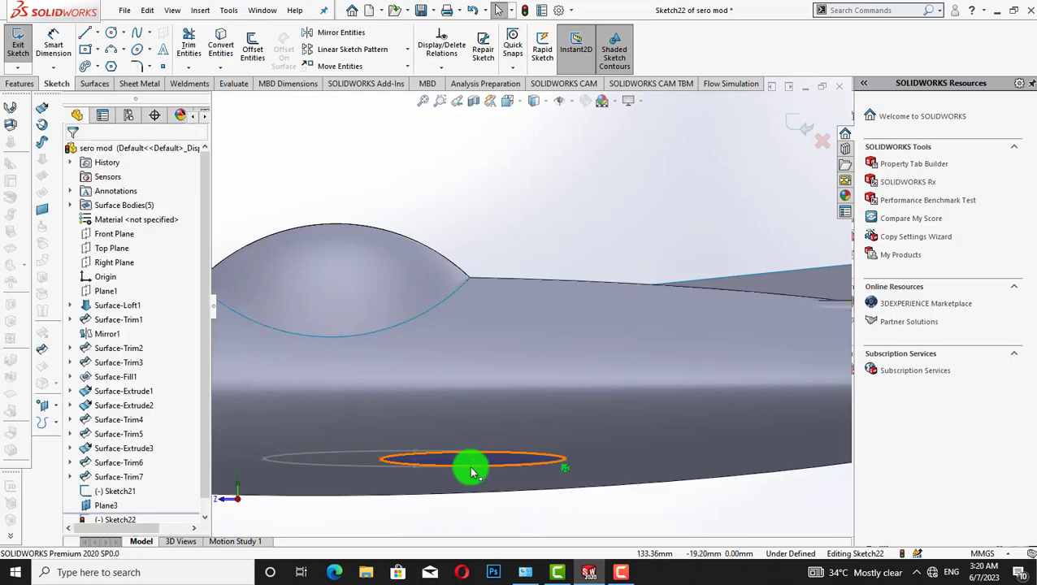
pyautogui.moveTo(473, 460); pyautogui.dragTo(477, 465)
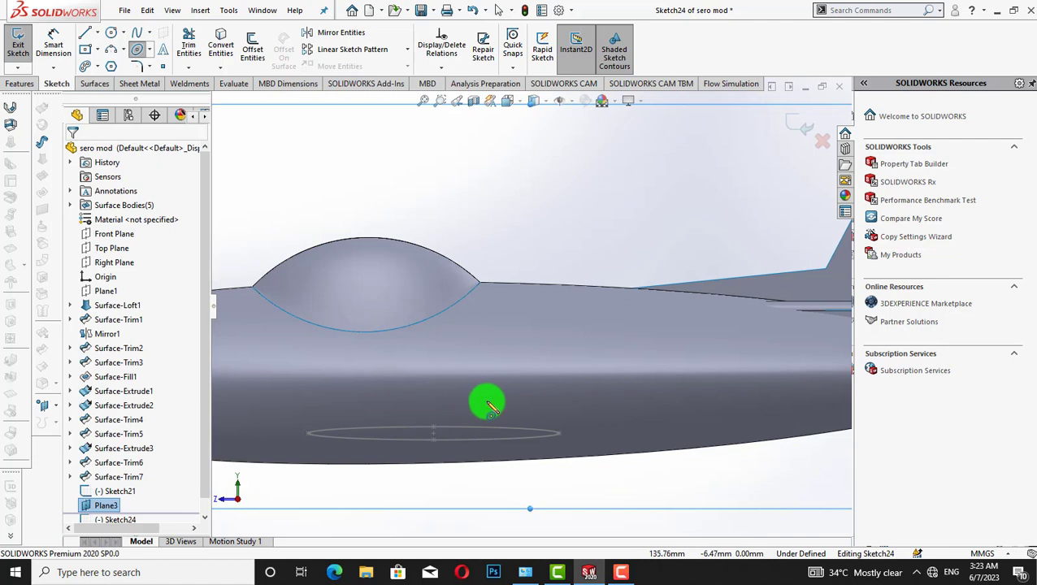
# - Try to sketch a flat ellipse with radii of about 22 mm and 1.9 mm above the wing-root ellipse, and shift its centre
pyautogui.moveTo(494, 404); pyautogui.dragTo(561, 408)
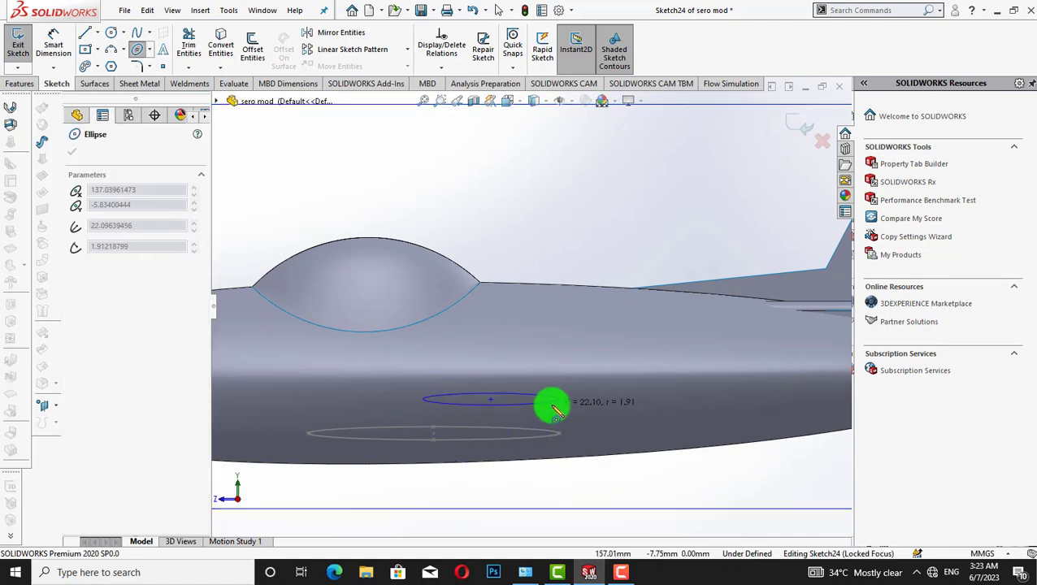
pyautogui.click(554, 408)
pyautogui.rightClick(593, 225)
pyautogui.click(605, 236)
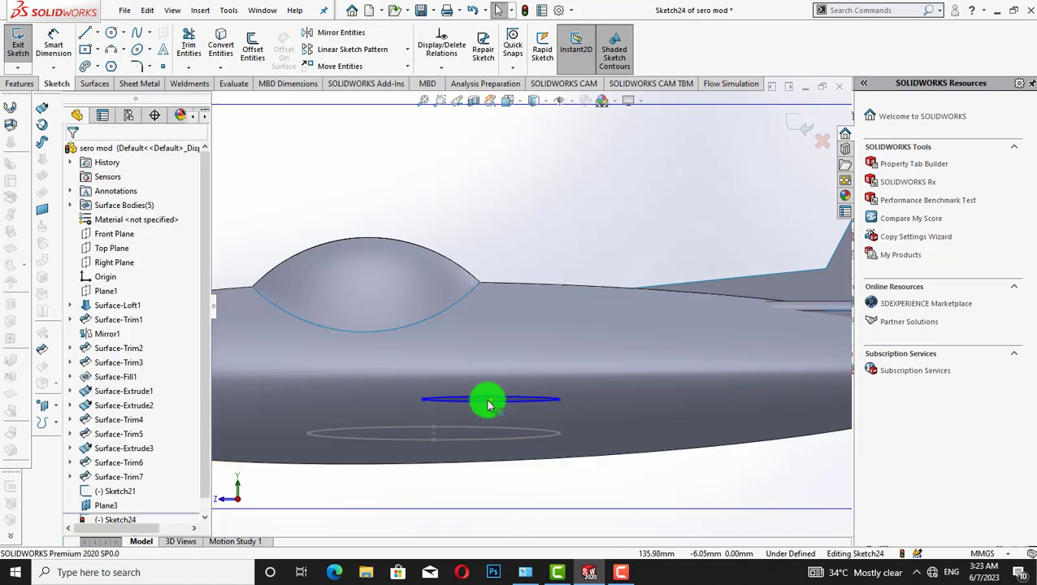
pyautogui.click(500, 401)
pyautogui.moveTo(500, 403); pyautogui.dragTo(509, 407)
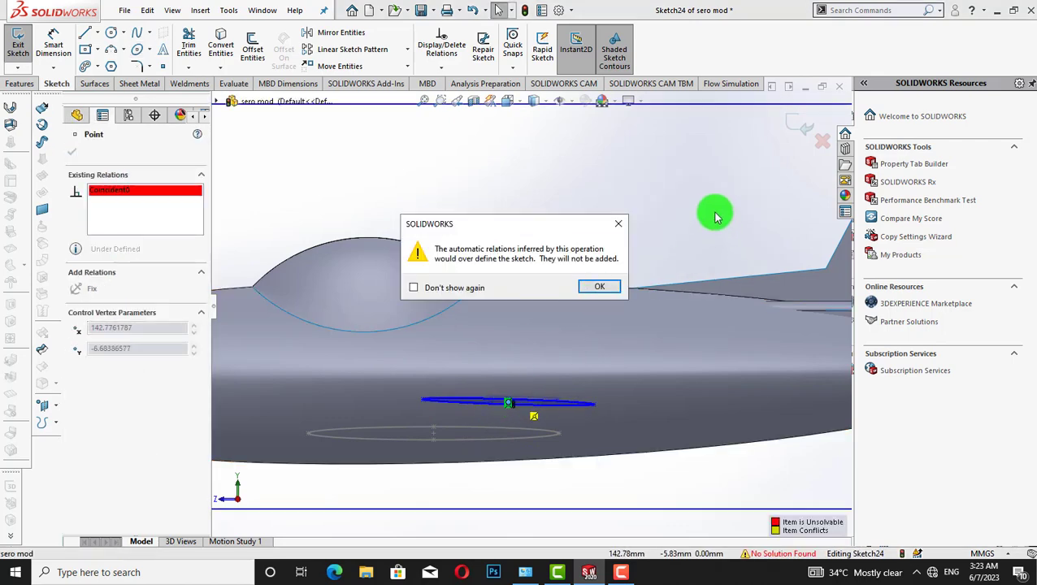
pyautogui.click(622, 224)
pyautogui.click(623, 220)
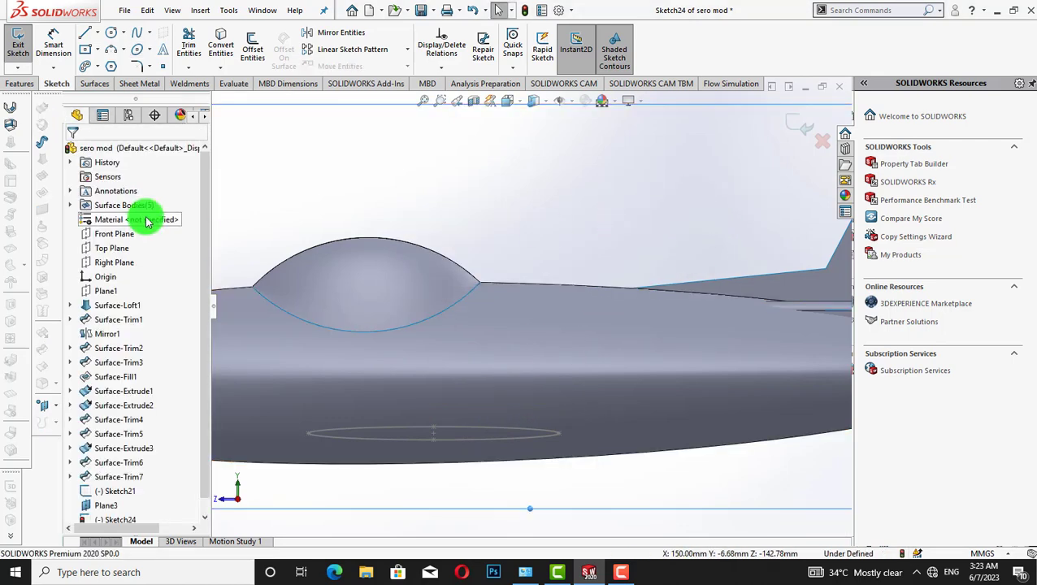
# - Sketch a wing-tip ellipse with radii of about 13.4 mm and 0.85 mm, above and rearward of the wing-root ellipse, and close the sketch
pyautogui.click(138, 52)
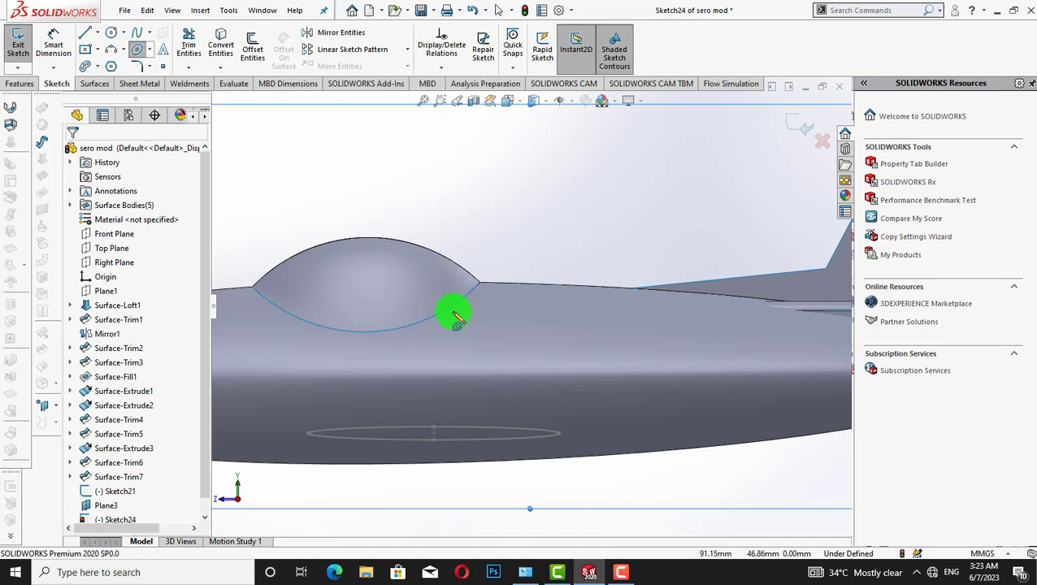
pyautogui.click(527, 397)
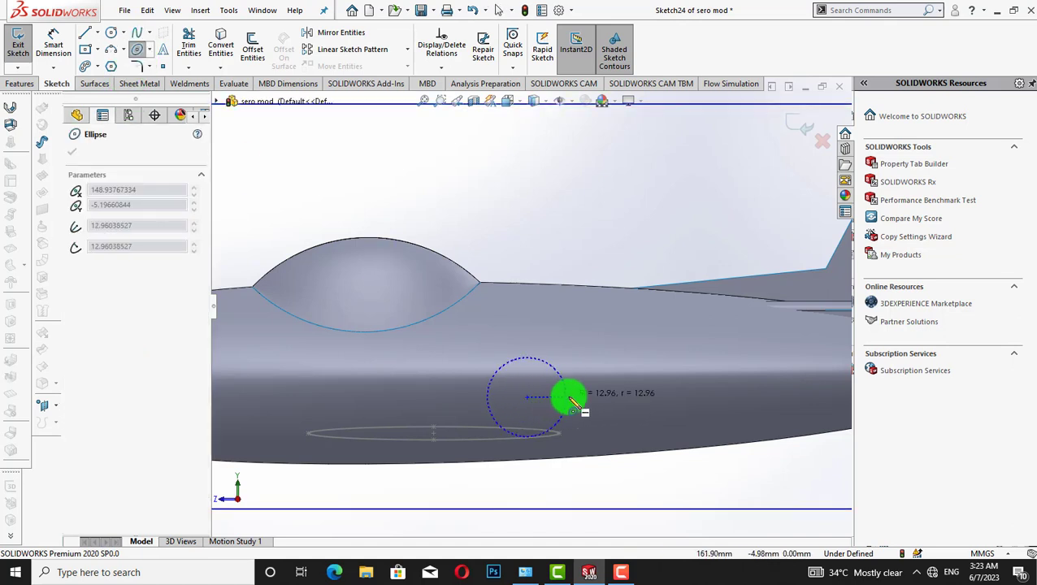
pyautogui.click(571, 401)
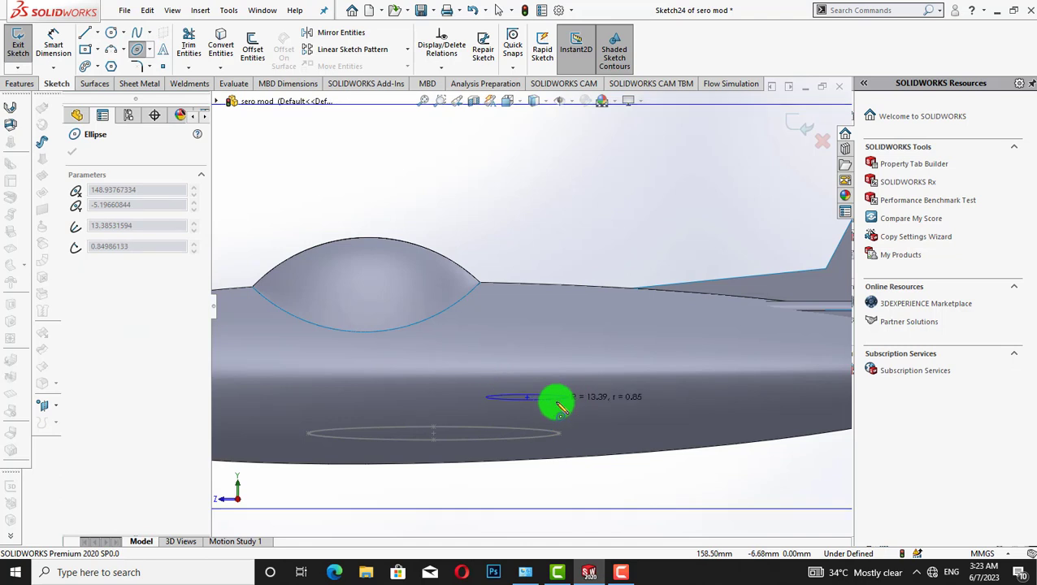
pyautogui.click(560, 402)
pyautogui.rightClick(593, 200)
pyautogui.click(609, 213)
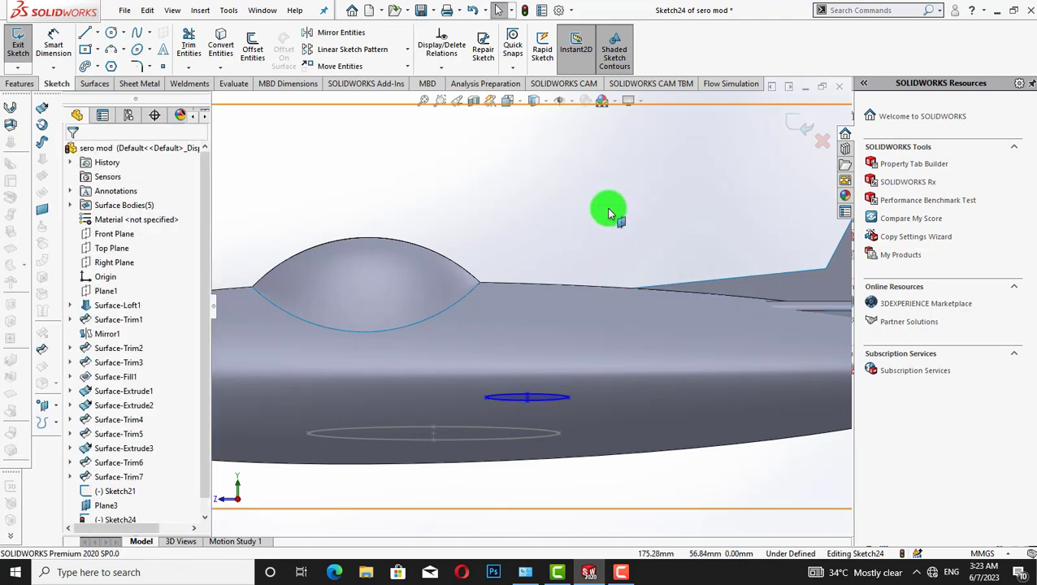
pyautogui.click(799, 130)
# - Create a surface loft from the wing-root ellipse to the wing-tip ellipse on the offset plane
pyautogui.press('f')
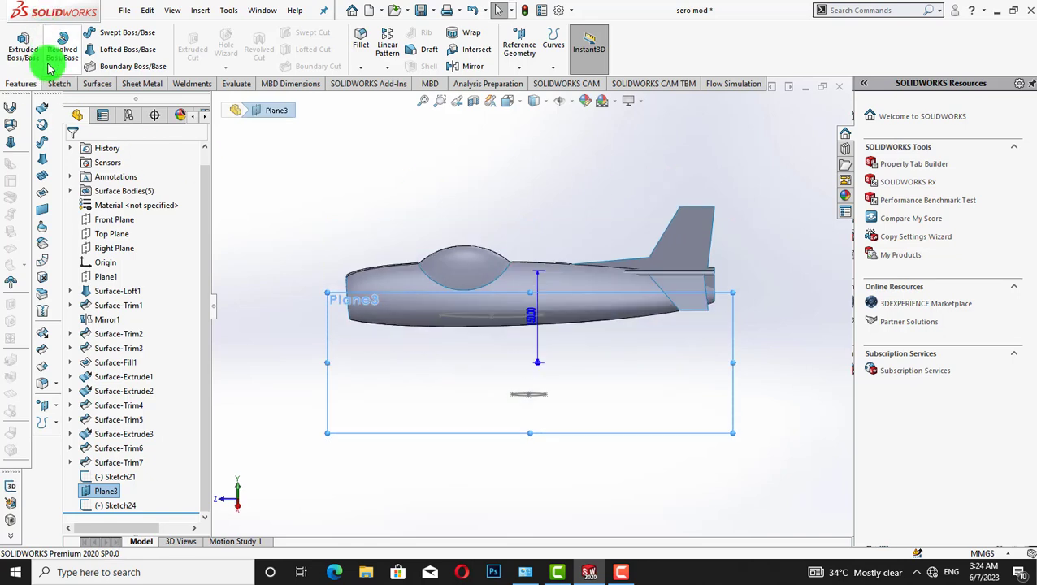
pyautogui.click(40, 159)
pyautogui.click(457, 320)
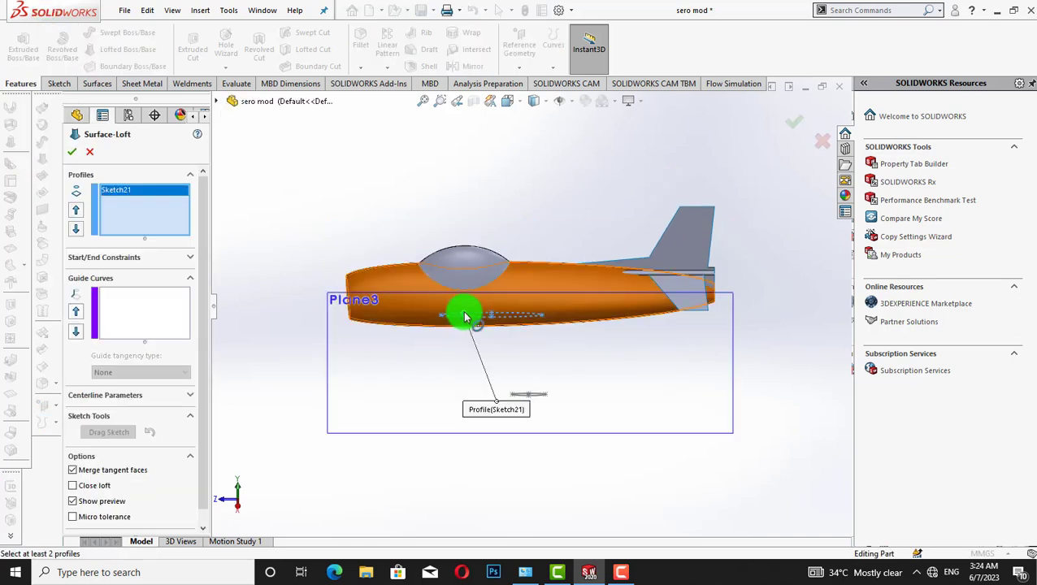
pyautogui.click(523, 395)
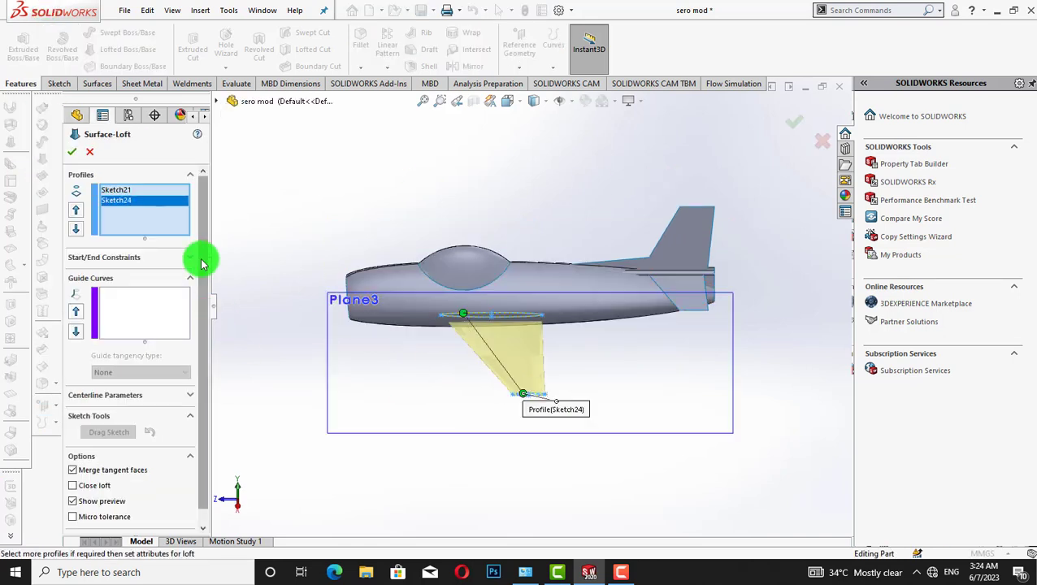
pyautogui.click(72, 152)
pyautogui.click(370, 207)
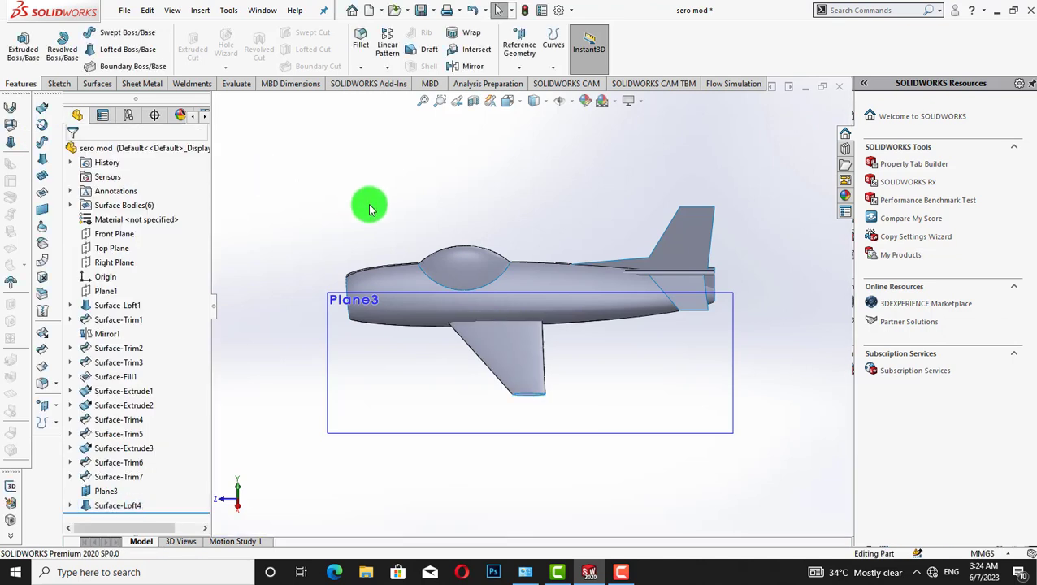
# - Examine the shape and angle of the lofted wing from several viewing directions
pyautogui.press('Down')
pyautogui.press('Down')
pyautogui.press('Down')
pyautogui.press('Up')
pyautogui.press('Up')
pyautogui.press('Up')
pyautogui.press('Up')
pyautogui.press('Up')
pyautogui.press('Right')
pyautogui.press('Right')
pyautogui.press('Right')
pyautogui.press('Right')
pyautogui.press('Right')
pyautogui.press('Right')
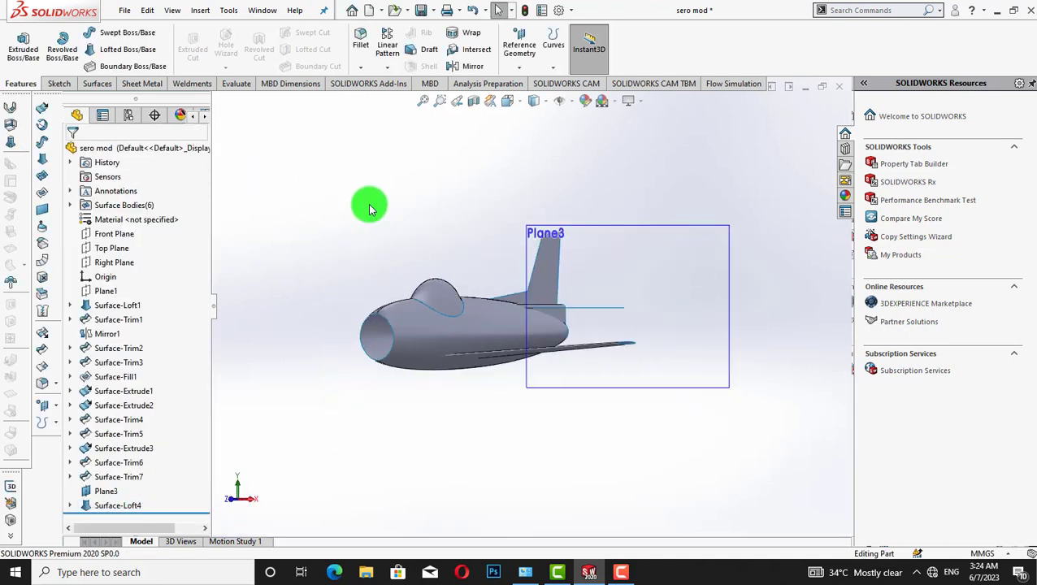
pyautogui.press('Left')
pyautogui.press('Left')
pyautogui.press('Left')
pyautogui.press('Left')
pyautogui.press('Left')
pyautogui.press('Left')
pyautogui.press('Down')
pyautogui.press('Down')
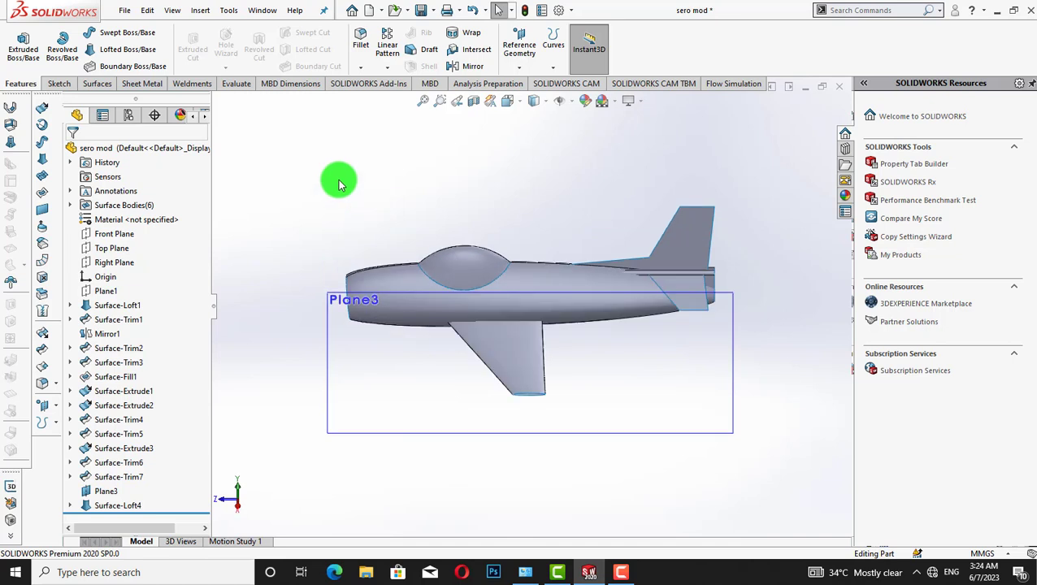
# - Mirror the lofted wing and the horizontal tail surface bodies about the Right Plane
pyautogui.click(490, 71)
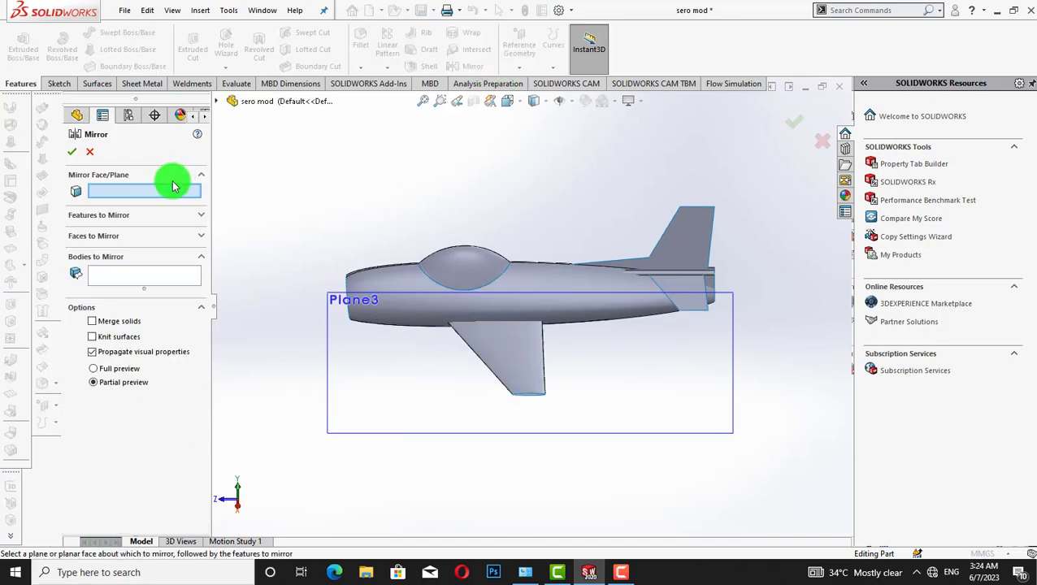
pyautogui.click(102, 275)
pyautogui.click(534, 371)
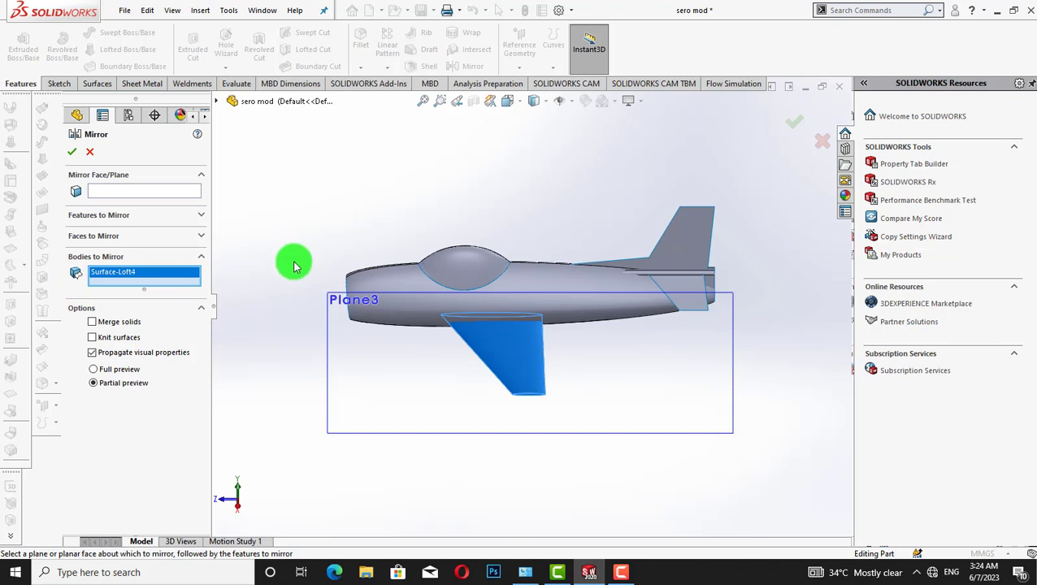
pyautogui.click(685, 300)
pyautogui.click(141, 191)
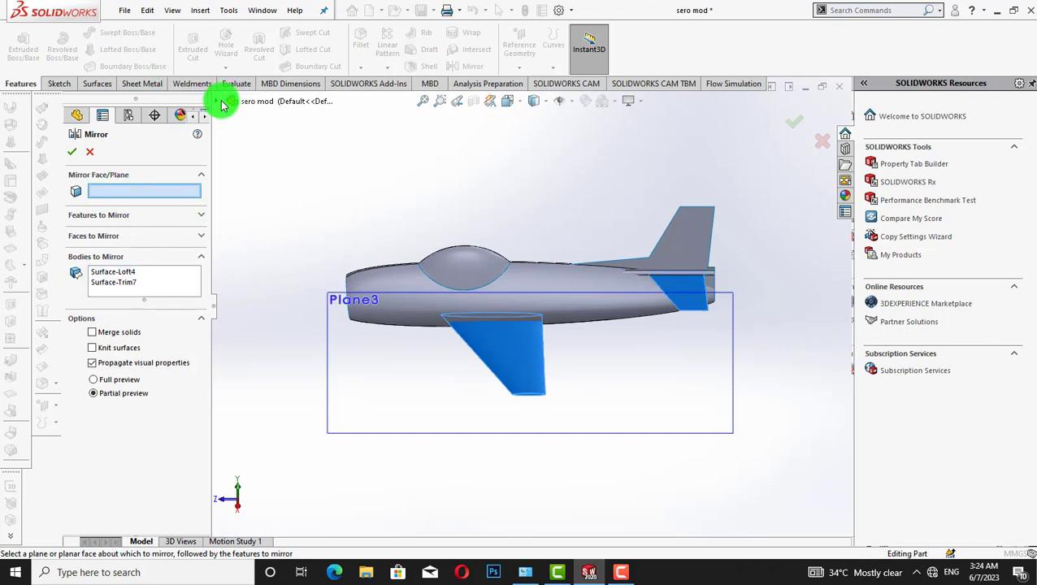
pyautogui.click(217, 101)
pyautogui.click(274, 215)
pyautogui.click(71, 152)
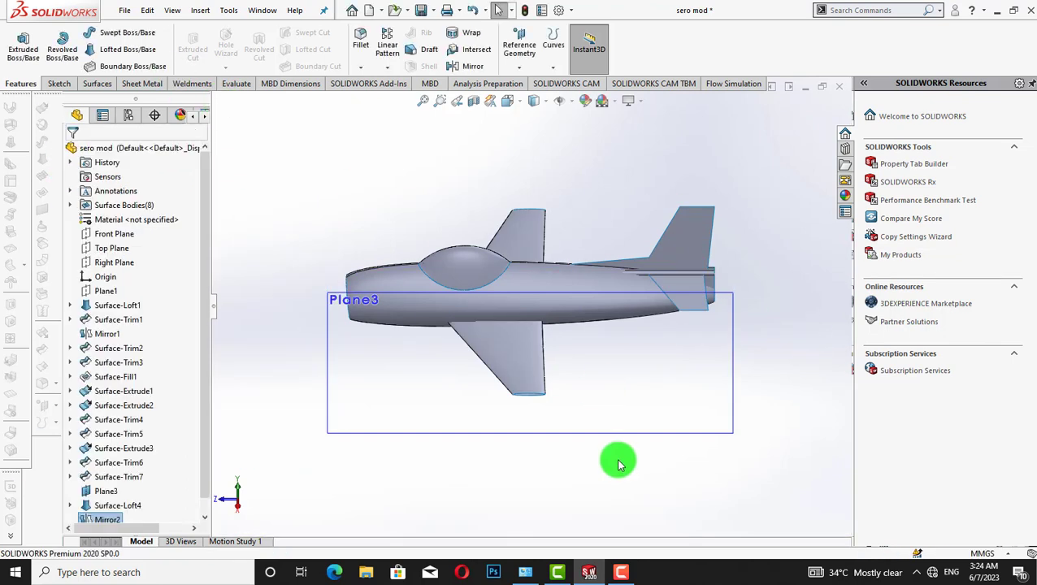
# - Examine the mirrored wings and tail surfaces in top, front, side and isometric views
pyautogui.hotkey('ctrl', '5')
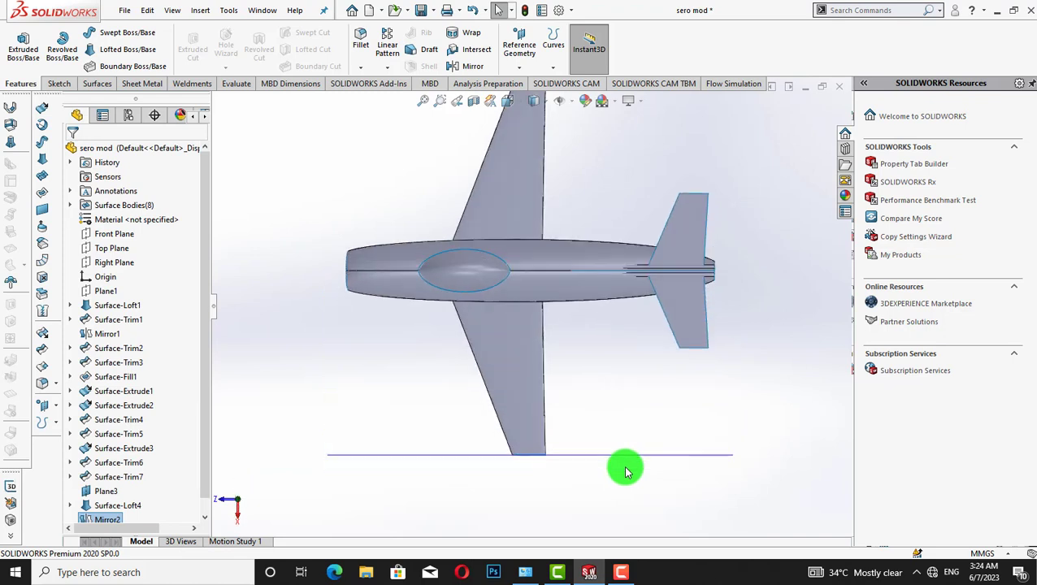
pyautogui.hotkey('ctrl', '1')
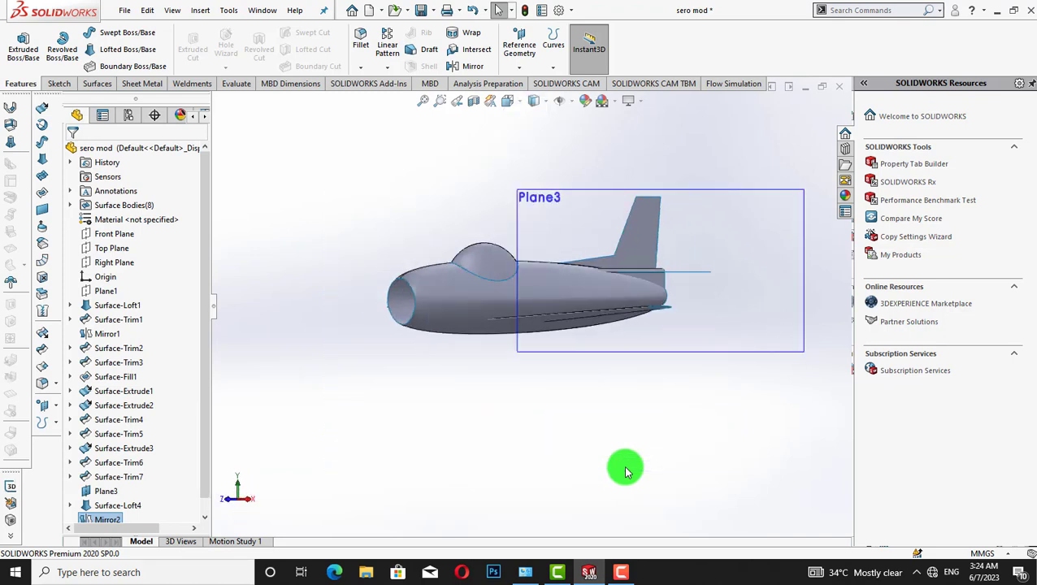
pyautogui.hotkey('shift', 'z')
pyautogui.hotkey('shift', 'z')
pyautogui.hotkey('shift', 'z')
pyautogui.hotkey('shift', 'z')
pyautogui.hotkey('shift', 'z')
pyautogui.hotkey('shift', 'z')
pyautogui.hotkey('shift', 'z')
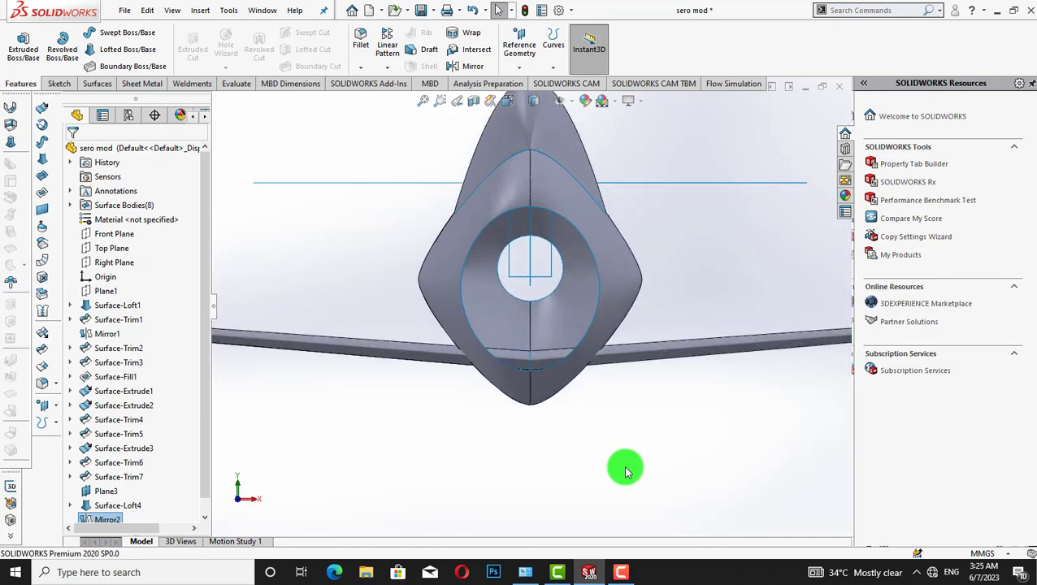
pyautogui.press('f')
pyautogui.hotkey('ctrl', '4')
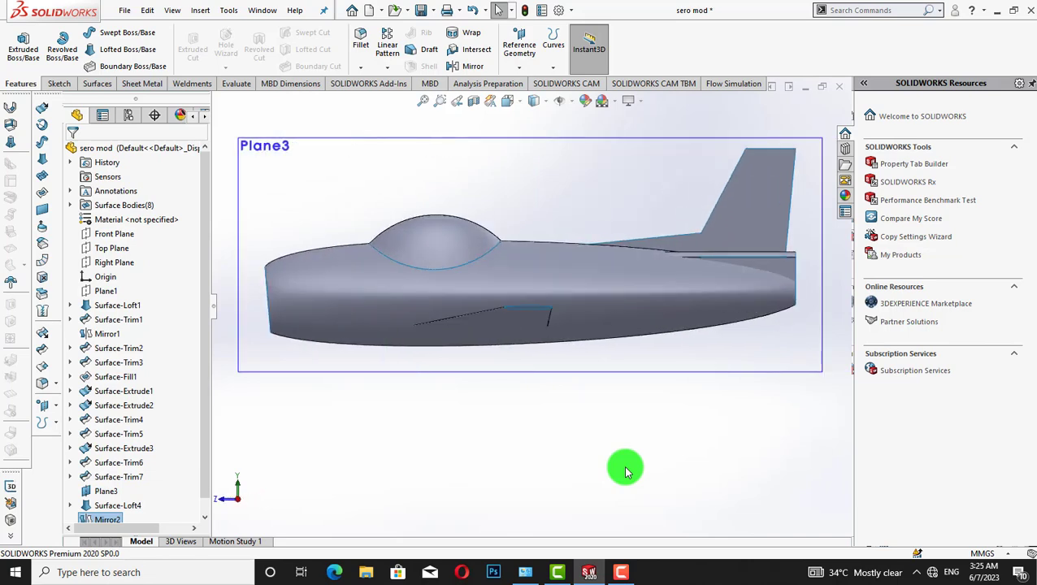
pyautogui.hotkey('shift', 'Down')
pyautogui.hotkey('shift', 'Up')
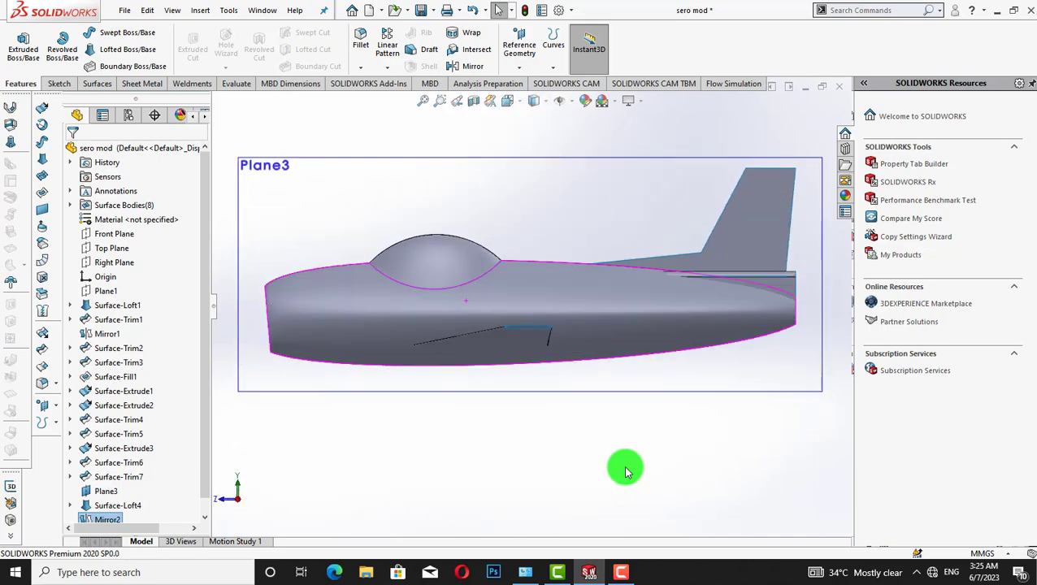
pyautogui.hotkey('shift', 'Right')
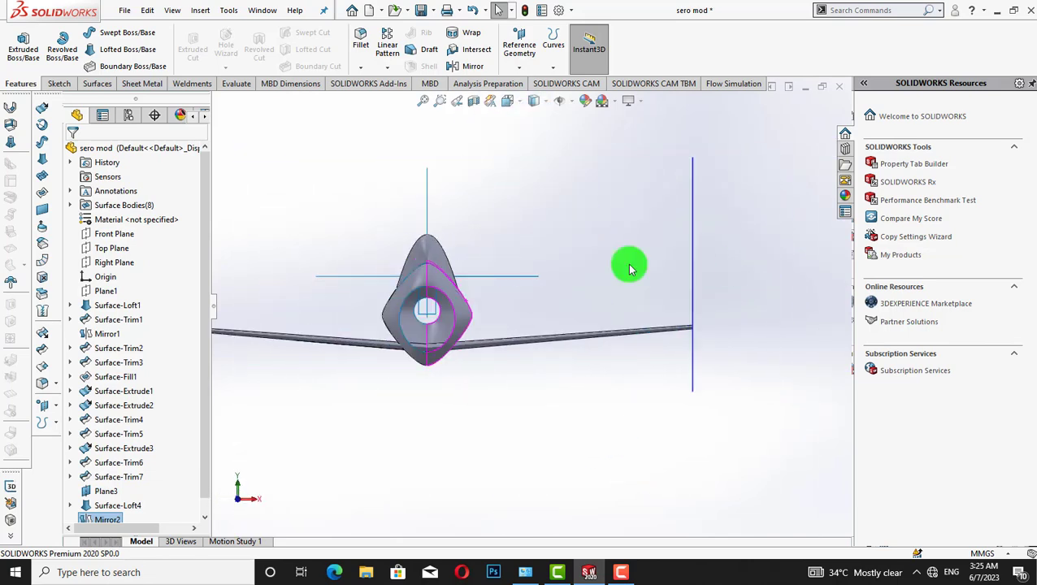
pyautogui.hotkey('ctrl', '7')
# - Thicken the vertical tail fin surface on both sides with a thickness of 1 mm
pyautogui.click(862, 8)
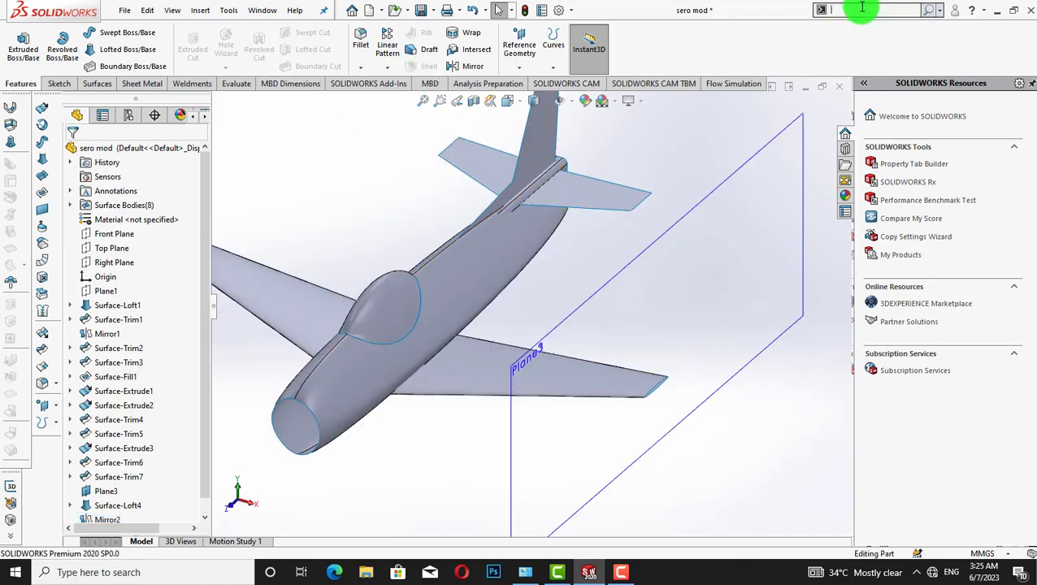
pyautogui.write('thi')
pyautogui.click(856, 39)
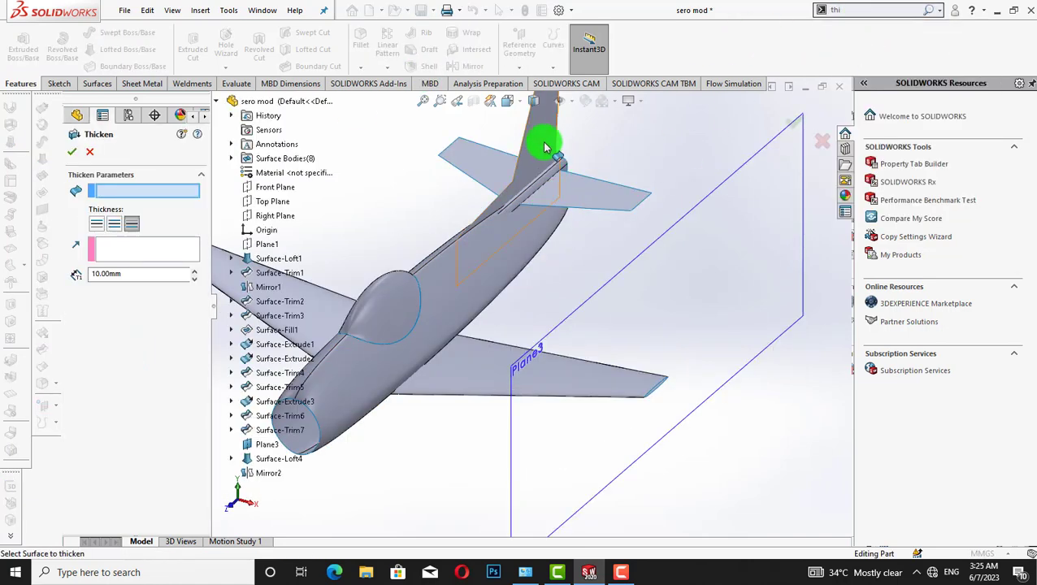
pyautogui.click(540, 146)
pyautogui.click(114, 224)
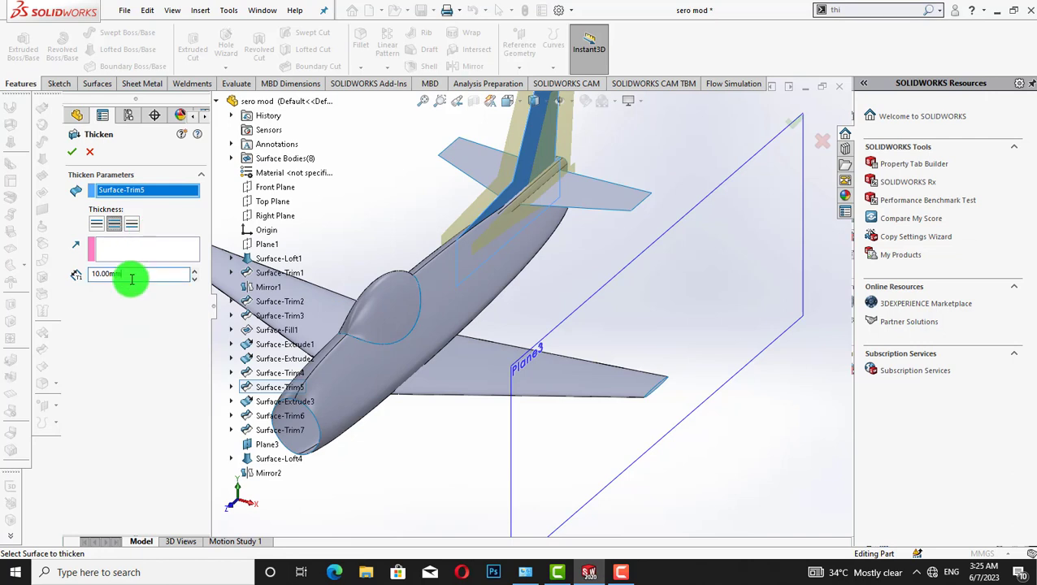
pyautogui.press('Return')
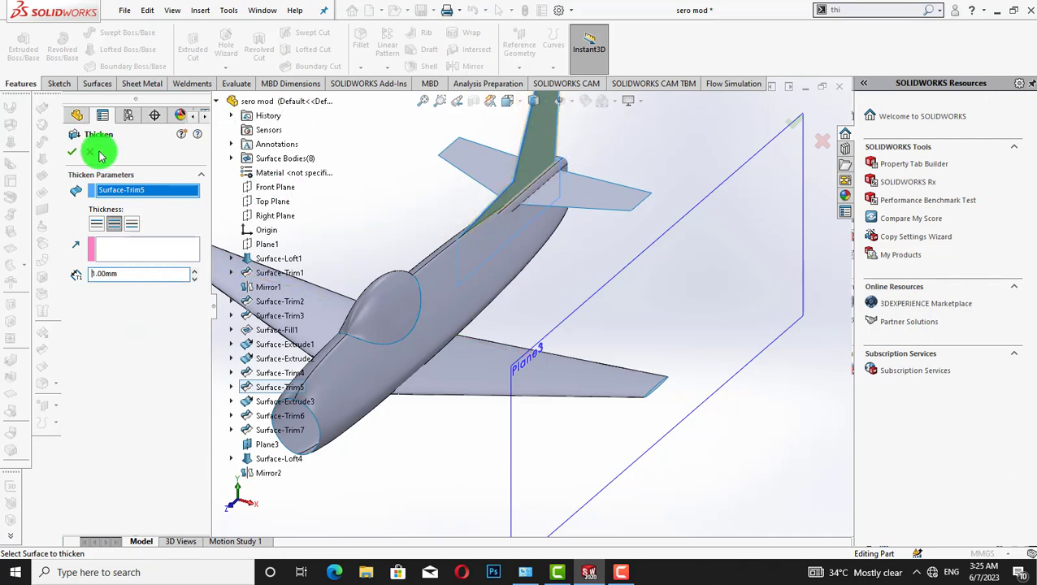
pyautogui.click(64, 155)
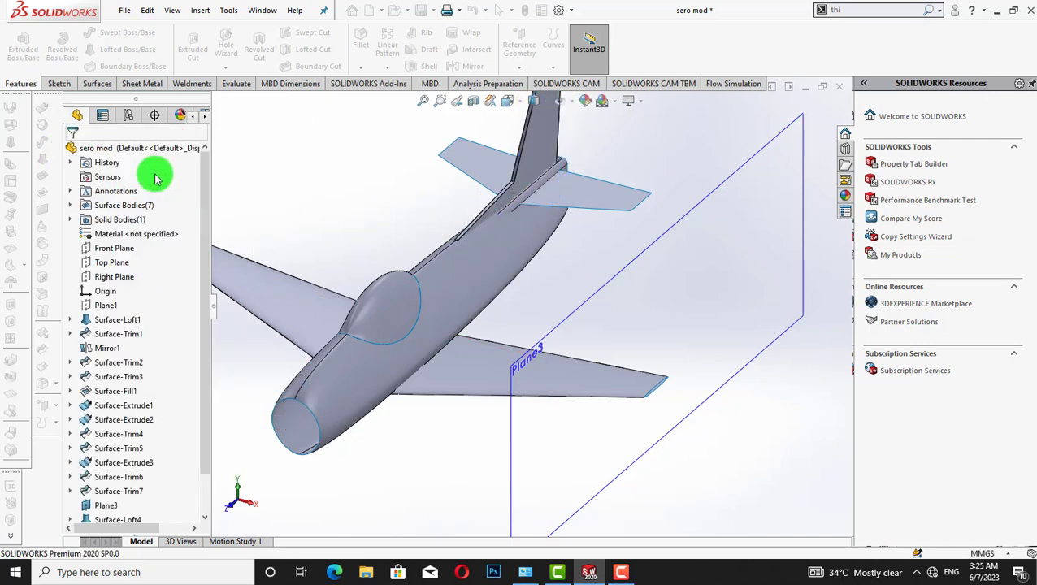
# - Thicken the original horizontal tail surface by 1 mm on both sides, merging the result
pyautogui.hotkey('ctrl', '1')
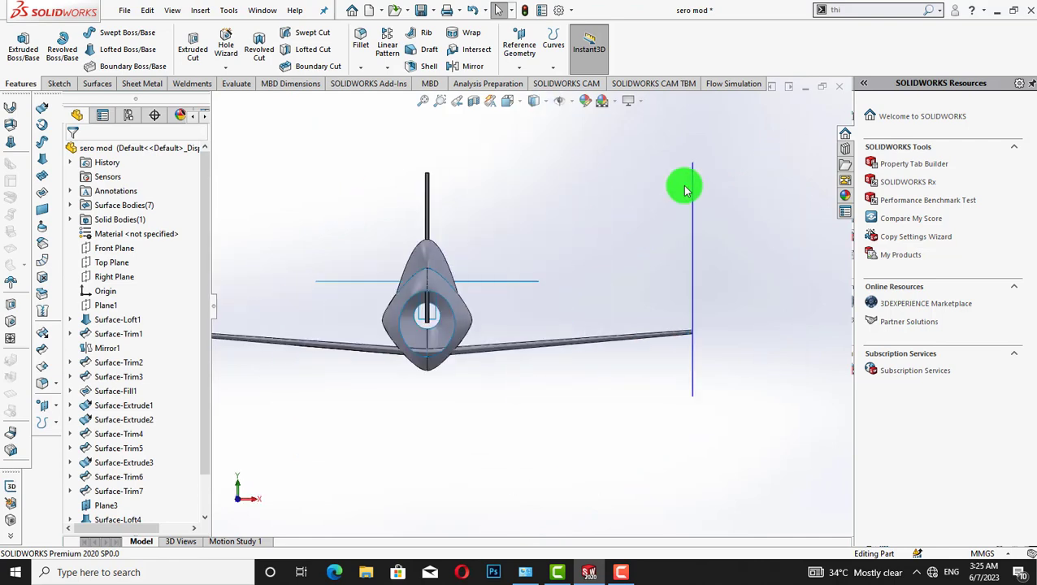
pyautogui.hotkey('ctrl', '4')
pyautogui.hotkey('ctrl', '7')
pyautogui.click(871, 13)
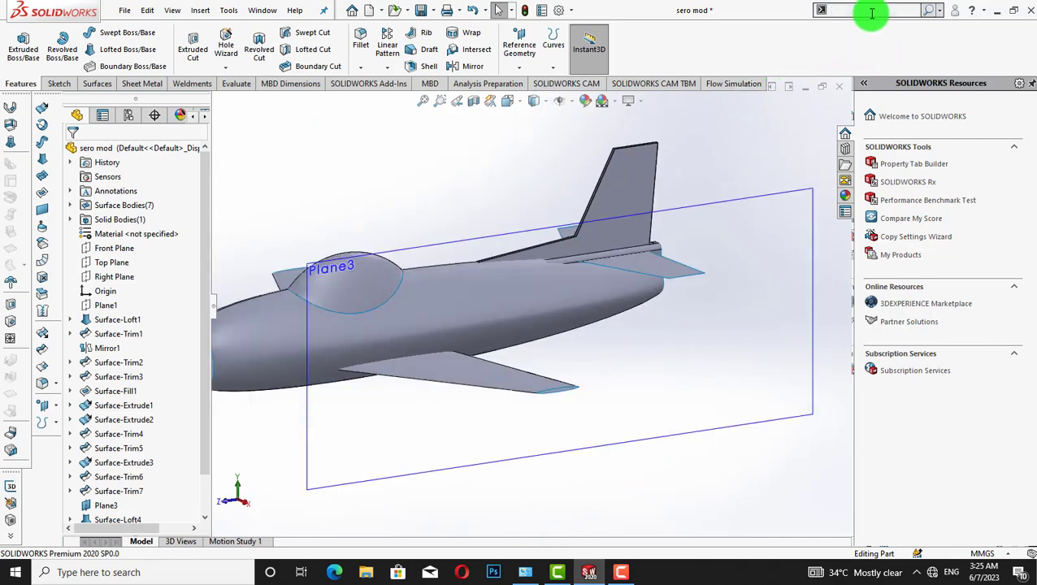
pyautogui.write('thi')
pyautogui.click(845, 32)
pyautogui.click(662, 274)
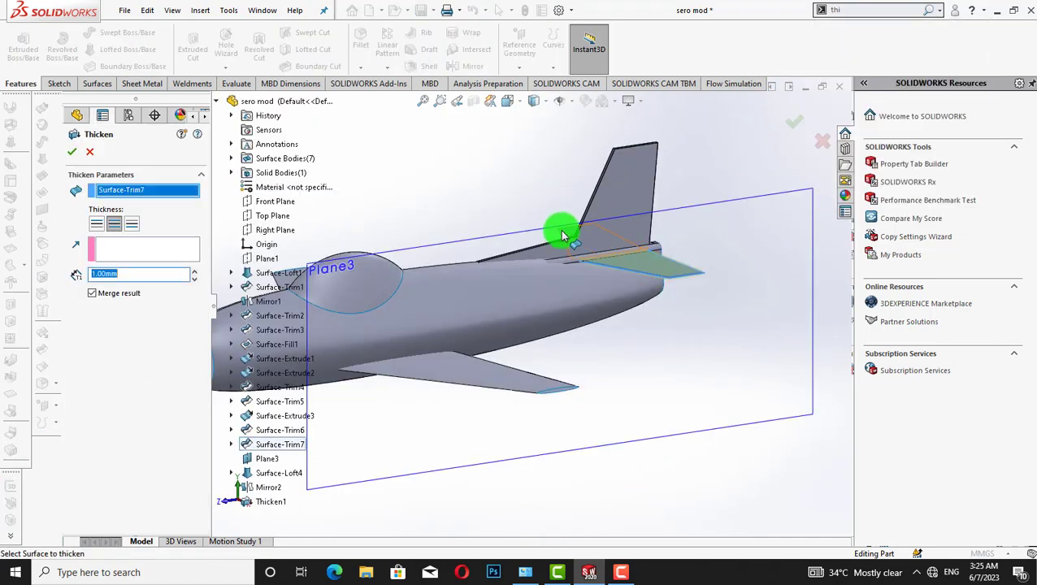
pyautogui.click(72, 152)
# - Thicken the mirrored horizontal tail surface by 1 mm on both sides, merging the result
pyautogui.press('Right')
pyautogui.press('Right')
pyautogui.press('Right')
pyautogui.press('Right')
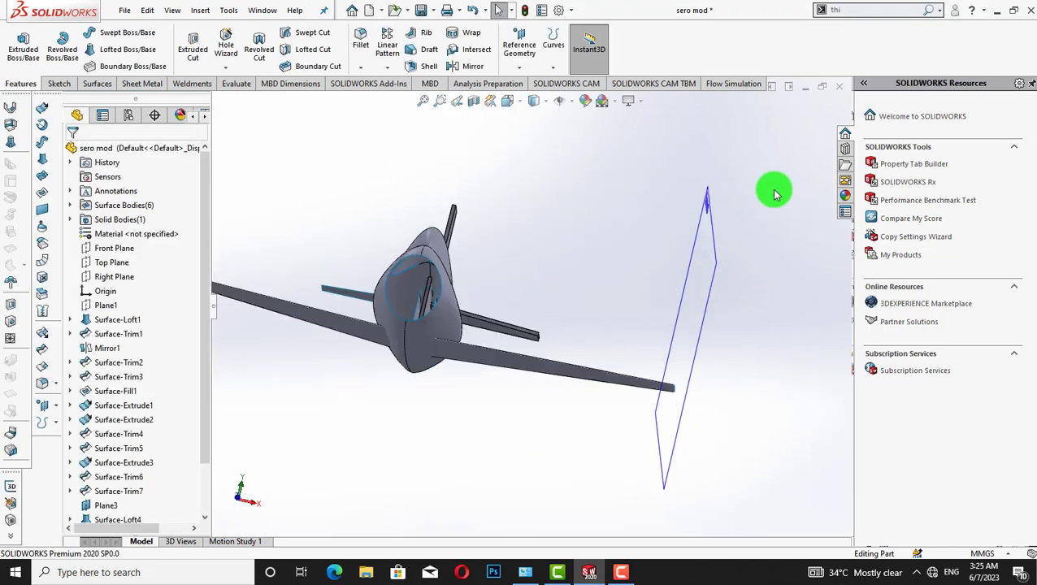
pyautogui.press('Down')
pyautogui.press('Right')
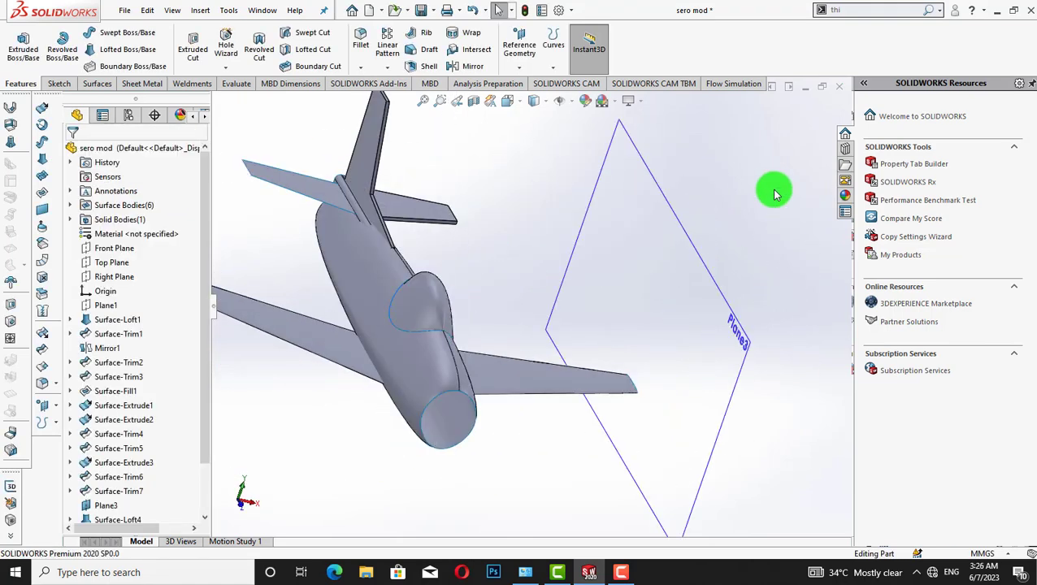
pyautogui.click(855, 10)
pyautogui.write('th')
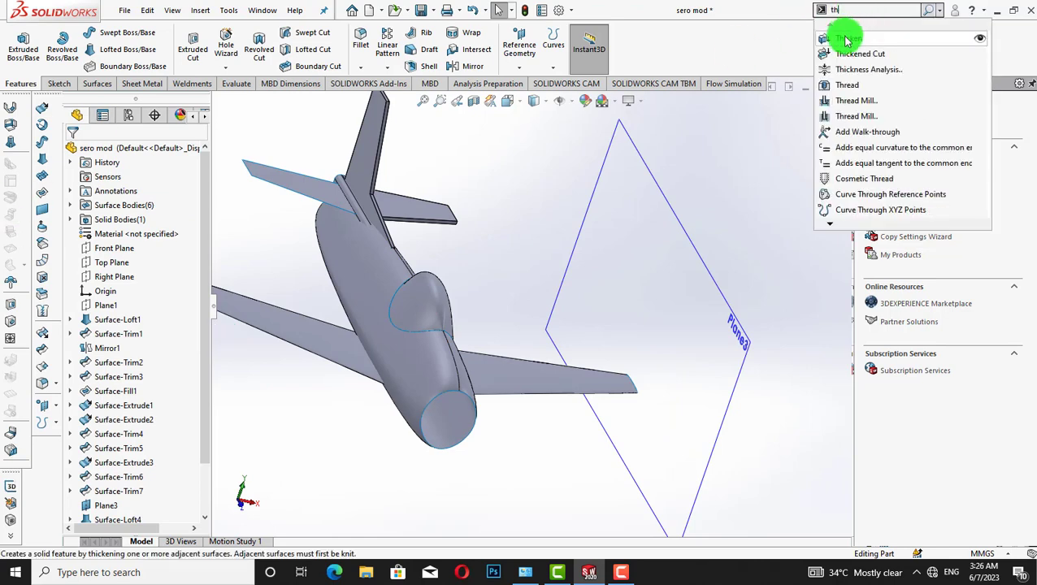
pyautogui.click(849, 34)
pyautogui.click(337, 201)
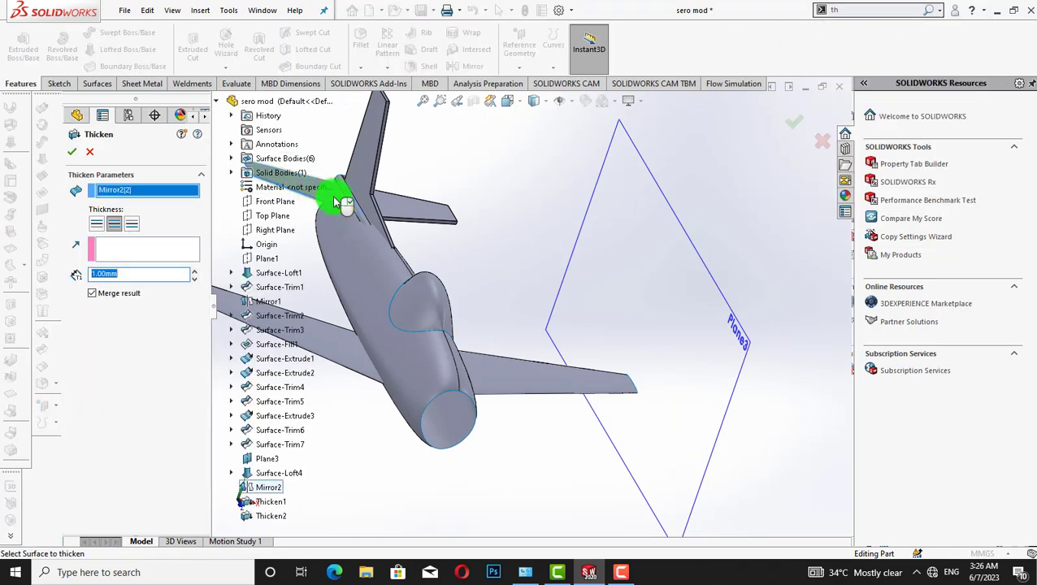
pyautogui.click(72, 153)
# - Examine the thickened fin and horizontal tail surfaces from the front, the sides and above
pyautogui.press('Left')
pyautogui.press('Left')
pyautogui.press('Left')
pyautogui.press('Left')
pyautogui.press('Left')
pyautogui.press('Left')
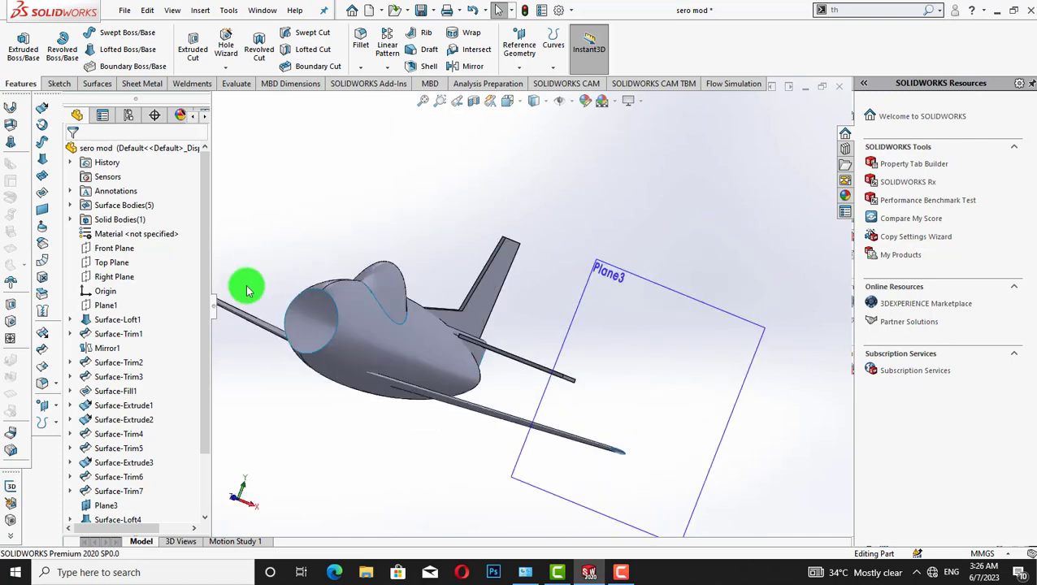
pyautogui.rightClick(114, 248)
pyautogui.click(199, 234)
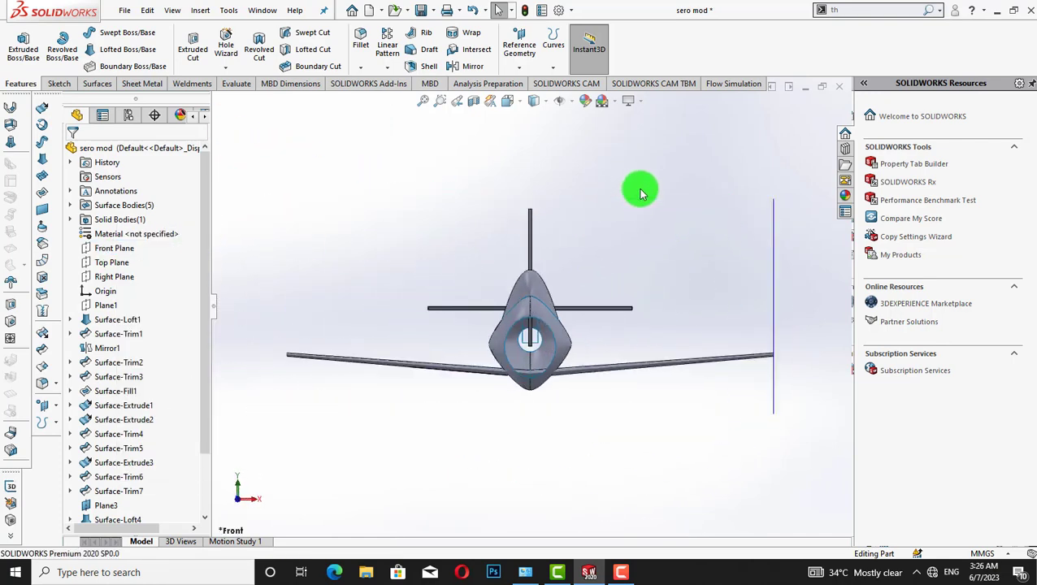
pyautogui.press('Left')
pyautogui.press('Left')
pyautogui.press('Left')
pyautogui.press('Left')
pyautogui.press('Left')
pyautogui.press('Right')
pyautogui.press('Right')
pyautogui.press('Right')
pyautogui.press('Right')
pyautogui.press('Right')
pyautogui.press('Down')
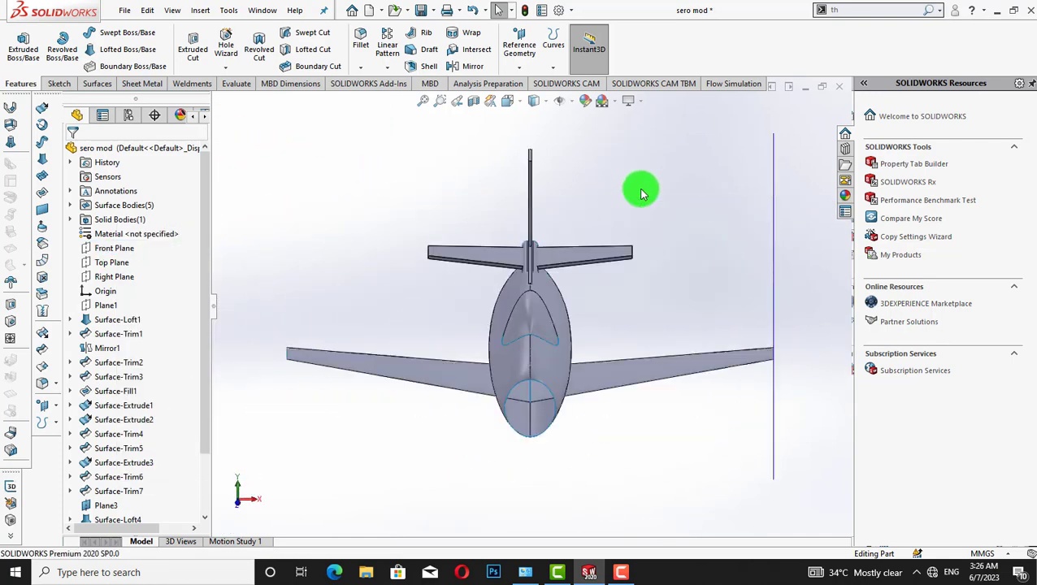
pyautogui.press('Down')
pyautogui.hotkey('ctrl', '1')
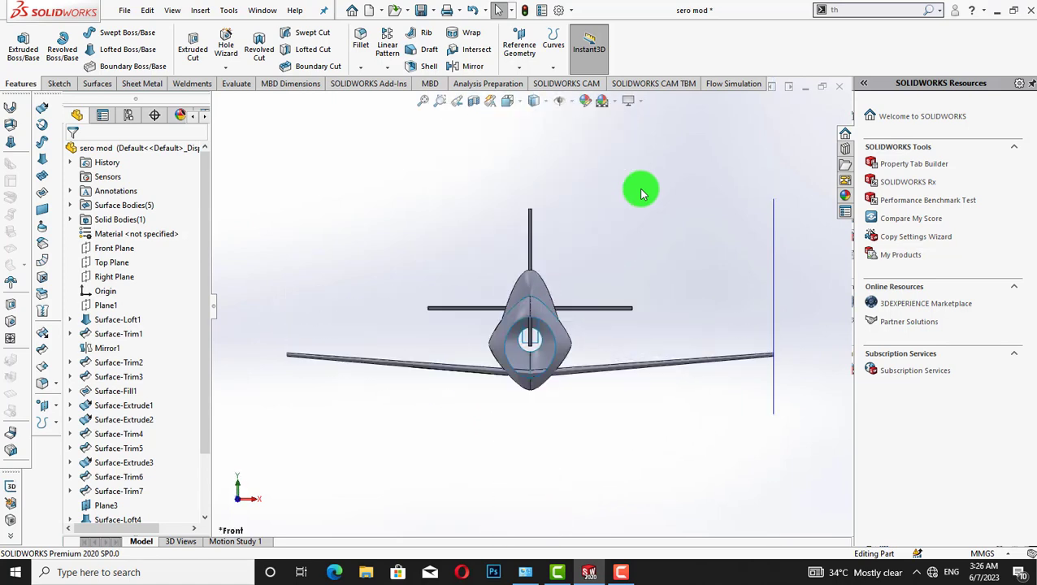
# - Fillet the leading and tip edges of the original horizontal tail with a 1 mm radius
pyautogui.hotkey('ctrl', '7')
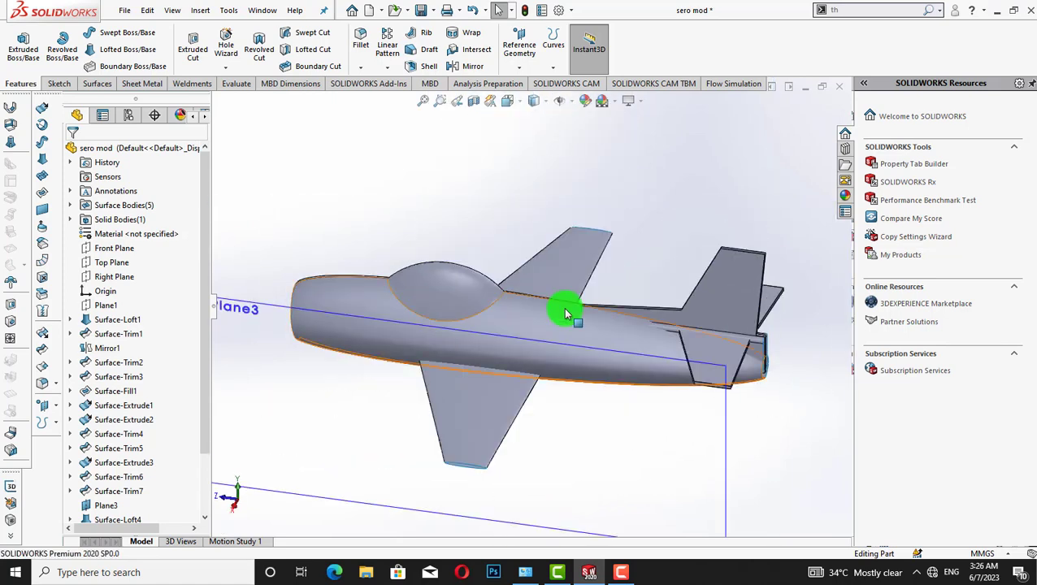
pyautogui.scroll(-3, 567, 314)
pyautogui.click(360, 41)
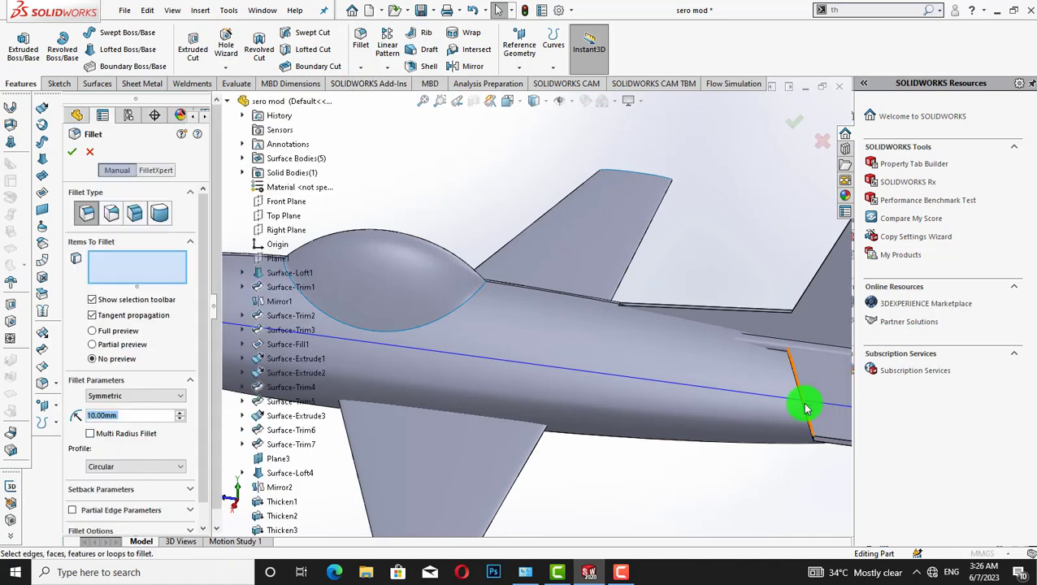
pyautogui.click(805, 409)
pyautogui.click(826, 436)
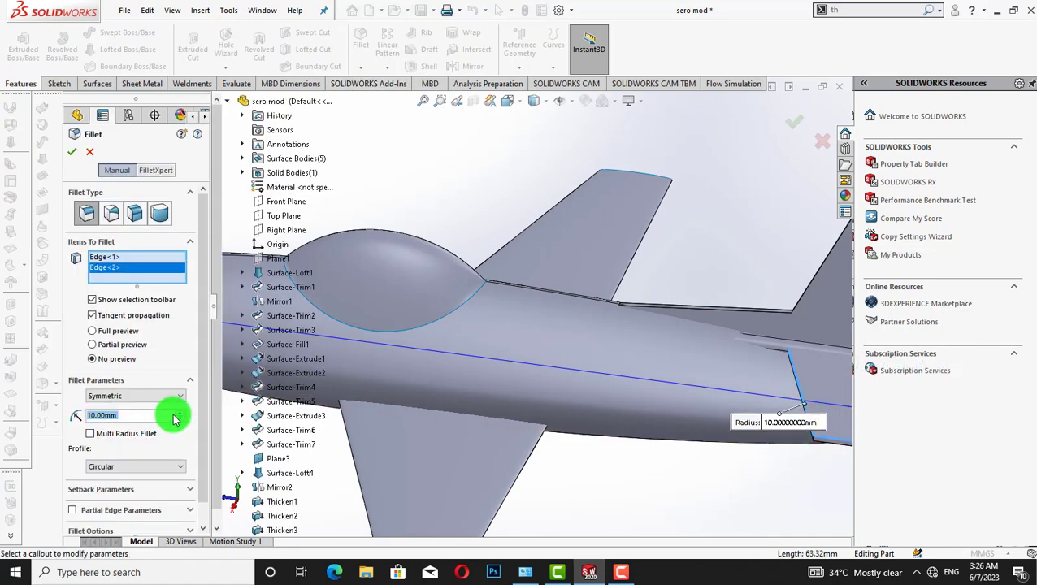
pyautogui.write('1')
pyautogui.press('Return')
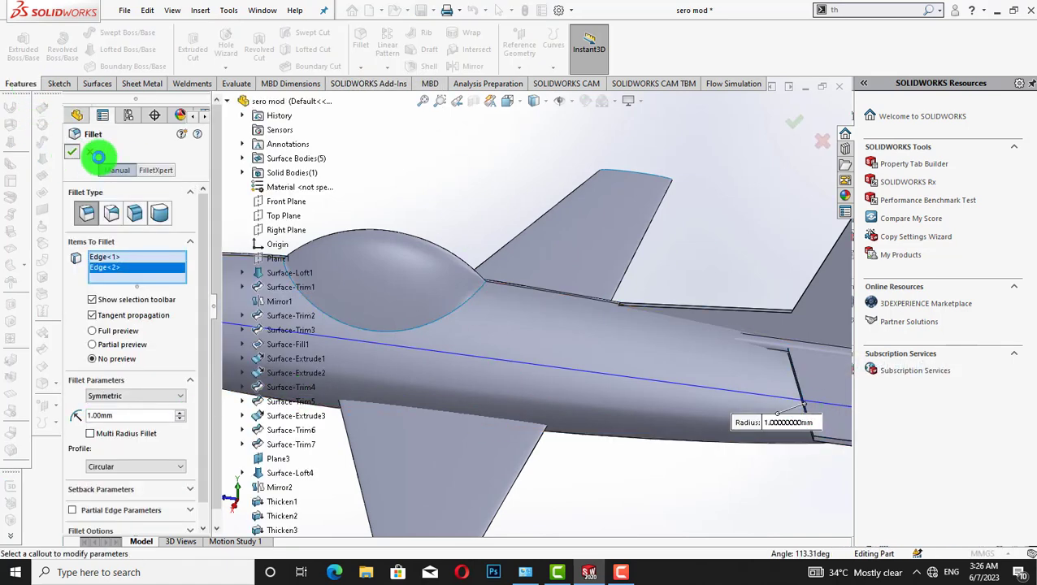
pyautogui.click(71, 151)
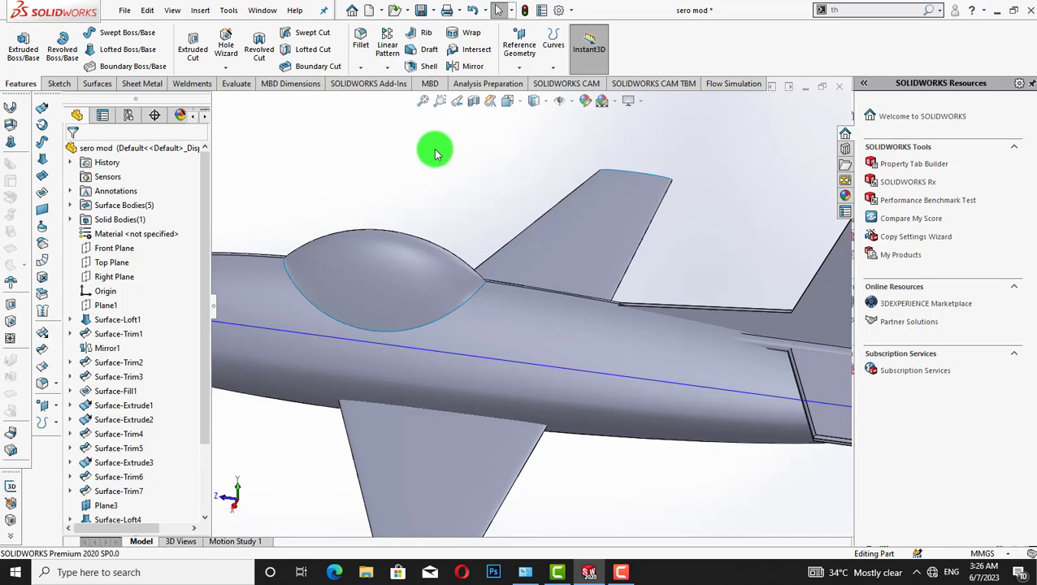
# - Fillet the leading and tip edges of the mirrored horizontal tail with a 1 mm radius
pyautogui.moveTo(435, 150); pyautogui.dragTo(461, 160, button='middle')
pyautogui.click(360, 66)
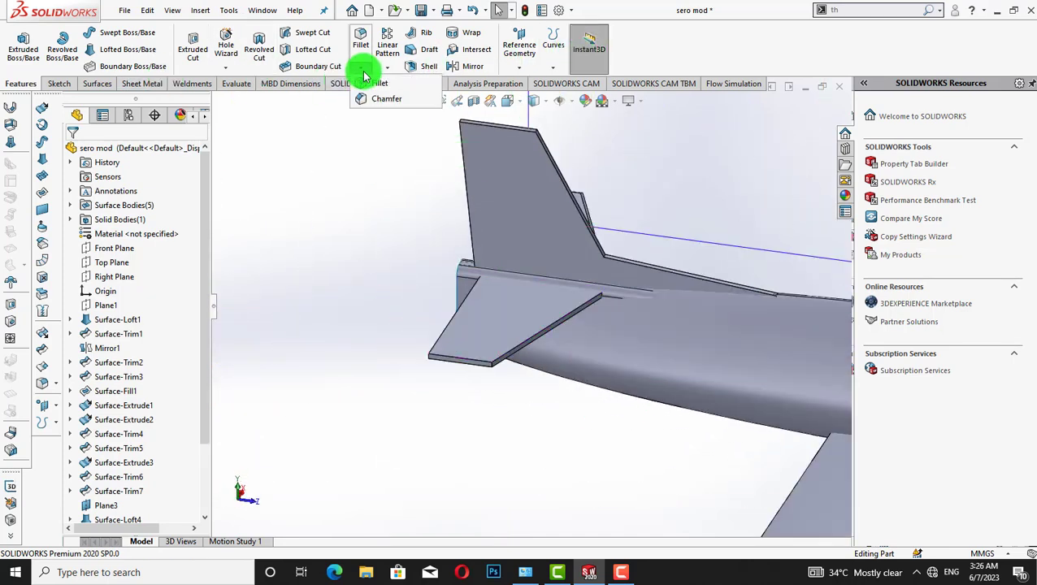
pyautogui.click(367, 82)
pyautogui.click(487, 359)
pyautogui.click(475, 370)
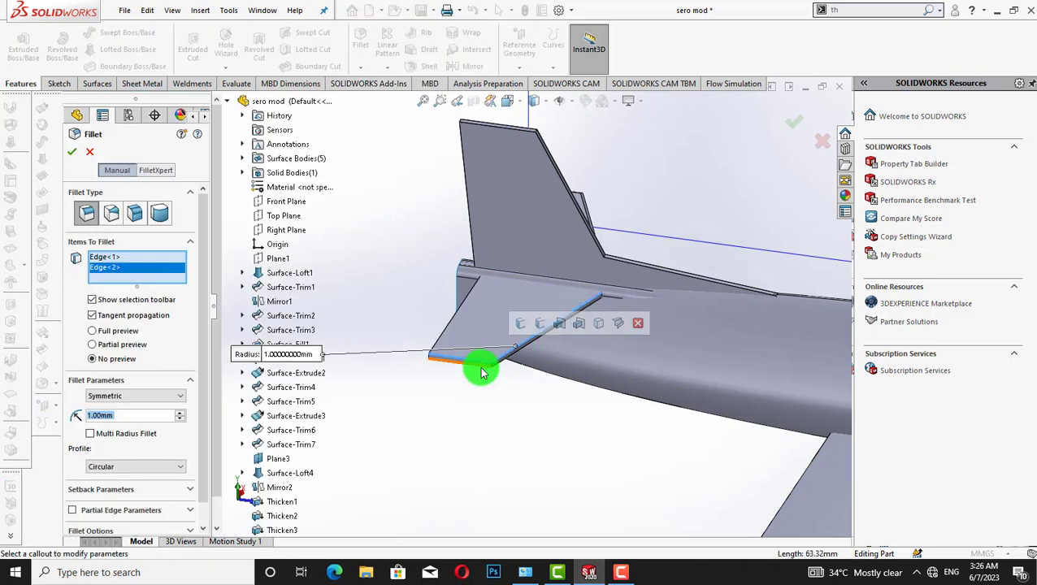
pyautogui.click(493, 363)
pyautogui.click(491, 363)
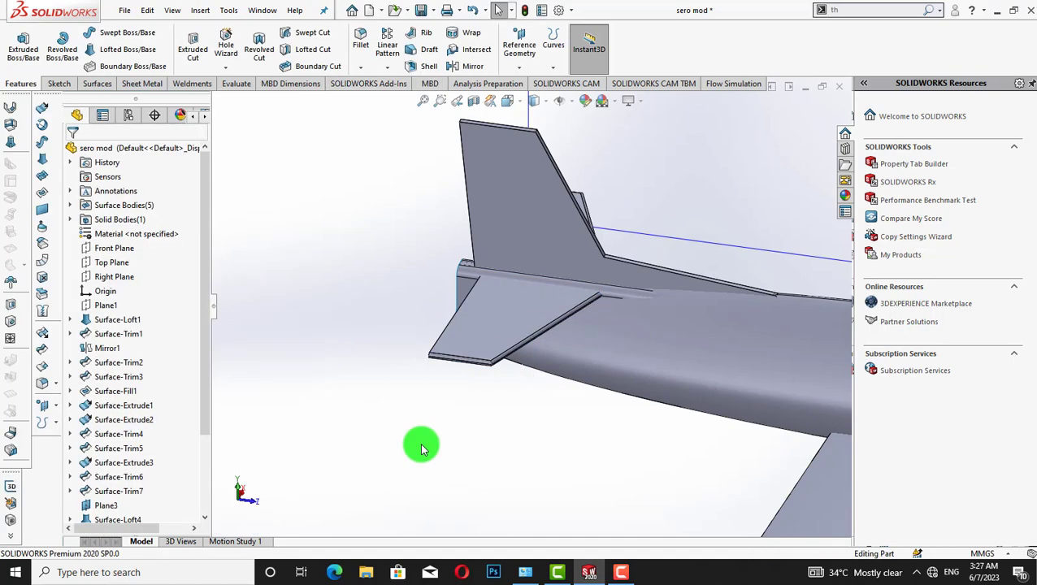
# - Fillet the leading edge on the underside of the original horizontal tail with a 1 mm radius
pyautogui.moveTo(423, 442); pyautogui.dragTo(470, 211, button='middle')
pyautogui.click(361, 68)
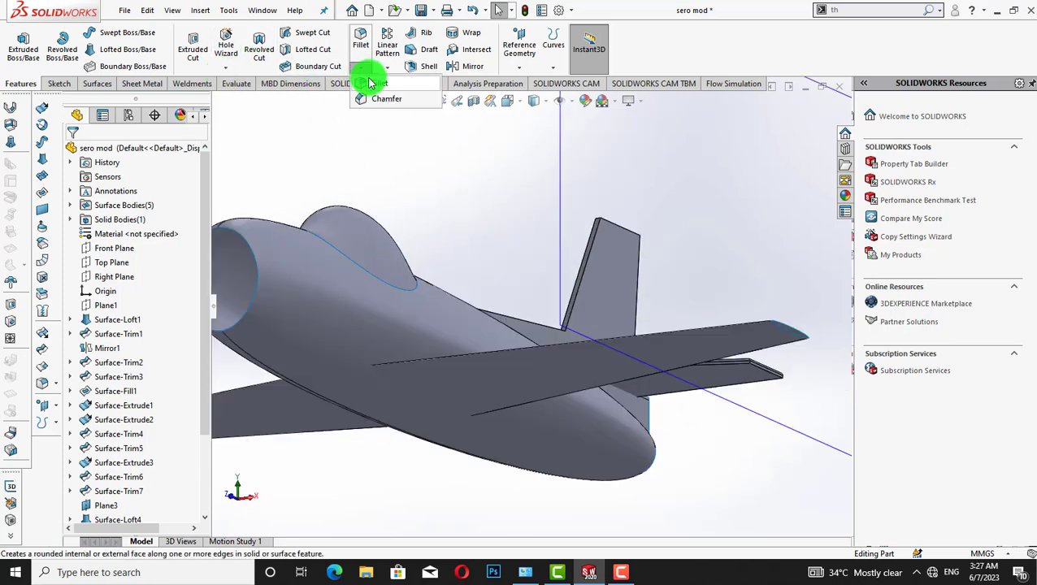
pyautogui.click(364, 88)
pyautogui.click(741, 368)
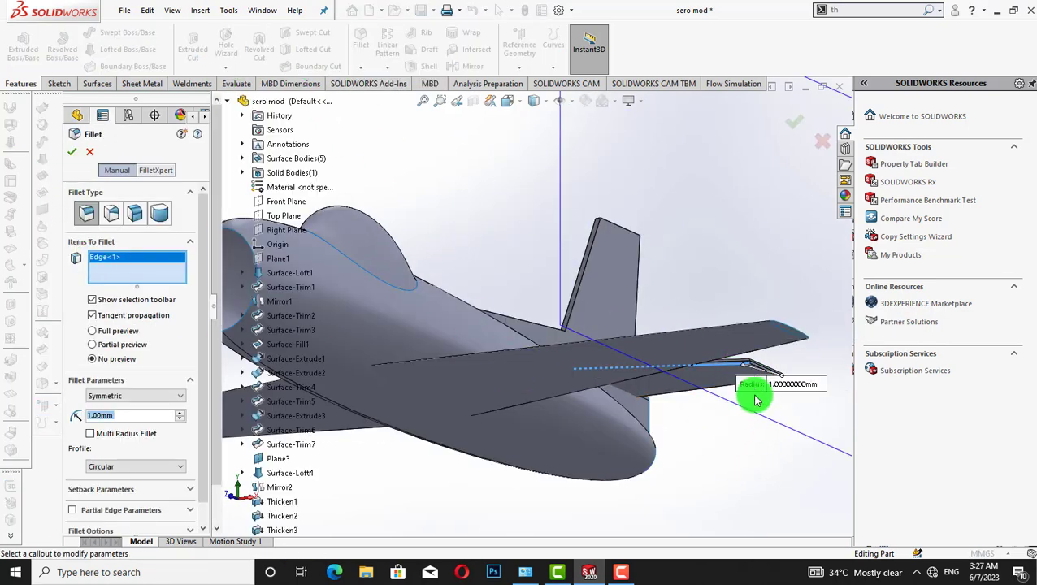
pyautogui.click(71, 151)
# - Examine the complete aircraft, including wings, canopy and tail, in isometric, front, side, top and underside views
pyautogui.press('f')
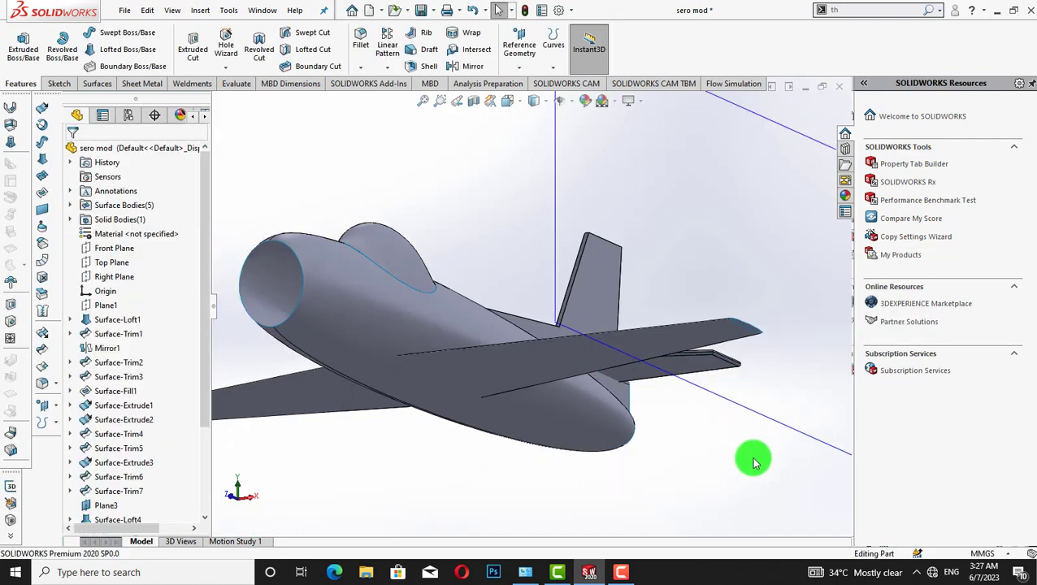
pyautogui.hotkey('ctrl', '7')
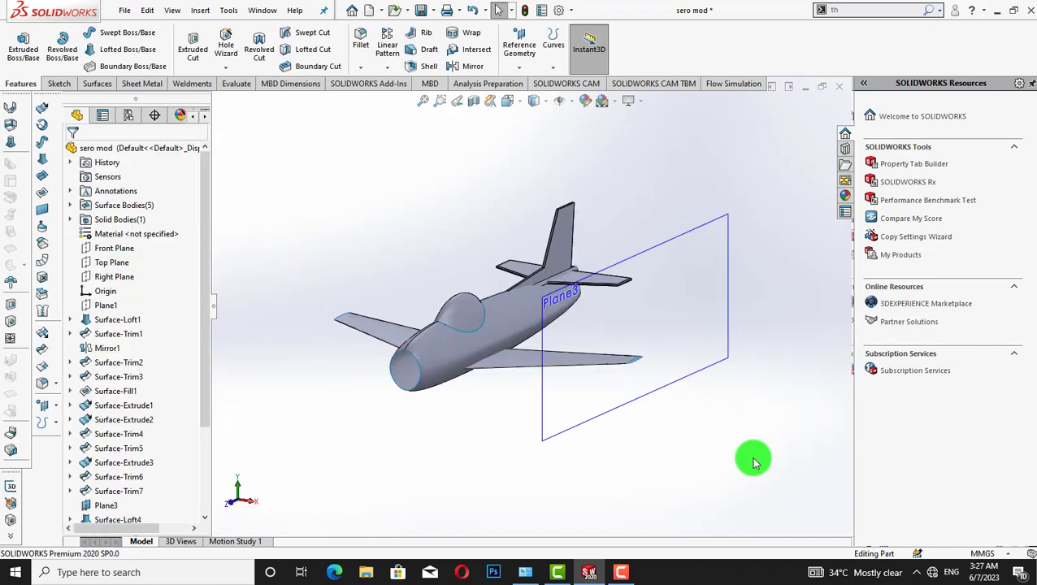
pyautogui.press('Right')
pyautogui.press('Right')
pyautogui.press('Right')
pyautogui.press('Right')
pyautogui.press('Right')
pyautogui.press('Right')
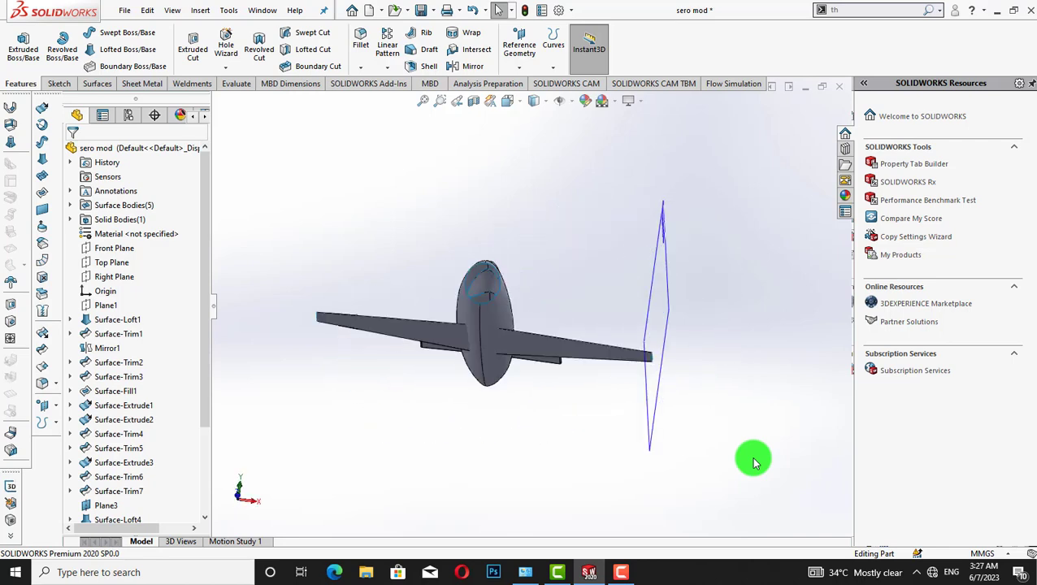
pyautogui.press('Left')
pyautogui.press('Left')
pyautogui.press('Left')
pyautogui.press('Left')
pyautogui.press('Left')
pyautogui.press('Left')
pyautogui.press('Down')
pyautogui.press('Down')
pyautogui.press('Down')
pyautogui.press('Down')
pyautogui.press('Down')
pyautogui.press('Down')
pyautogui.press('Up')
pyautogui.press('Up')
pyautogui.press('Up')
pyautogui.press('Up')
pyautogui.press('Up')
pyautogui.press('Up')
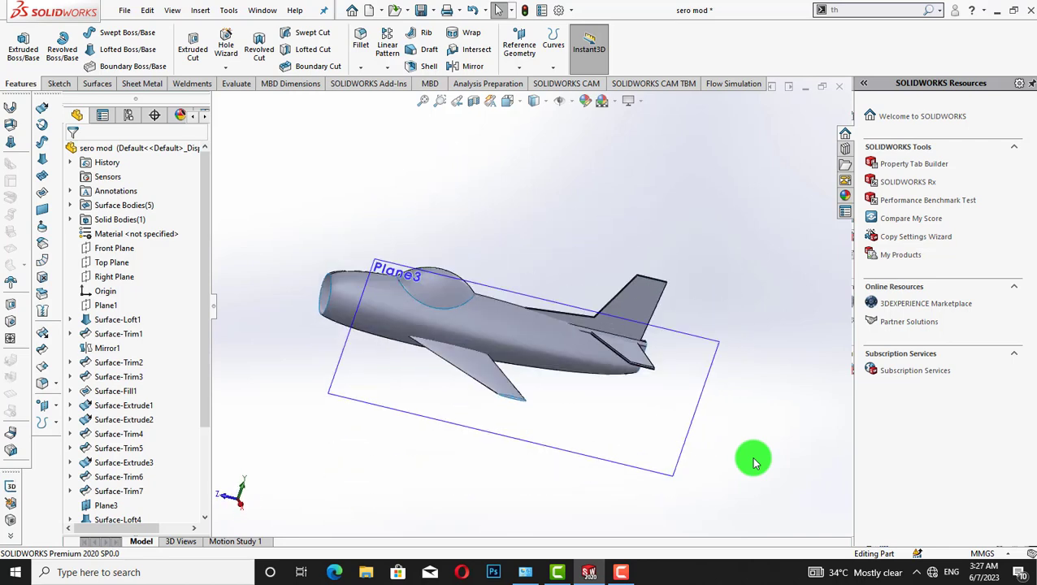
pyautogui.press('Right')
pyautogui.press('Right')
pyautogui.press('Right')
pyautogui.press('Right')
pyautogui.press('Right')
pyautogui.press('Right')
pyautogui.press('Left')
pyautogui.press('Left')
pyautogui.press('Left')
pyautogui.press('Left')
pyautogui.press('Left')
pyautogui.press('Left')
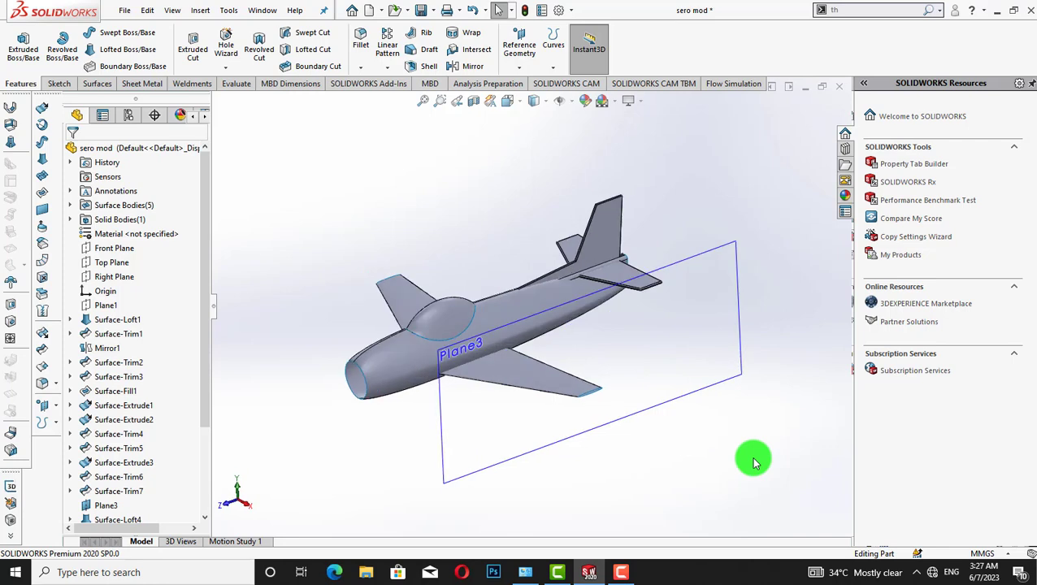
pyautogui.press('Up')
pyautogui.press('Up')
pyautogui.press('Down')
pyautogui.press('Down')
pyautogui.press('Down')
pyautogui.press('Down')
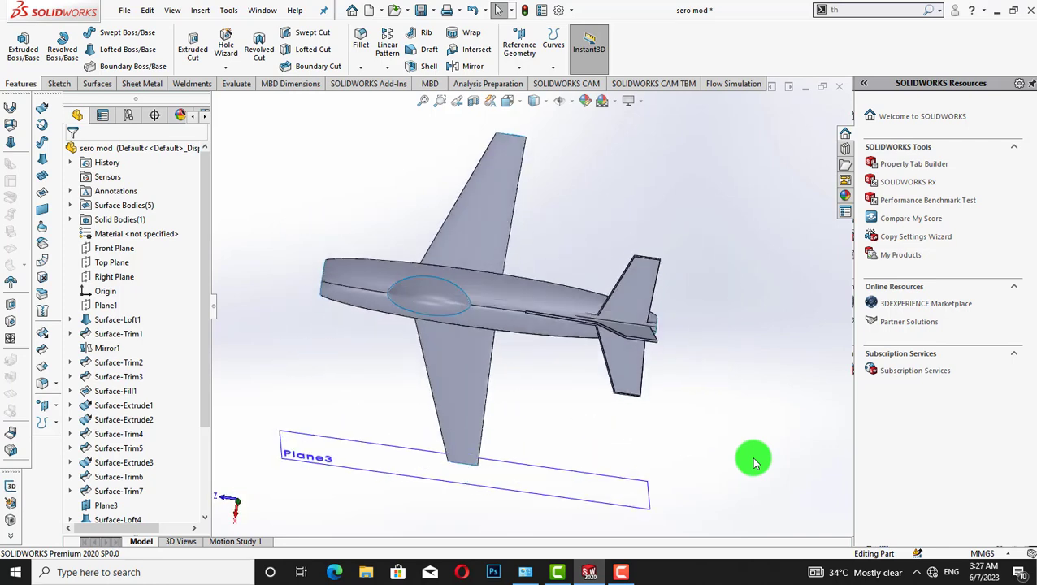
pyautogui.press('Up')
pyautogui.press('Up')
pyautogui.press('Up')
pyautogui.press('Up')
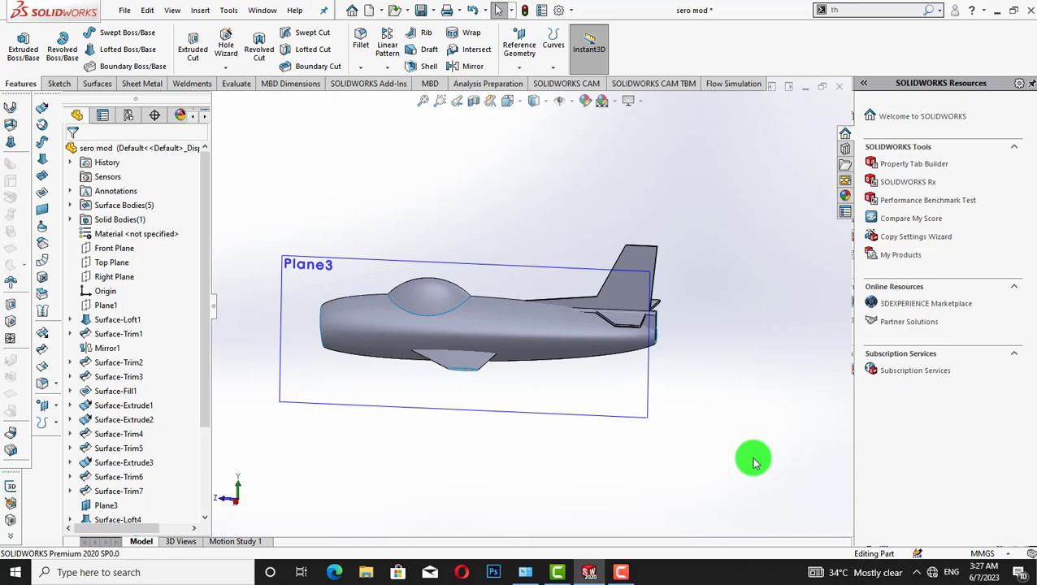
pyautogui.press('Up')
pyautogui.press('Right')
pyautogui.press('Right')
pyautogui.press('Right')
pyautogui.press('Right')
pyautogui.press('Right')
pyautogui.press('Right')
pyautogui.press('Right')
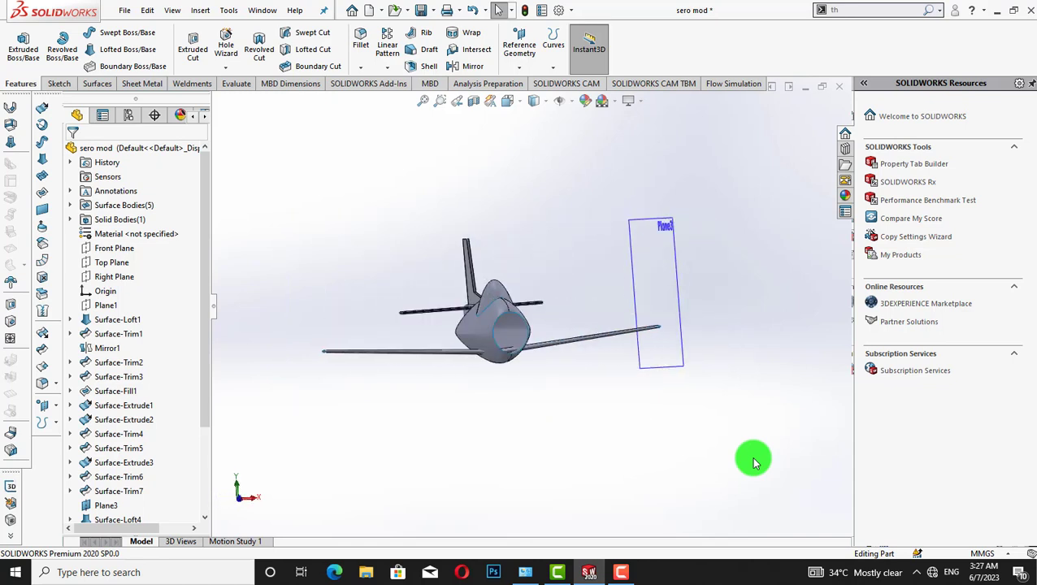
pyautogui.press('Right')
pyautogui.press('Right')
pyautogui.press('Right')
pyautogui.press('Right')
pyautogui.press('Right')
pyautogui.press('Right')
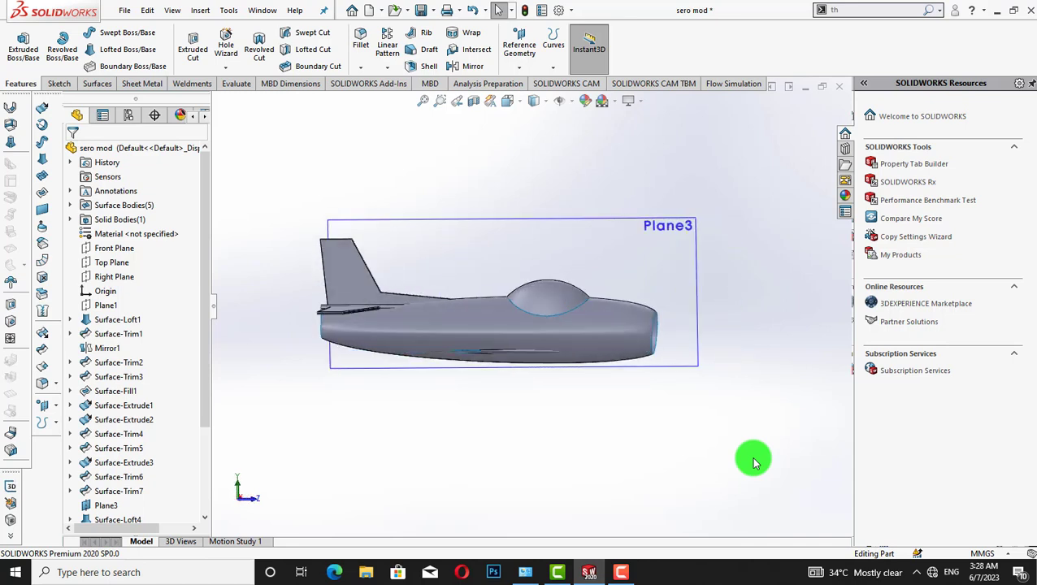
# - Examine the whole aircraft from the side, above, front, underside and angled views
pyautogui.press('Down')
pyautogui.press('Down')
pyautogui.press('Down')
pyautogui.press('Down')
pyautogui.press('Up')
pyautogui.press('Up')
pyautogui.press('Up')
pyautogui.press('Up')
pyautogui.press('Right')
pyautogui.press('Right')
pyautogui.press('Right')
pyautogui.press('Right')
pyautogui.press('Right')
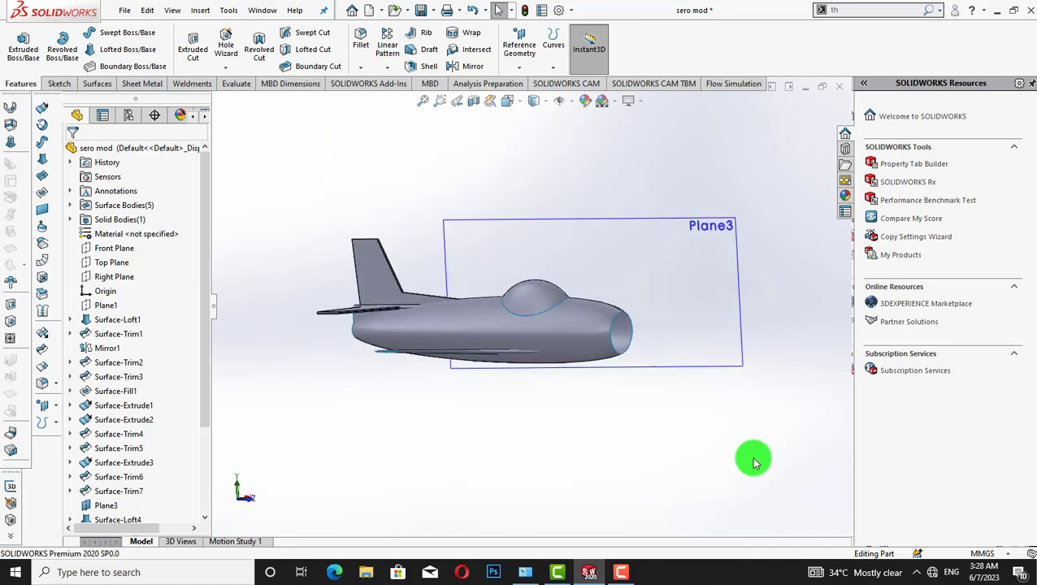
pyautogui.press('Down')
pyautogui.press('Down')
pyautogui.press('Down')
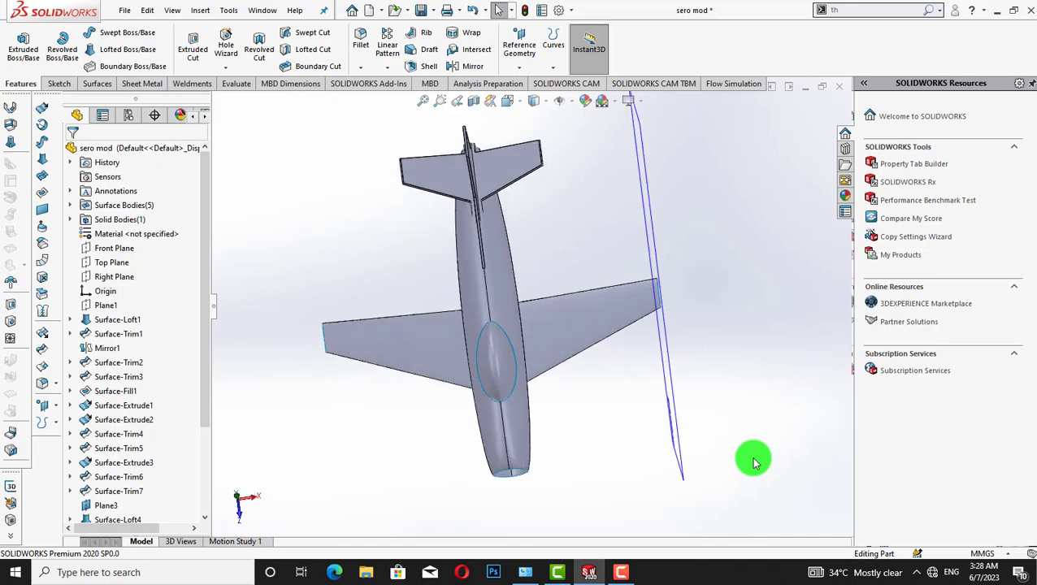
pyautogui.press('Up')
pyautogui.press('Up')
pyautogui.press('Up')
pyautogui.press('Up')
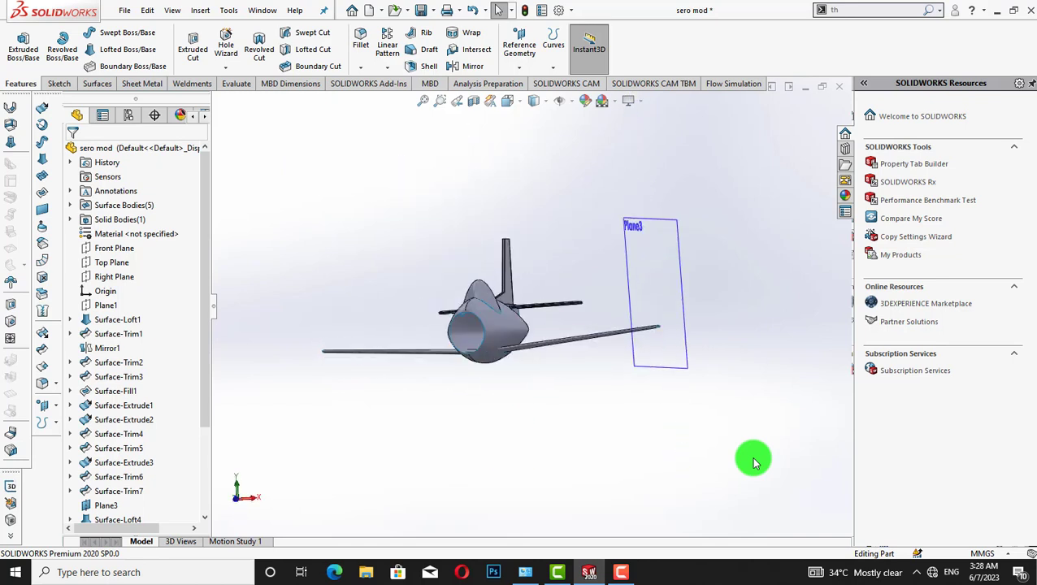
pyautogui.press('Down')
pyautogui.press('Down')
pyautogui.press('Down')
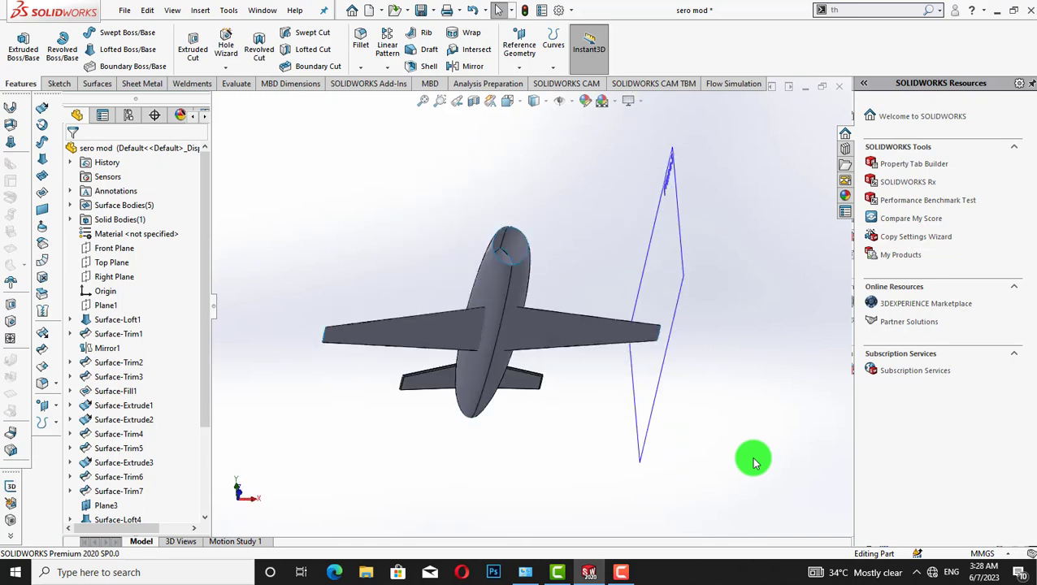
pyautogui.press('Right')
pyautogui.press('Right')
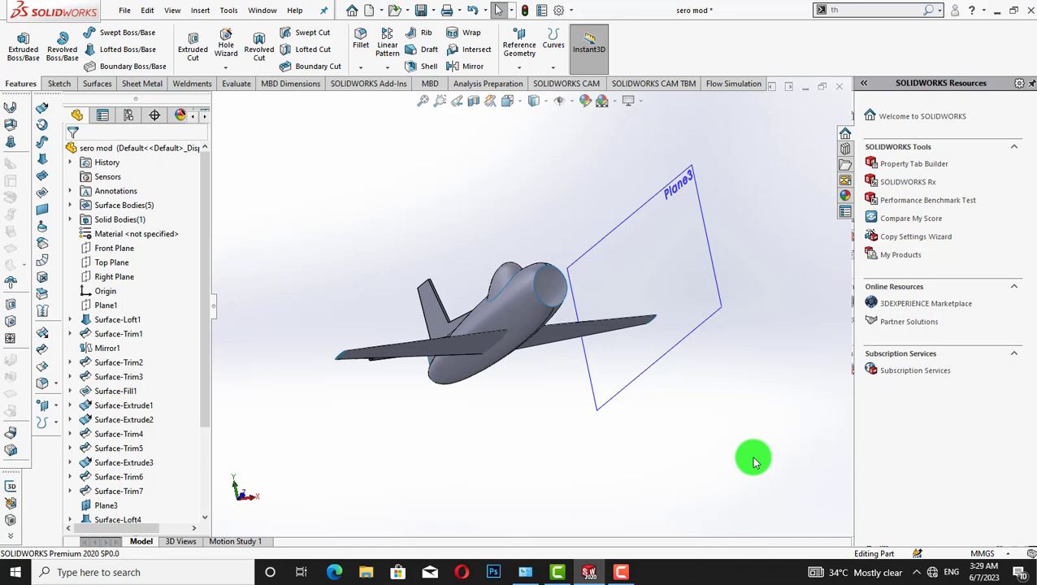
pyautogui.press('Left')
pyautogui.press('Left')
pyautogui.press('Down')
pyautogui.press('Down')
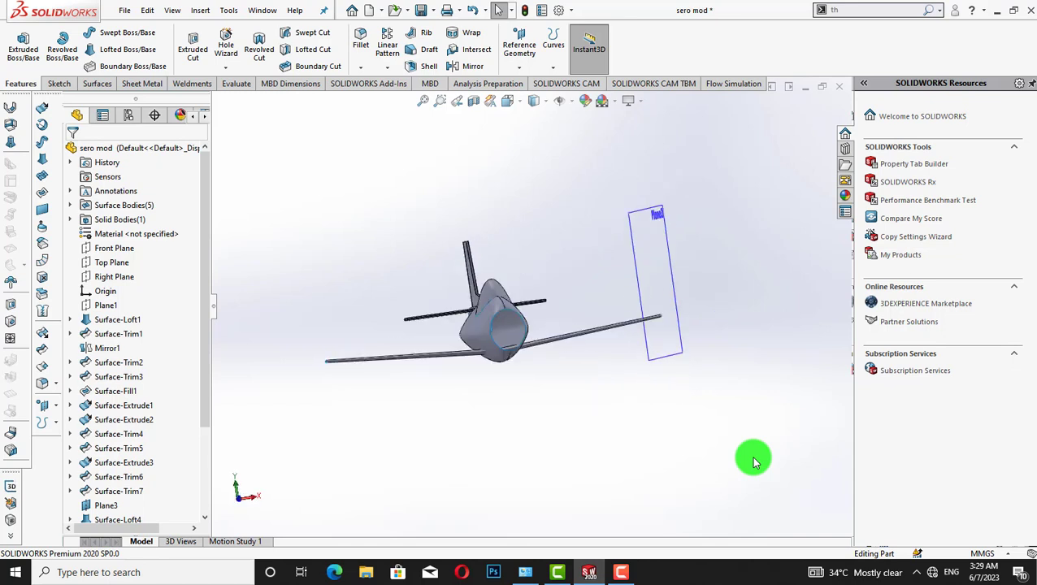
pyautogui.press('Left')
pyautogui.press('Left')
pyautogui.press('Down')
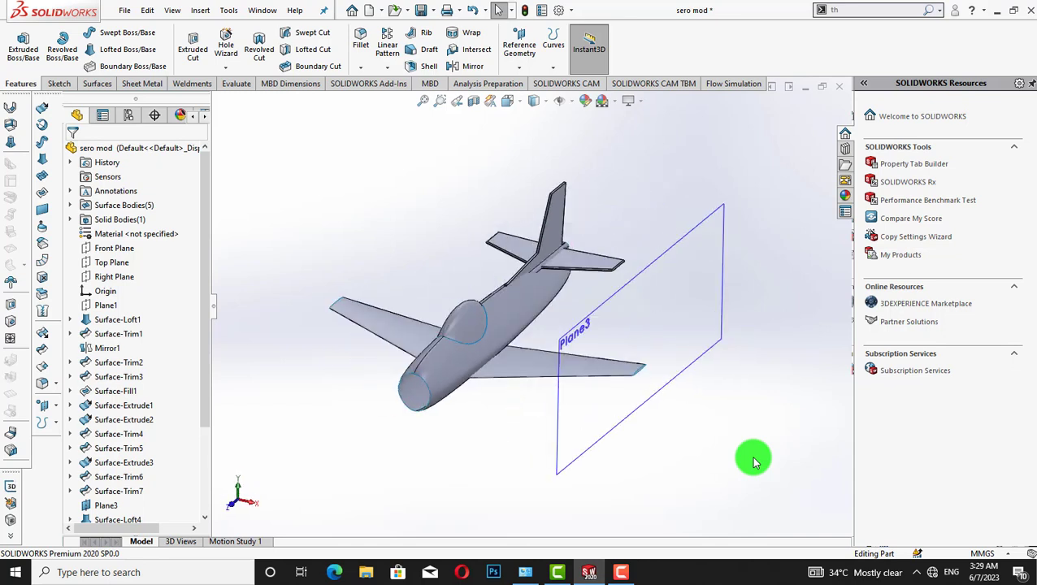
pyautogui.press('Up')
pyautogui.press('Right')
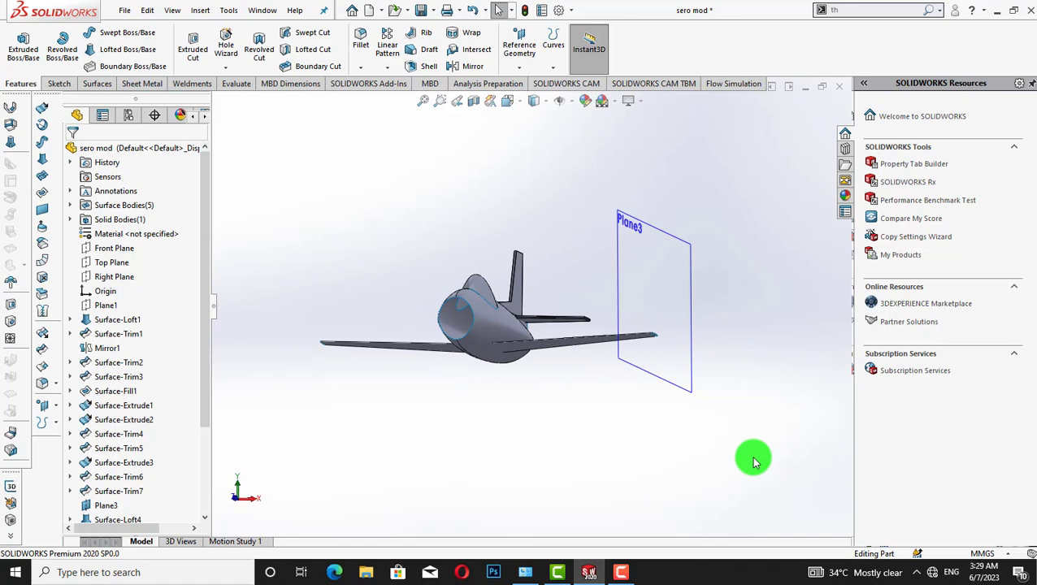
# - Inspect the nose opening, canopy, wing undersides and tail surfaces of the aircraft at closer range
pyautogui.hotkey('shift', 'z')
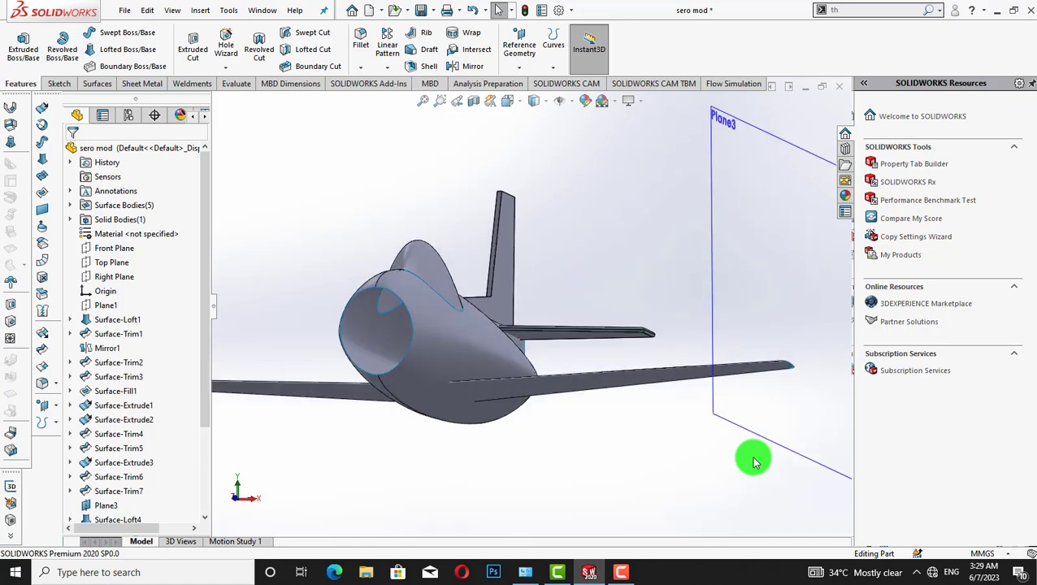
pyautogui.press('Right')
pyautogui.press('Right')
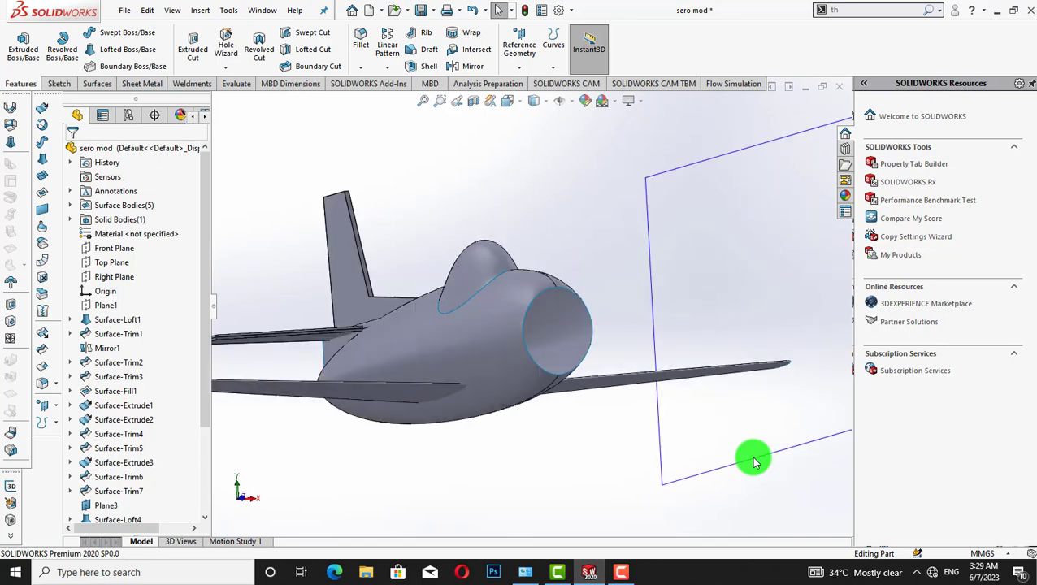
pyautogui.press('Up')
pyautogui.press('Up')
pyautogui.press('Up')
pyautogui.press('Up')
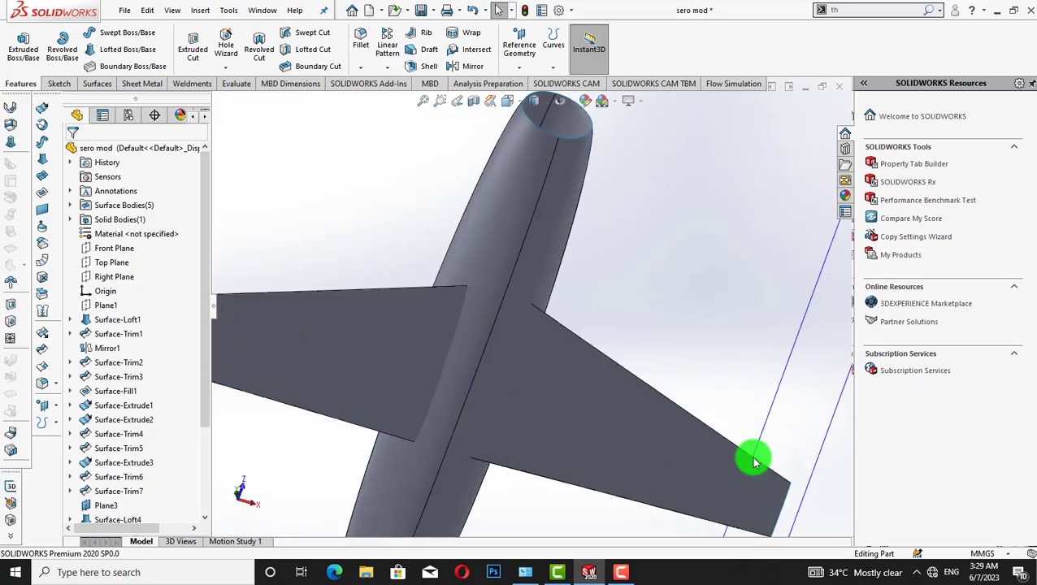
pyautogui.press('Left')
pyautogui.press('Left')
pyautogui.press('Left')
pyautogui.press('Left')
pyautogui.press('Left')
pyautogui.press('Left')
pyautogui.press('Left')
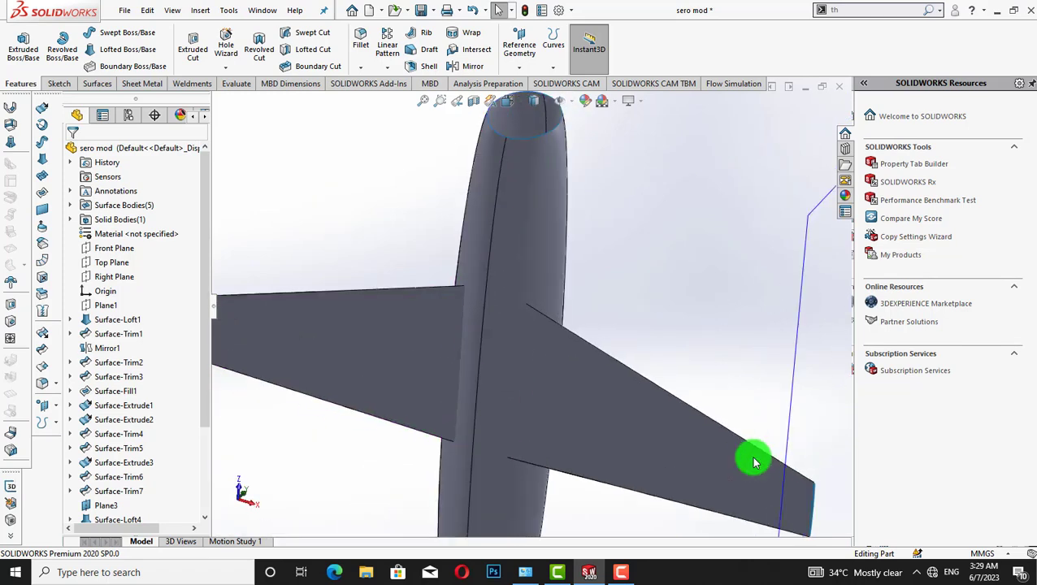
pyautogui.press('Left')
pyautogui.press('Left')
pyautogui.press('Left')
pyautogui.press('Left')
pyautogui.press('Left')
pyautogui.press('Left')
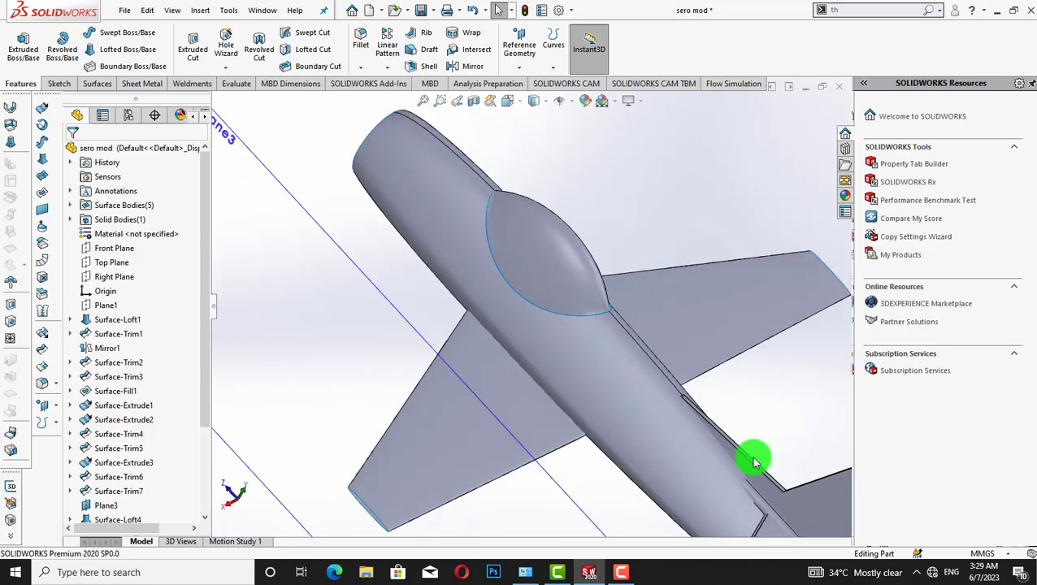
pyautogui.press('Up')
pyautogui.press('Up')
pyautogui.press('Up')
pyautogui.press('Right')
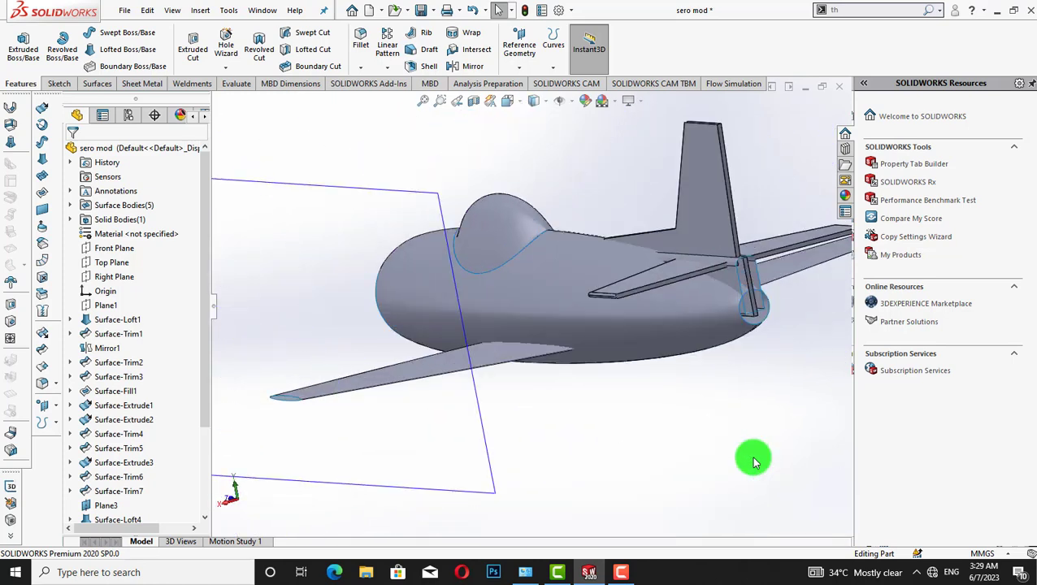
pyautogui.press('Right')
pyautogui.press('Right')
pyautogui.press('Left')
pyautogui.press('Left')
pyautogui.hotkey('ctrl', 'shift', 'z')
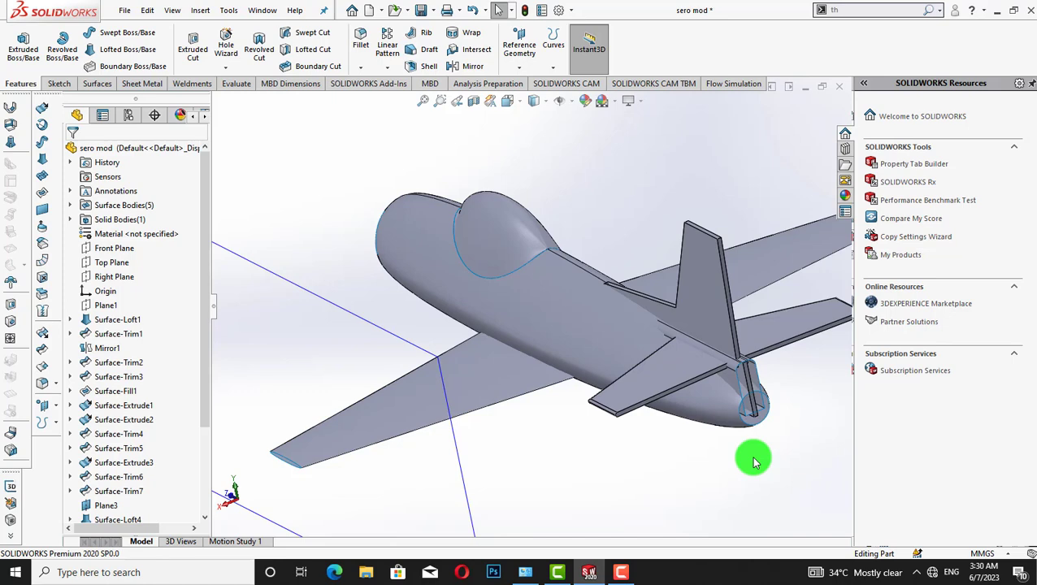
# - Examine the nose and fuselage underside, including top and bottom views normal to the Top Plane
pyautogui.moveTo(754, 462); pyautogui.dragTo(754, 461, button='middle')
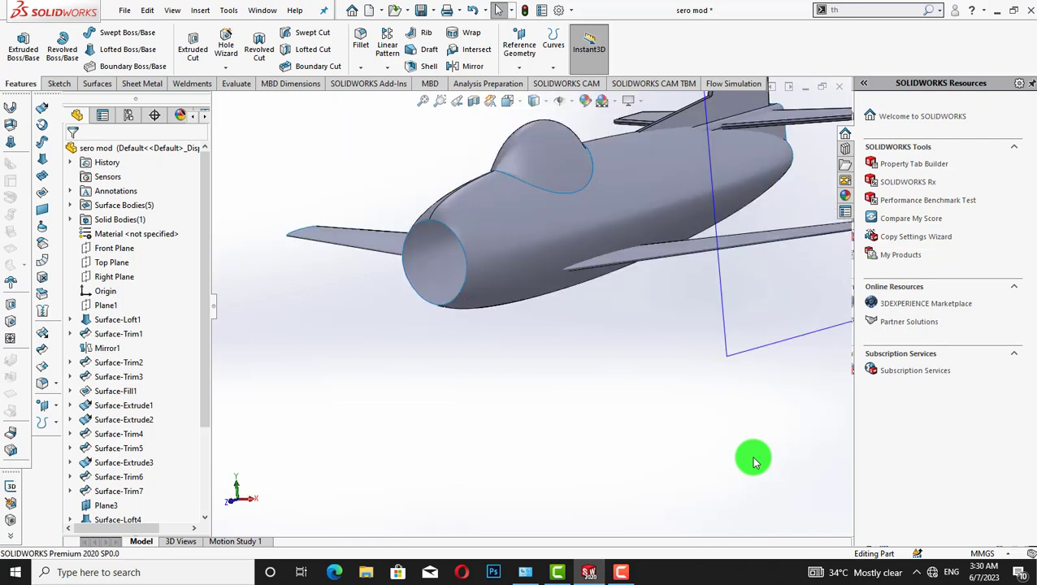
pyautogui.press('z')
pyautogui.press('z')
pyautogui.press('z')
pyautogui.press('z')
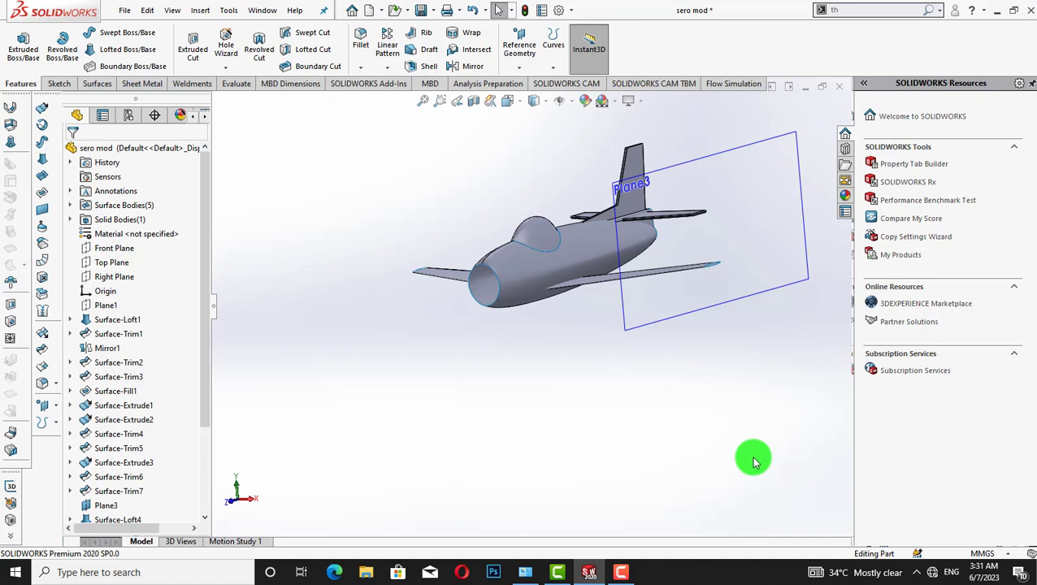
pyautogui.scroll(-5, 753, 461)
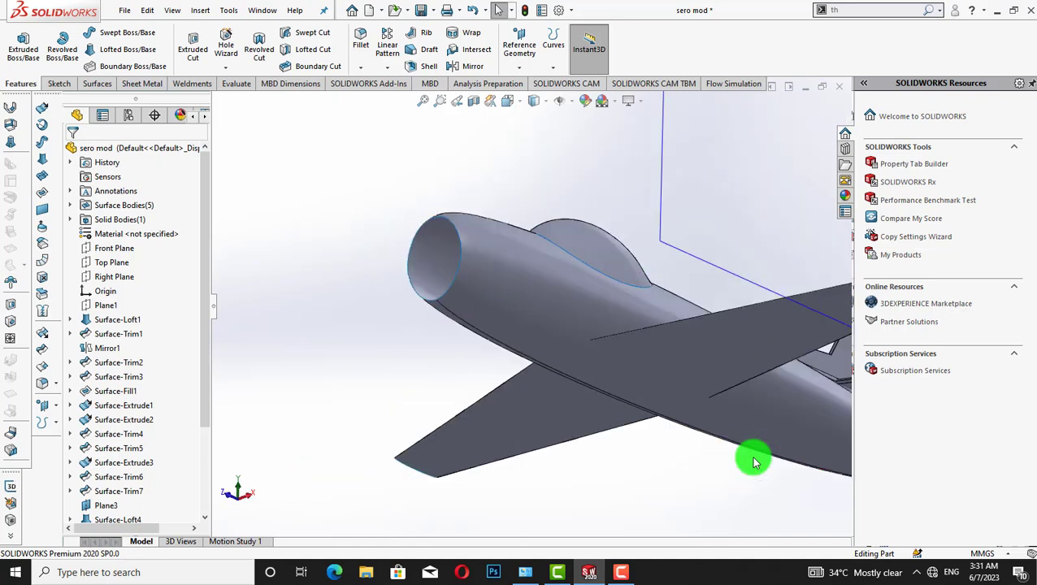
pyautogui.rightClick(110, 262)
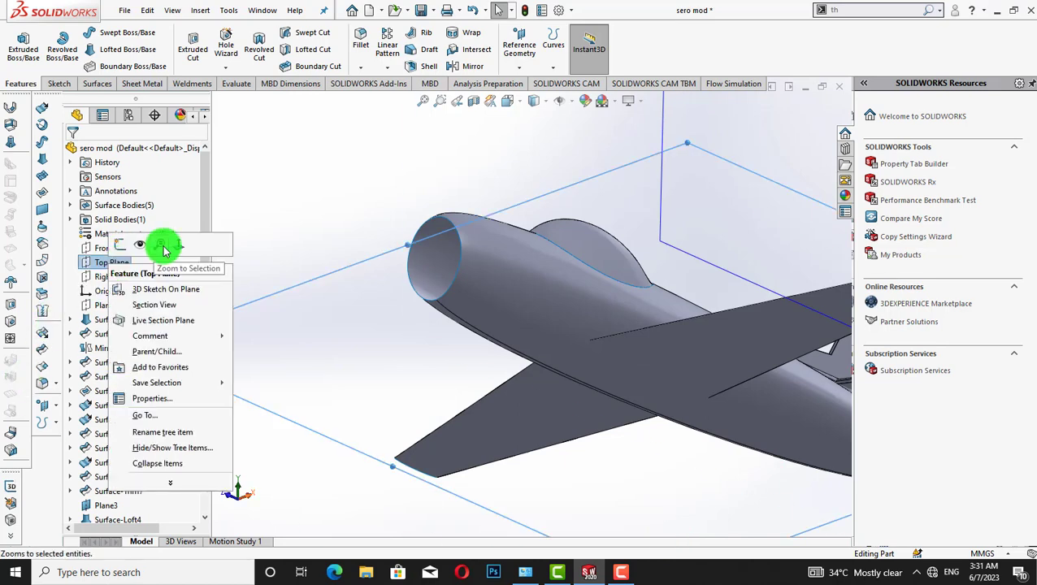
pyautogui.click(178, 245)
pyautogui.rightClick(123, 262)
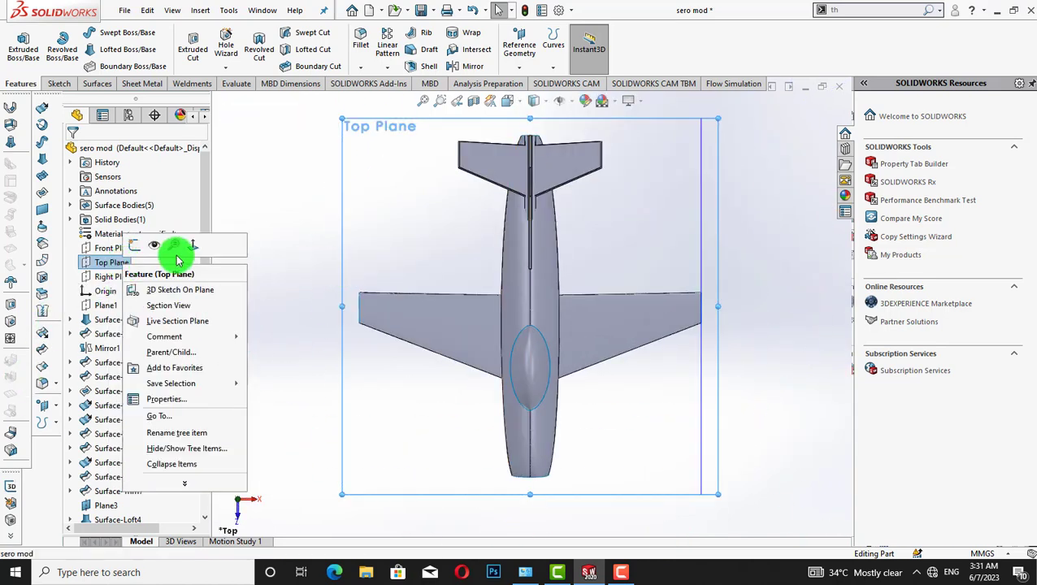
pyautogui.click(177, 252)
pyautogui.rightClick(394, 181)
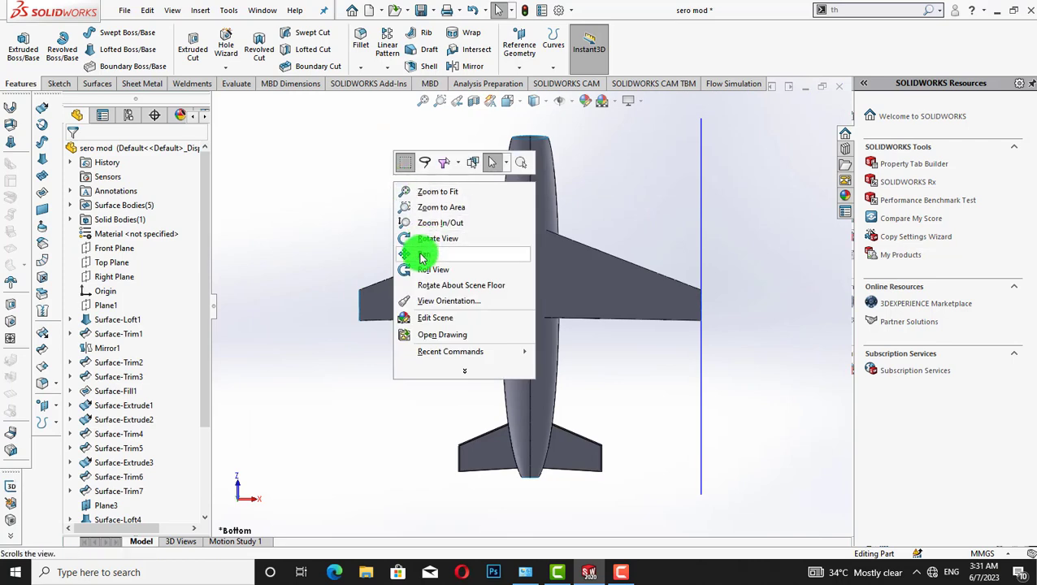
pyautogui.click(422, 258)
pyautogui.moveTo(422, 258); pyautogui.dragTo(518, 312)
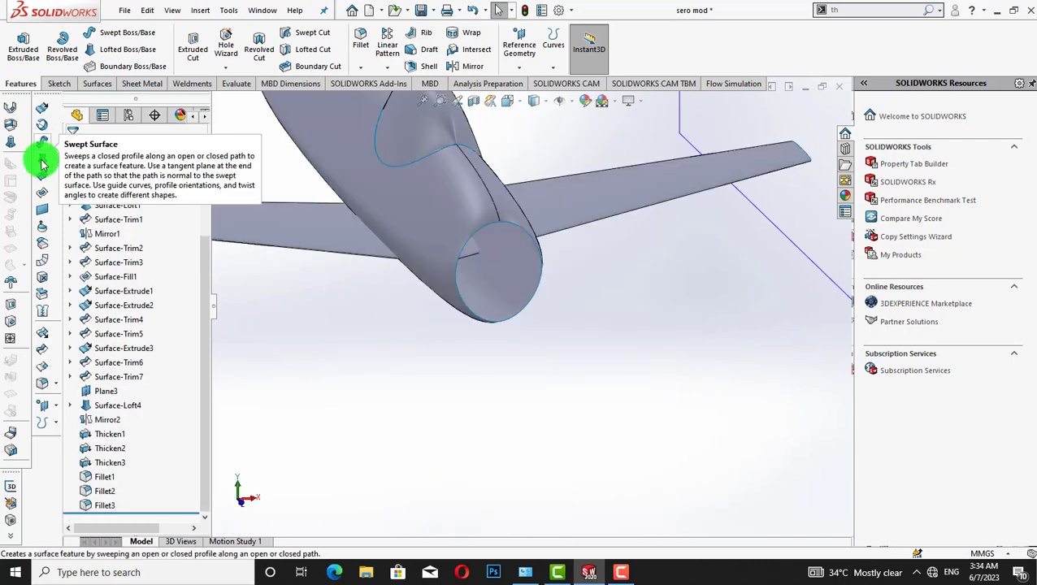
# - Create a 5 mm inward Ruled Surface, Normal to Surface, from the two edges of the fuselage nose opening
pyautogui.click(39, 259)
pyautogui.click(478, 306)
pyautogui.click(542, 284)
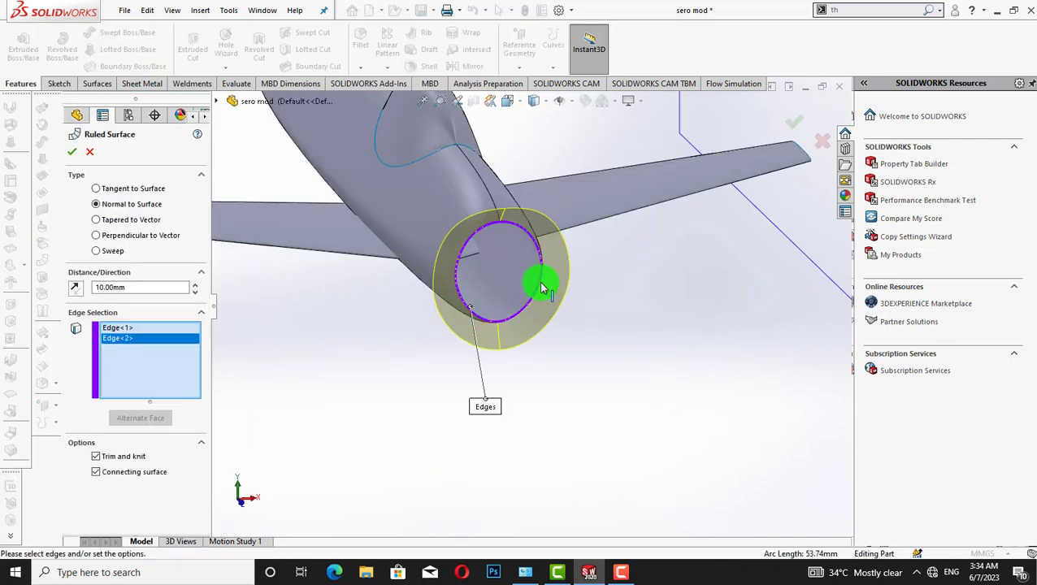
pyautogui.click(75, 286)
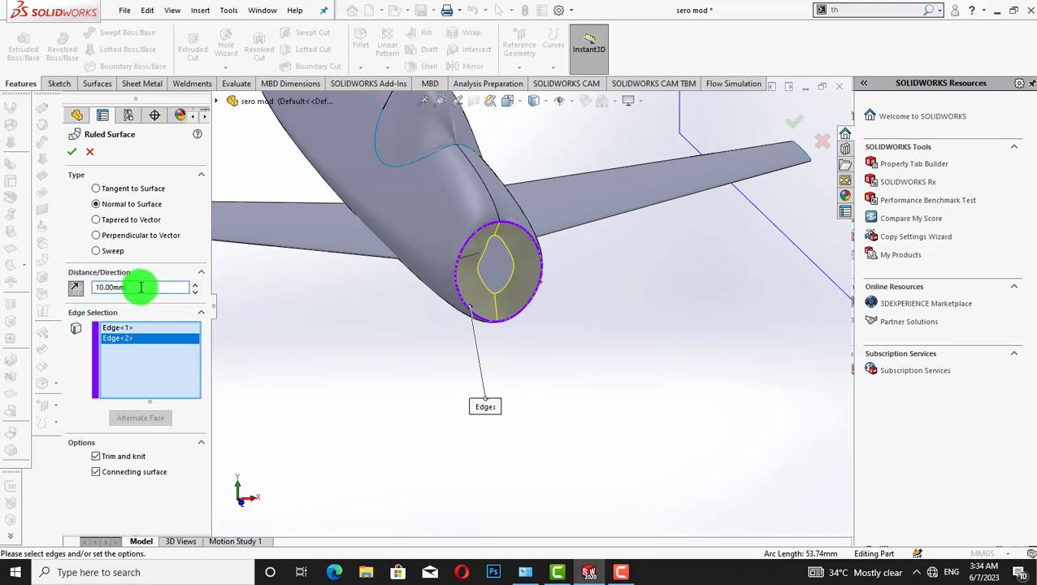
pyautogui.write('5')
pyautogui.press('Return')
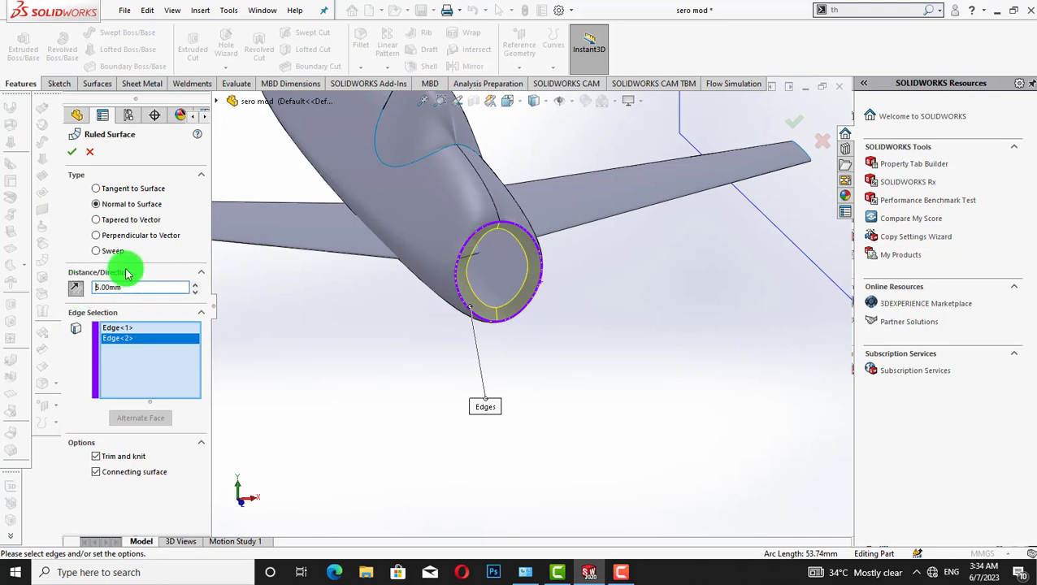
pyautogui.click(70, 153)
pyautogui.click(361, 385)
pyautogui.moveTo(363, 385); pyautogui.dragTo(363, 385, button='middle')
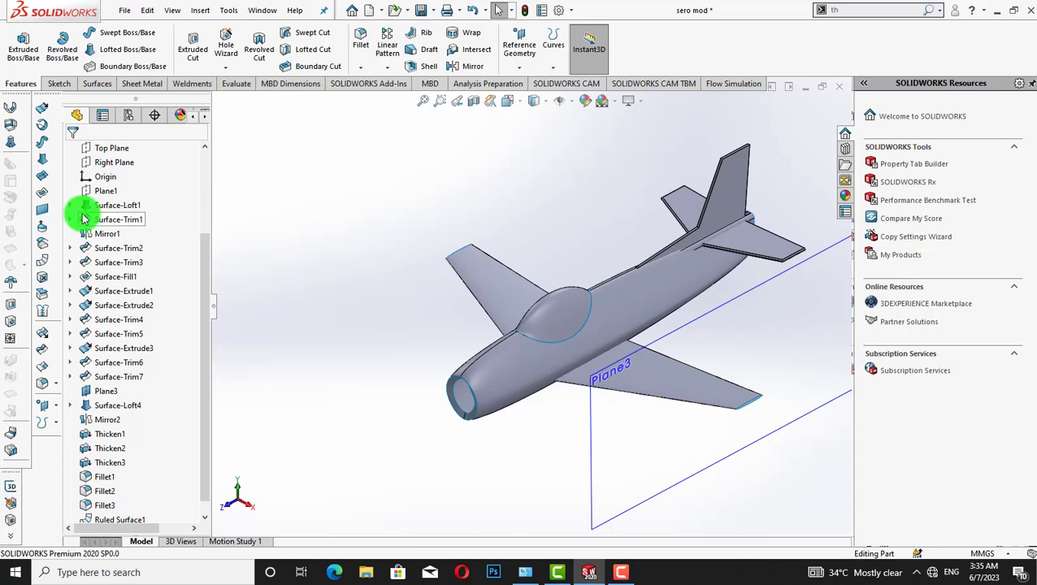
# - Create a reference plane parallel to the Right Plane, reducing its offset so it crosses the wing inboard of the tip
pyautogui.moveTo(204, 254); pyautogui.dragTo(218, 154)
pyautogui.rightClick(112, 261)
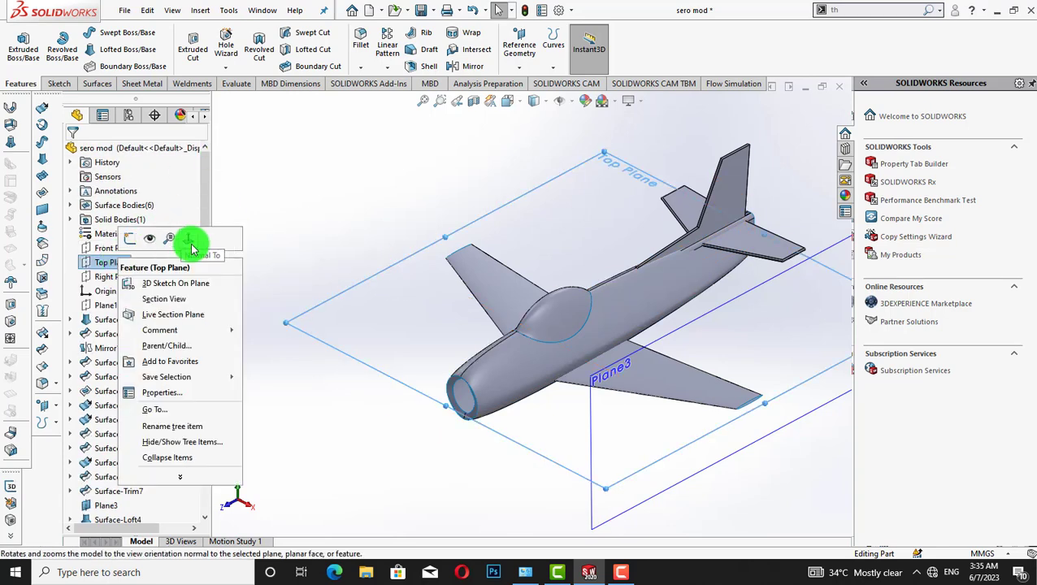
pyautogui.click(186, 239)
pyautogui.click(288, 249)
pyautogui.hotkey('shift', 'Up')
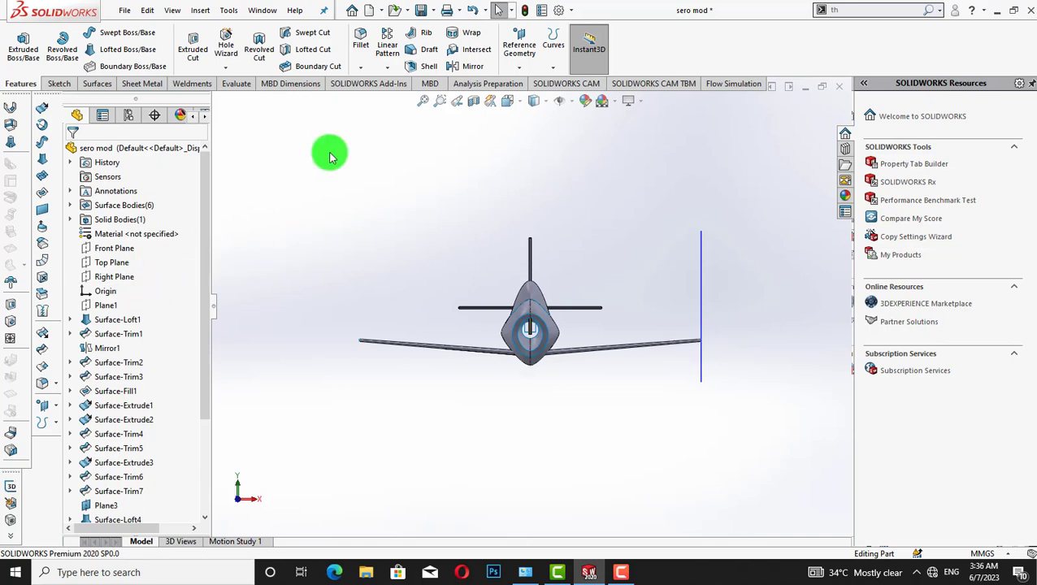
pyautogui.click(517, 49)
pyautogui.click(536, 81)
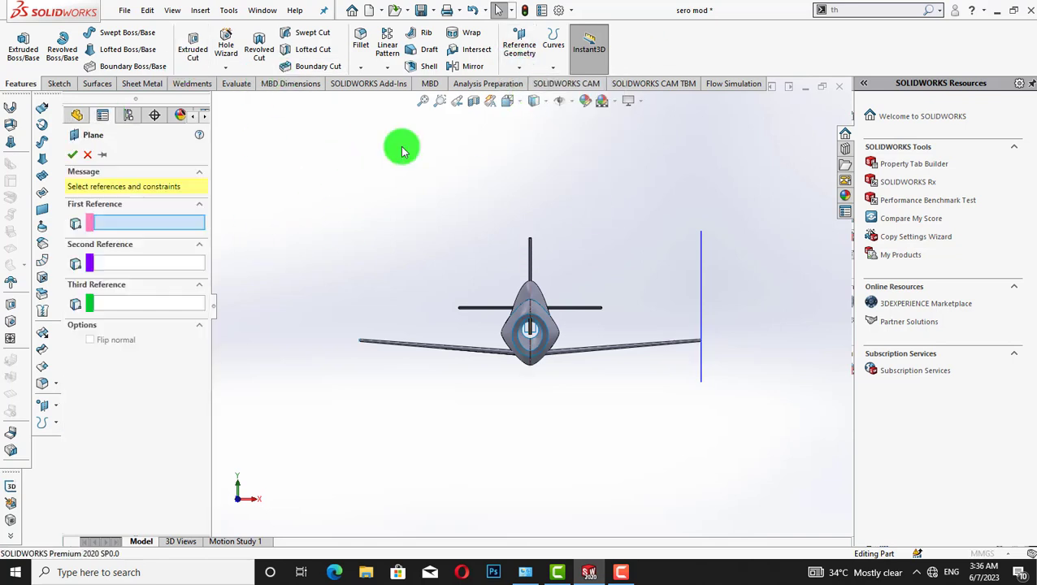
pyautogui.click(224, 106)
pyautogui.click(268, 229)
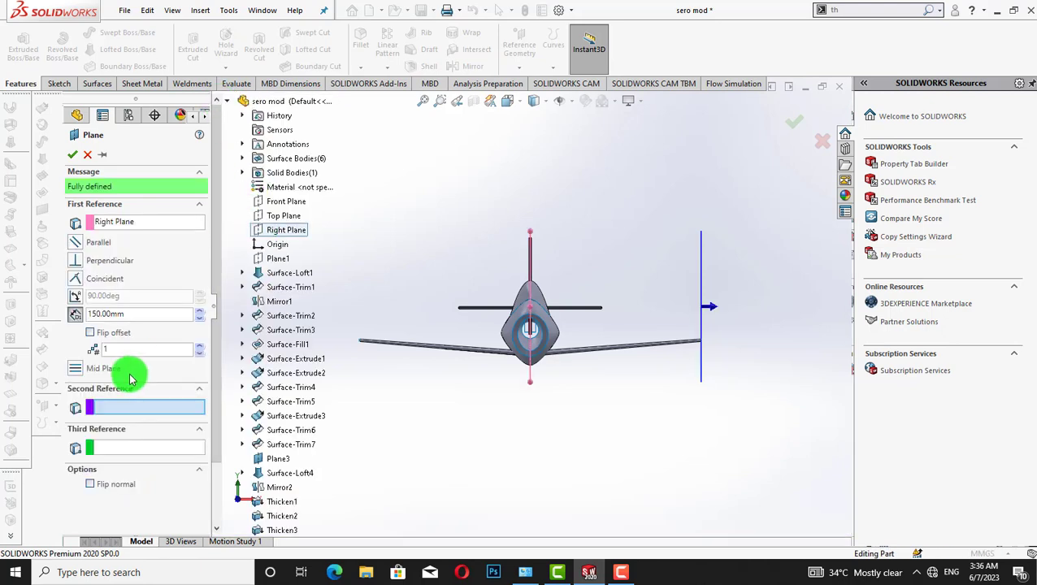
pyautogui.click(199, 318)
pyautogui.click(199, 318)
pyautogui.click(199, 319)
pyautogui.click(199, 319)
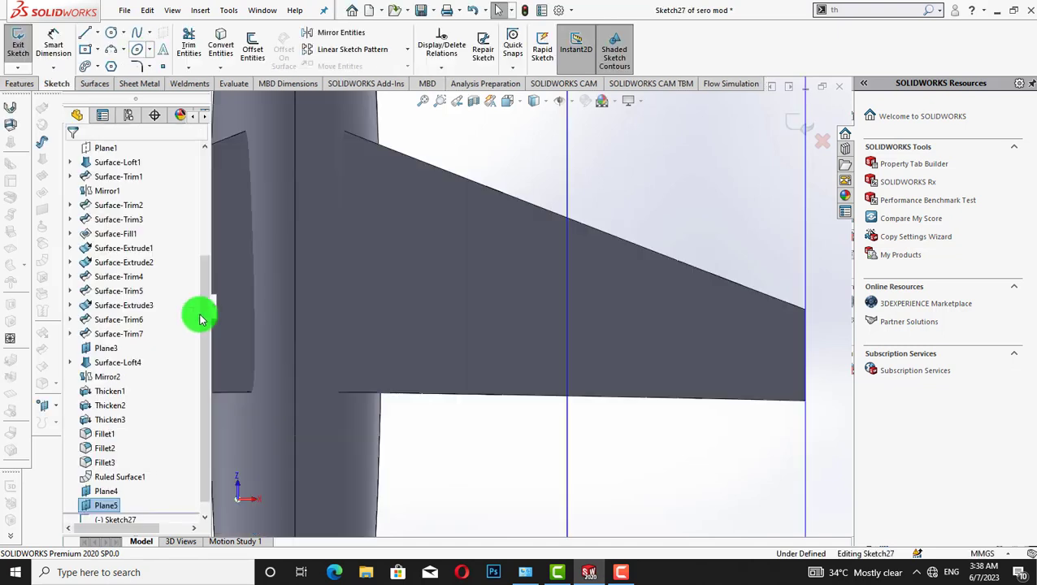
# - Sketch a slender ellipse on the wing underside, centred on the mid-wing plane, with radii of about 17 mm lengthwise and 1.7 mm across
pyautogui.click(147, 48)
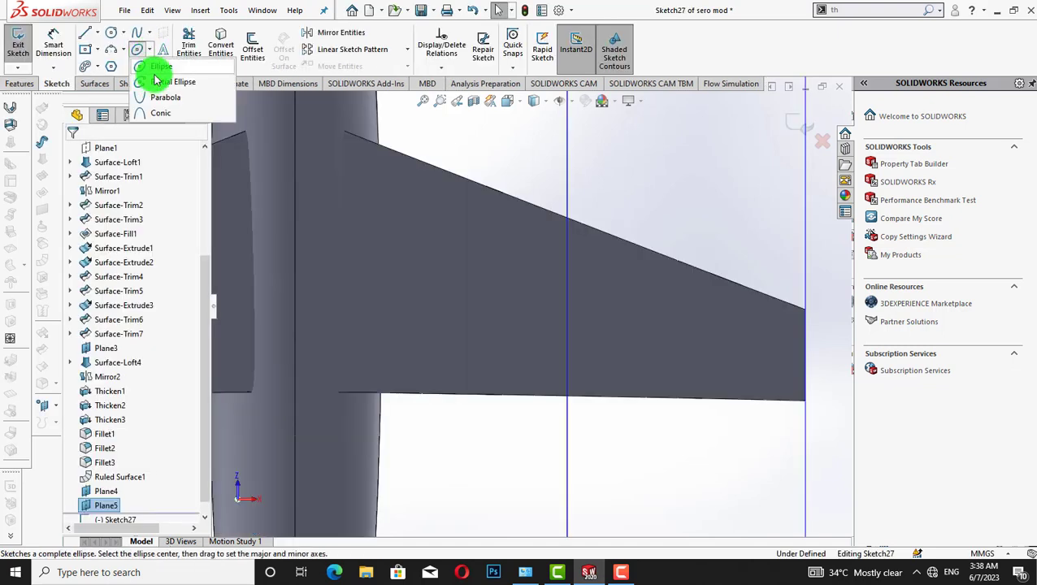
pyautogui.click(154, 79)
pyautogui.click(568, 313)
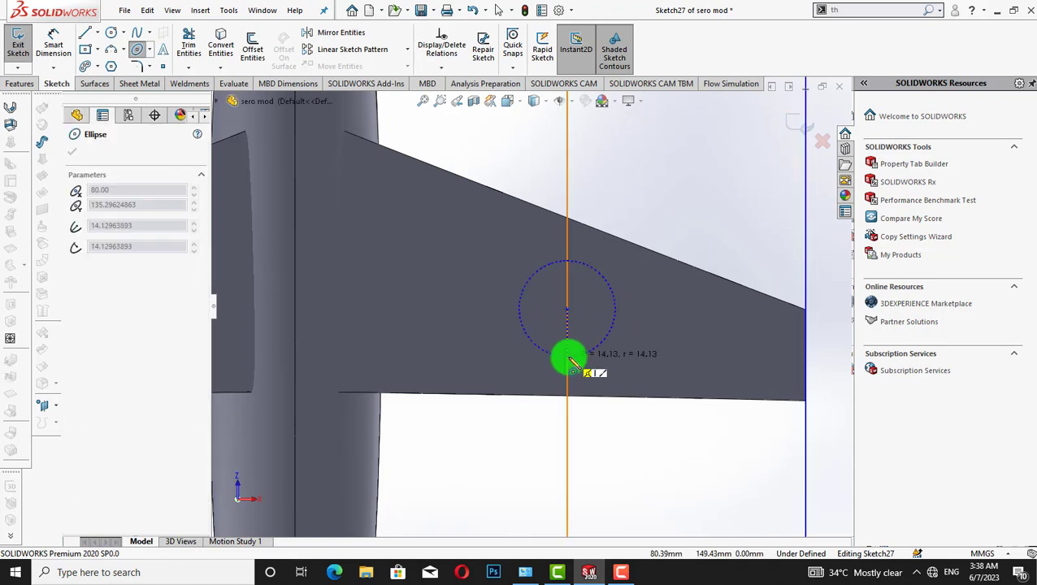
pyautogui.click(569, 370)
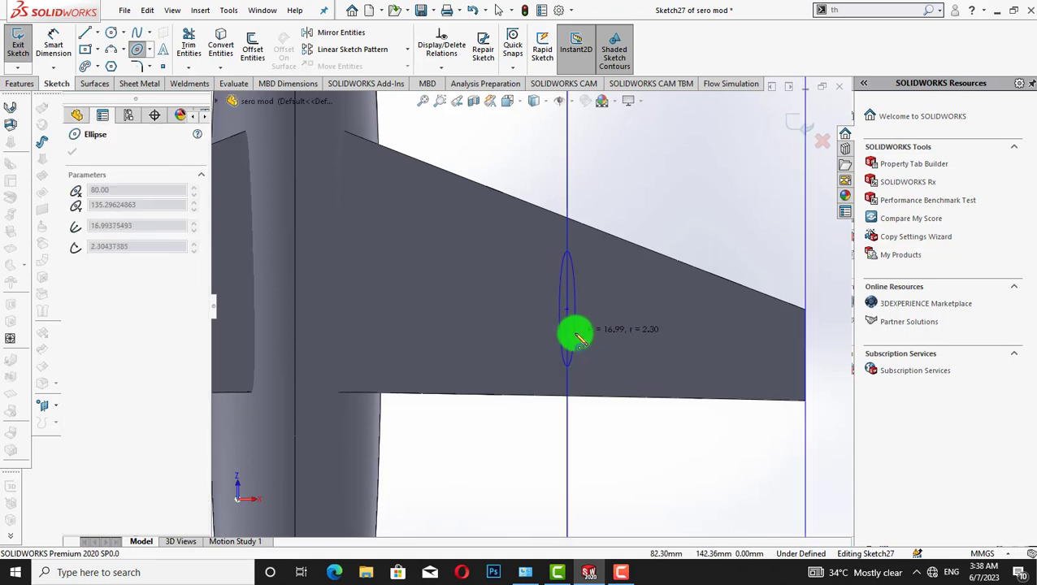
pyautogui.click(573, 333)
pyautogui.rightClick(661, 149)
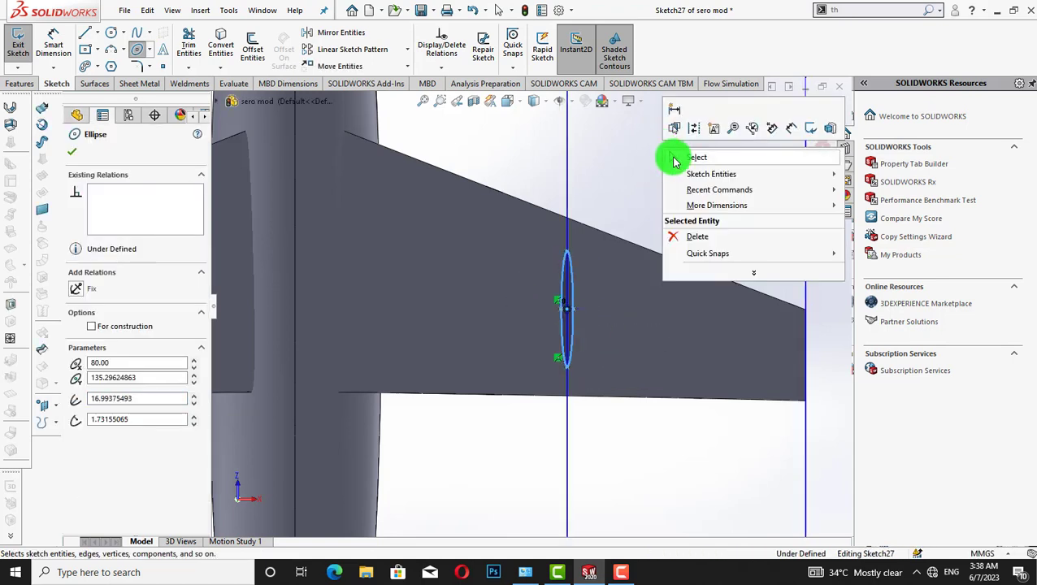
pyautogui.click(662, 181)
pyautogui.scroll(4, 664, 188)
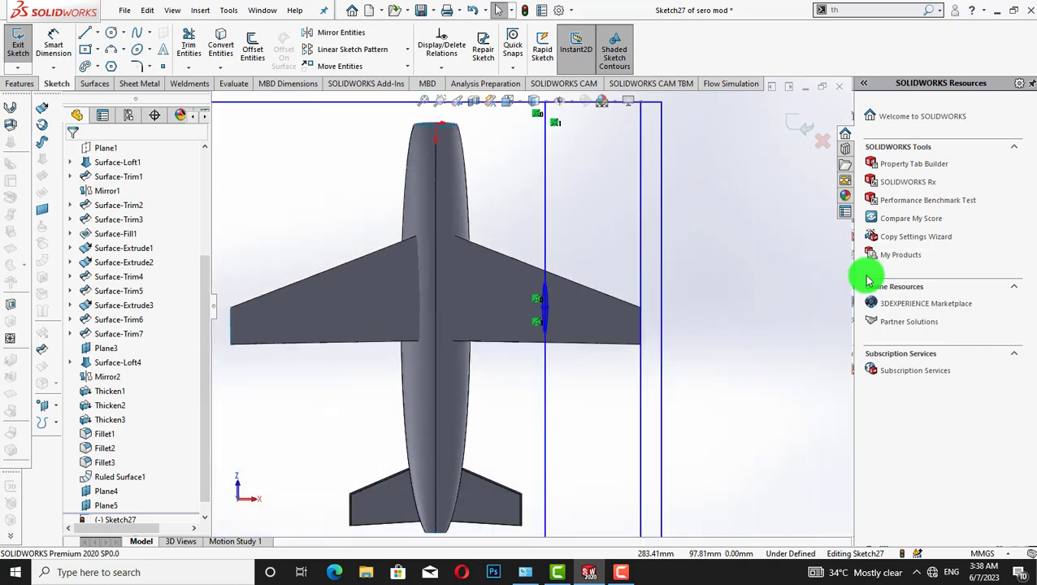
pyautogui.hotkey('ctrl', '1')
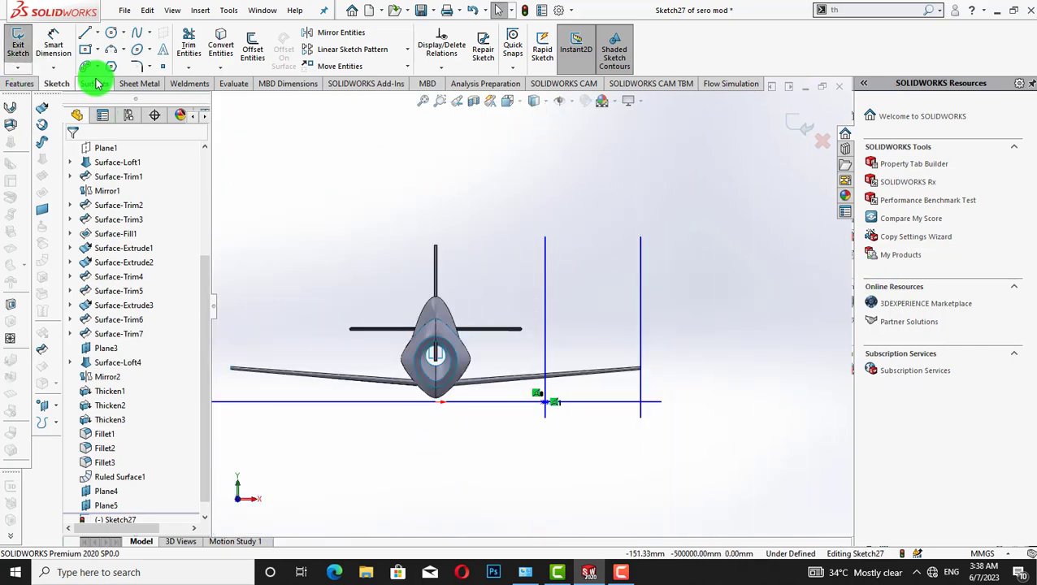
pyautogui.click(45, 114)
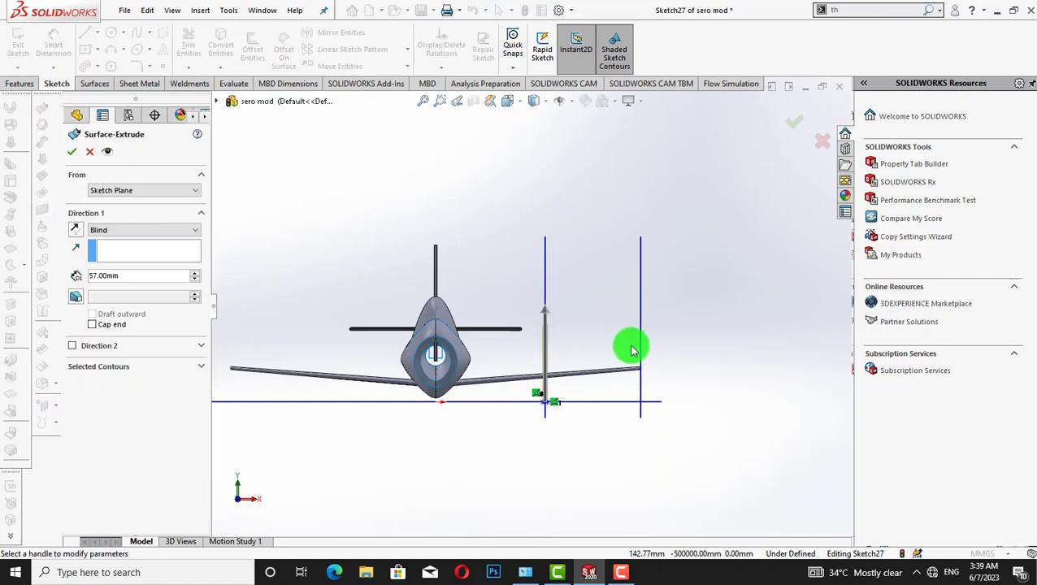
pyautogui.click(180, 232)
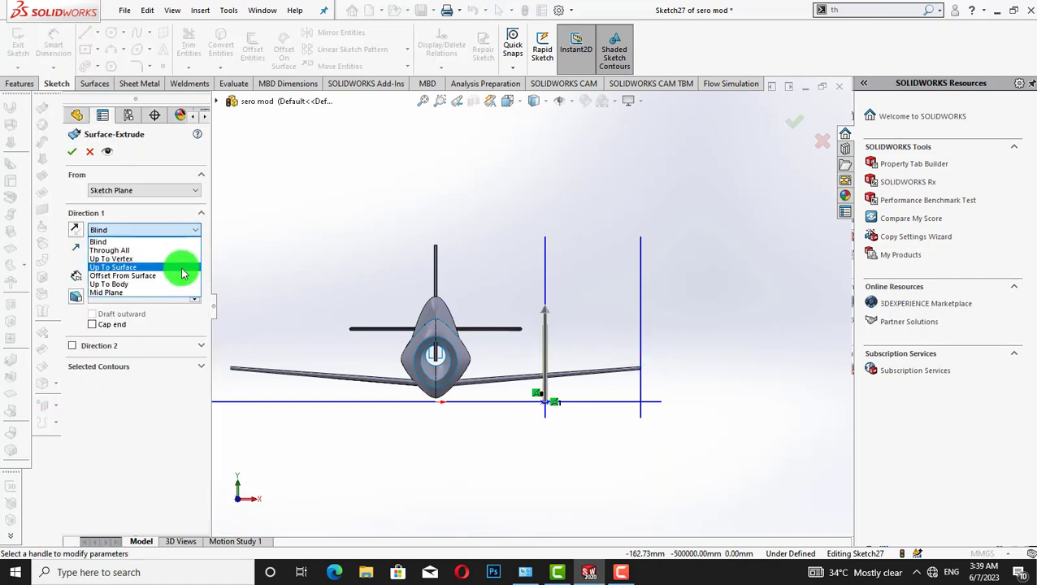
pyautogui.click(182, 275)
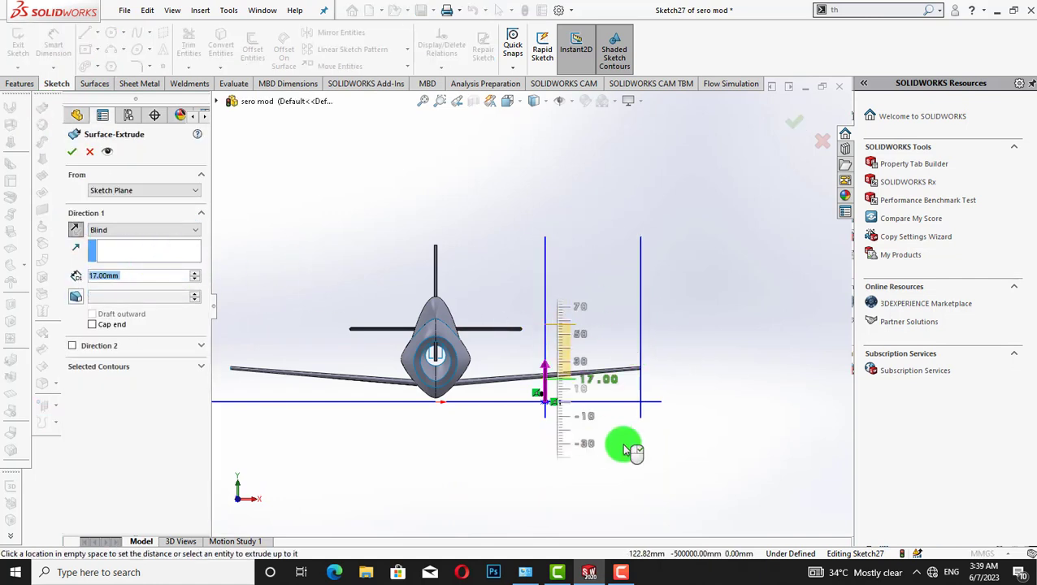
pyautogui.click(187, 230)
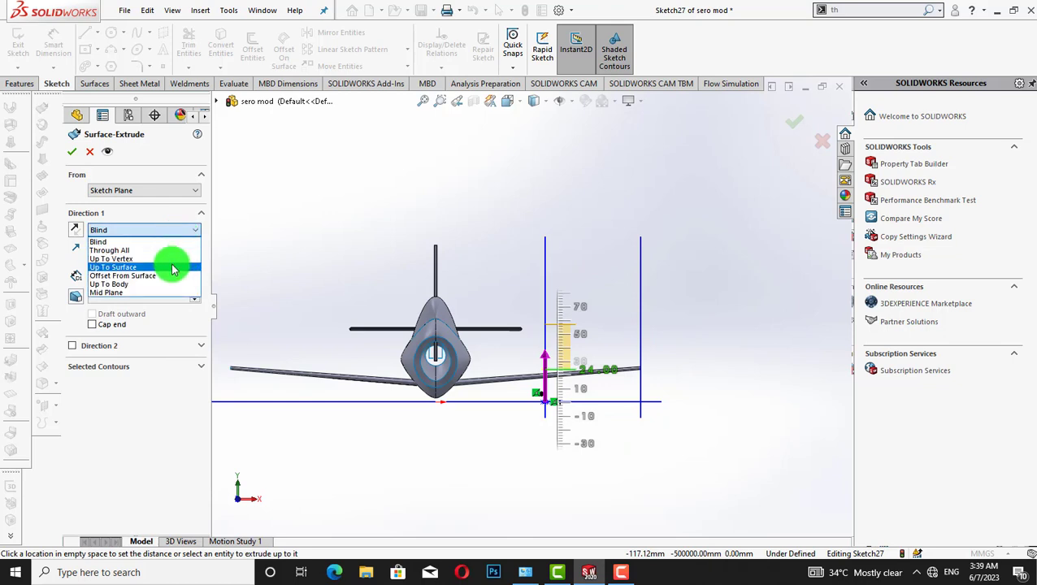
pyautogui.click(173, 269)
pyautogui.click(759, 287)
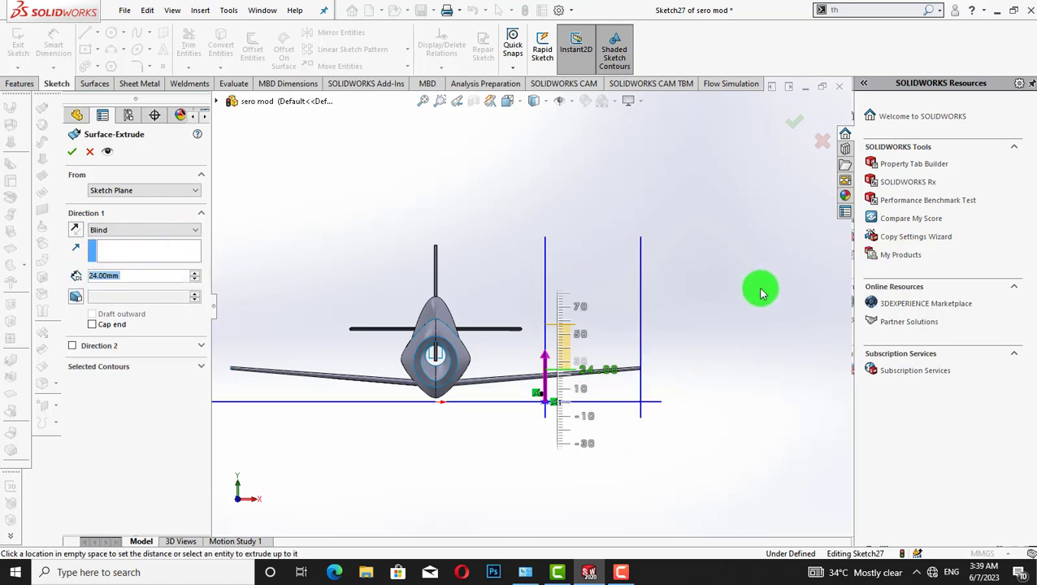
pyautogui.click(89, 151)
# - Extrude the slender ellipse as a surface, using Up To Surface to end it at the wing directly above
pyautogui.click(42, 108)
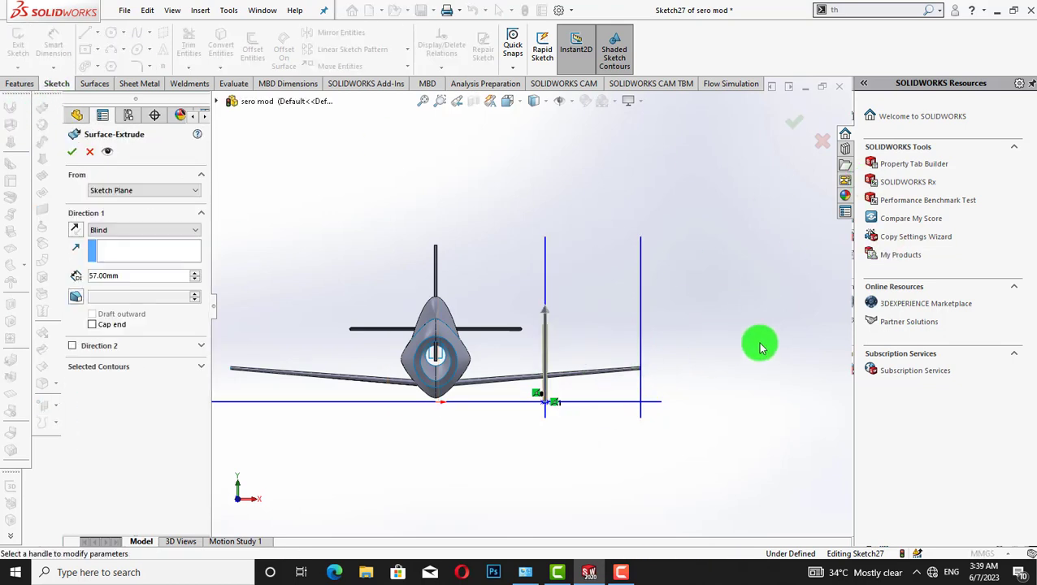
pyautogui.click(115, 230)
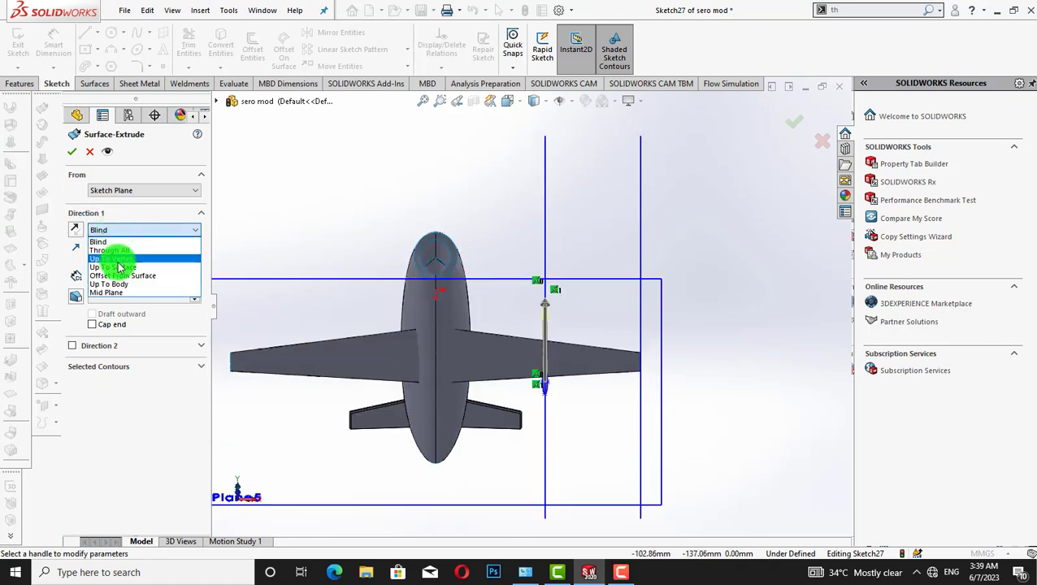
pyautogui.click(120, 267)
pyautogui.click(578, 354)
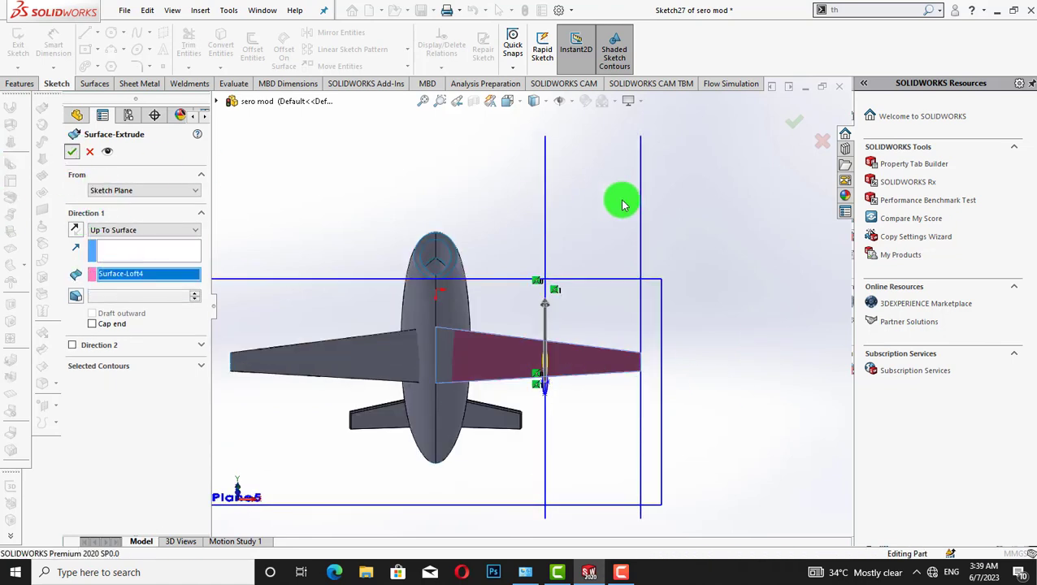
pyautogui.press('Return')
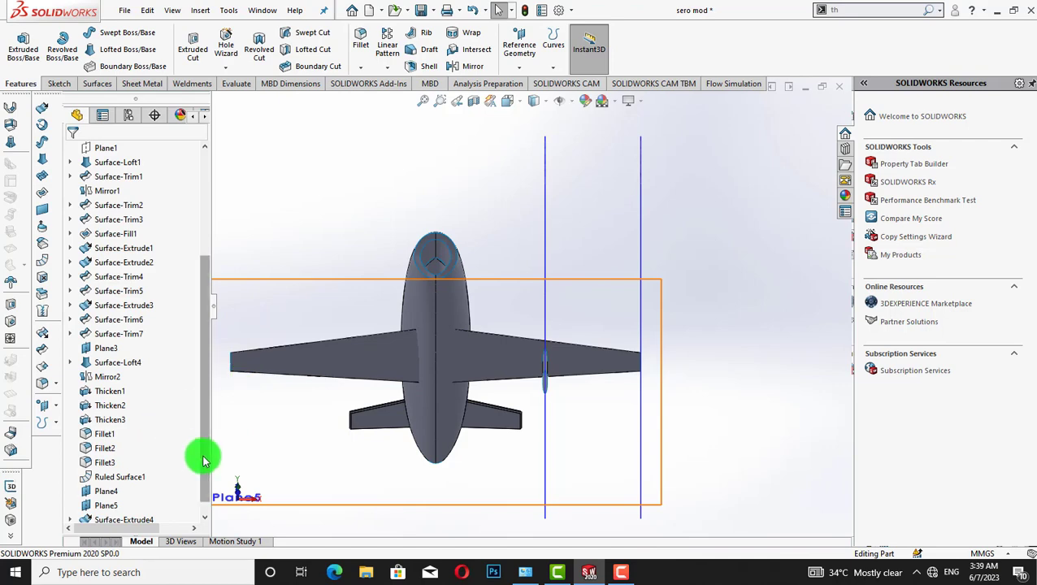
# - On Plane4, sketch a lengthwise ellipse centred on the pylon's lower edge, with radii of about 57.4 mm and 7.9 mm
pyautogui.moveTo(203, 456); pyautogui.dragTo(199, 483)
pyautogui.rightClick(115, 491)
pyautogui.rightClick(104, 476)
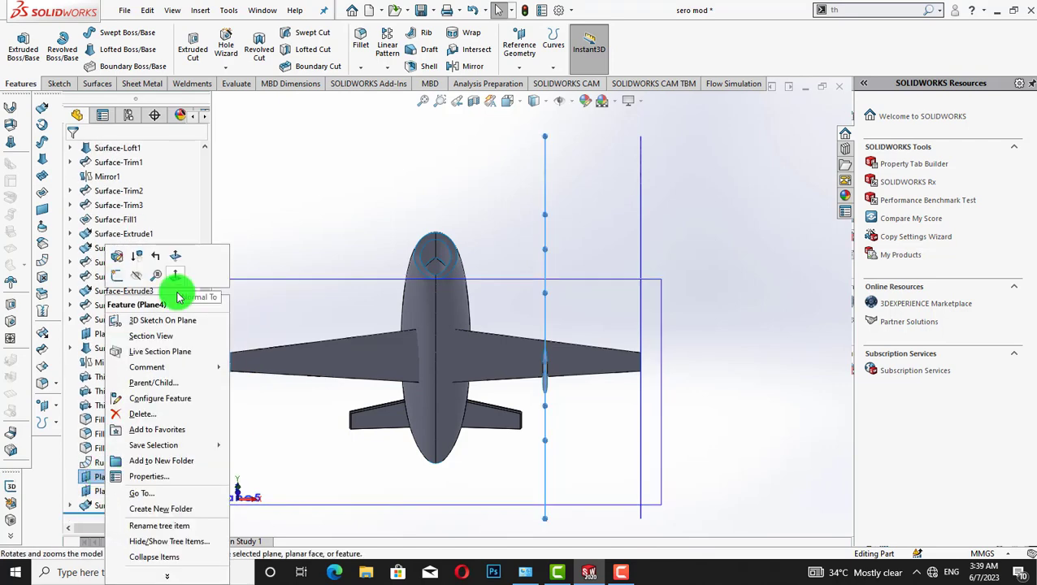
pyautogui.click(175, 276)
pyautogui.rightClick(104, 475)
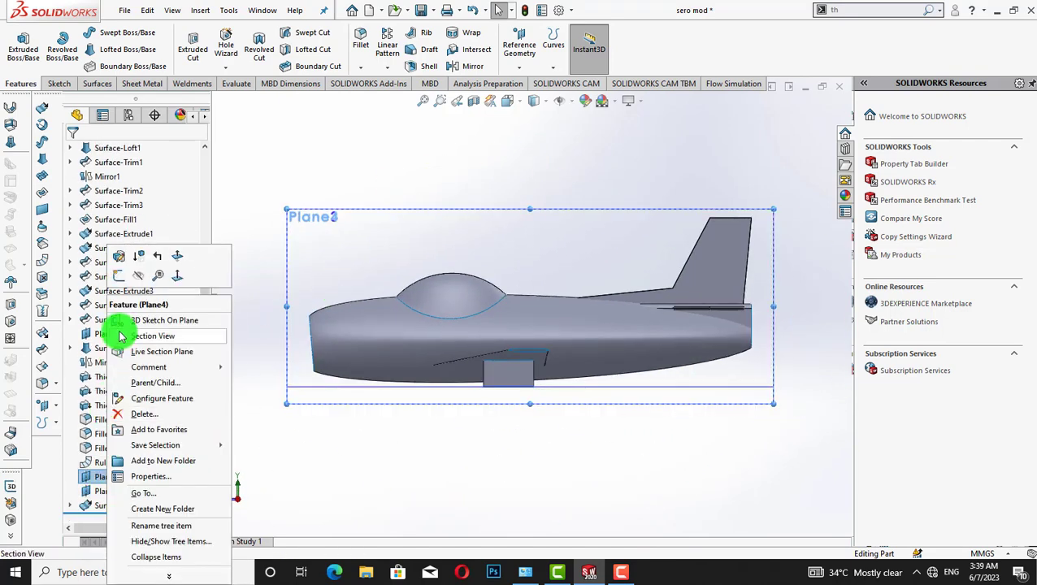
pyautogui.click(119, 275)
pyautogui.hotkey('shift', 'z')
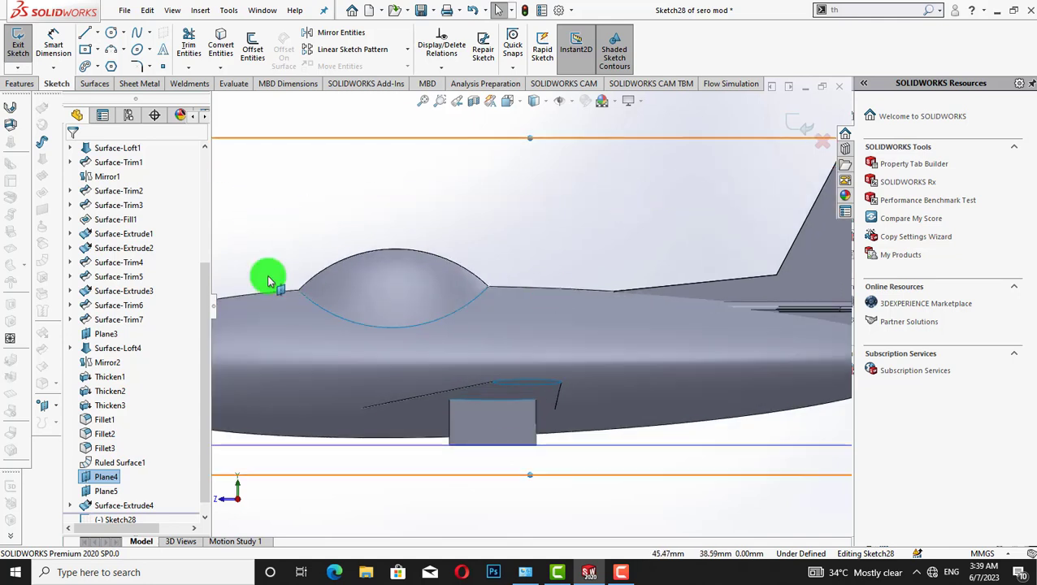
pyautogui.click(136, 49)
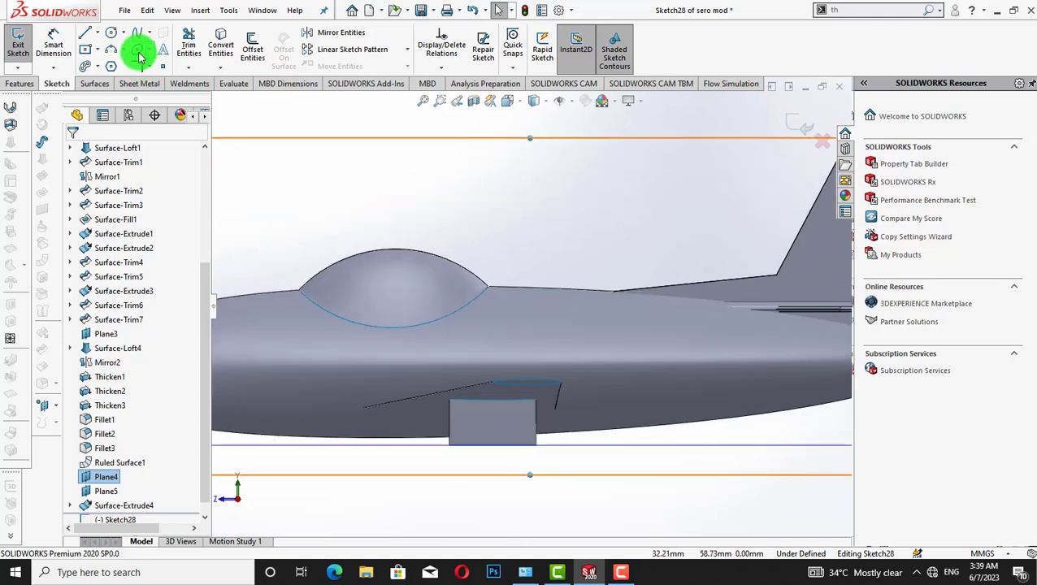
pyautogui.click(494, 445)
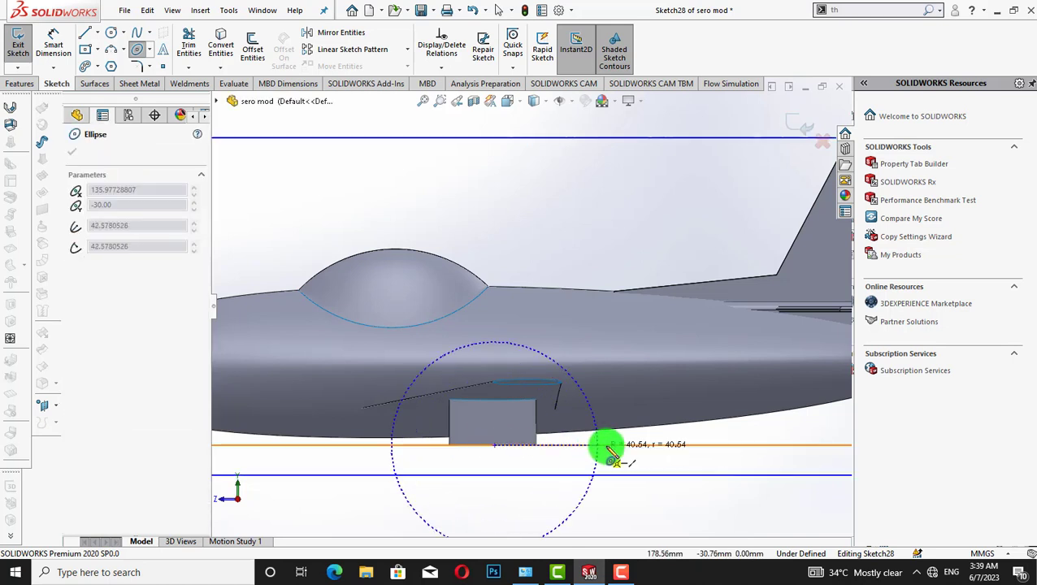
pyautogui.click(641, 446)
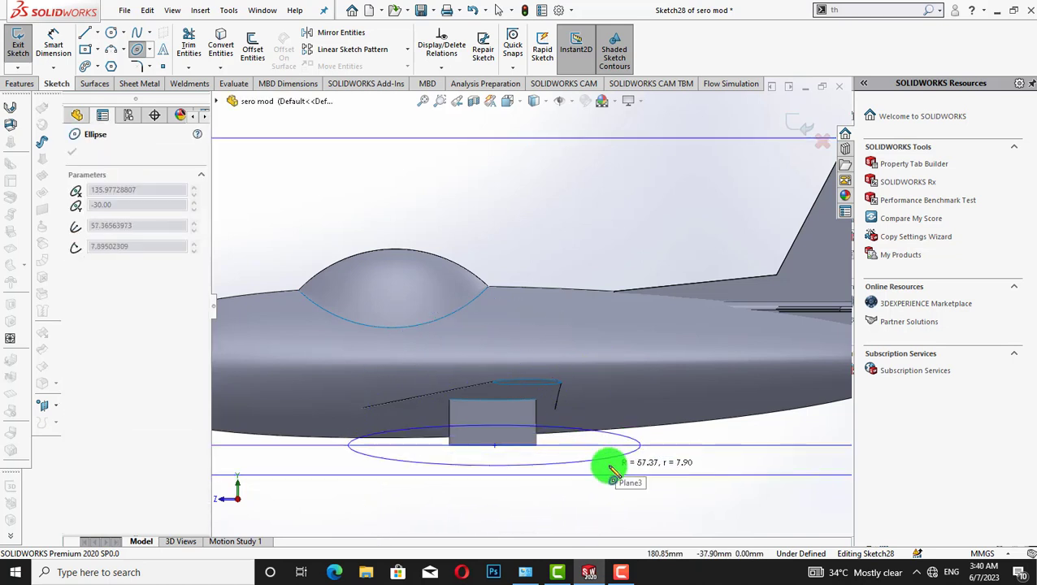
pyautogui.click(611, 469)
pyautogui.rightClick(536, 208)
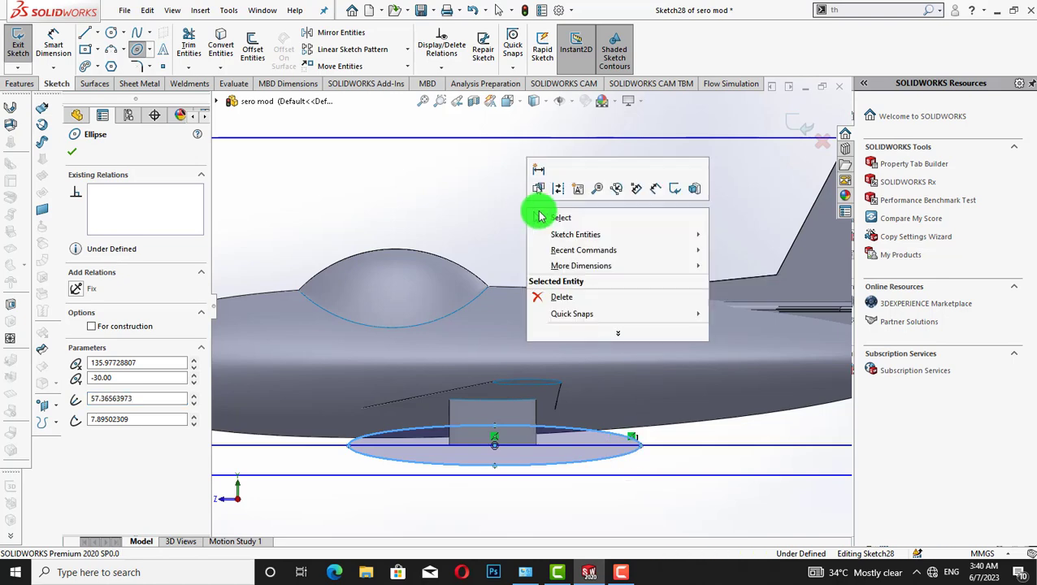
pyautogui.click(534, 217)
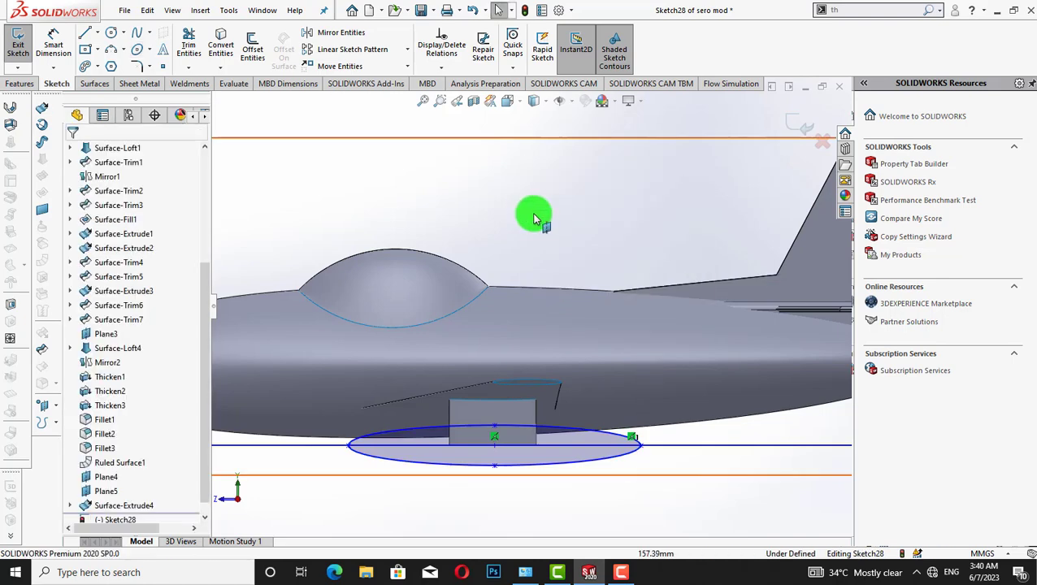
# - Draw a construction centerline along the ellipse's long axis, extending slightly beyond both of its ends
pyautogui.click(97, 34)
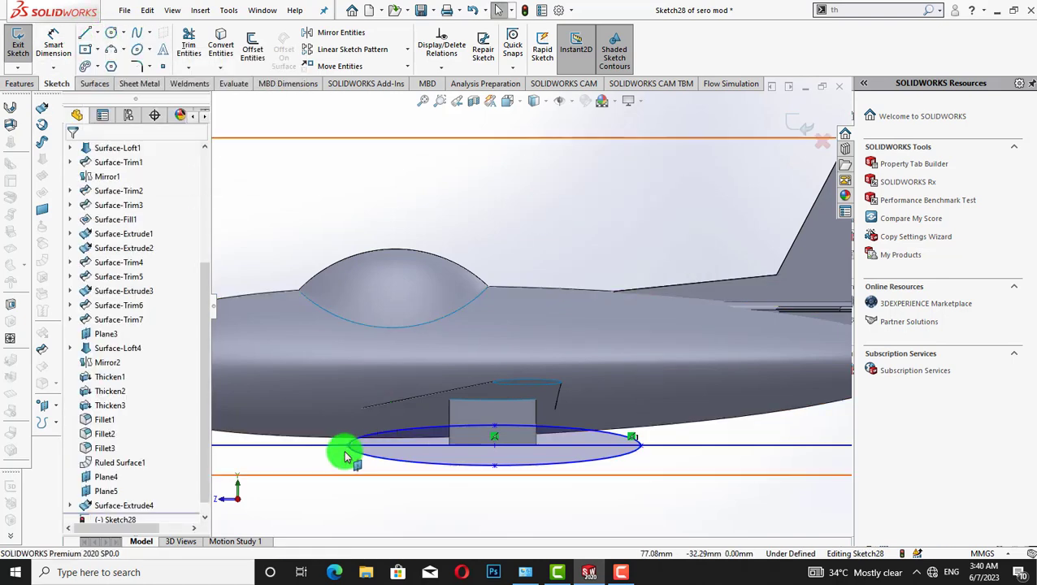
pyautogui.click(439, 464)
pyautogui.click(98, 34)
pyautogui.click(117, 64)
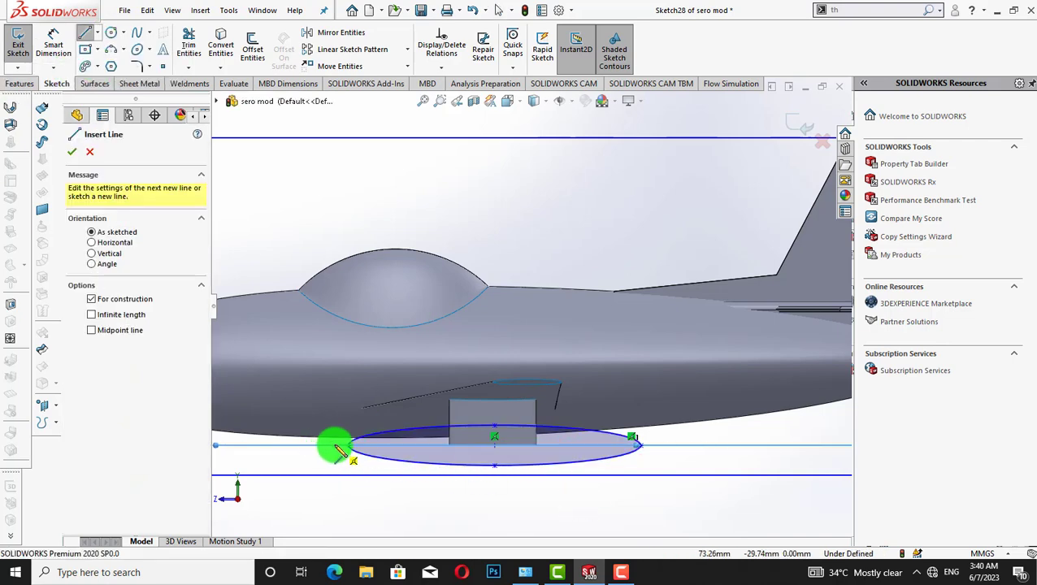
pyautogui.click(334, 445)
pyautogui.click(642, 445)
pyautogui.rightClick(509, 212)
pyautogui.click(532, 221)
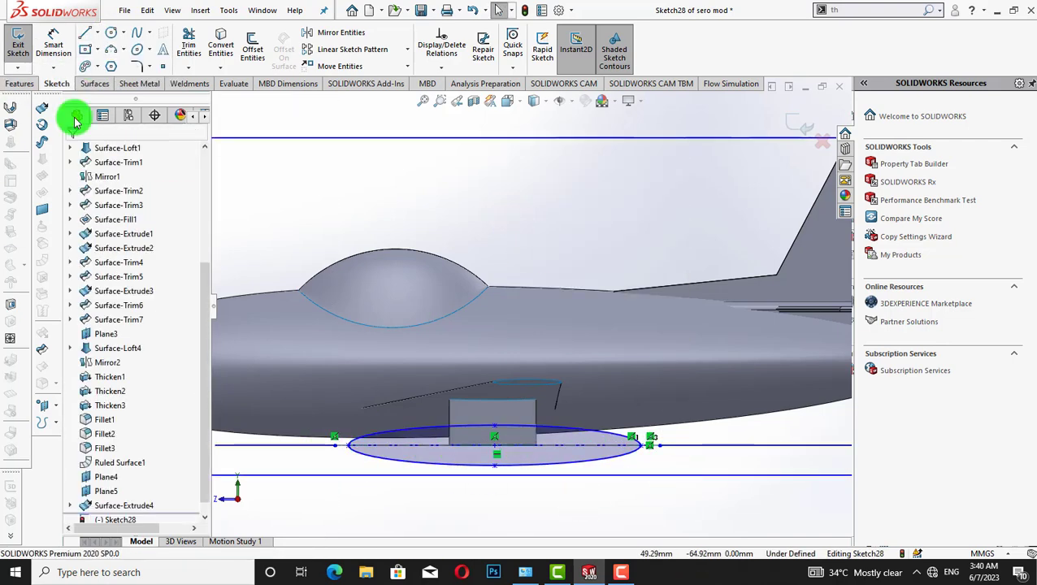
# - Power-trim away the lower half of the ellipse and revolve the remaining arc as a surface about the centerline
pyautogui.click(189, 43)
pyautogui.moveTo(368, 476); pyautogui.dragTo(394, 458)
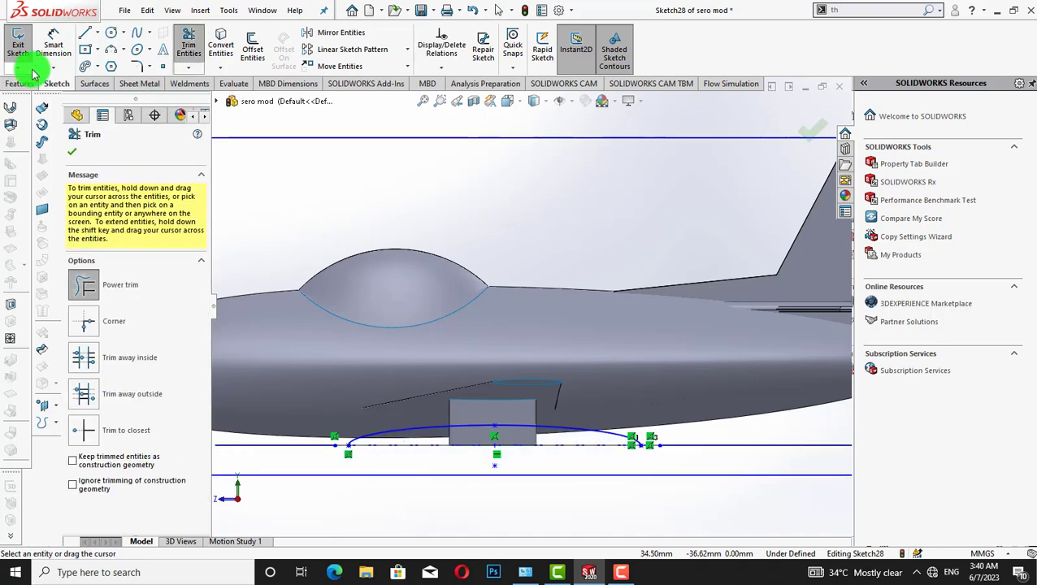
pyautogui.click(72, 151)
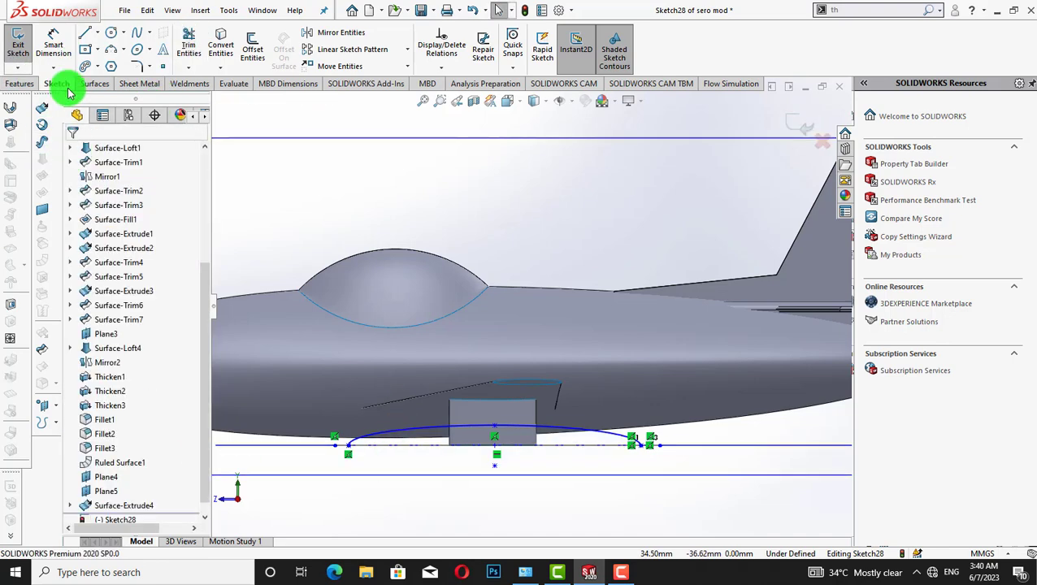
pyautogui.click(42, 125)
pyautogui.click(87, 155)
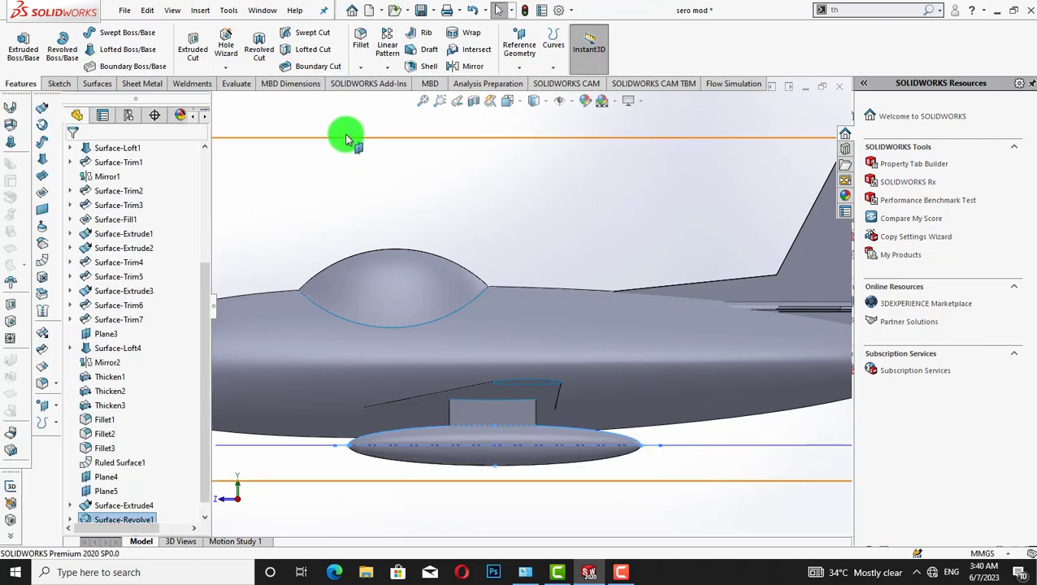
# - Examine the revolved under-wing tank and its pylon on the aircraft from the front, the side and rotated isometric views
pyautogui.hotkey('ctrl', '1')
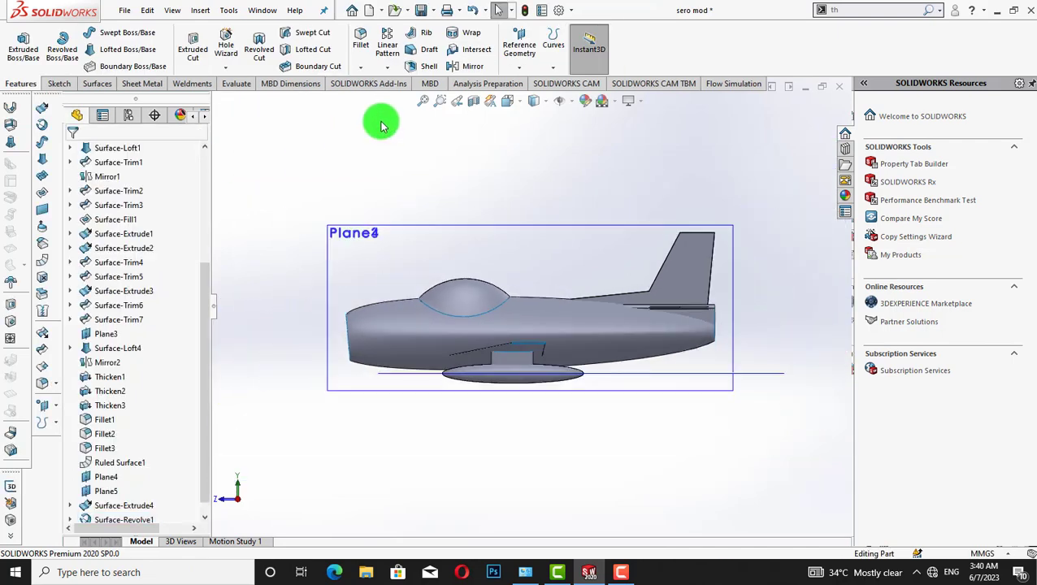
pyautogui.hotkey('ctrl', '4')
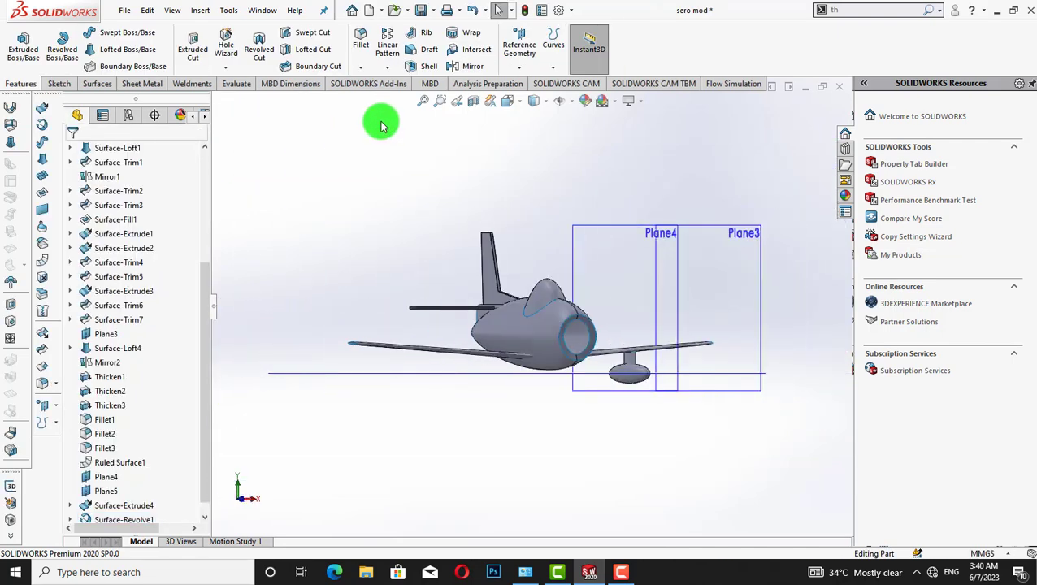
pyautogui.hotkey('ctrl', '3')
pyautogui.hotkey('ctrl', '7')
pyautogui.press('Up')
pyautogui.press('Up')
pyautogui.press('Up')
pyautogui.press('Up')
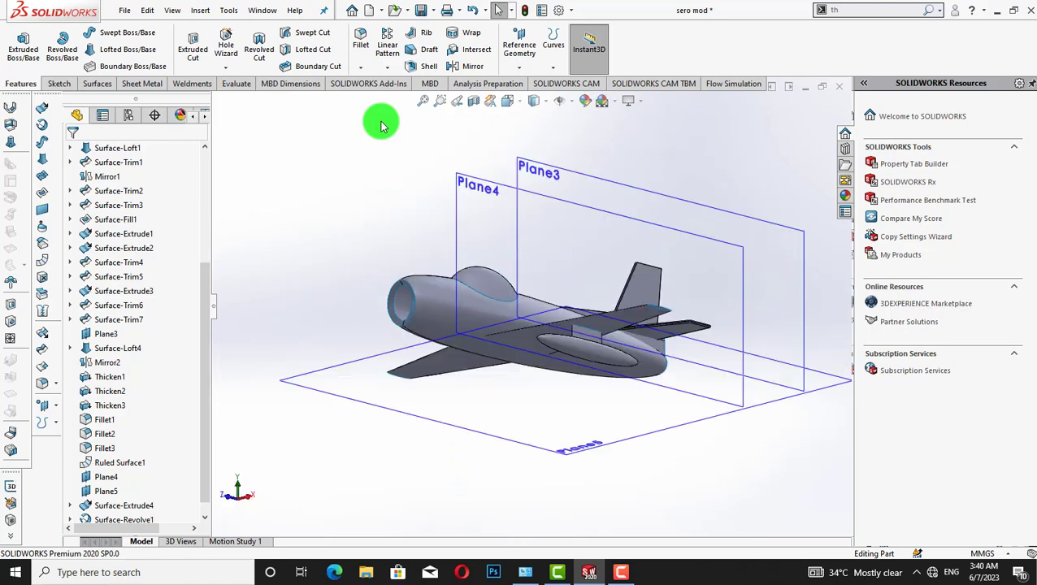
pyautogui.press('Down')
pyautogui.press('Right')
pyautogui.press('Right')
pyautogui.press('Up')
pyautogui.press('Up')
pyautogui.press('Down')
pyautogui.press('Right')
pyautogui.press('Right')
pyautogui.press('Right')
pyautogui.press('Right')
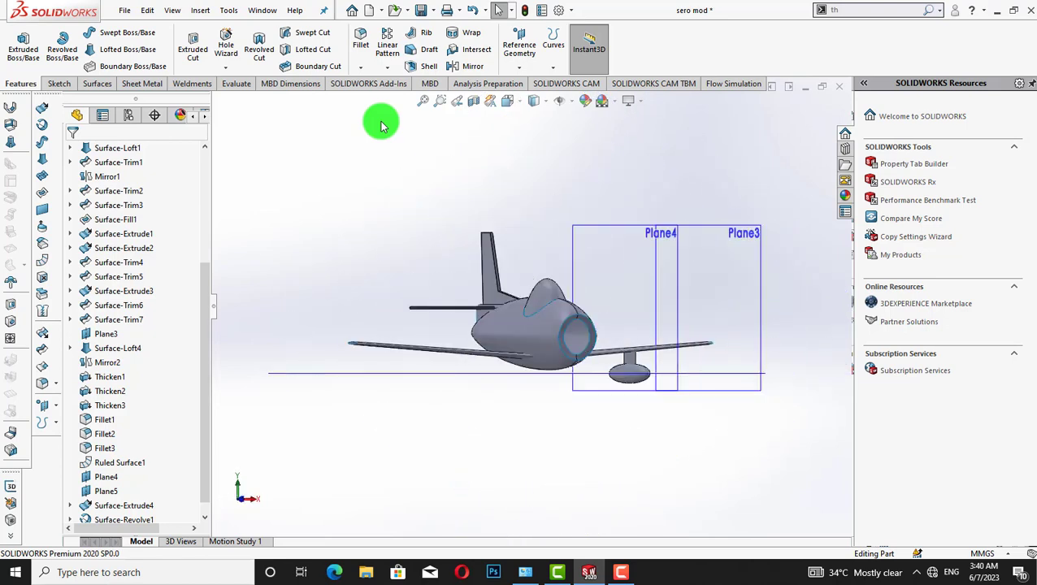
pyautogui.press('Left')
pyautogui.press('Left')
pyautogui.press('Left')
pyautogui.press('Left')
pyautogui.press('Left')
pyautogui.press('Left')
pyautogui.press('Left')
pyautogui.press('Left')
pyautogui.press('Left')
pyautogui.press('Left')
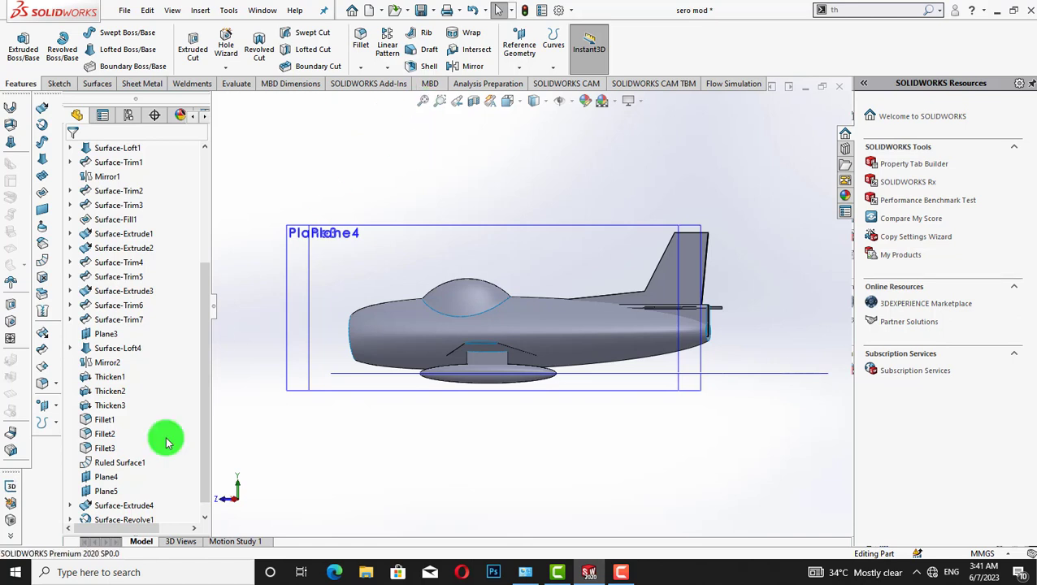
# - Reorder the feature history so the pylon's Surface-Extrude4 comes after the tank's Surface-Revolve1
pyautogui.scroll(-1, 204, 449)
pyautogui.moveTo(171, 474); pyautogui.dragTo(30, 524)
pyautogui.click(260, 457)
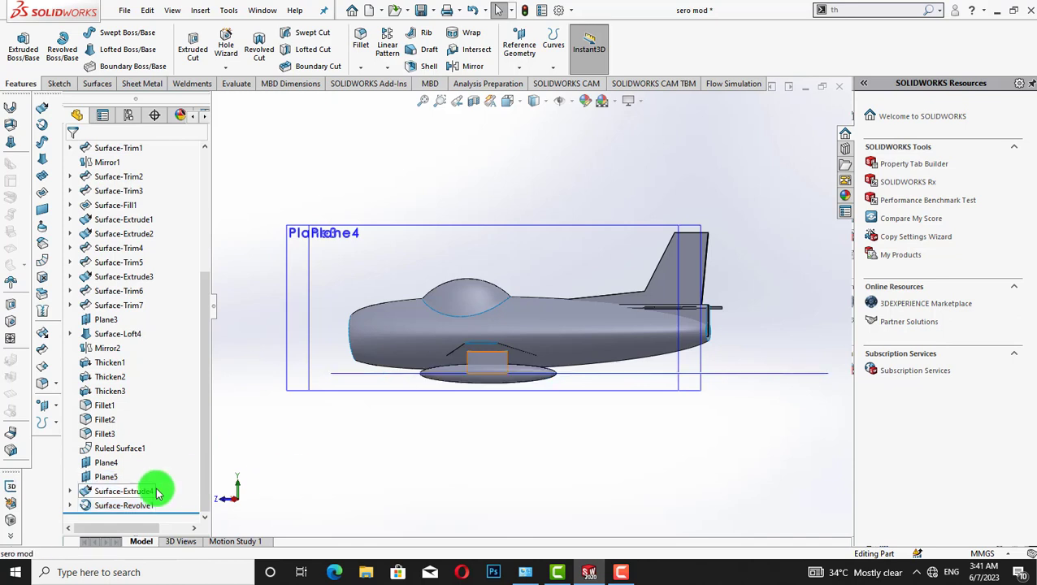
pyautogui.moveTo(155, 490); pyautogui.dragTo(139, 505)
# - Mirror the Surface-Revolve1 tank body and the Surface-Extrude4 pylon body about the Right Plane
pyautogui.click(120, 502)
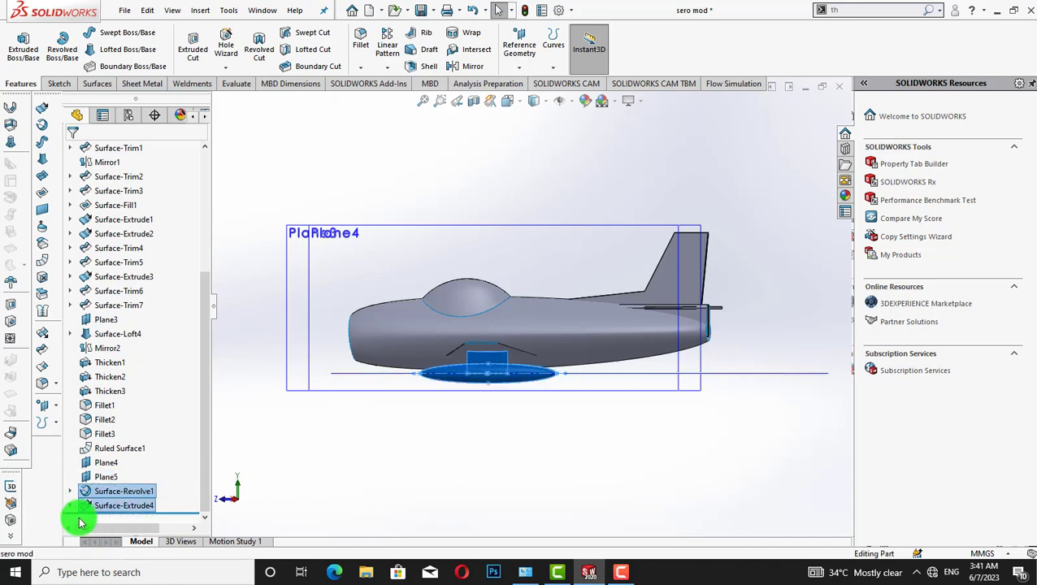
pyautogui.click(464, 67)
pyautogui.click(219, 101)
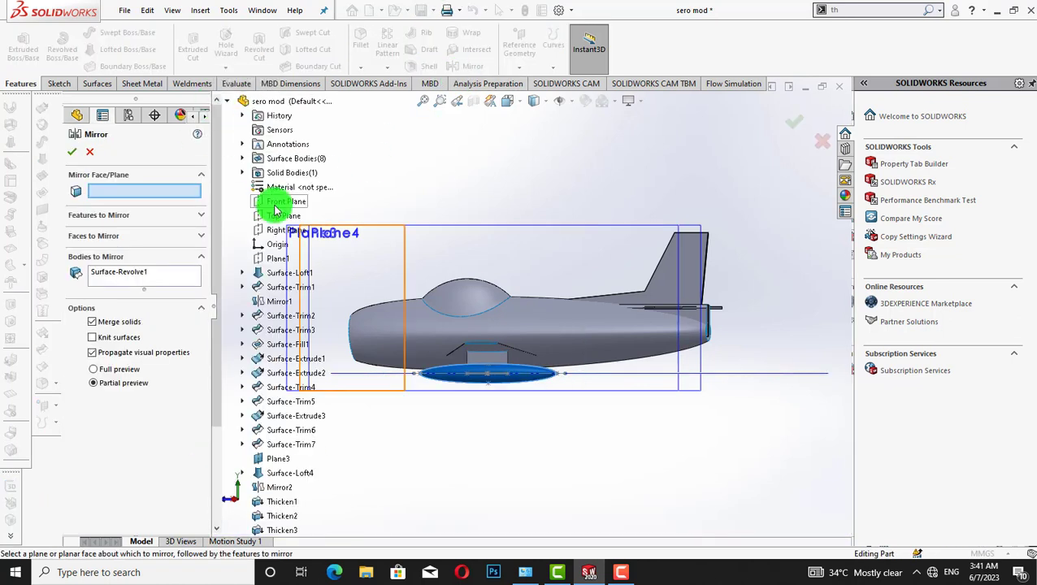
pyautogui.click(286, 230)
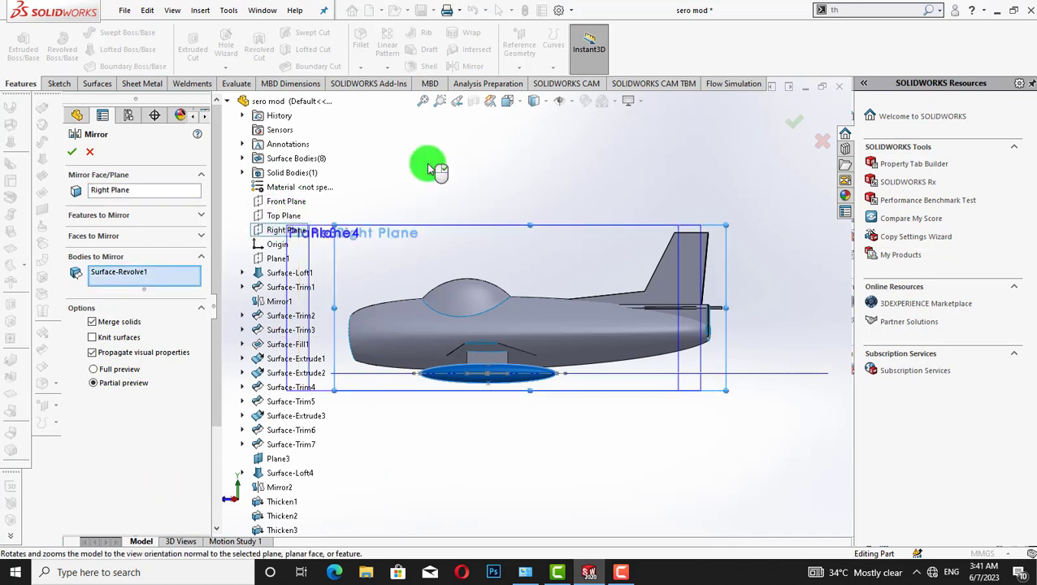
pyautogui.hotkey('ctrl', '1')
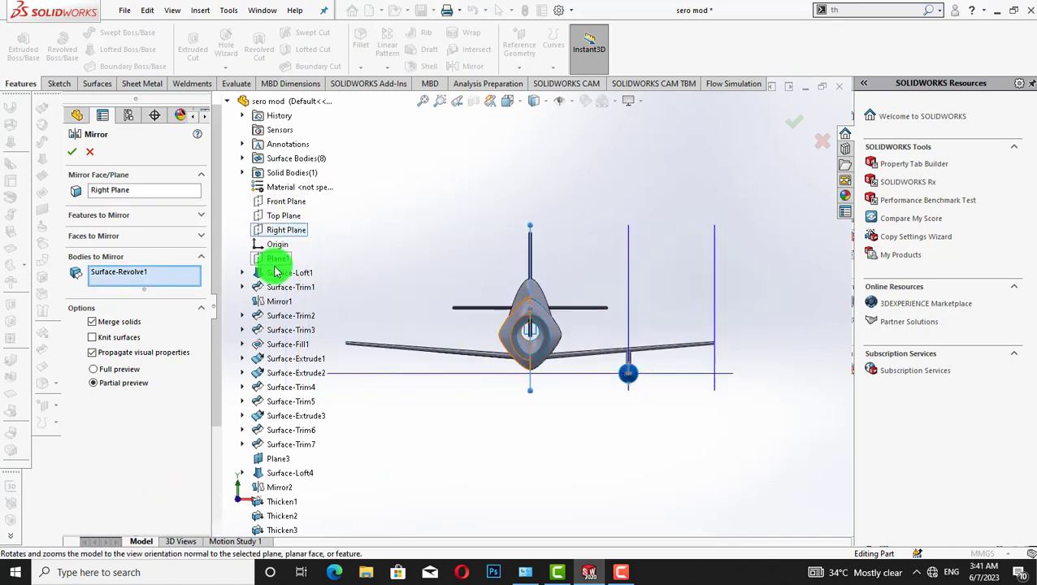
pyautogui.click(294, 233)
pyautogui.click(184, 282)
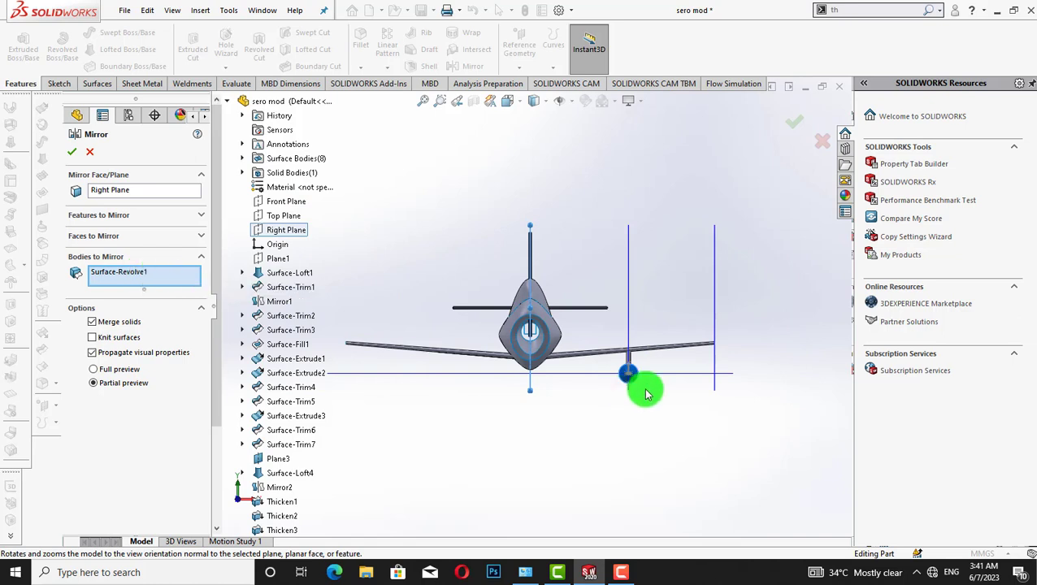
pyautogui.click(627, 360)
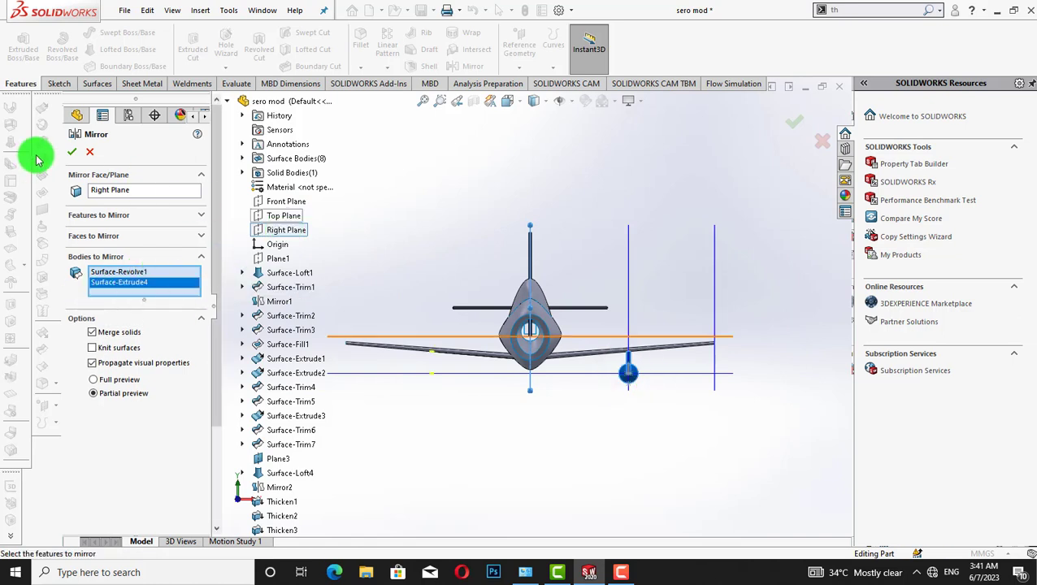
pyautogui.click(72, 151)
# - Examine the mirrored tanks and pylons under both wings from the front, the side, upside down and in a rotated view
pyautogui.hotkey('ctrl', '5')
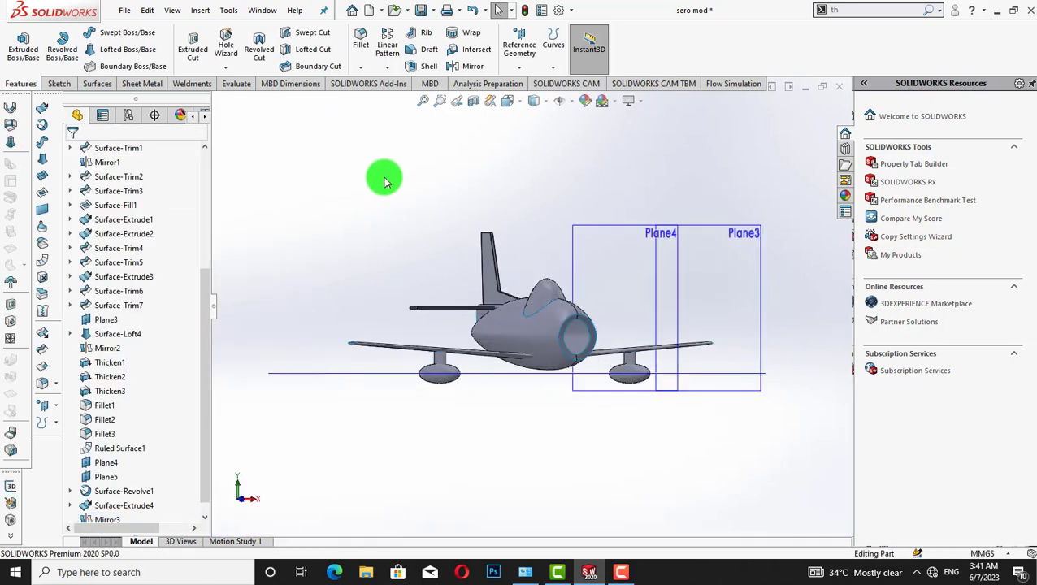
pyautogui.press('Up')
pyautogui.press('Up')
pyautogui.press('Up')
pyautogui.press('Up')
pyautogui.press('Up')
pyautogui.press('Up')
pyautogui.press('Up')
pyautogui.press('Up')
pyautogui.press('Up')
pyautogui.press('Up')
pyautogui.press('Up')
pyautogui.press('Up')
pyautogui.press('Up')
pyautogui.press('Up')
pyautogui.press('Up')
pyautogui.press('Up')
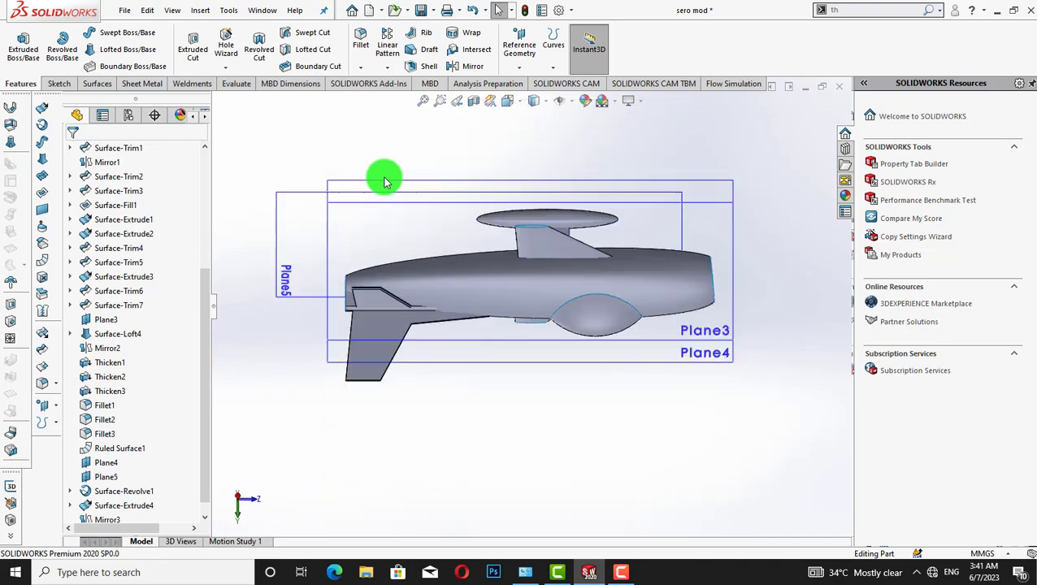
pyautogui.press('Left')
pyautogui.press('Left')
pyautogui.press('Left')
pyautogui.press('Left')
pyautogui.press('Left')
pyautogui.press('Left')
pyautogui.press('Left')
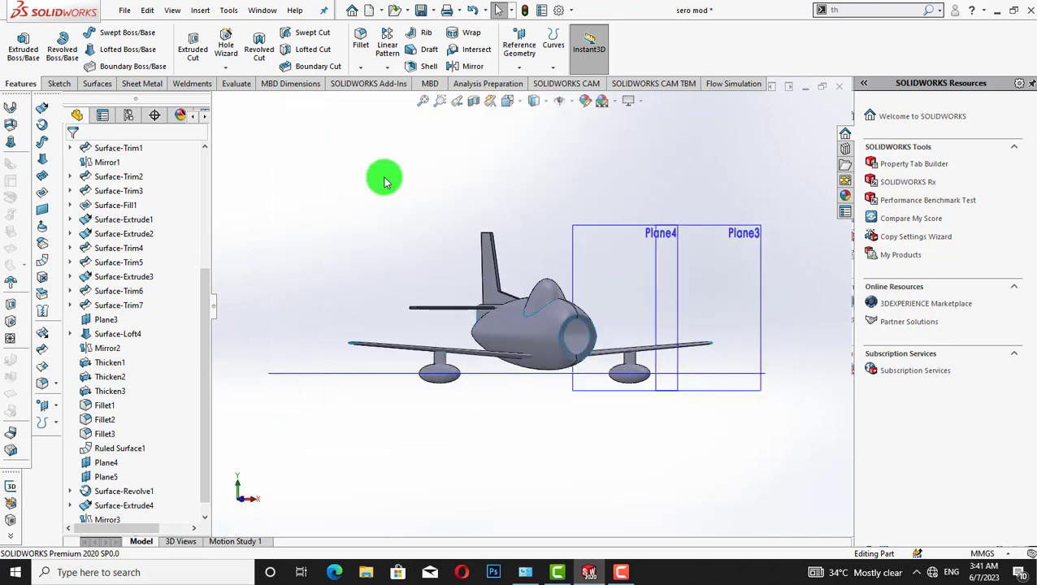
pyautogui.press('Down')
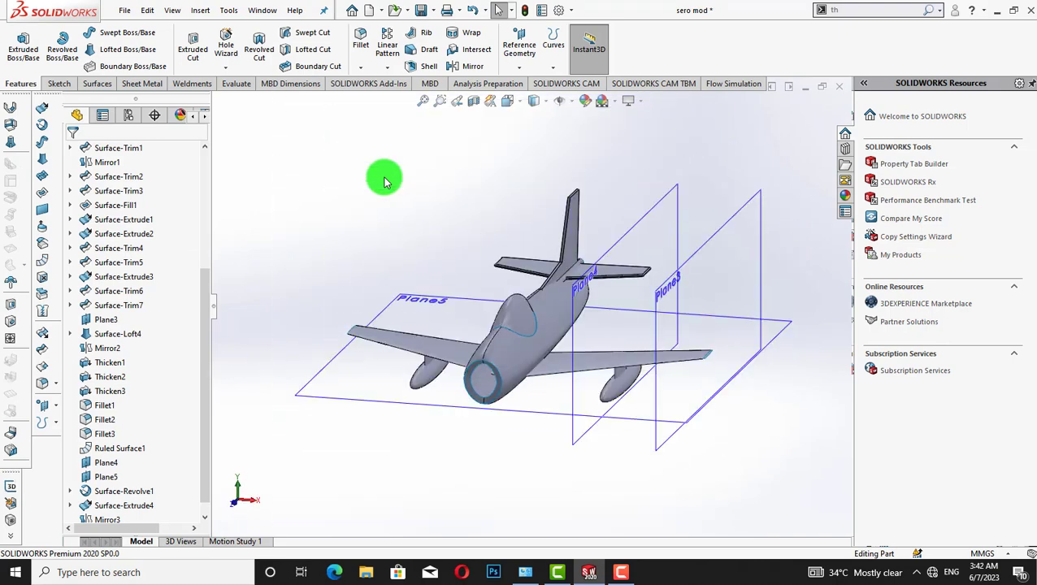
# - Hide the reference planes Plane3, Plane4 and Plane5
pyautogui.rightClick(713, 243)
pyautogui.click(745, 221)
pyautogui.rightClick(638, 230)
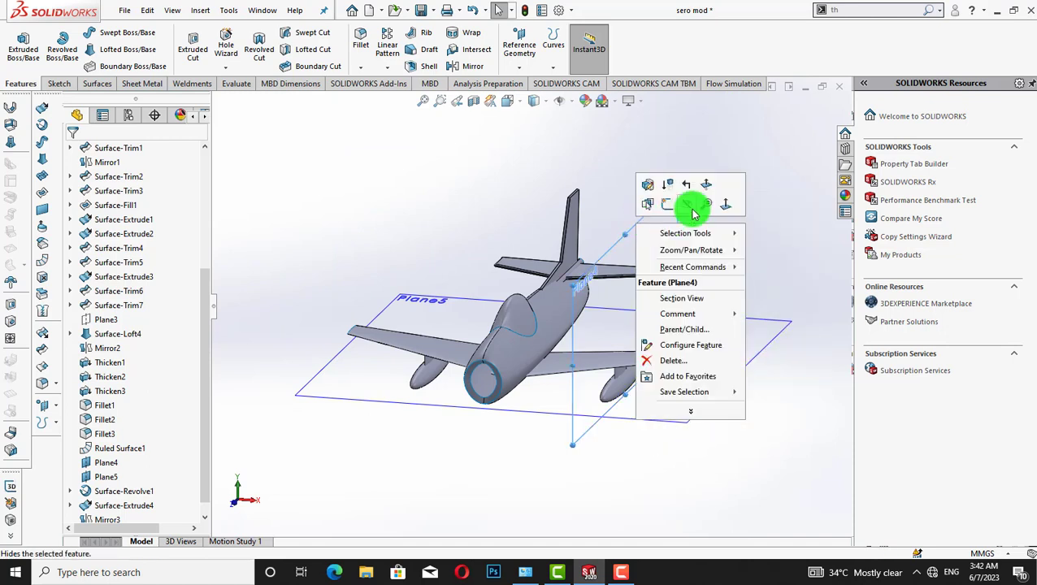
pyautogui.click(688, 207)
pyautogui.rightClick(677, 315)
pyautogui.click(726, 293)
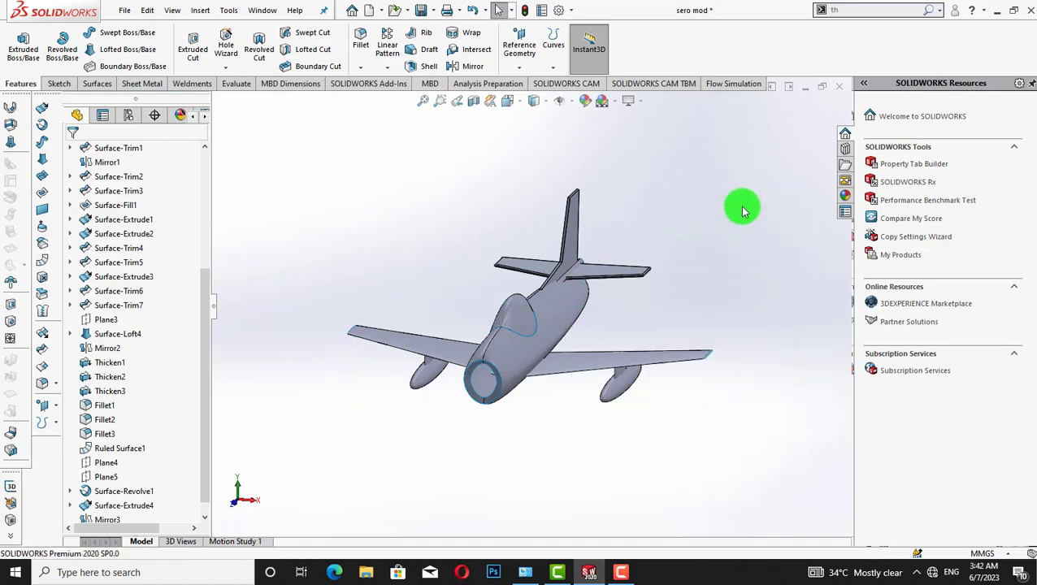
# - Examine the aircraft with its under-wing tanks from above and from rotated angles
pyautogui.press('Up')
pyautogui.press('Up')
pyautogui.press('Left')
pyautogui.press('Left')
pyautogui.press('Left')
pyautogui.press('Left')
pyautogui.press('Down')
pyautogui.press('Down')
pyautogui.press('Down')
pyautogui.press('Down')
pyautogui.press('Down')
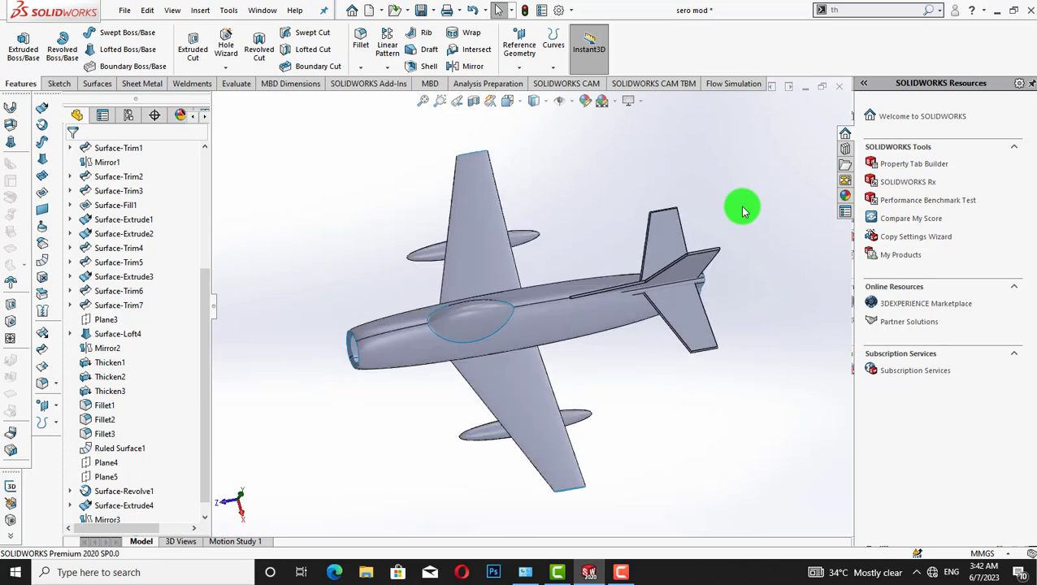
pyautogui.scroll(10, 208, 363)
pyautogui.rightClick(111, 262)
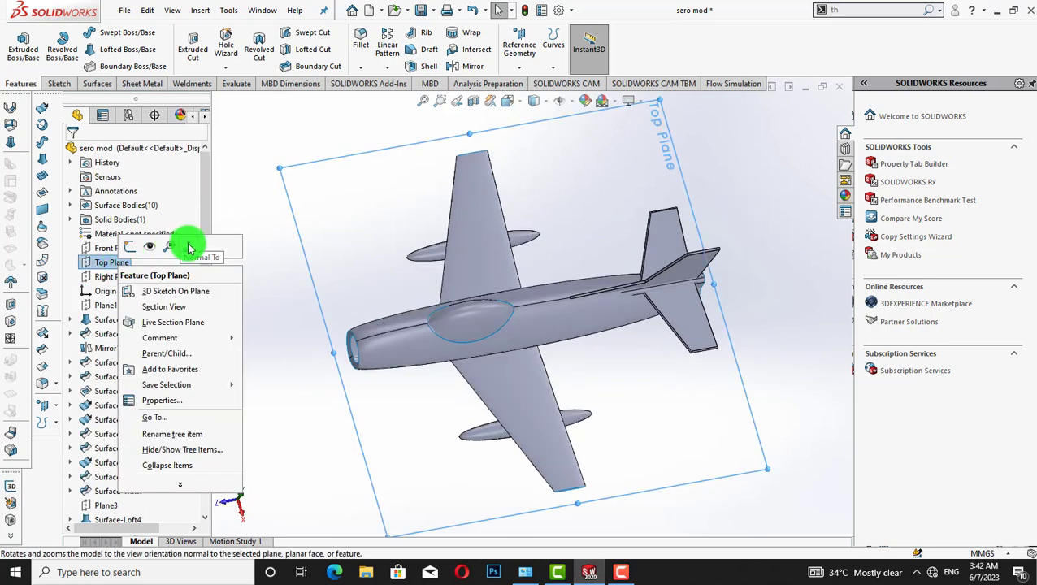
pyautogui.click(189, 242)
pyautogui.rightClick(114, 262)
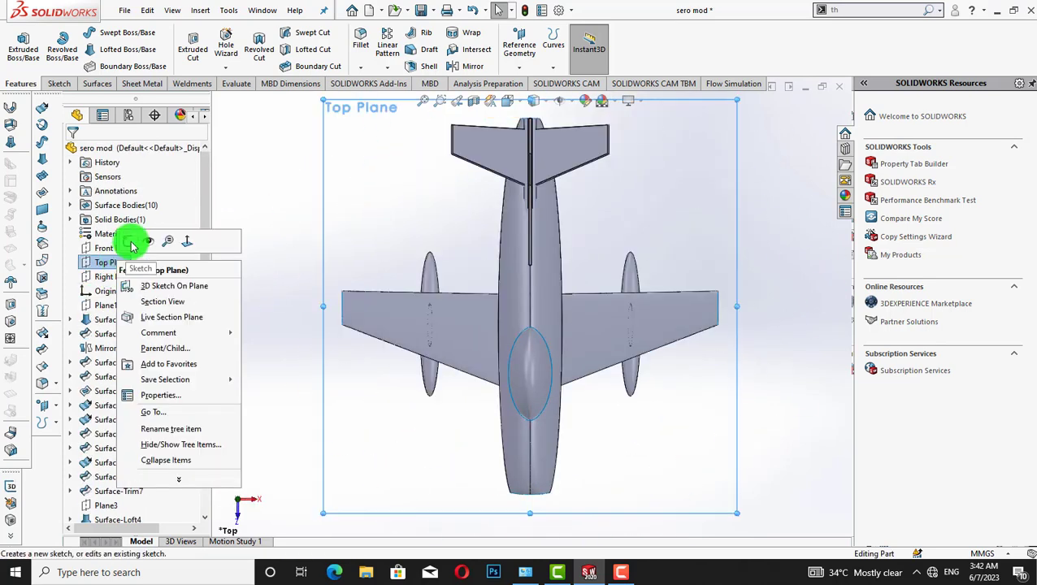
pyautogui.click(130, 242)
pyautogui.click(85, 36)
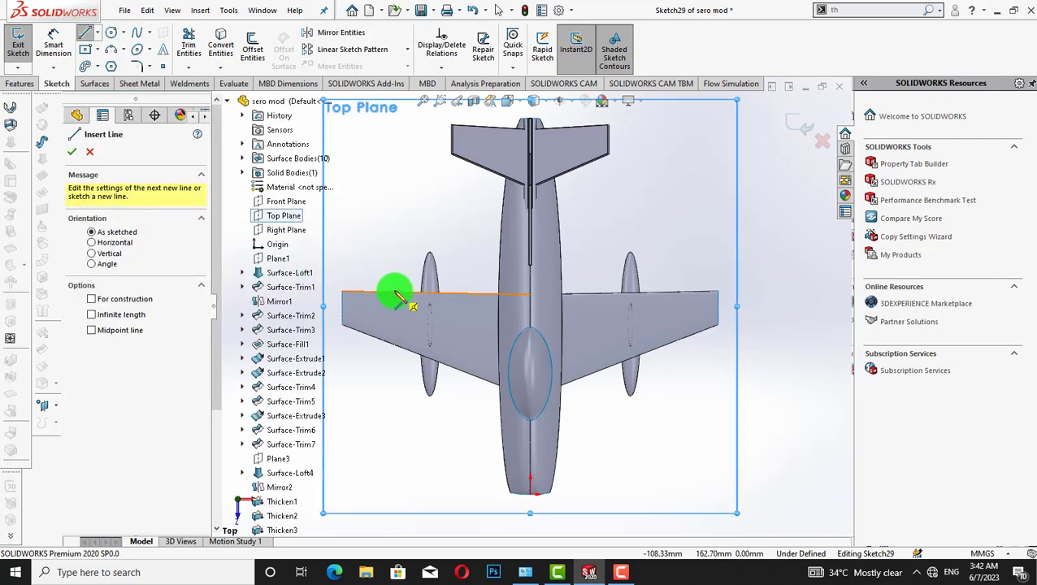
pyautogui.click(395, 298)
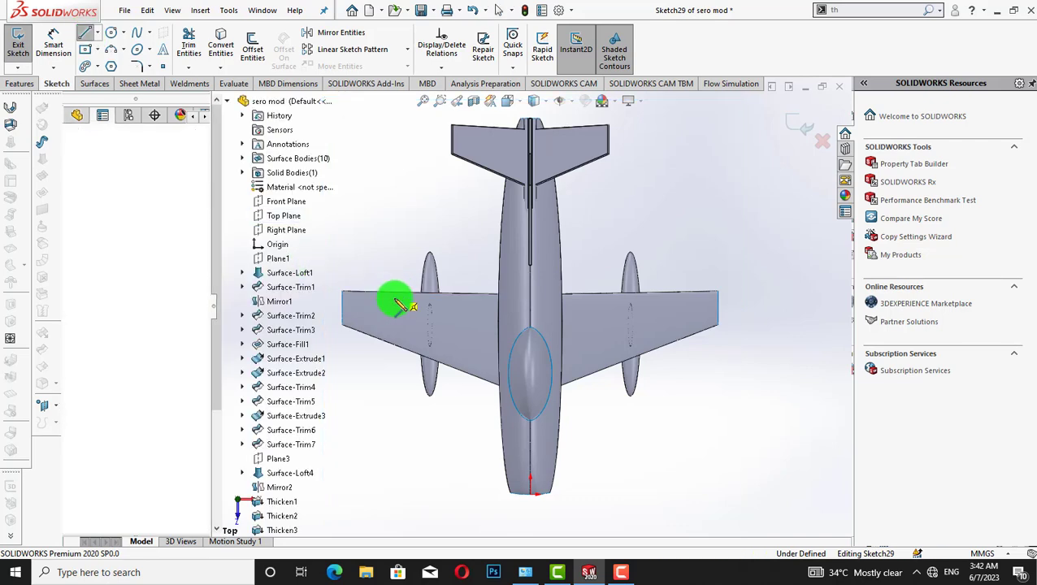
pyautogui.click(405, 365)
pyautogui.press('Escape')
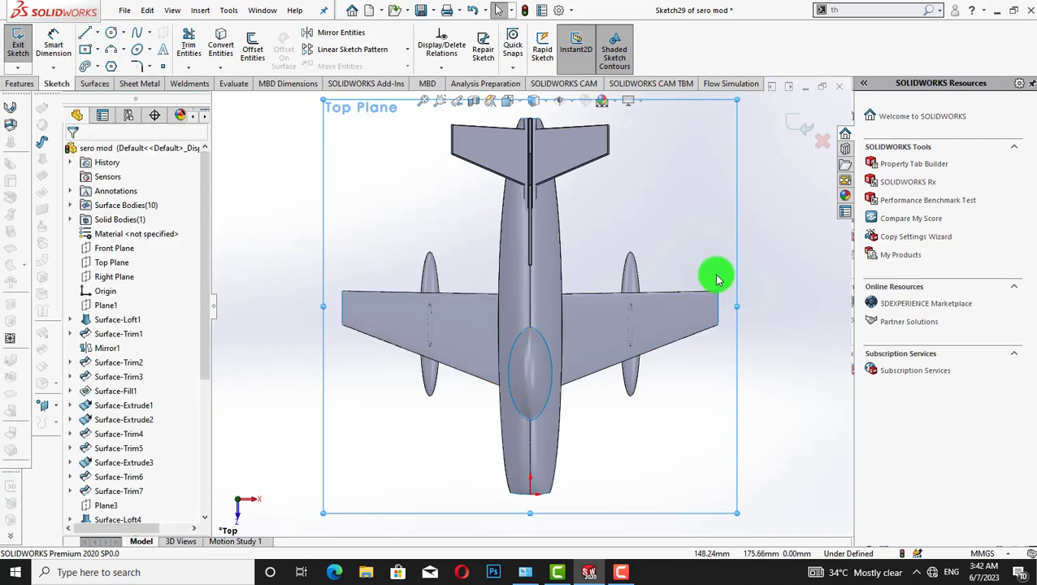
pyautogui.hotkey('ctrl', '1')
pyautogui.hotkey('ctrl', '4')
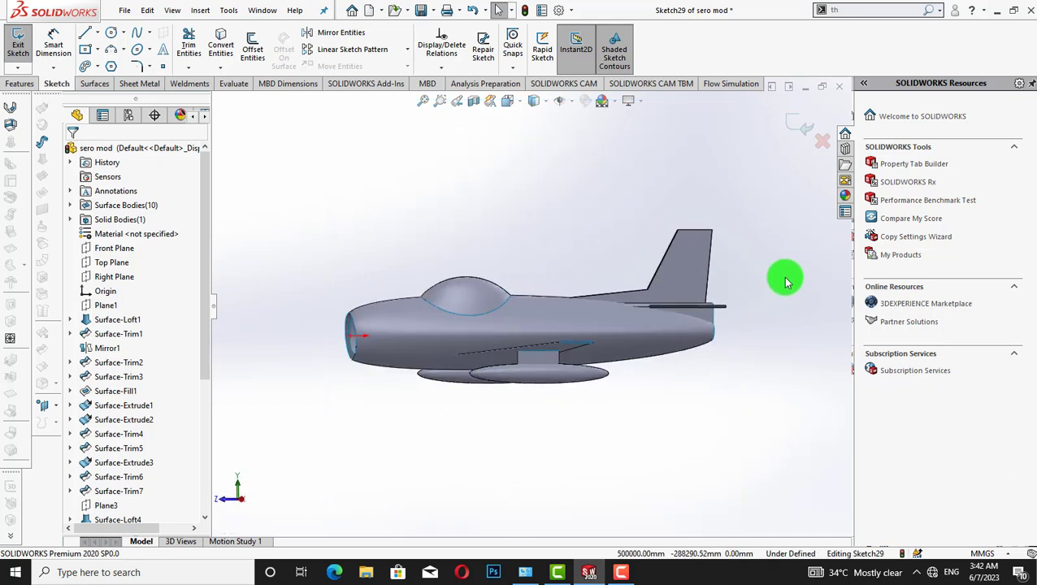
pyautogui.hotkey('shift', 'z')
pyautogui.hotkey('shift', 'z')
pyautogui.hotkey('shift', 'z')
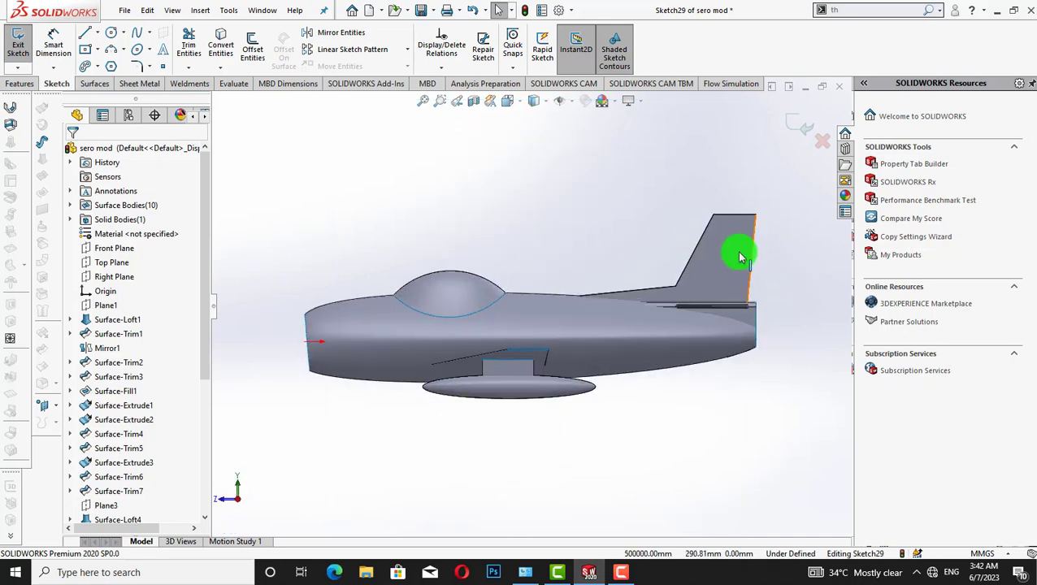
pyautogui.press('Down')
pyautogui.press('Down')
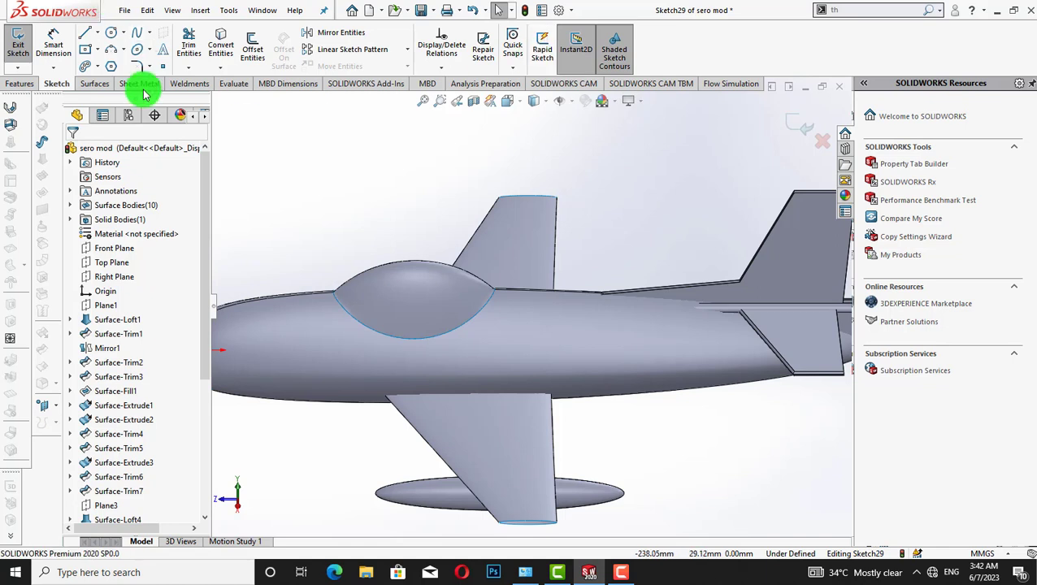
pyautogui.click(23, 85)
pyautogui.click(799, 124)
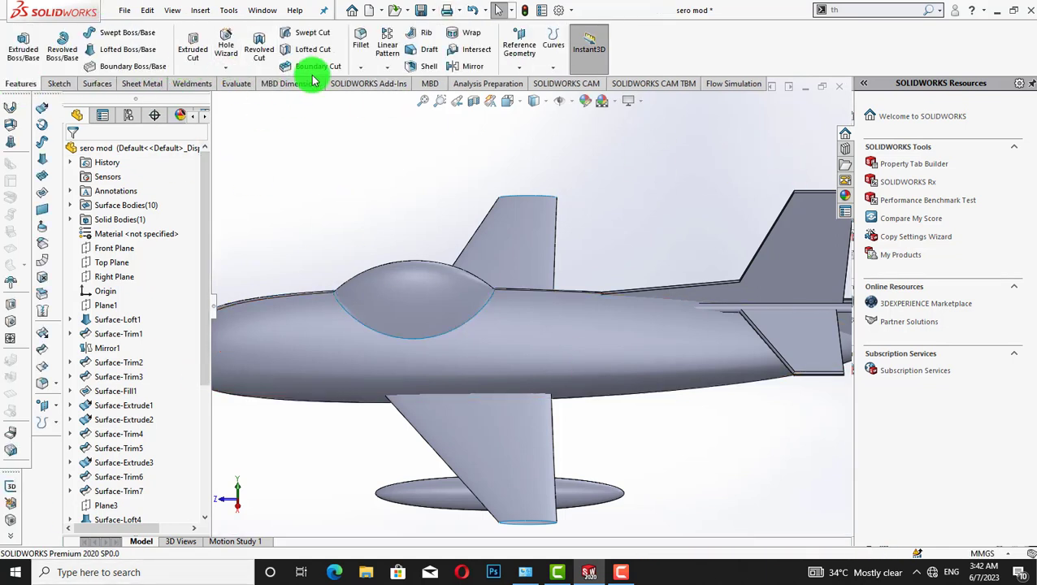
# - Fillet the front upper corner edge of the vertical tail fin with a 10 mm radius
pyautogui.click(360, 67)
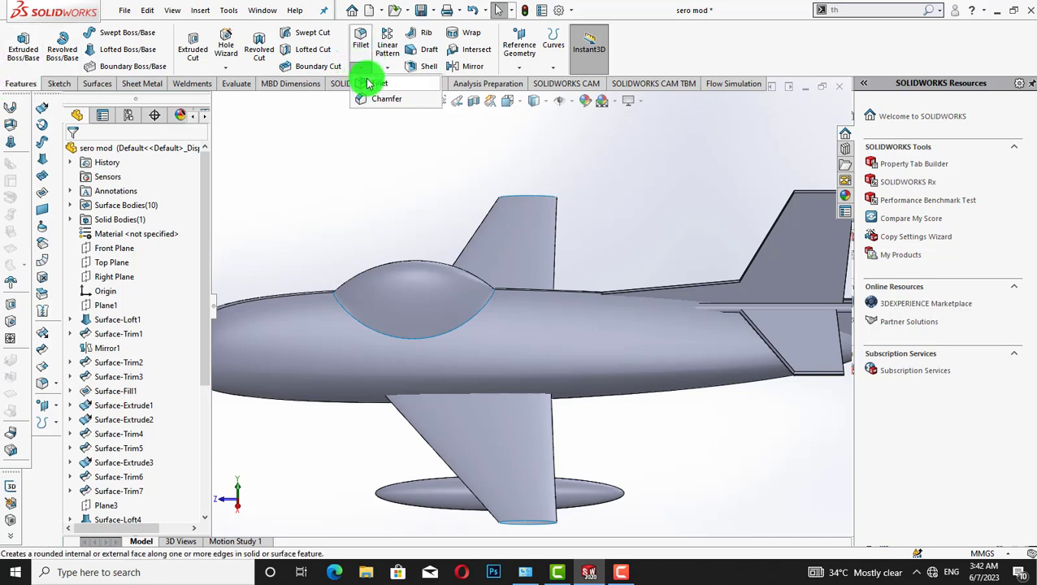
pyautogui.click(369, 85)
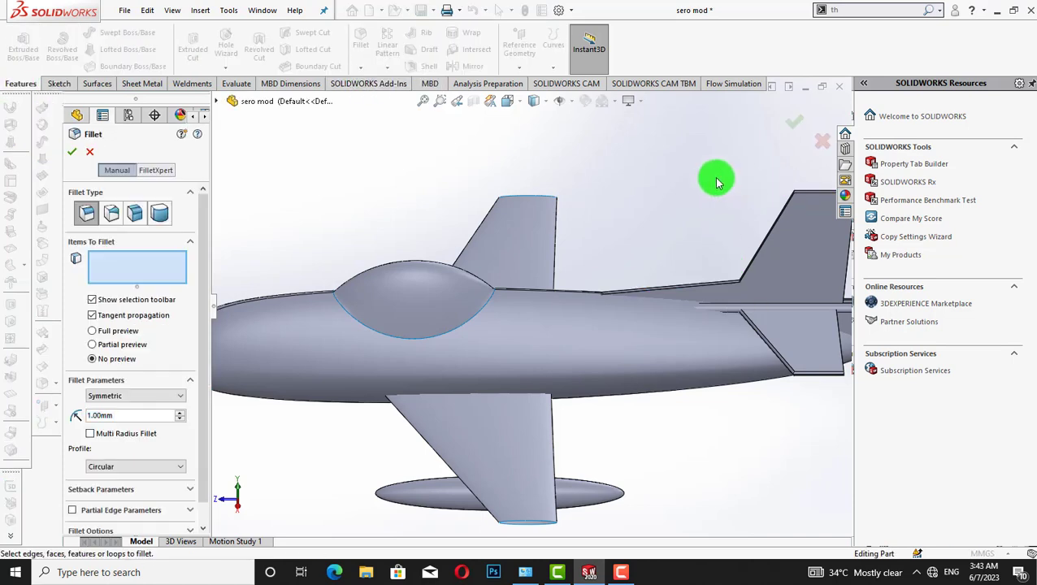
pyautogui.moveTo(714, 182); pyautogui.dragTo(715, 178, button='middle')
pyautogui.scroll(-2, 715, 178)
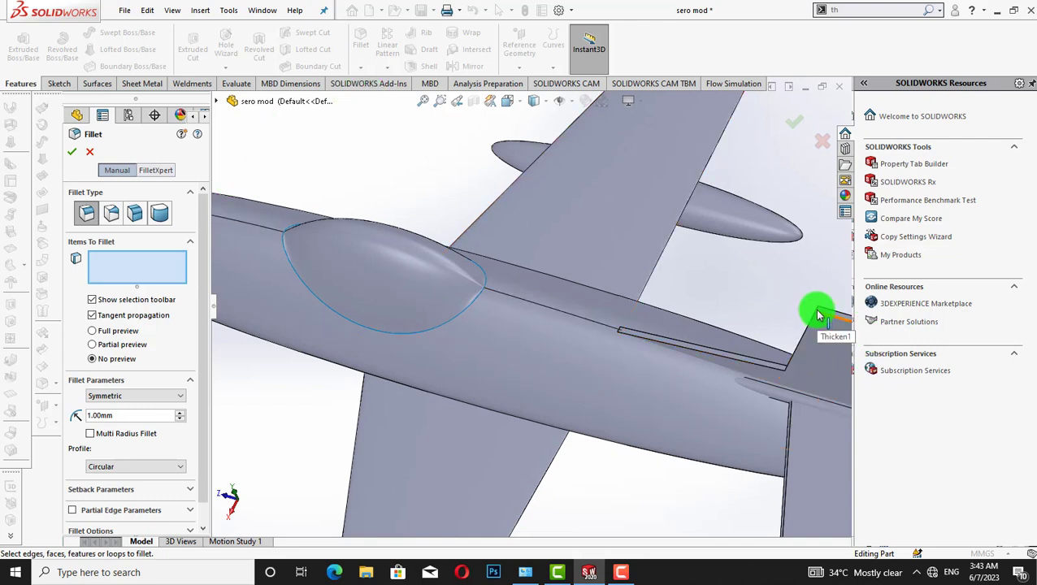
pyautogui.click(819, 314)
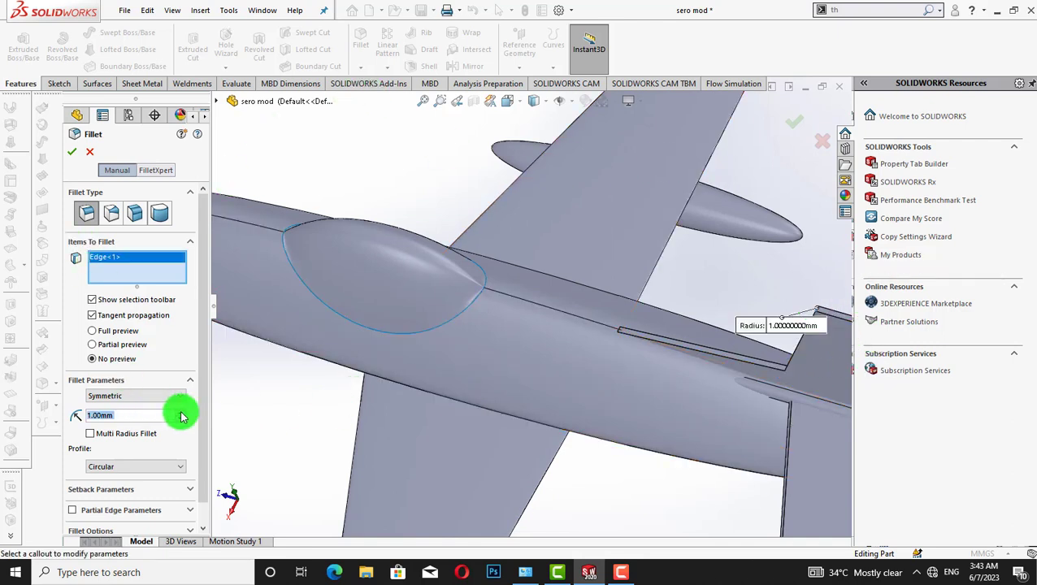
pyautogui.press('BackSpace')
pyautogui.press('BackSpace')
pyautogui.press('BackSpace')
pyautogui.press('BackSpace')
pyautogui.press('BackSpace')
pyautogui.press('BackSpace')
pyautogui.write('10')
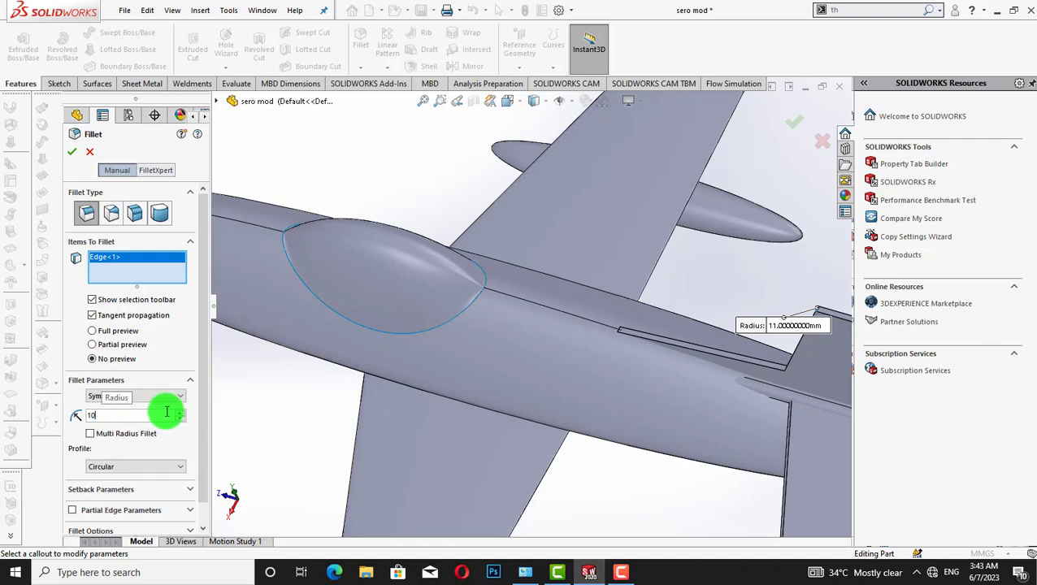
pyautogui.press('Return')
pyautogui.click(73, 152)
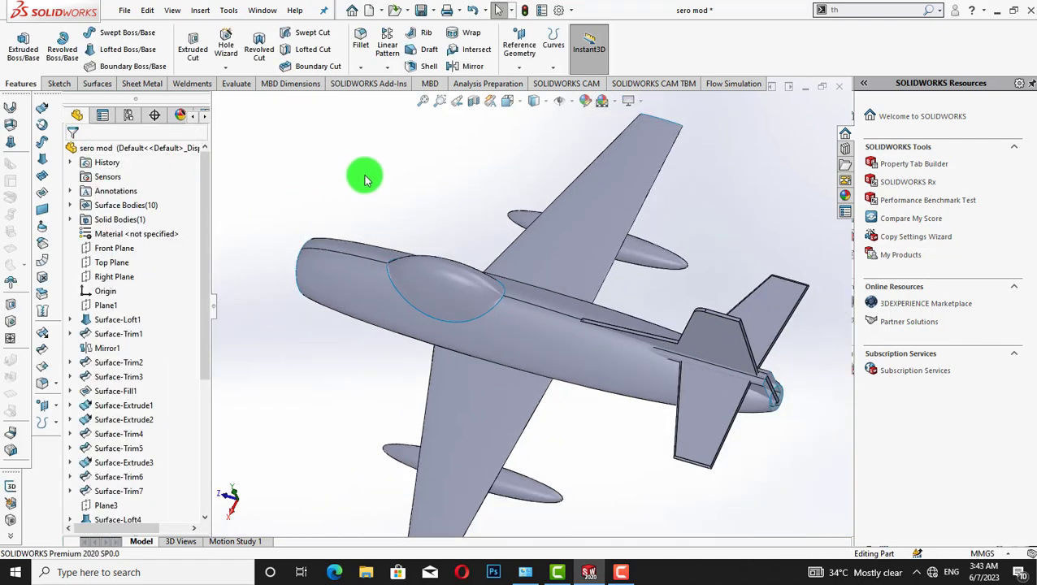
# - Fillet the rear upper corner edge of the vertical tail fin
pyautogui.click(360, 40)
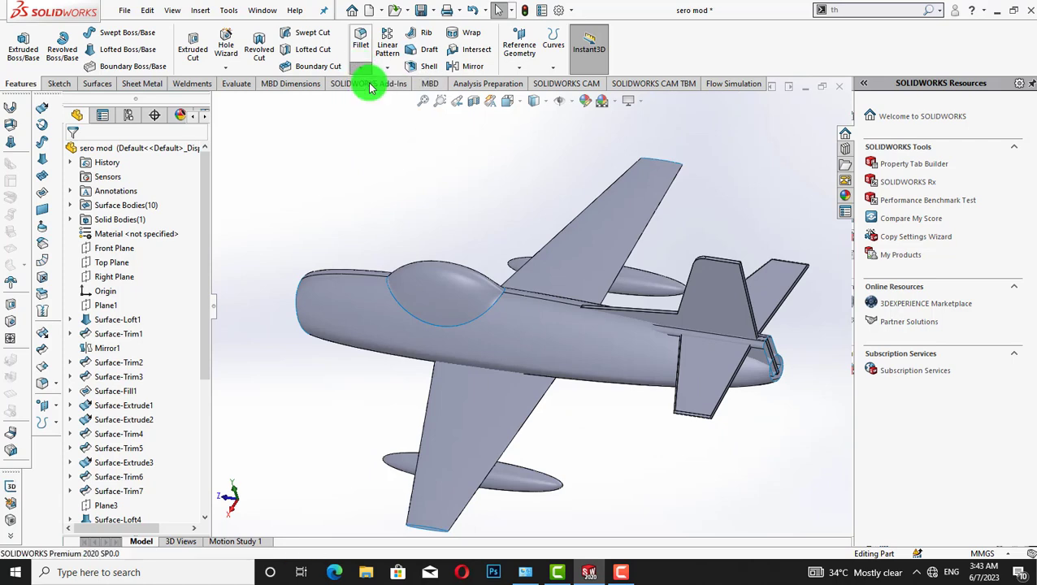
pyautogui.click(739, 265)
pyautogui.click(69, 150)
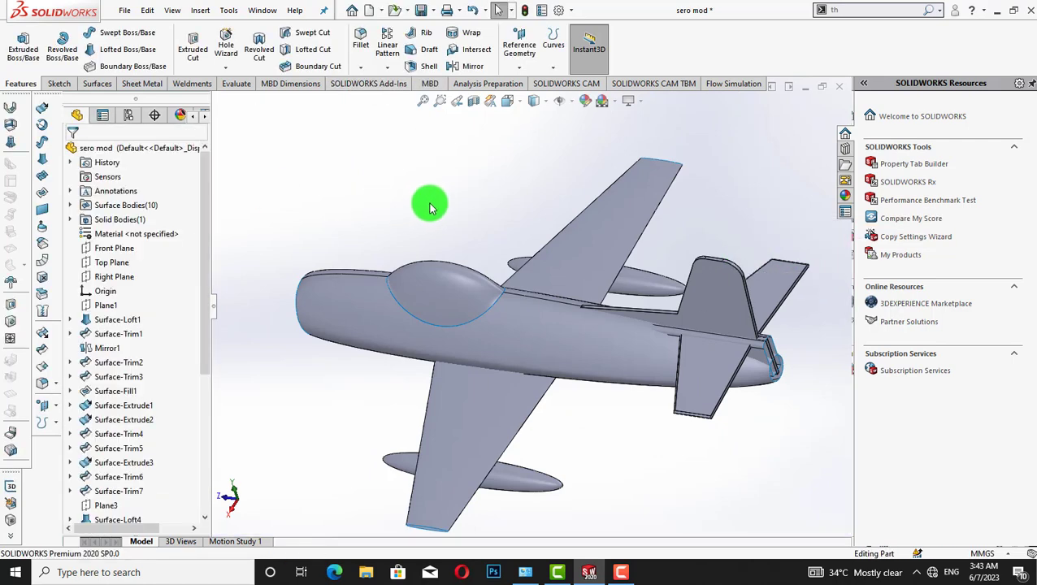
# - Examine the rounded tail fin and the aircraft from the side and from slightly below
pyautogui.press('Up')
pyautogui.press('Up')
pyautogui.press('Right')
pyautogui.press('Right')
pyautogui.press('Up')
pyautogui.press('Up')
pyautogui.press('Down')
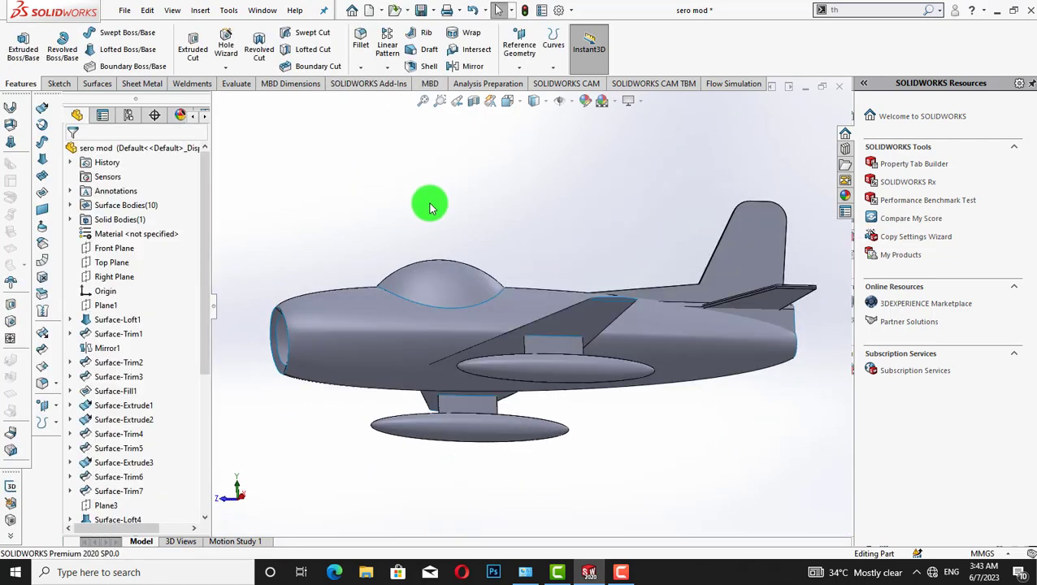
pyautogui.press('Right')
pyautogui.press('Left')
pyautogui.rightClick(735, 238)
pyautogui.click(828, 221)
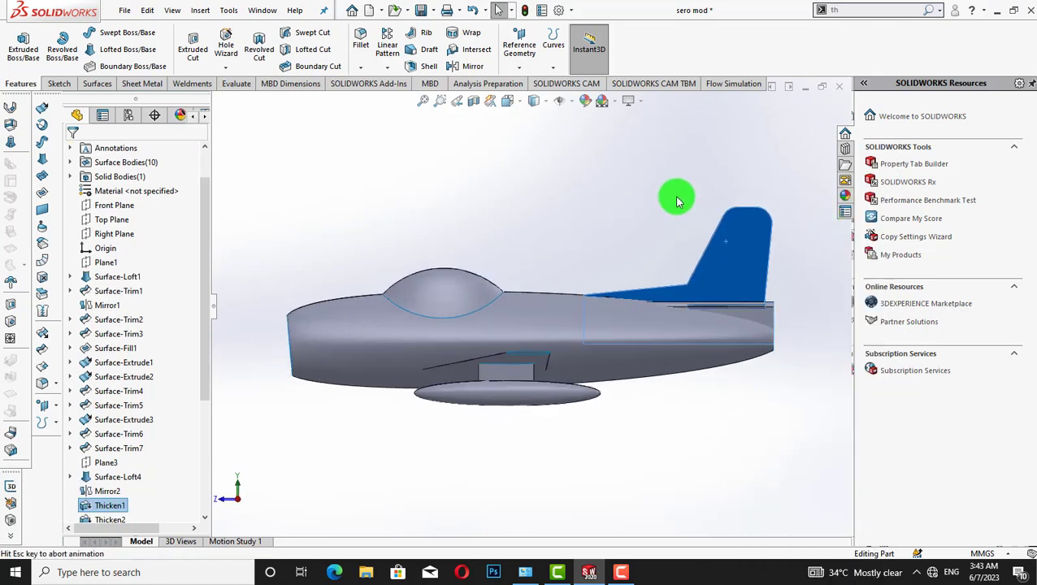
pyautogui.rightClick(737, 252)
pyautogui.click(779, 230)
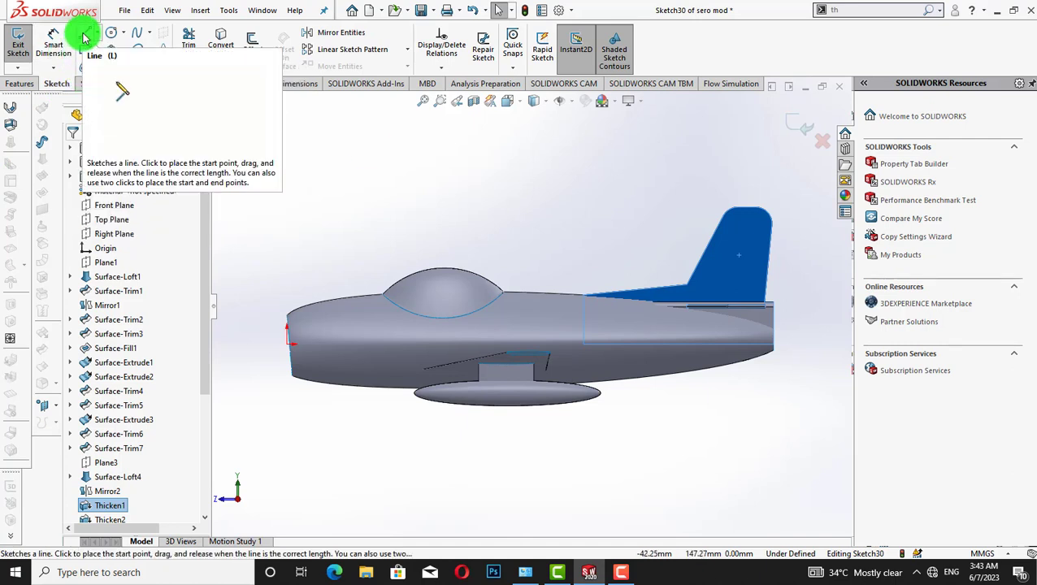
pyautogui.rightClick(403, 160)
pyautogui.moveTo(437, 184)
pyautogui.click(636, 244)
pyautogui.moveTo(714, 261); pyautogui.dragTo(417, 273)
pyautogui.scroll(-5, 578, 296)
pyautogui.click(596, 236)
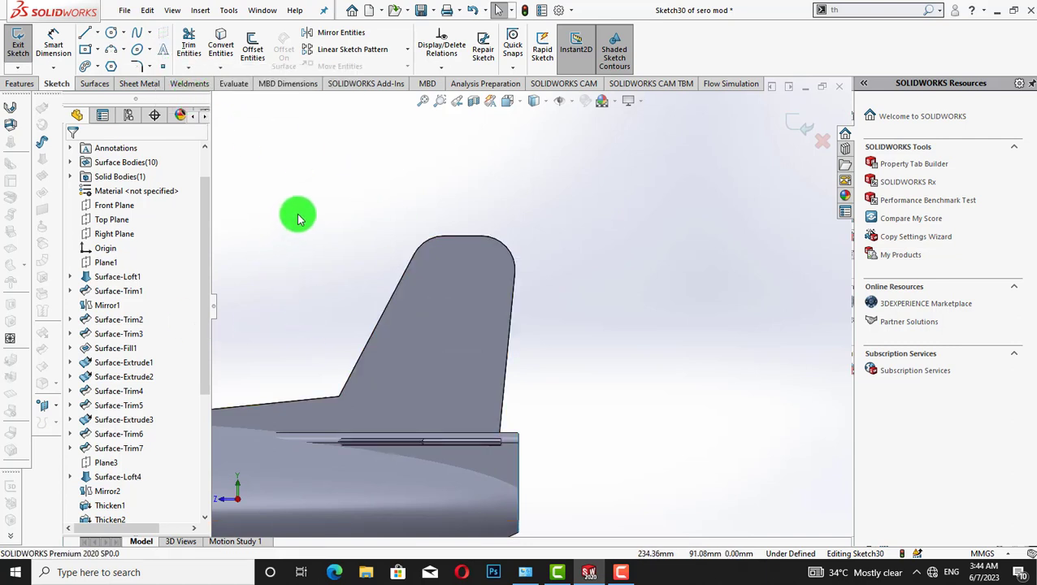
pyautogui.click(88, 32)
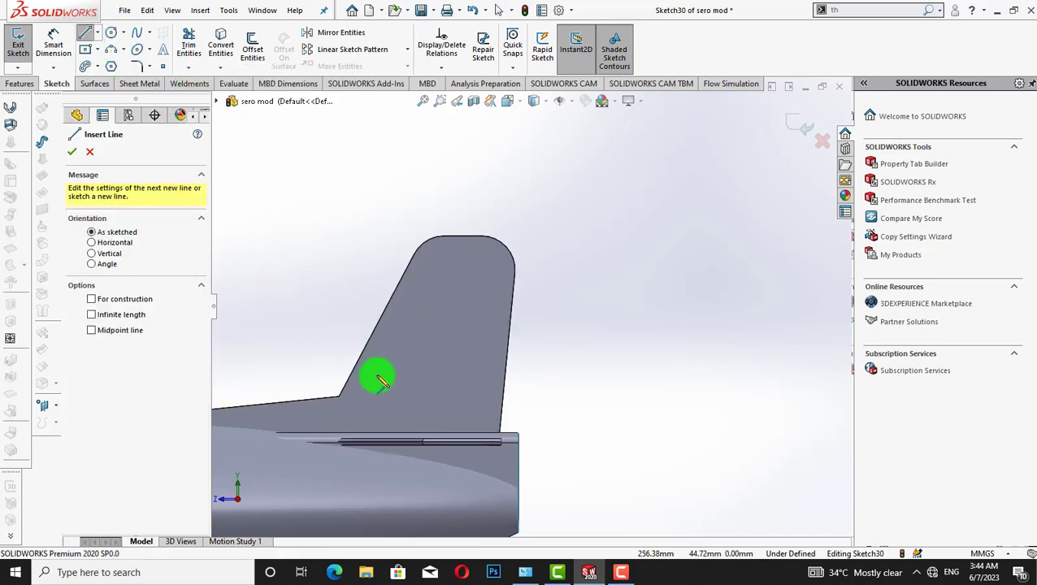
pyautogui.click(85, 138)
pyautogui.rightClick(114, 233)
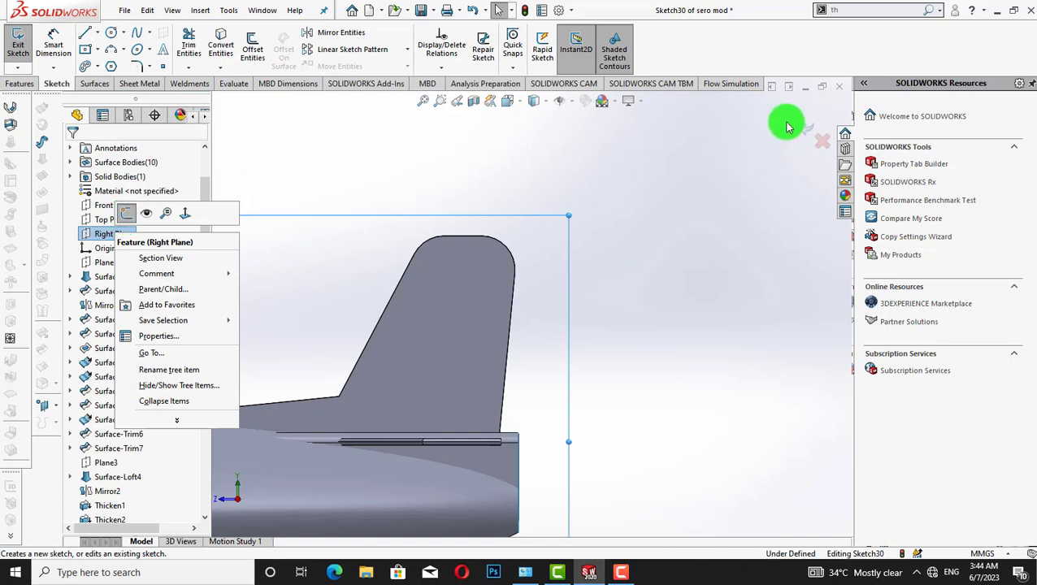
pyautogui.click(786, 126)
# - Sketch a horizontal line on the Right Plane across the tail fin, from the front kink to the rear edge
pyautogui.rightClick(110, 233)
pyautogui.click(126, 213)
pyautogui.click(85, 32)
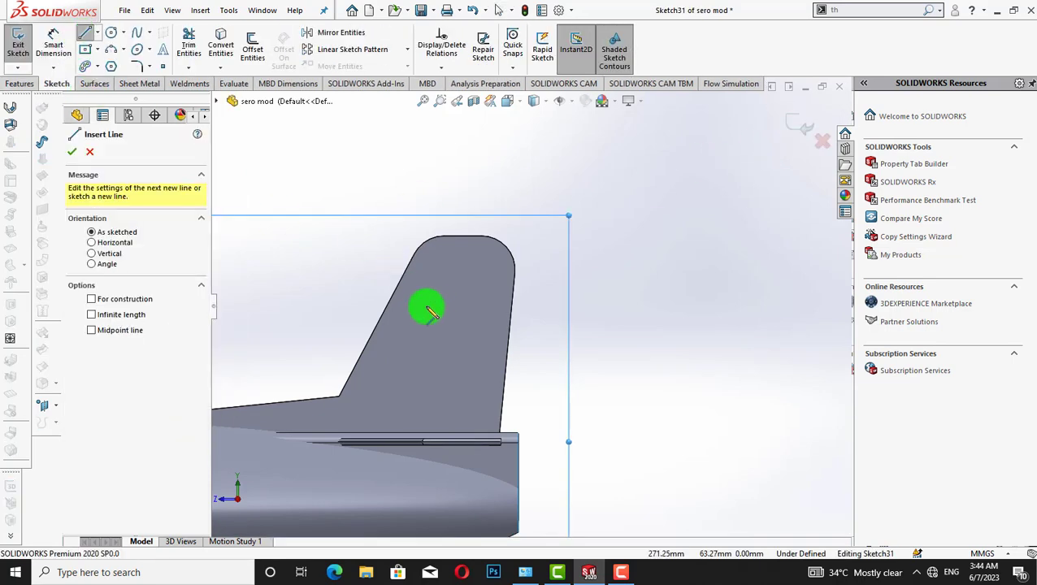
pyautogui.click(340, 397)
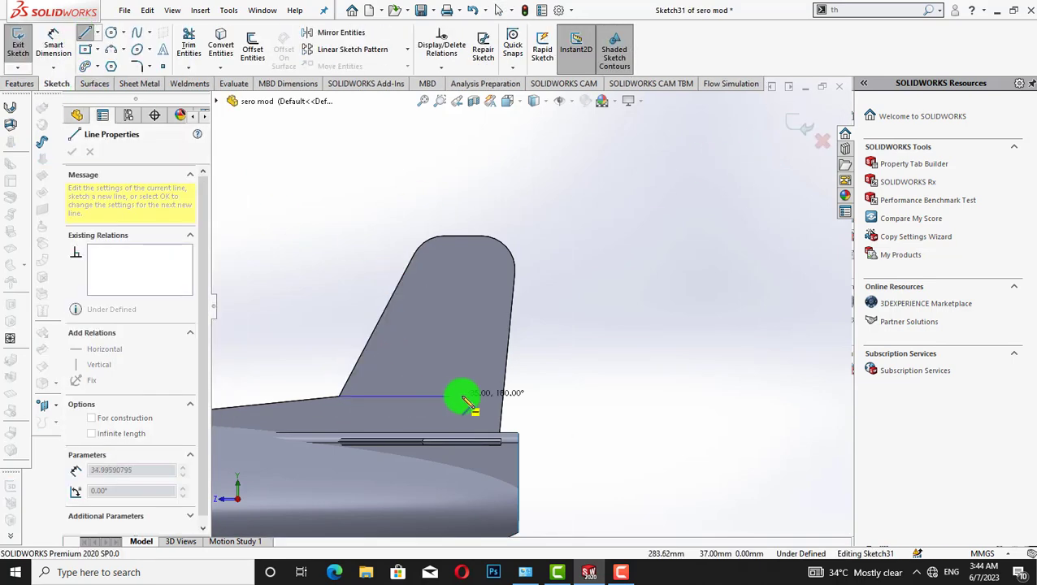
pyautogui.click(509, 397)
pyautogui.rightClick(602, 222)
pyautogui.click(627, 262)
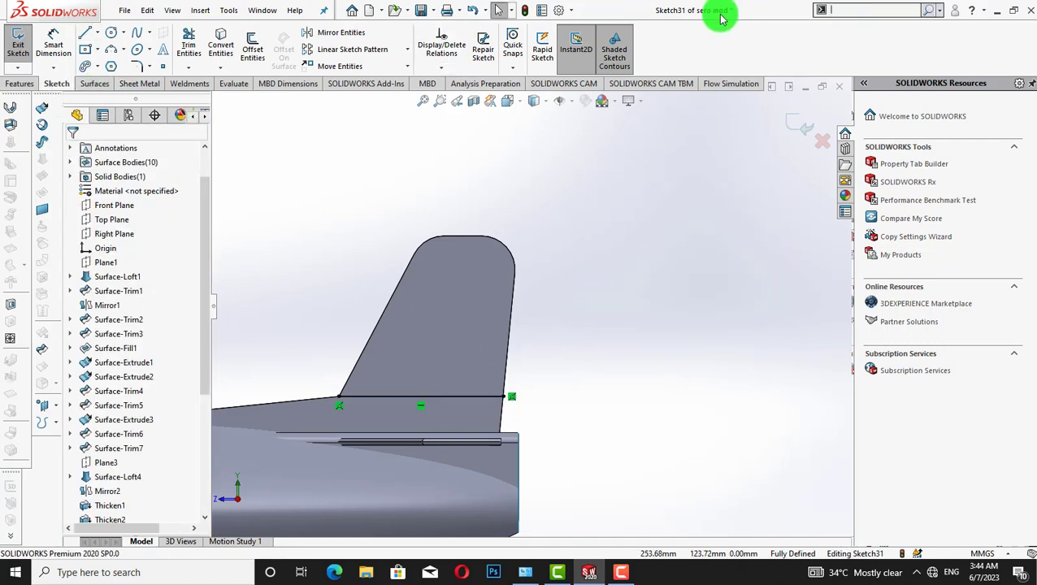
# - Split the tail fin's side face with a projection Split Line using the current horizontal line sketch
pyautogui.write('s')
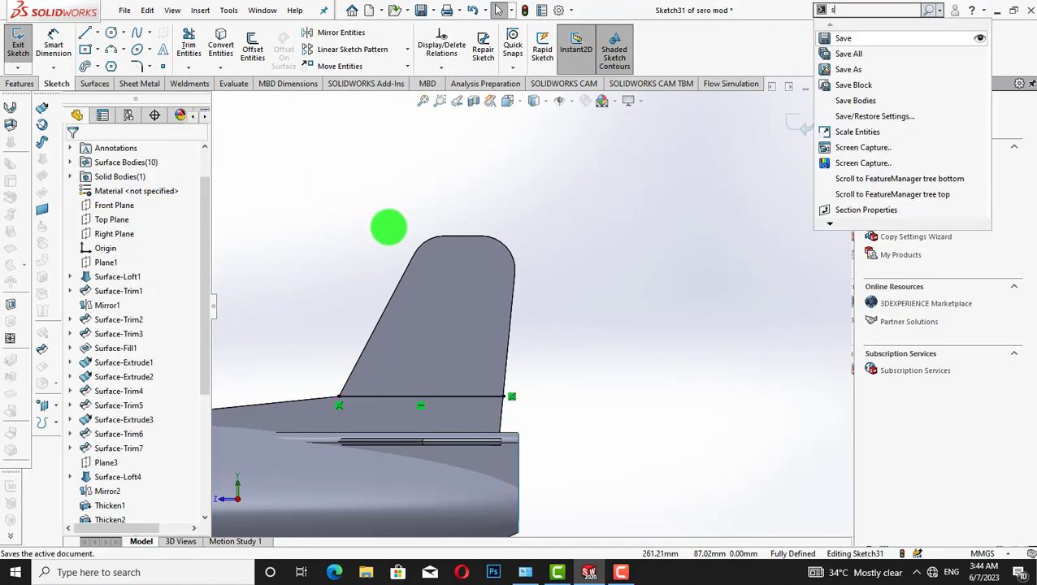
pyautogui.write('p')
pyautogui.click(749, 209)
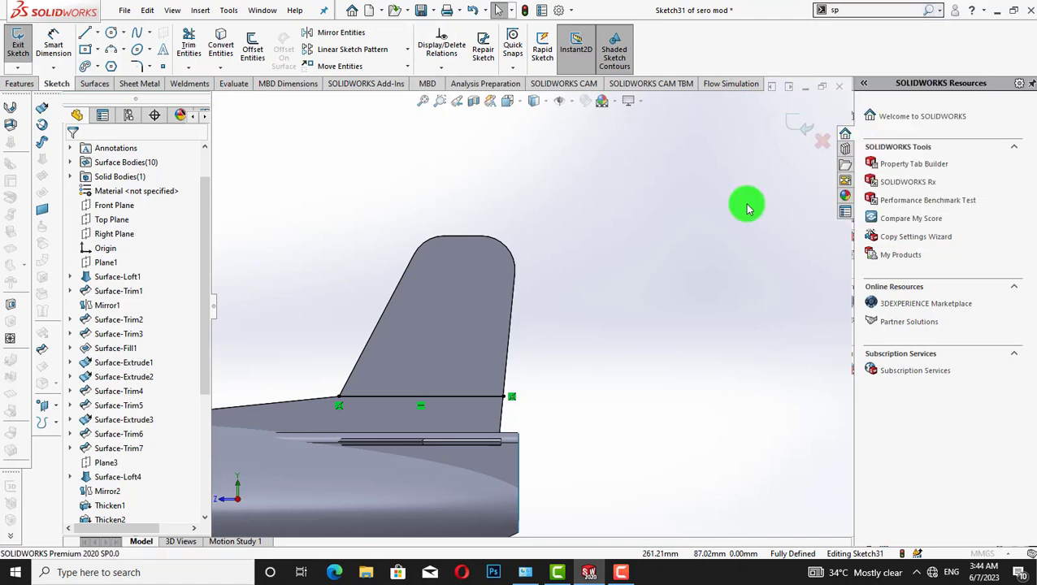
pyautogui.click(455, 333)
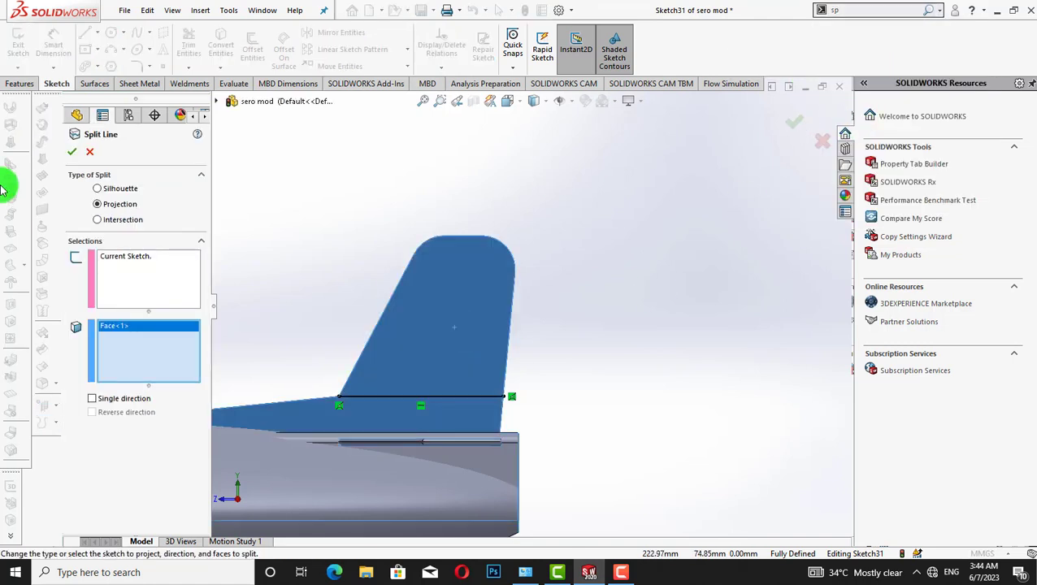
pyautogui.click(73, 153)
# - Start a sketch on the fin face above the split line and draw a three-point arc with a radius of about 13.8 mm, open toward the upper rear
pyautogui.rightClick(455, 292)
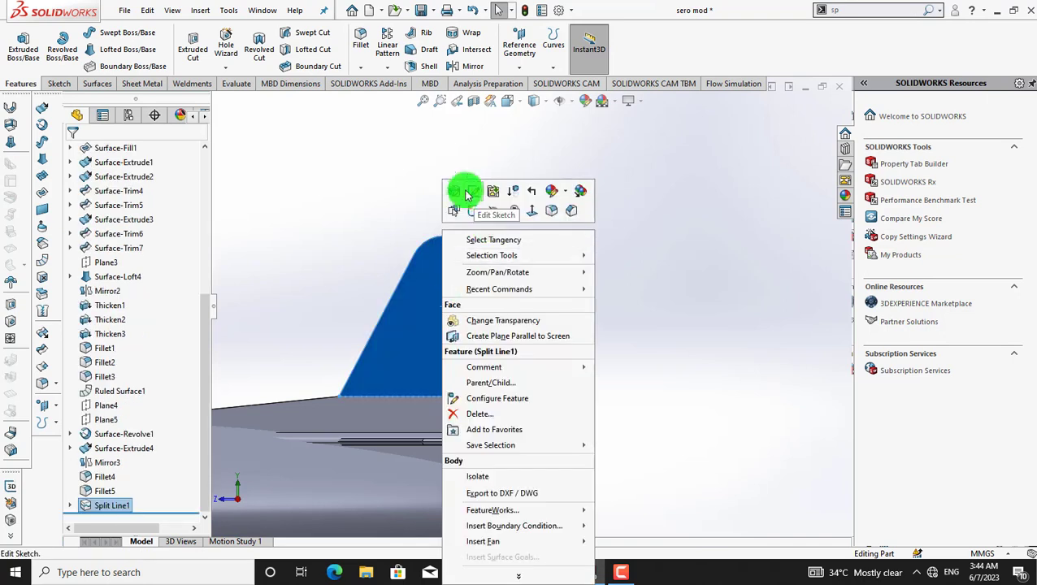
pyautogui.click(467, 193)
pyautogui.click(112, 48)
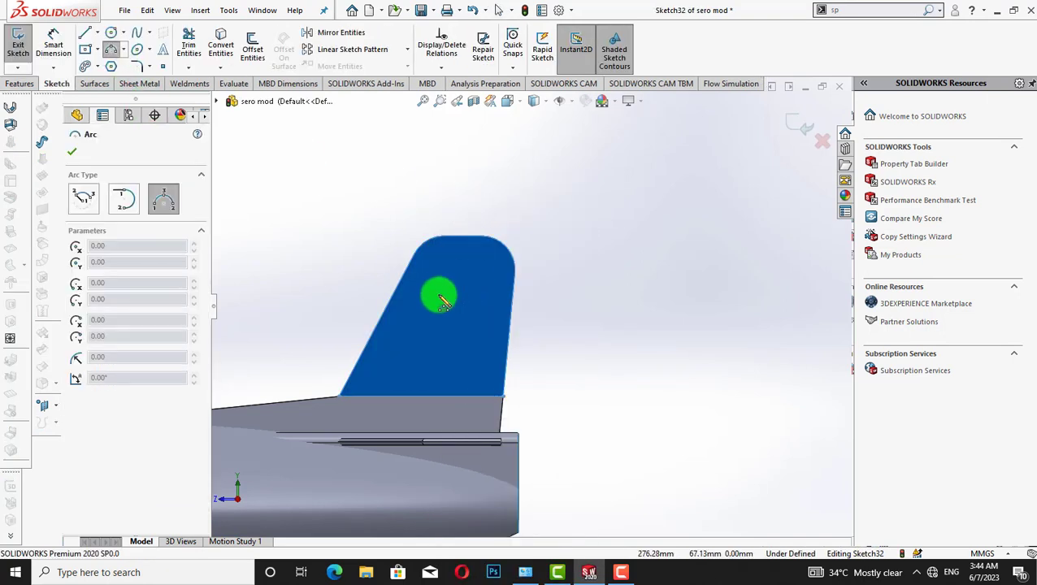
pyautogui.moveTo(439, 296); pyautogui.dragTo(477, 366)
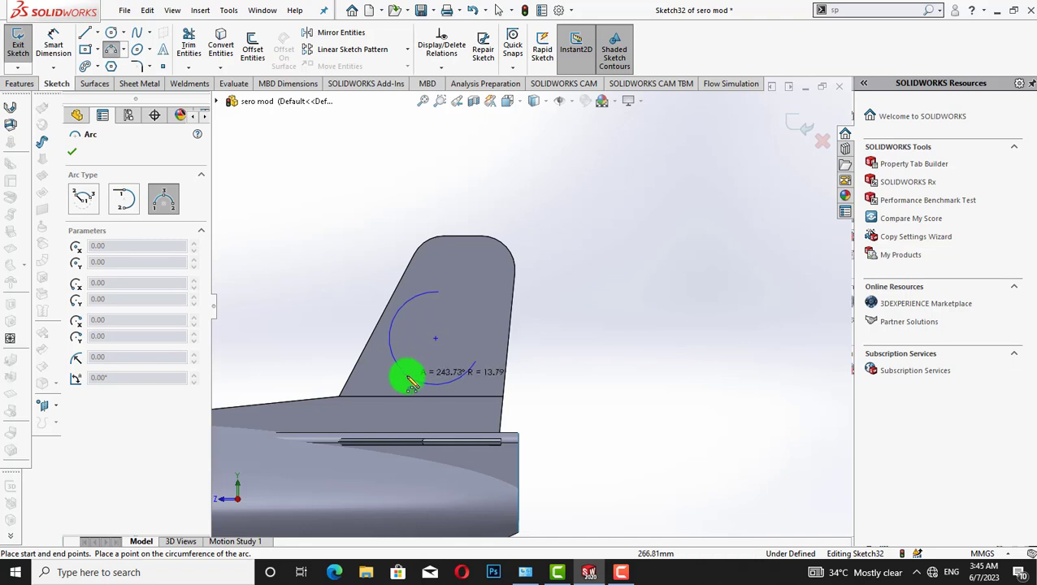
pyautogui.click(408, 377)
pyautogui.rightClick(585, 166)
pyautogui.click(608, 176)
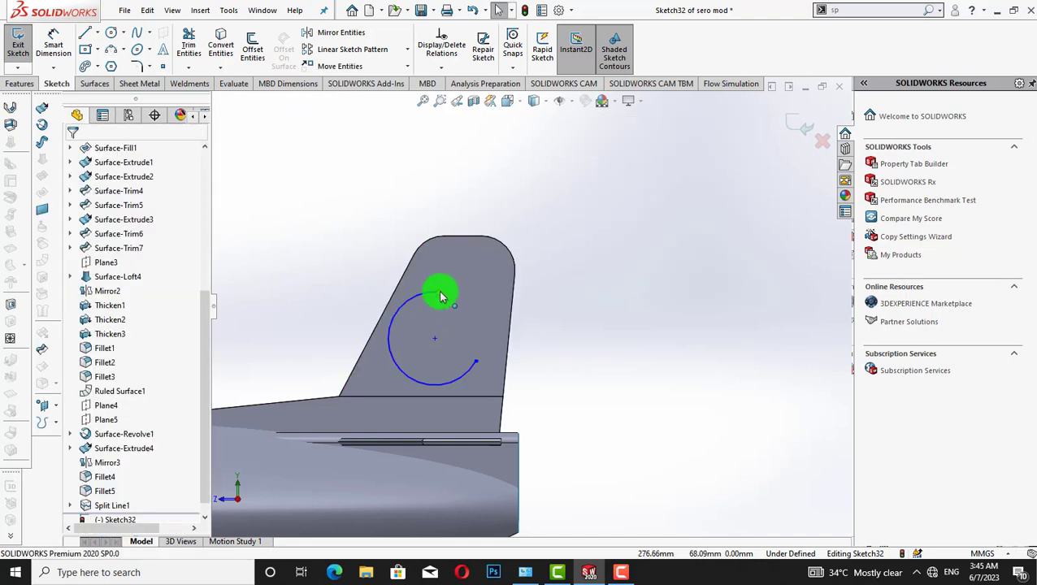
# - Move the arc up and rearward on the fin face and adjust its upper endpoint
pyautogui.moveTo(439, 296); pyautogui.dragTo(451, 318)
pyautogui.moveTo(471, 278); pyautogui.dragTo(460, 273)
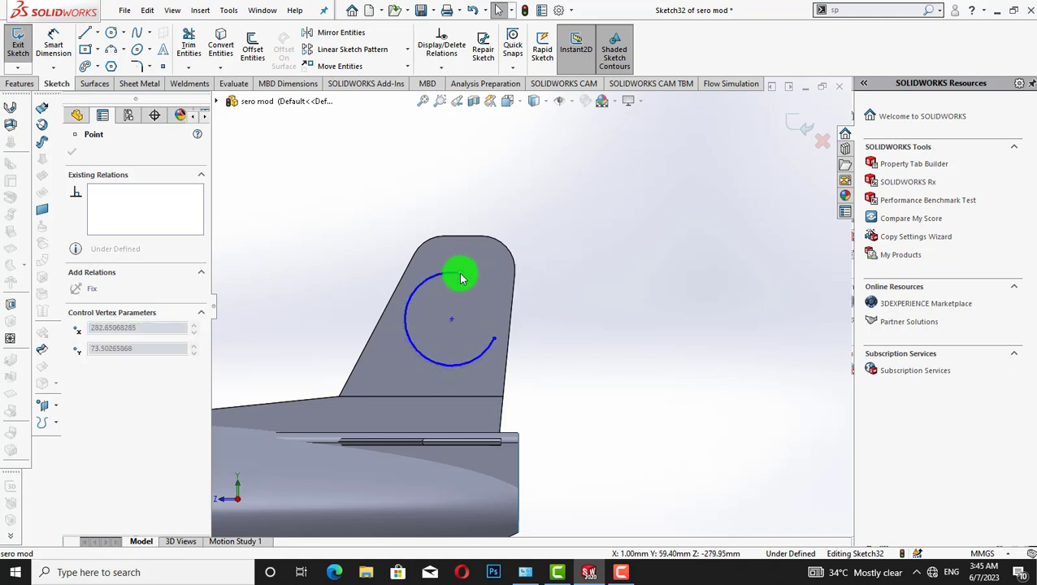
pyautogui.click(548, 338)
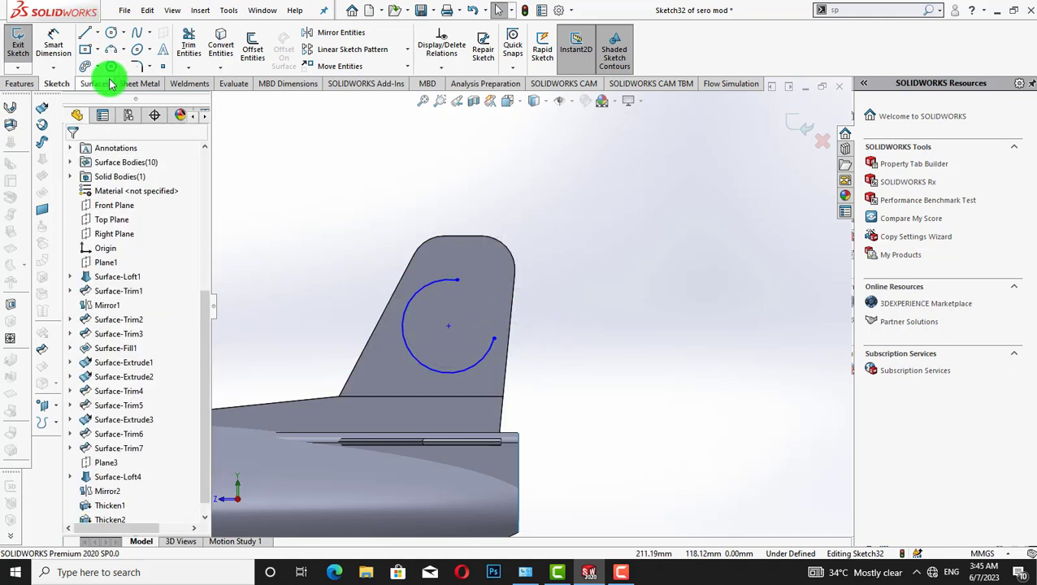
# - Close the crescent with an inner three-point arc of about 11.6 mm radius between the outer arc's endpoints
pyautogui.click(111, 48)
pyautogui.click(458, 279)
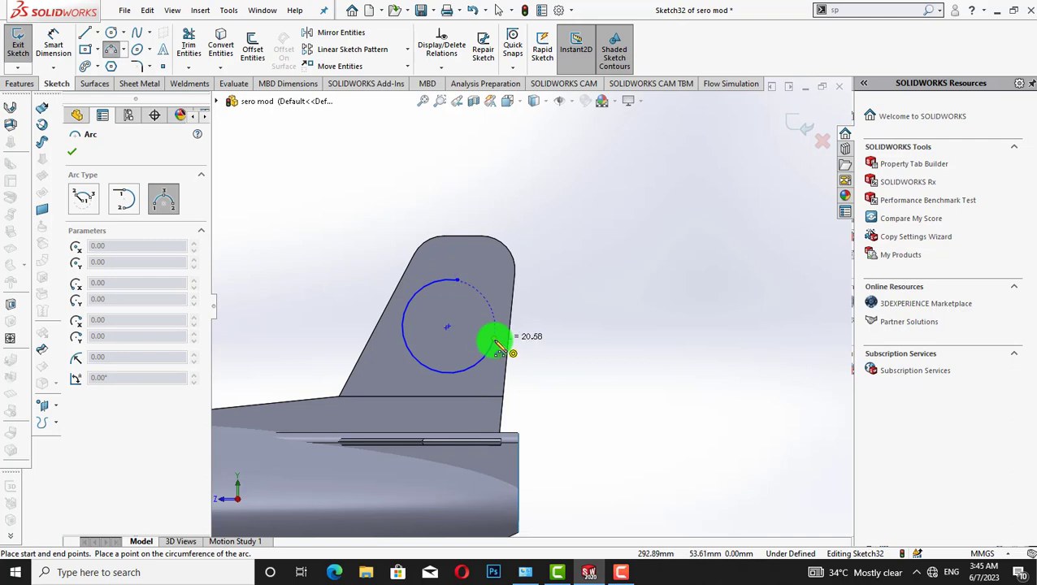
pyautogui.click(439, 355)
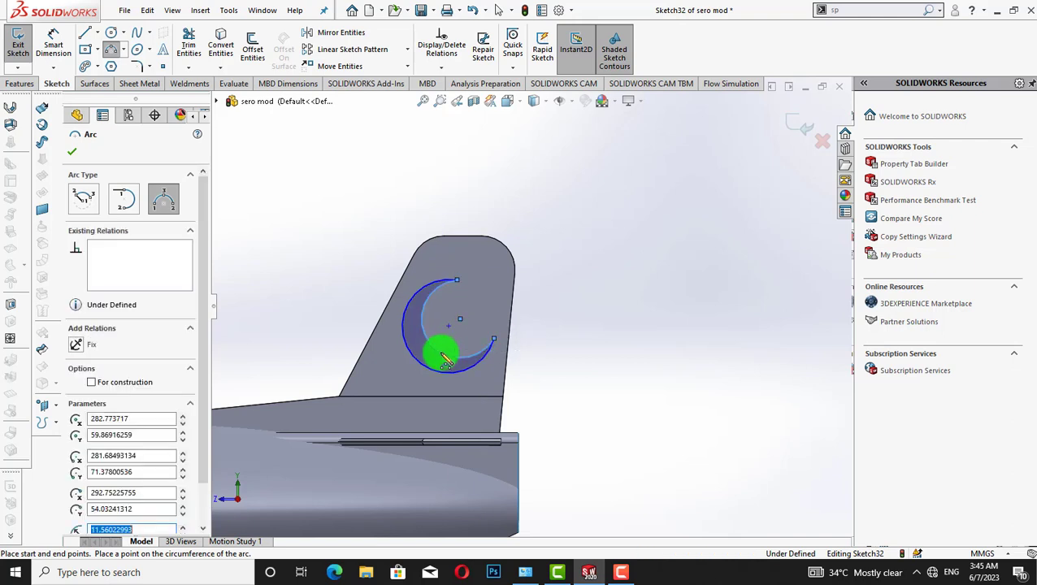
pyautogui.rightClick(588, 252)
pyautogui.click(598, 246)
# - Draw a five-pointed star from five crossing lines inside the crescent's opening, beginning with a vertical line
pyautogui.click(85, 34)
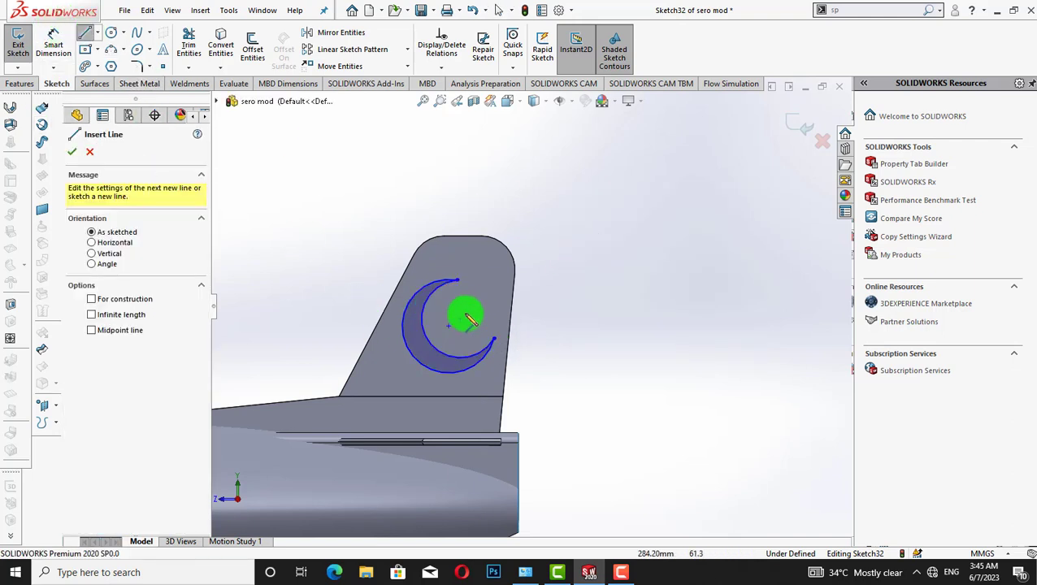
pyautogui.moveTo(461, 335); pyautogui.dragTo(466, 304)
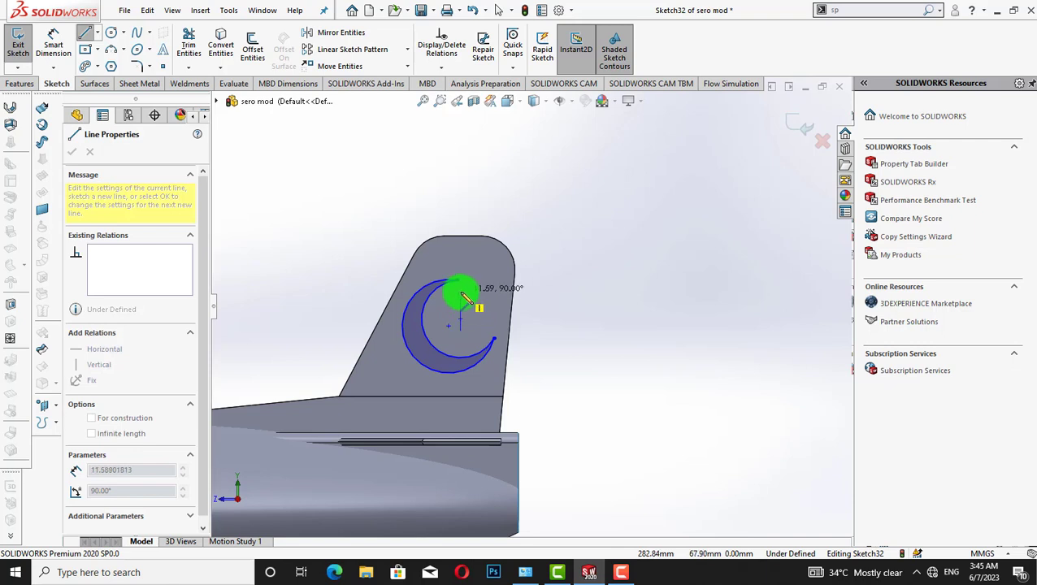
pyautogui.click(460, 293)
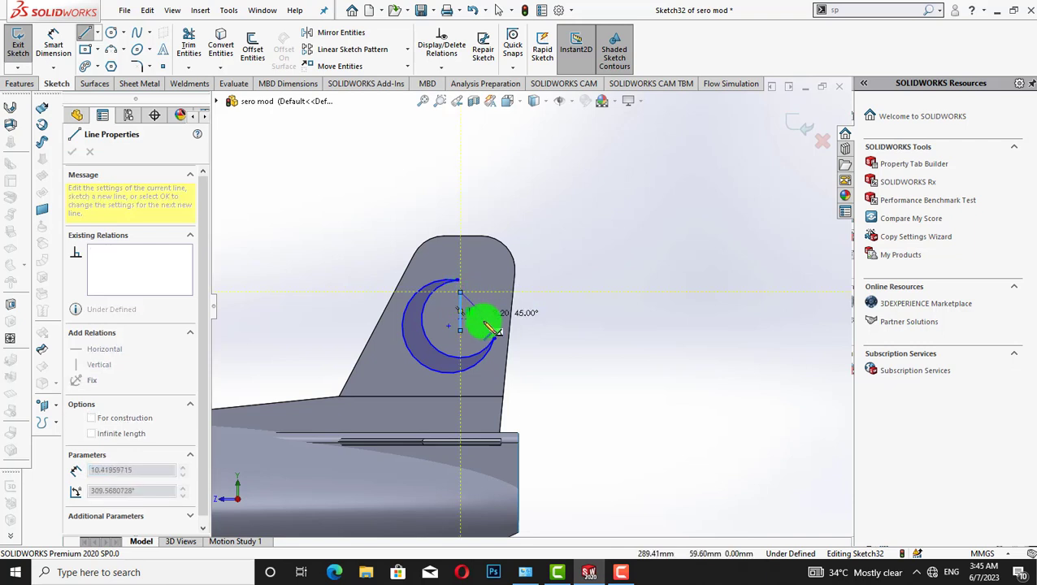
pyautogui.click(441, 311)
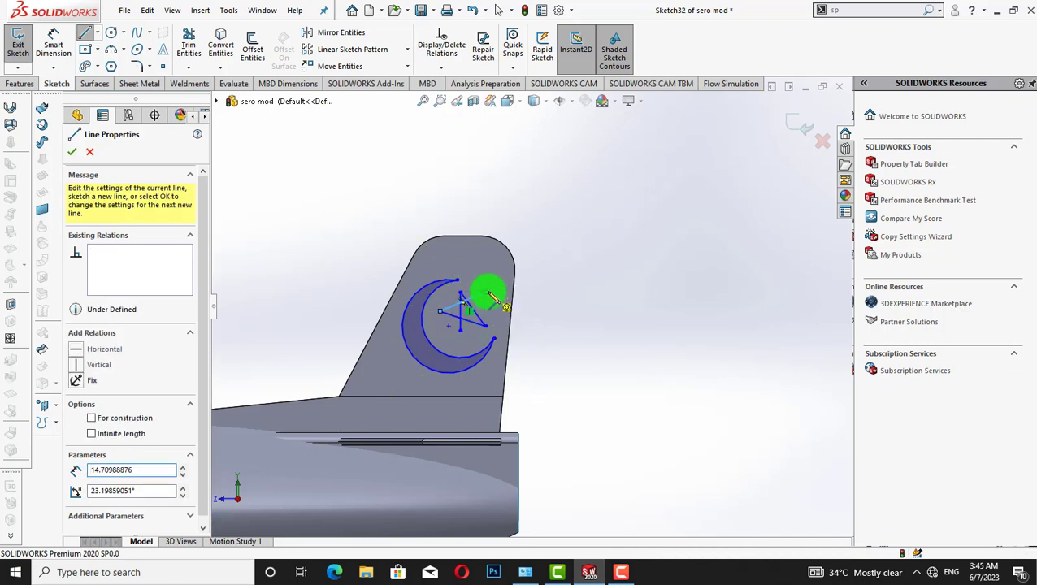
pyautogui.click(485, 291)
pyautogui.click(459, 335)
pyautogui.rightClick(526, 183)
pyautogui.click(548, 199)
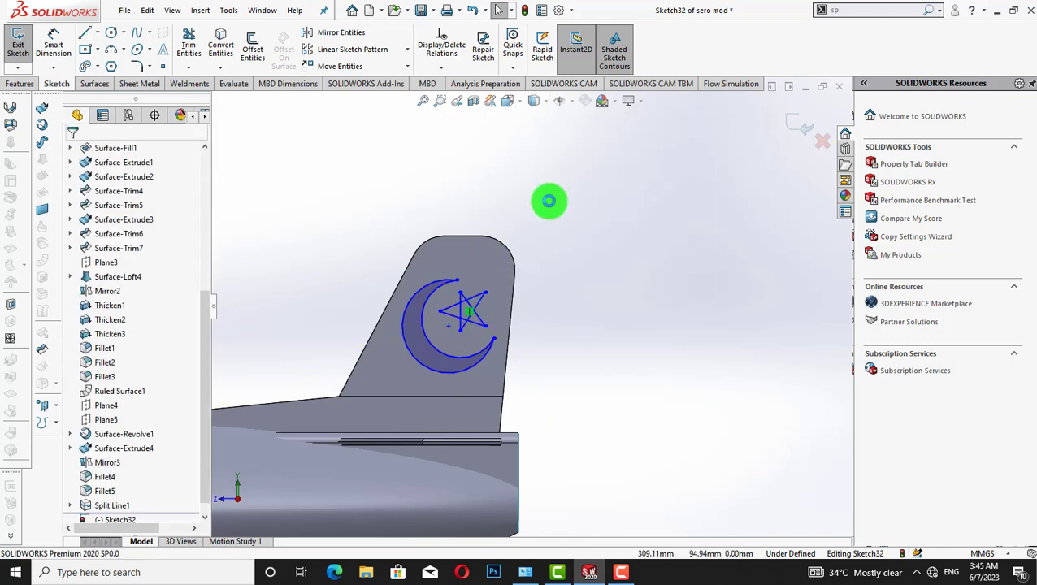
# - Adjust the endpoints of the star's vertical line so that its lower point sits slightly higher
pyautogui.scroll(-3, 538, 223)
pyautogui.moveTo(410, 348); pyautogui.dragTo(410, 363)
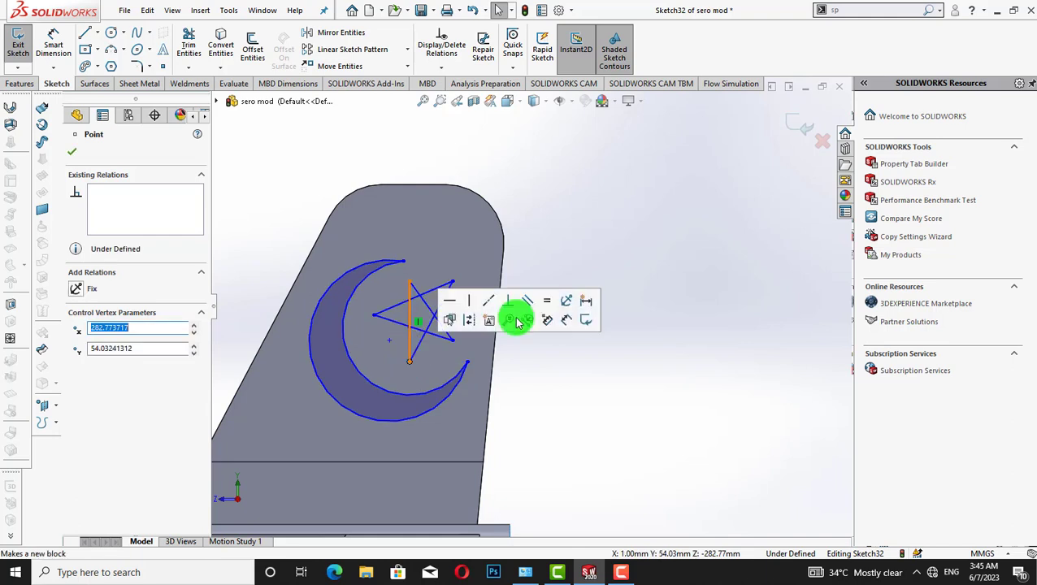
pyautogui.click(647, 212)
pyautogui.moveTo(410, 281)
pyautogui.mouseDown()
pyautogui.moveTo(404, 265)
pyautogui.moveTo(404, 273)
pyautogui.mouseUp()
pyautogui.click(404, 374)
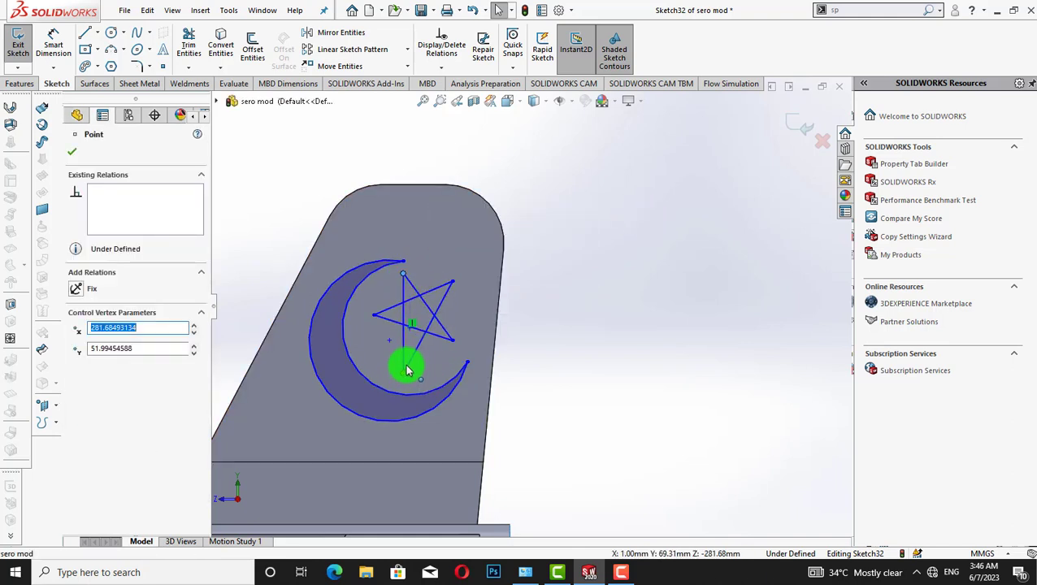
pyautogui.moveTo(408, 371); pyautogui.dragTo(410, 358)
pyautogui.click(598, 224)
# - Move the star's front point slightly rearward and lower its upper rear point to even out the shape
pyautogui.click(376, 318)
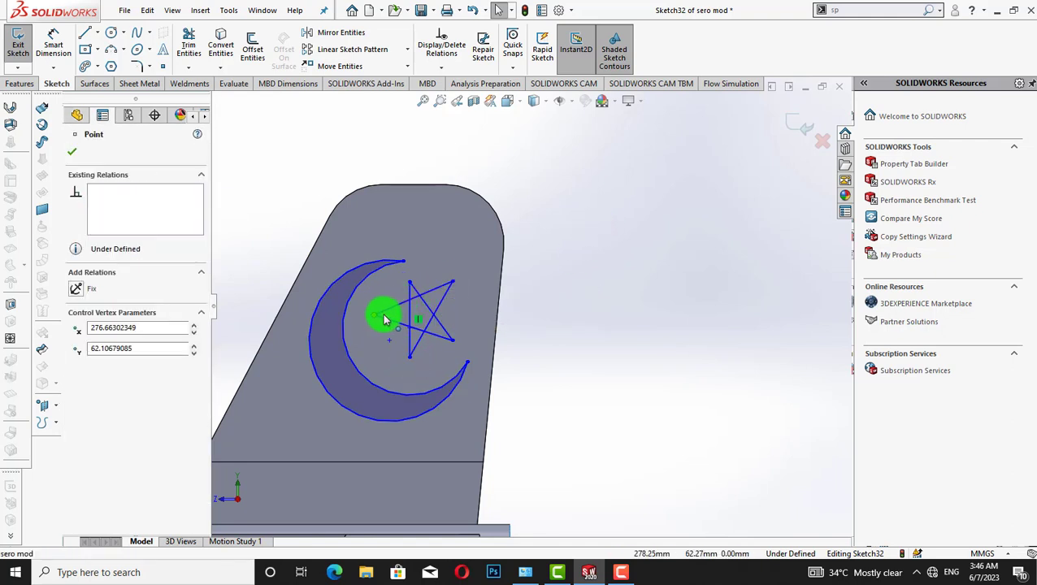
pyautogui.moveTo(385, 319); pyautogui.dragTo(382, 312)
pyautogui.click(606, 197)
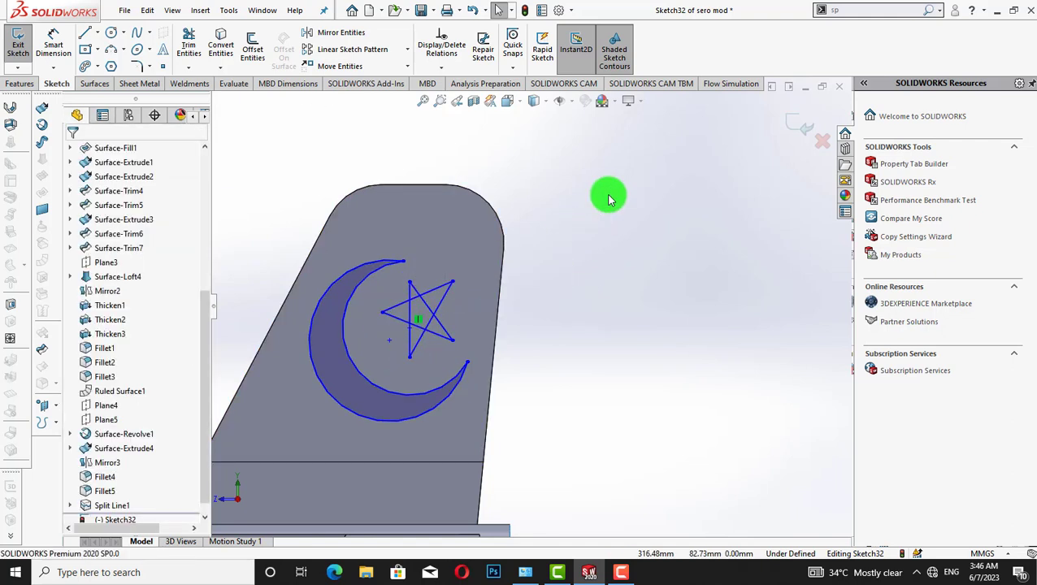
pyautogui.moveTo(449, 282)
pyautogui.mouseDown()
pyautogui.moveTo(444, 300)
pyautogui.moveTo(452, 287)
pyautogui.mouseUp()
pyautogui.click(483, 162)
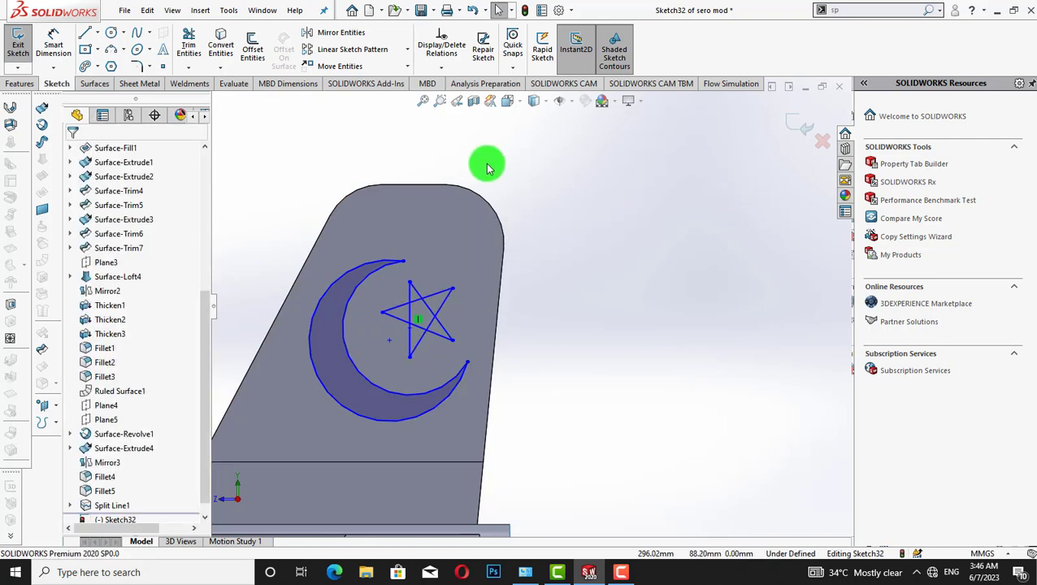
# - Trim the inner line segments out of the star with Power trim and raise its upper front point
pyautogui.click(201, 54)
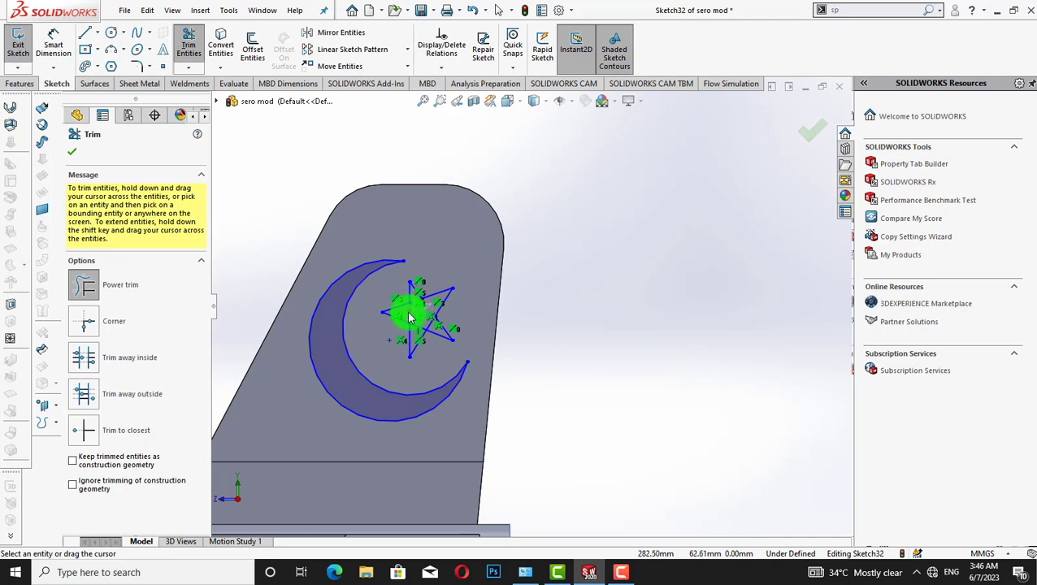
pyautogui.moveTo(429, 320)
pyautogui.mouseDown()
pyautogui.moveTo(408, 290)
pyautogui.moveTo(597, 227)
pyautogui.mouseUp()
pyautogui.press('Escape')
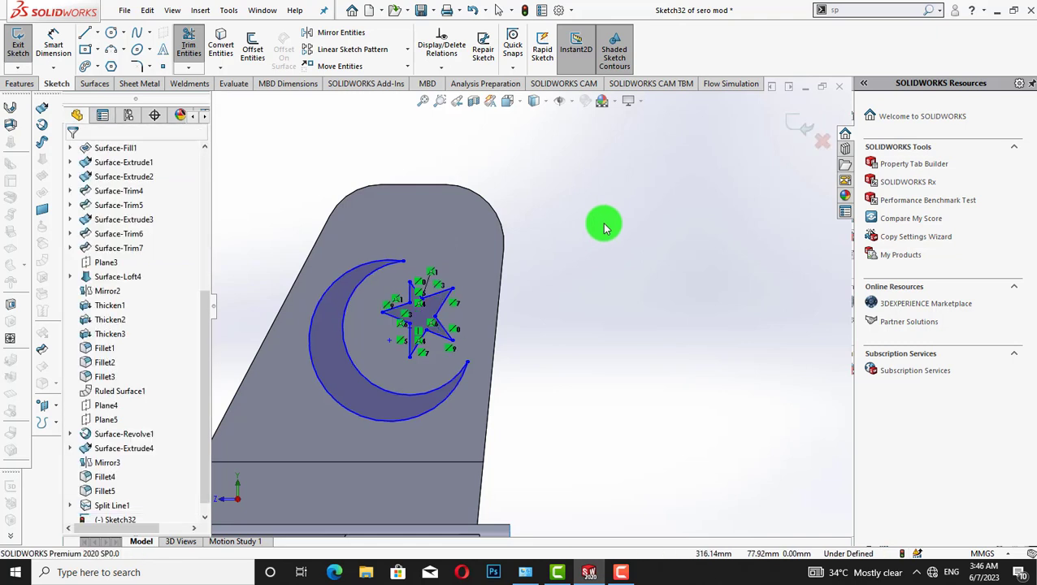
pyautogui.moveTo(405, 282)
pyautogui.mouseDown()
pyautogui.moveTo(406, 260)
pyautogui.moveTo(411, 280)
pyautogui.mouseUp()
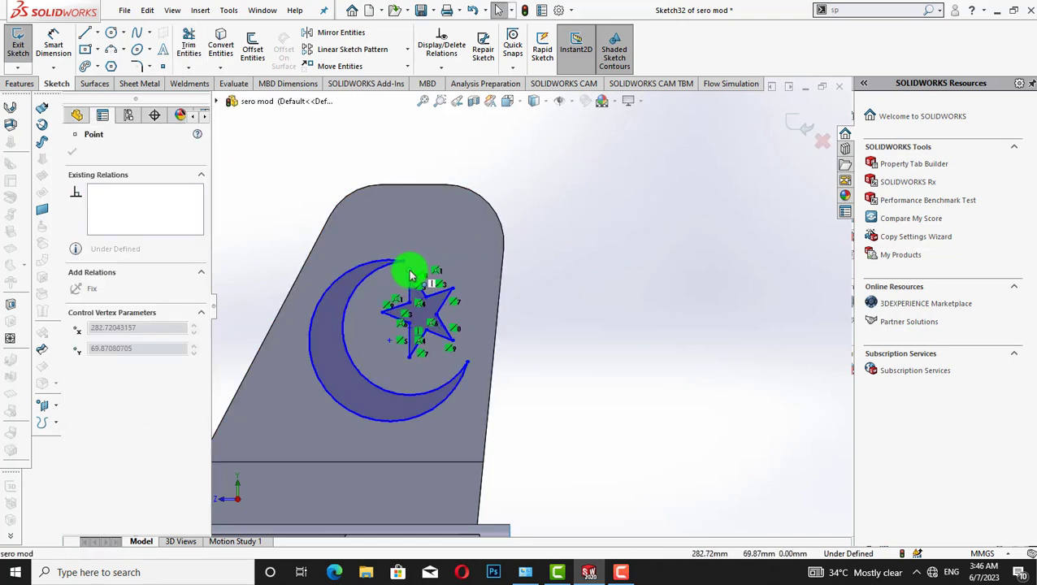
pyautogui.click(764, 293)
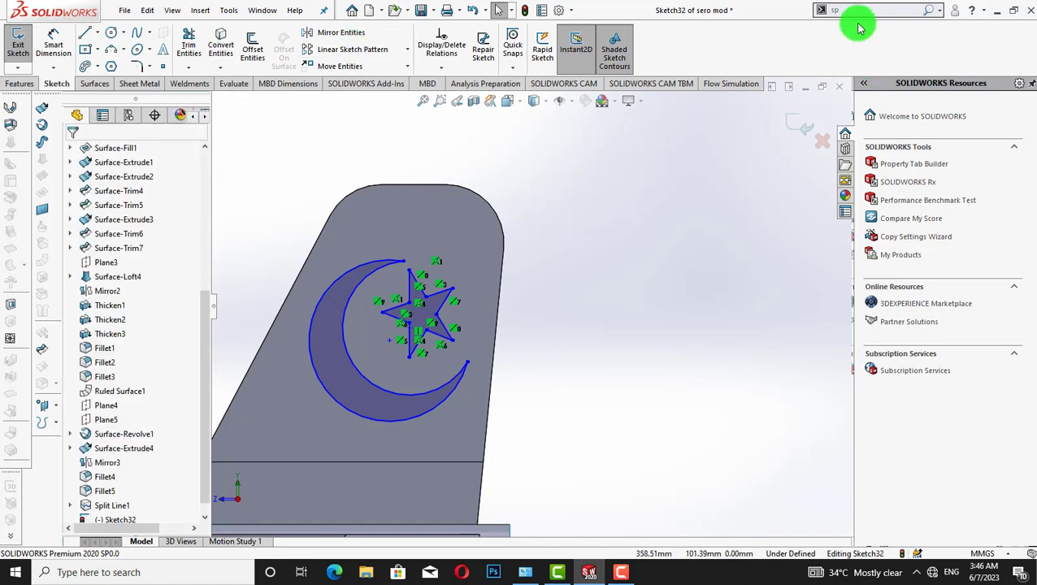
pyautogui.write('spl')
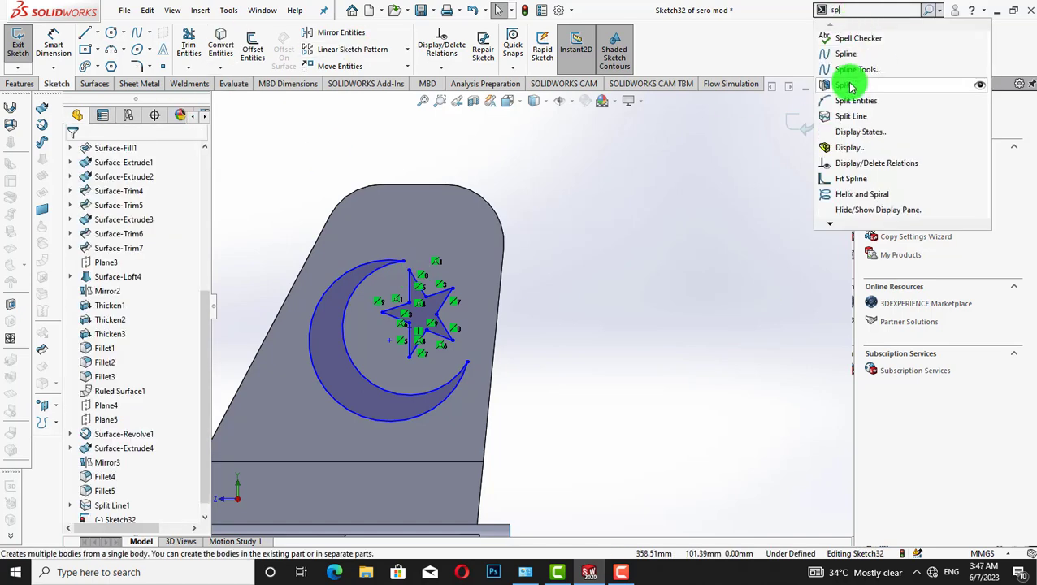
pyautogui.click(849, 85)
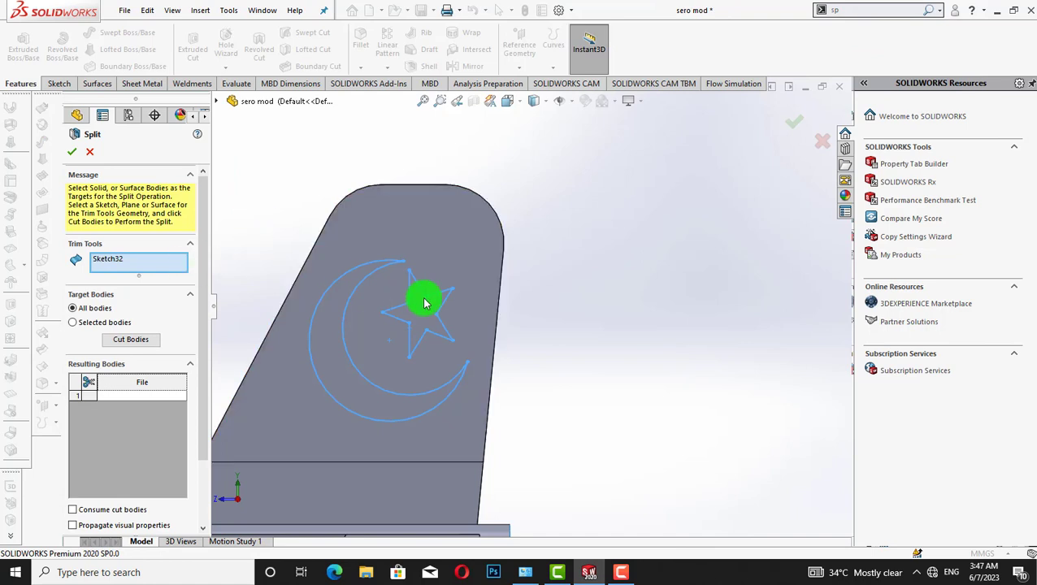
pyautogui.click(89, 151)
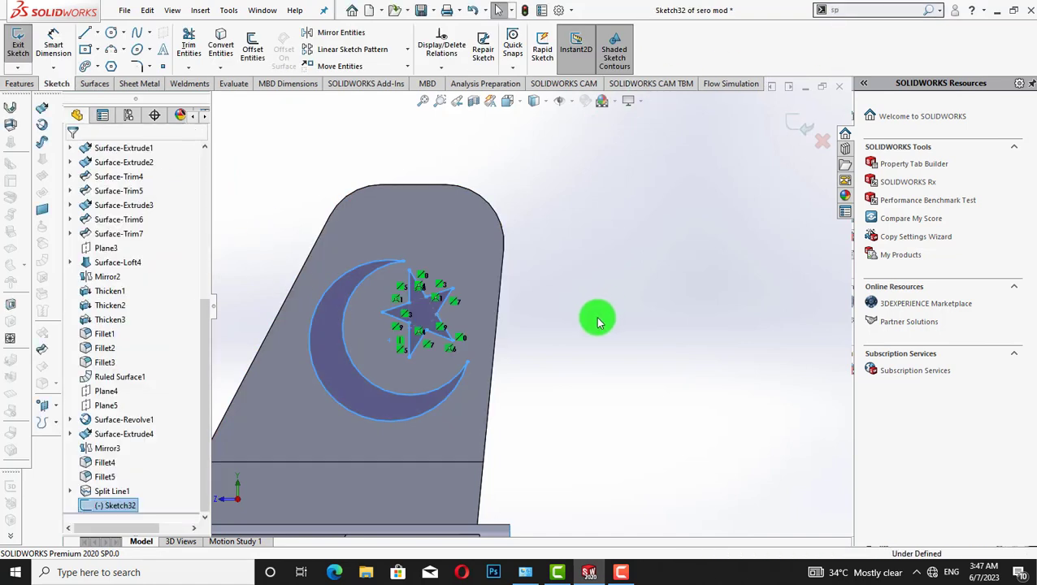
# - Split the tail fin's side face with a projection Split Line using the current crescent-and-star sketch
pyautogui.click(860, 10)
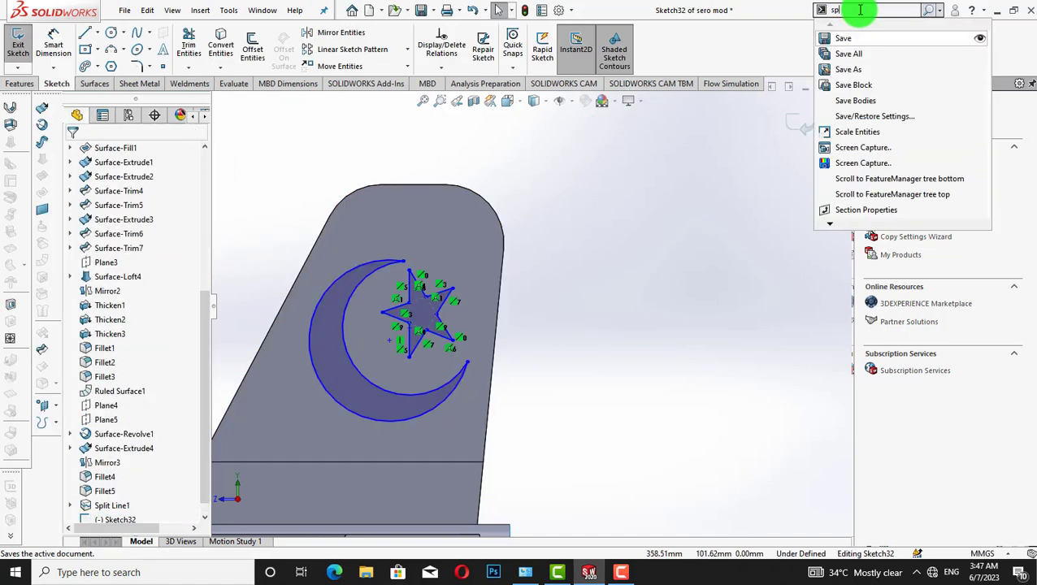
pyautogui.write('spl')
pyautogui.click(865, 102)
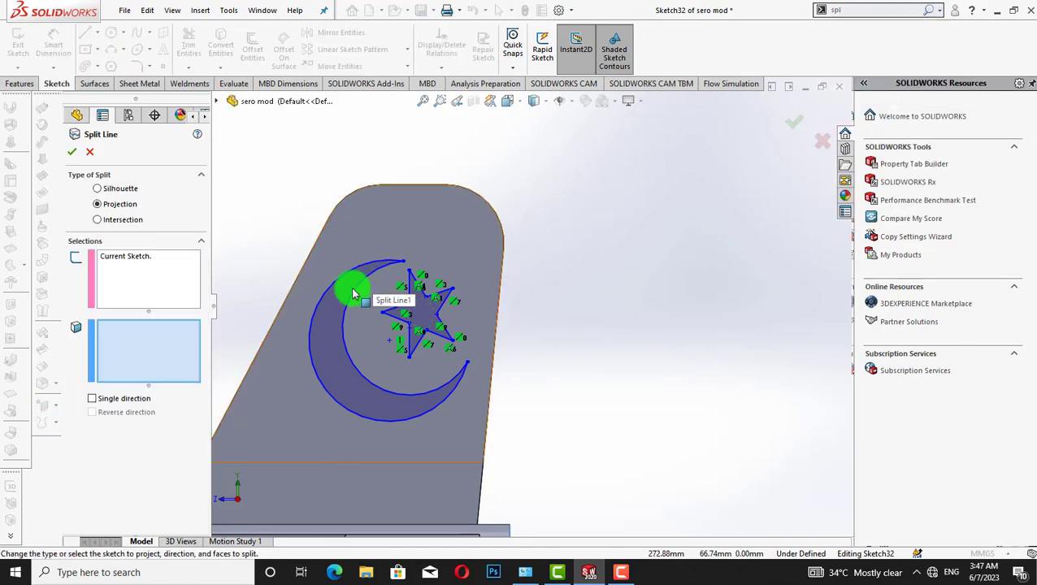
pyautogui.click(389, 236)
pyautogui.click(71, 151)
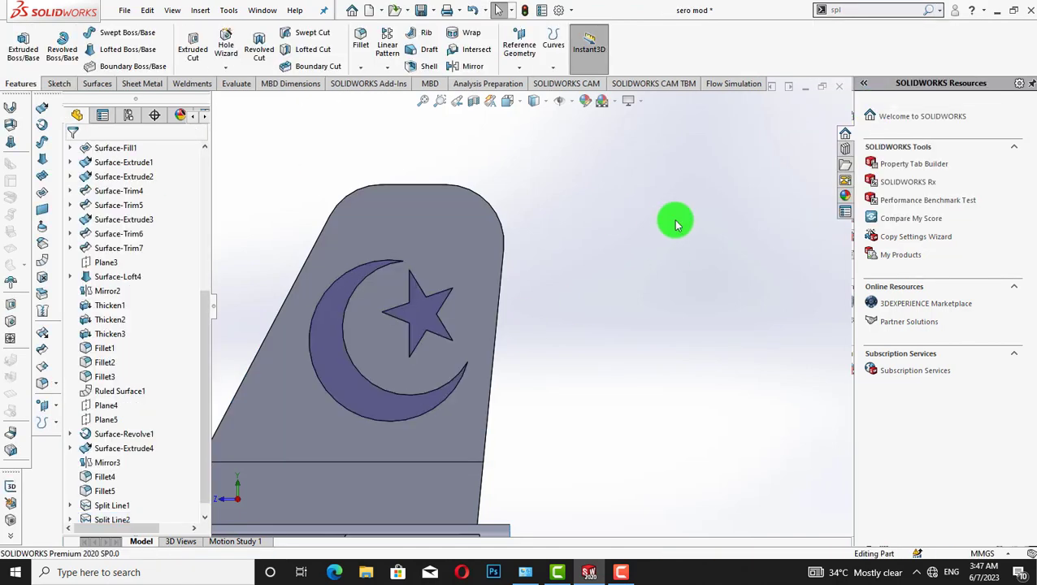
pyautogui.scroll(9, 682, 220)
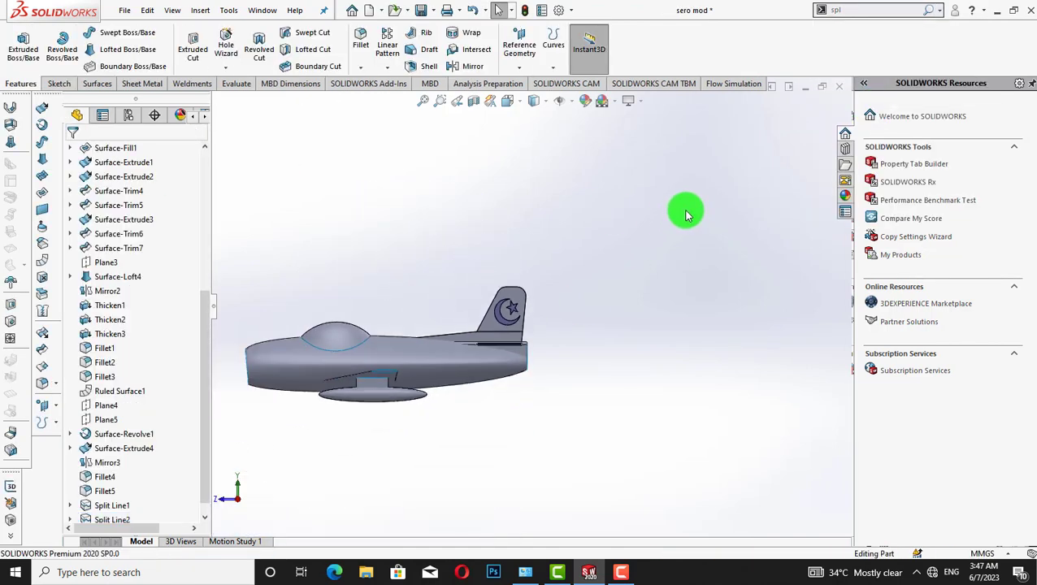
pyautogui.press('Right')
pyautogui.press('Right')
pyautogui.press('Down')
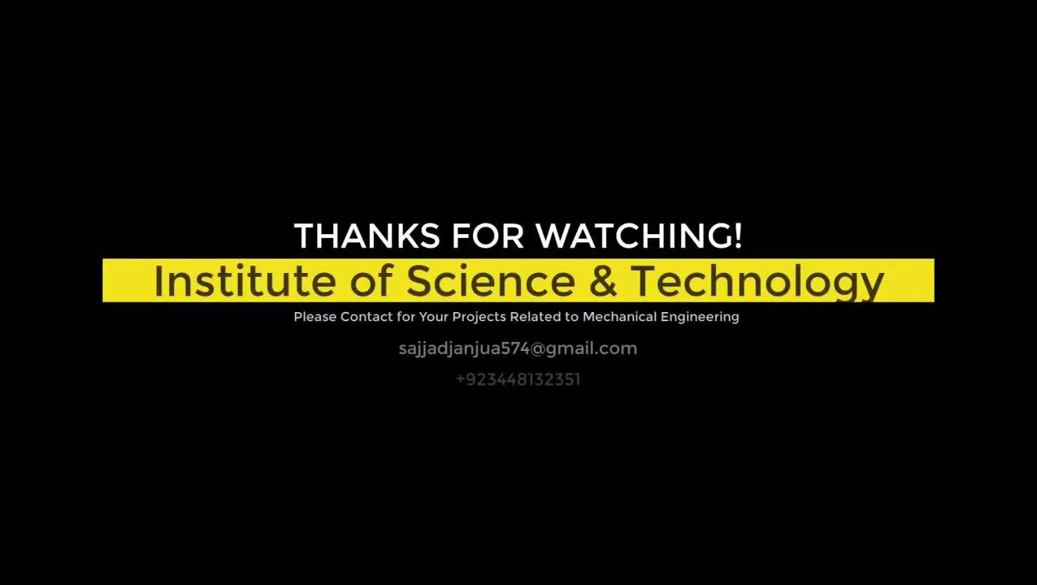